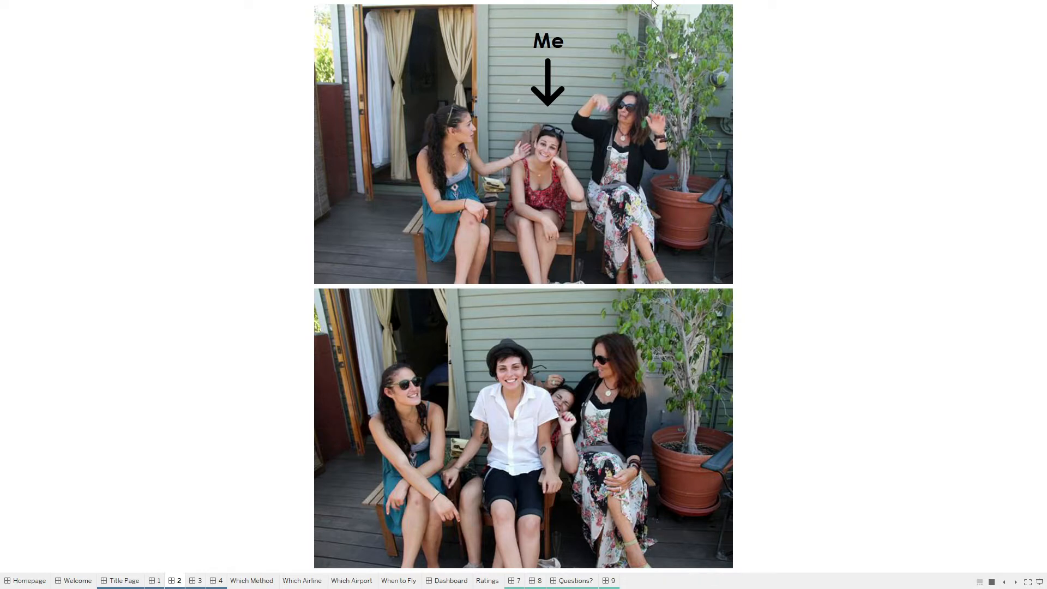
# Advance the presentation to dashboard 4 with the Las Vegas to Los Angeles flight table, and leave presentation mode.
pyautogui.press('Right')
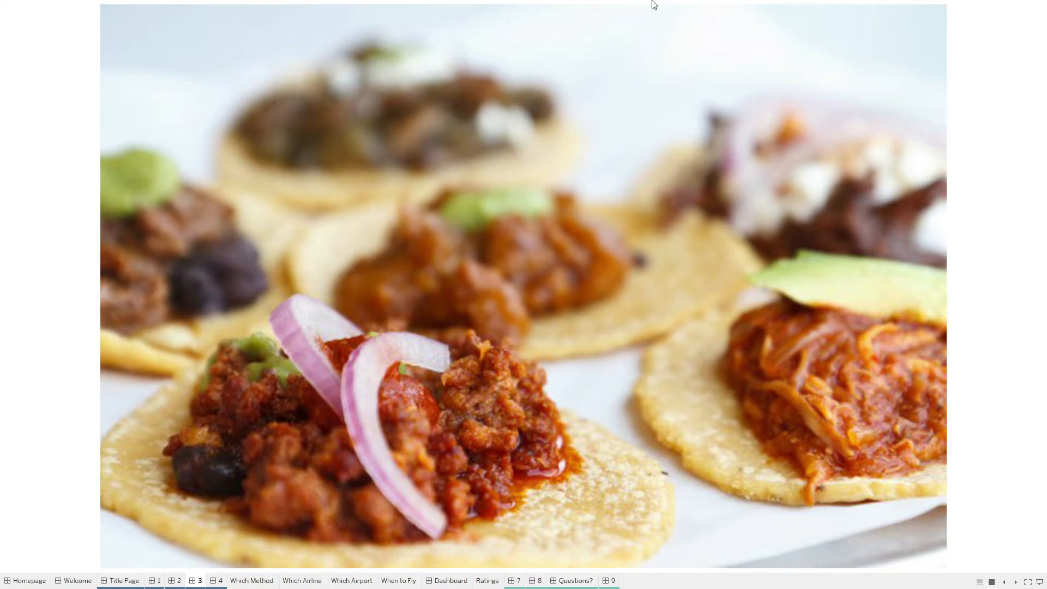
pyautogui.press('Right')
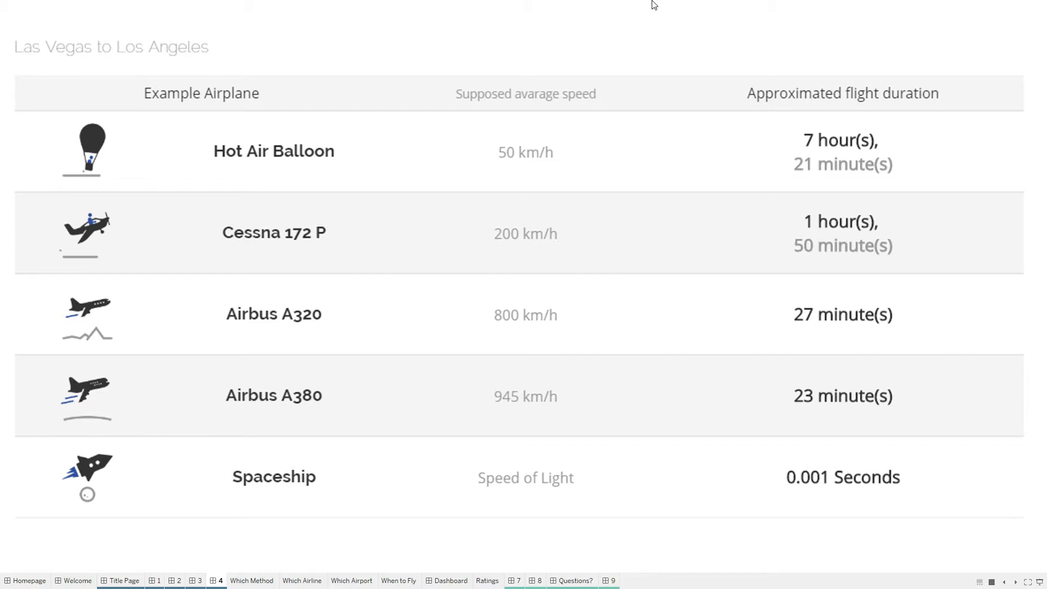
pyautogui.press('Escape')
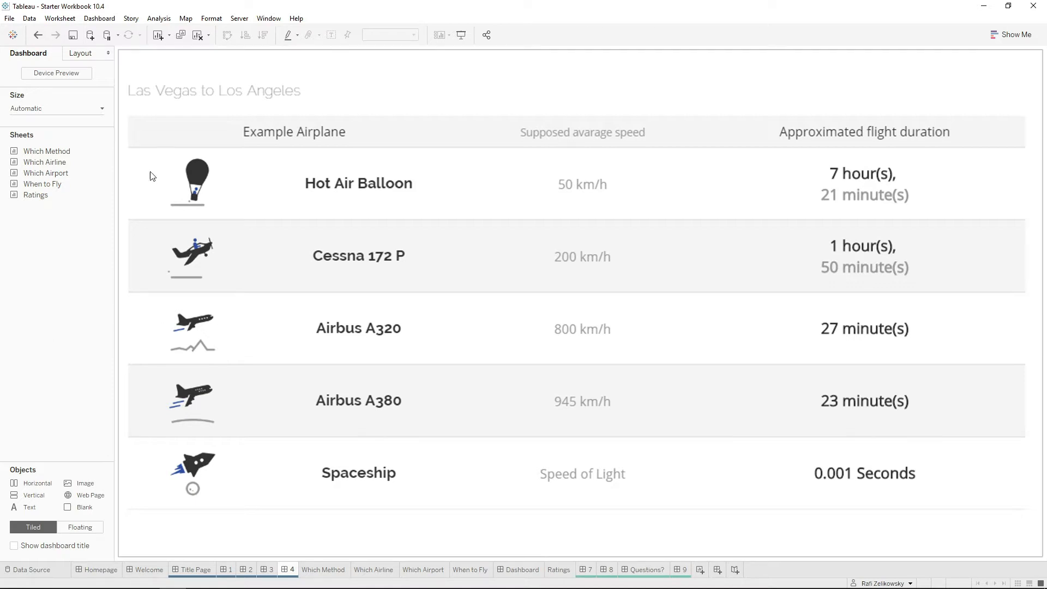
# Try connecting the workbook to which method.xlsx from the Hidden in Plain Sight folder, and undo the connection.
pyautogui.click(12, 36)
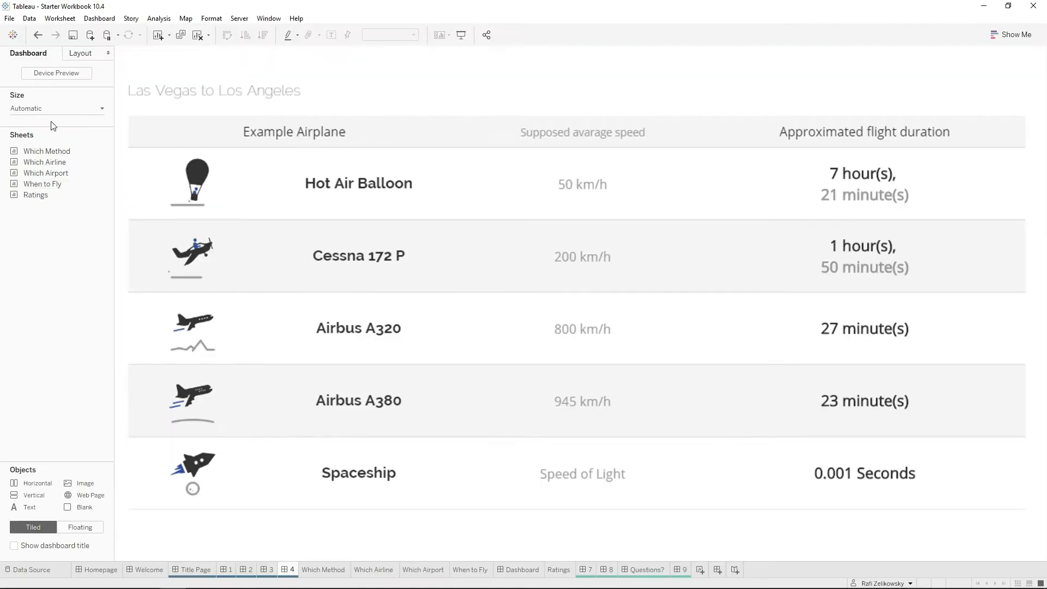
pyautogui.click(13, 34)
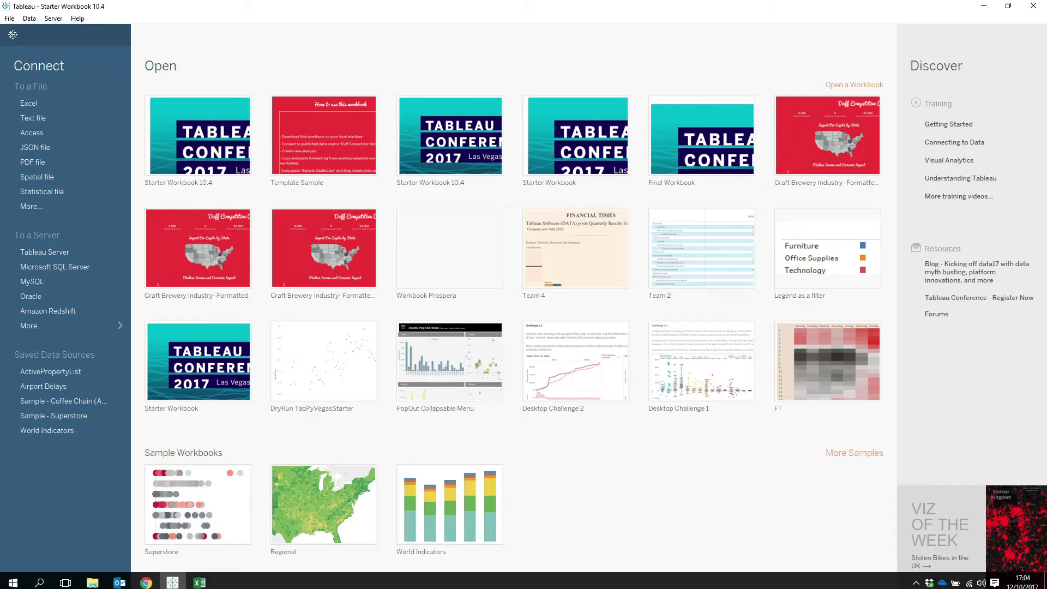
pyautogui.click(92, 577)
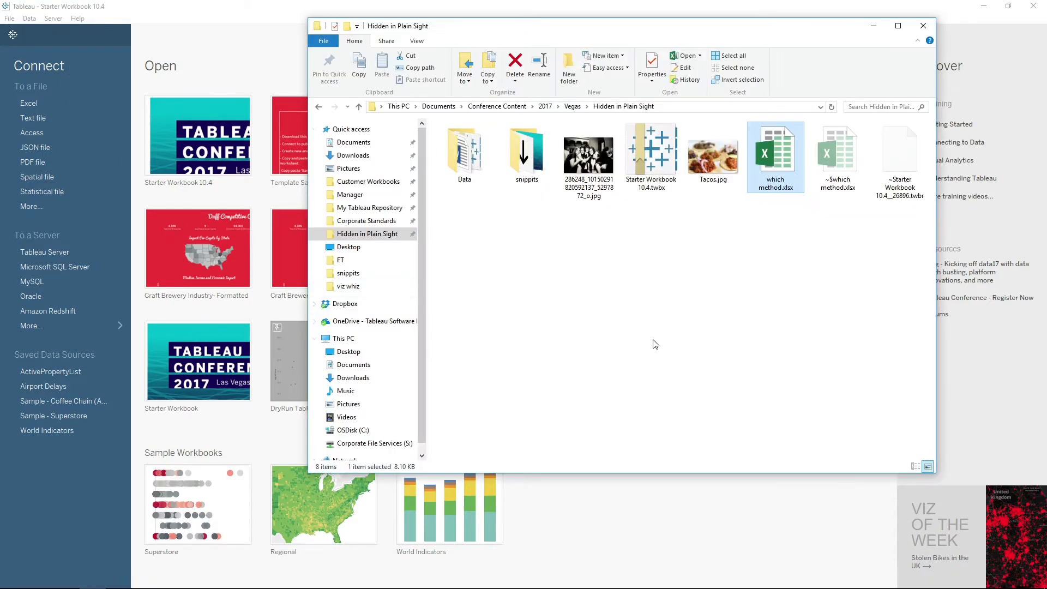
pyautogui.moveTo(775, 153); pyautogui.dragTo(87, 486)
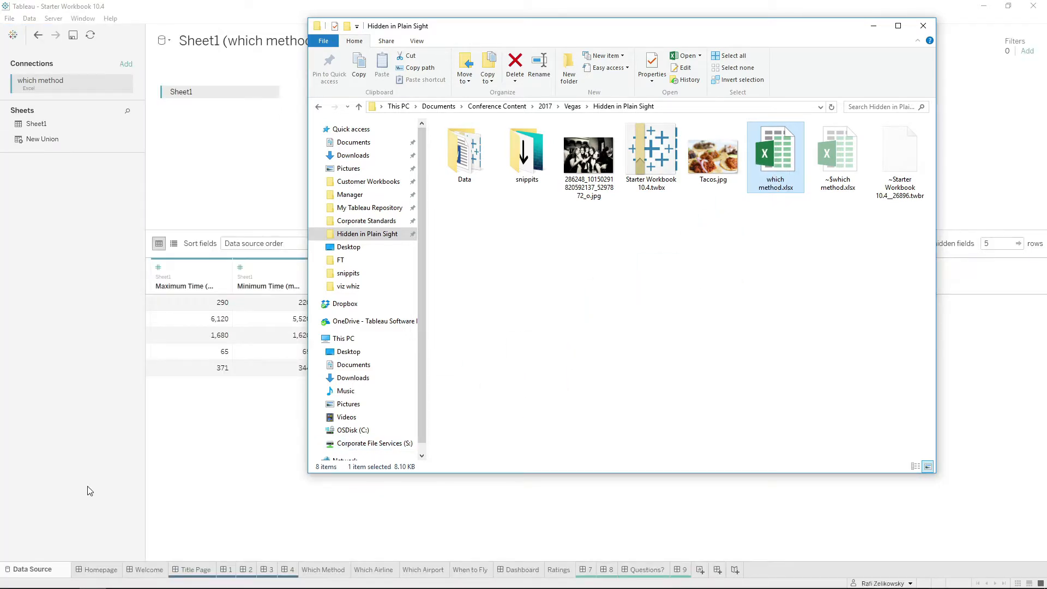
pyautogui.click(71, 428)
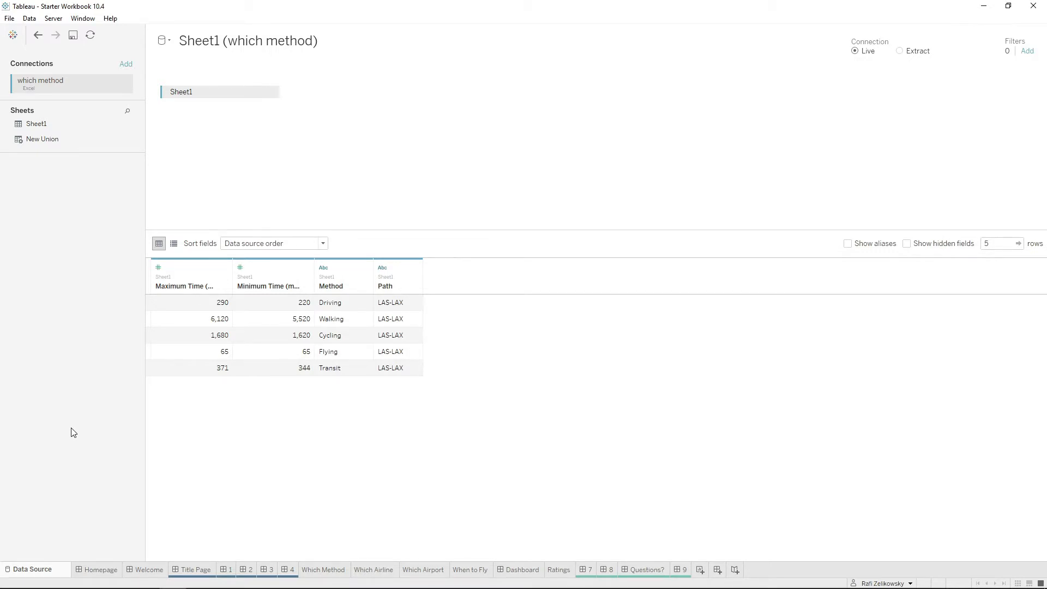
pyautogui.click(35, 37)
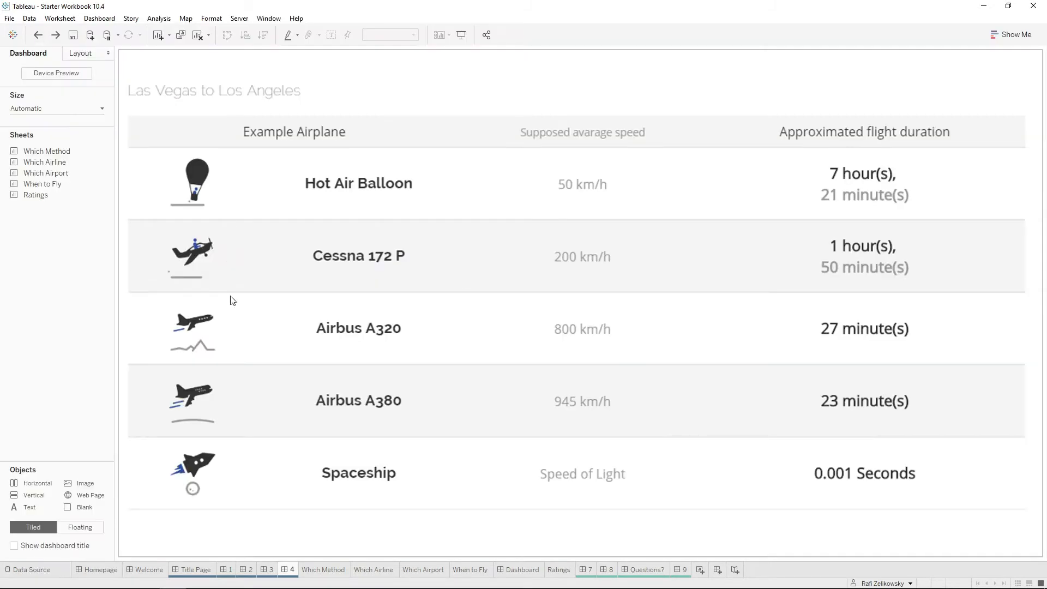
# Open the Which Method worksheet, switch to Excel and copy the table in A1:D6 of which method.xlsx.
pyautogui.click(321, 569)
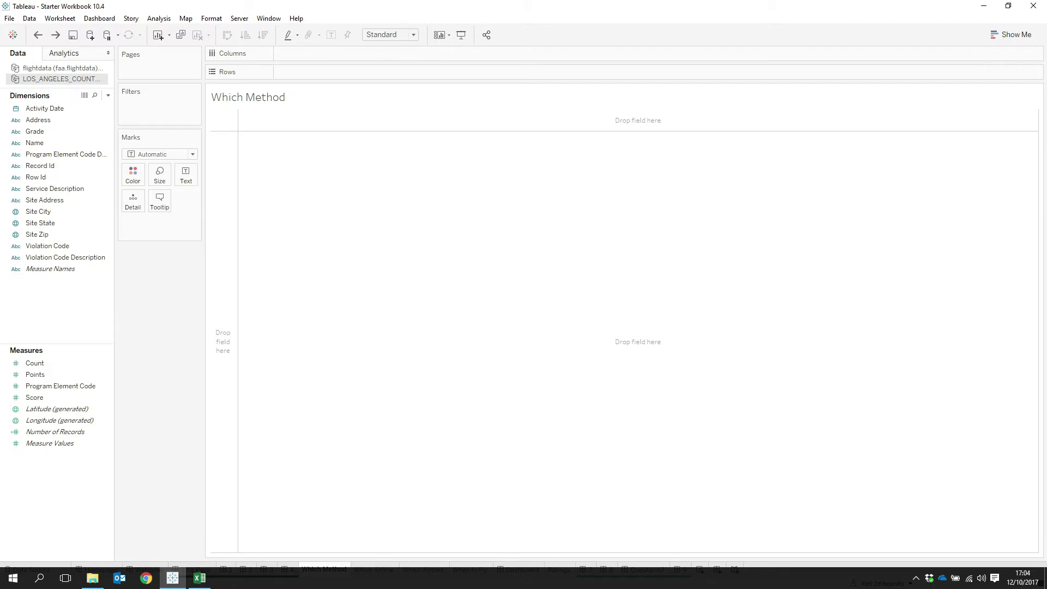
pyautogui.click(200, 577)
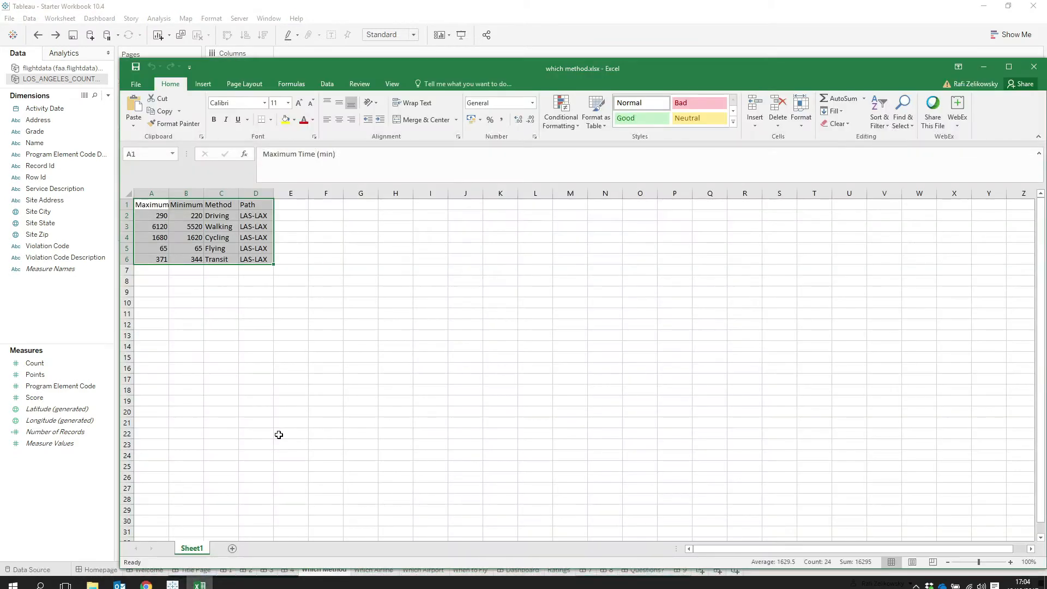
pyautogui.click(268, 392)
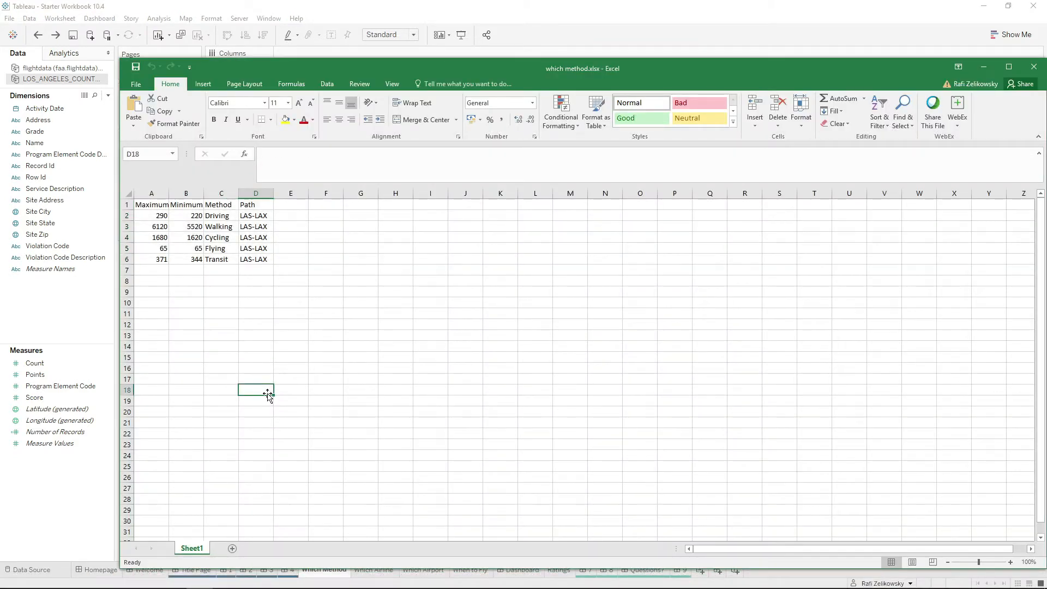
pyautogui.click(154, 205)
pyautogui.moveTo(153, 205); pyautogui.dragTo(253, 258)
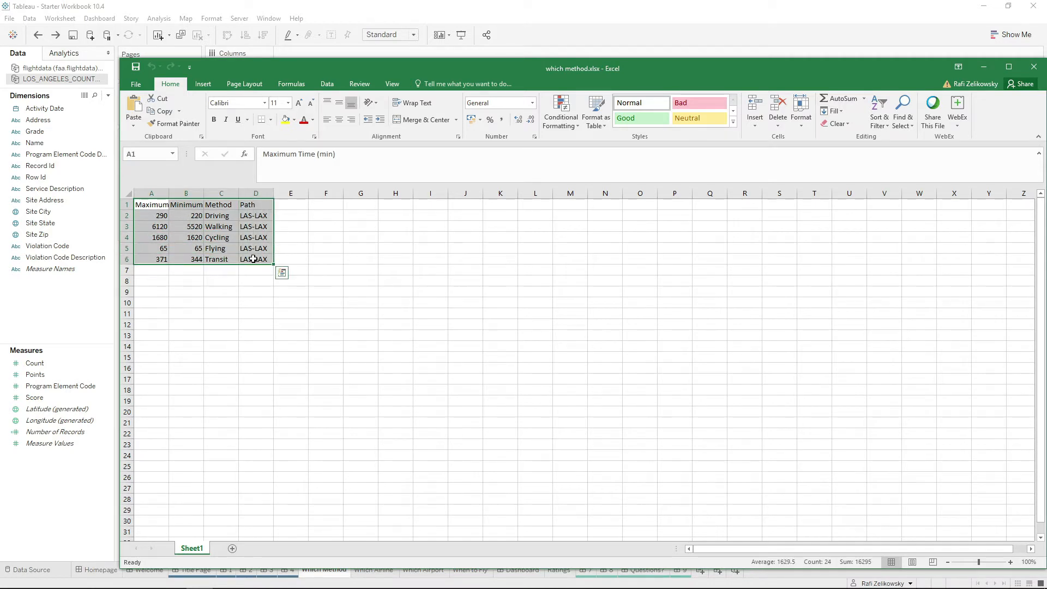
pyautogui.hotkey('ctrl', 'c')
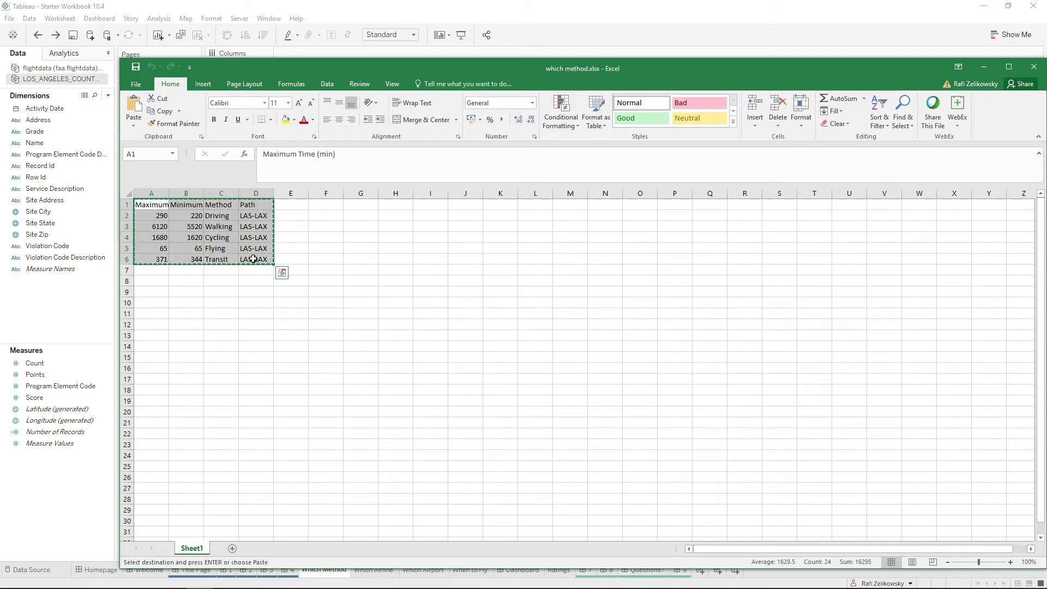
# Switch to Tableau, paste the copied table into the Which Method worksheet as a new data source, and clear the sheet.
pyautogui.click(64, 307)
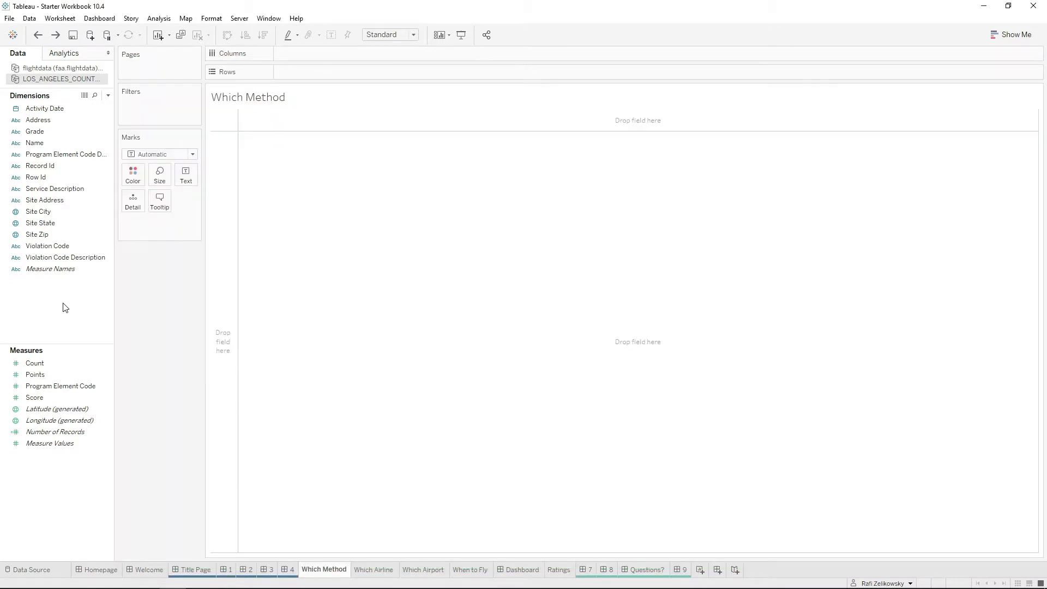
pyautogui.hotkey('ctrl', 'v')
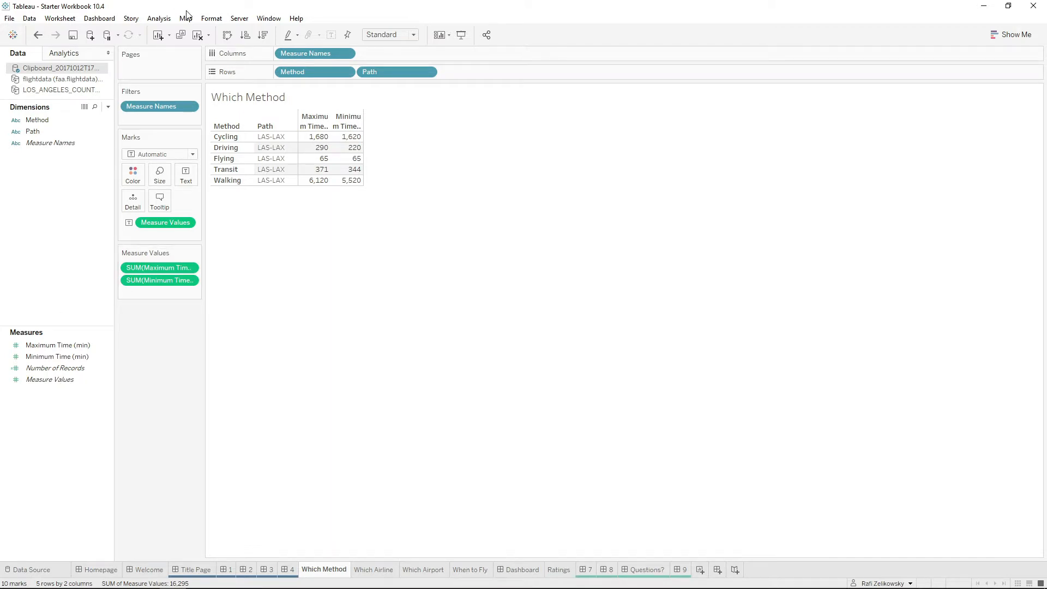
pyautogui.click(197, 35)
# Edit the clipboard data source and pivot the Maximum Time (min) and Minimum Time (min) columns.
pyautogui.rightClick(78, 70)
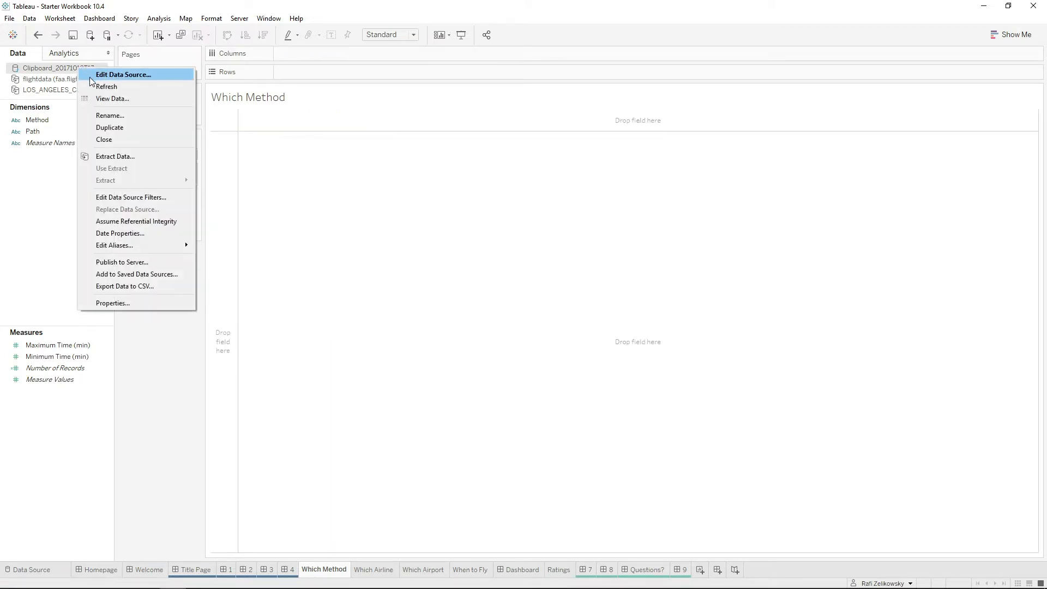
pyautogui.click(89, 74)
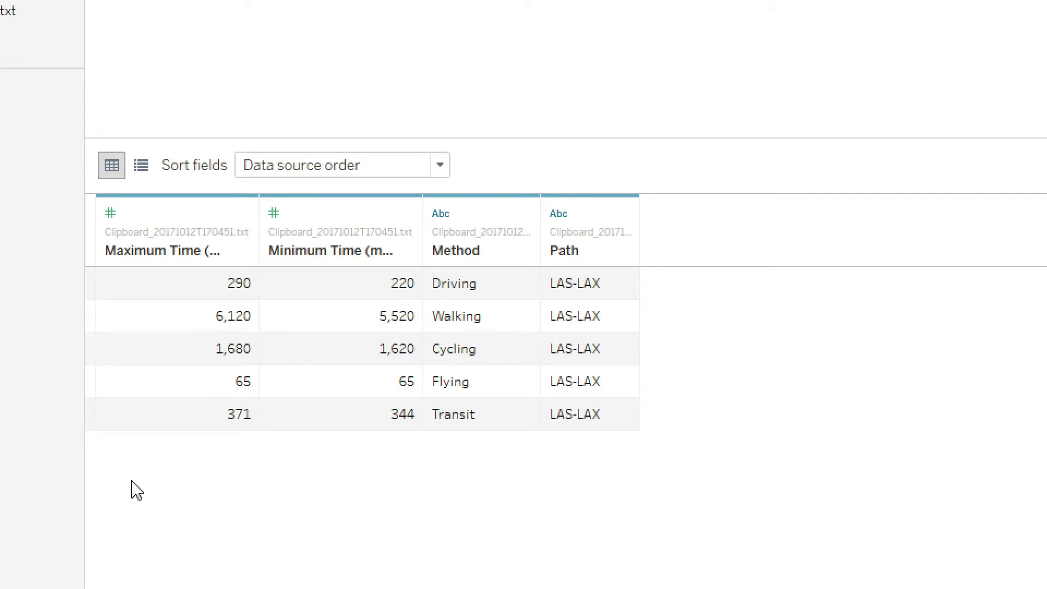
pyautogui.scroll(-1, 191, 515)
pyautogui.click(188, 202)
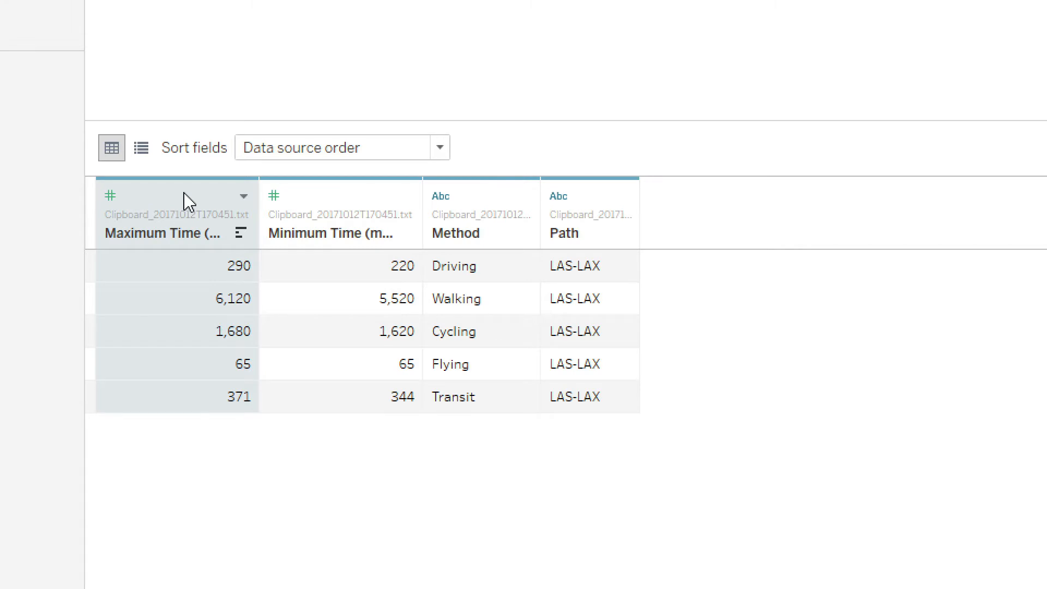
pyautogui.keyDown('ctrl'); pyautogui.click(382, 194); pyautogui.keyUp('ctrl')
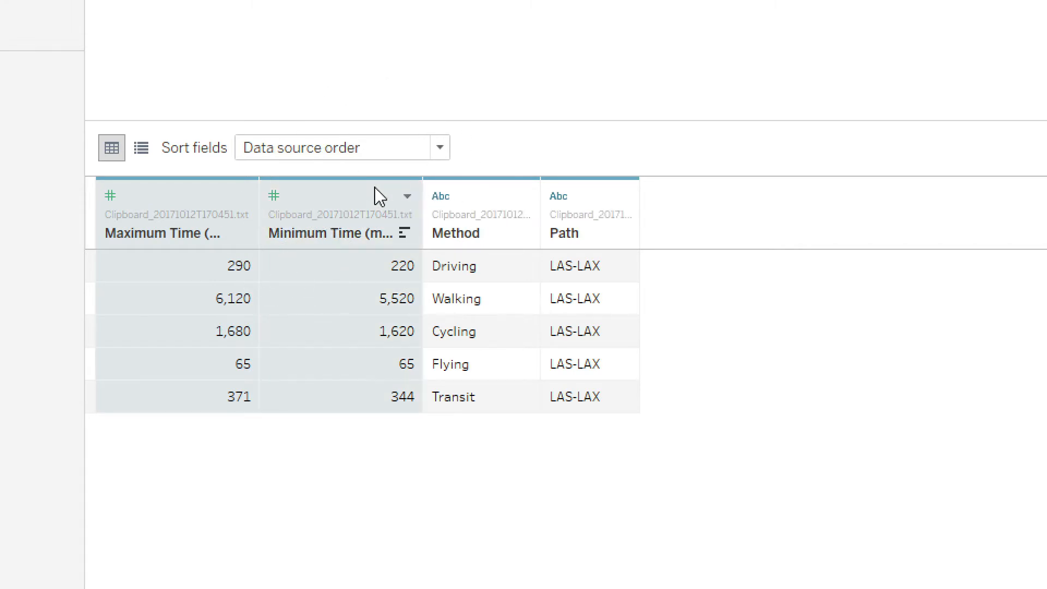
pyautogui.click(408, 196)
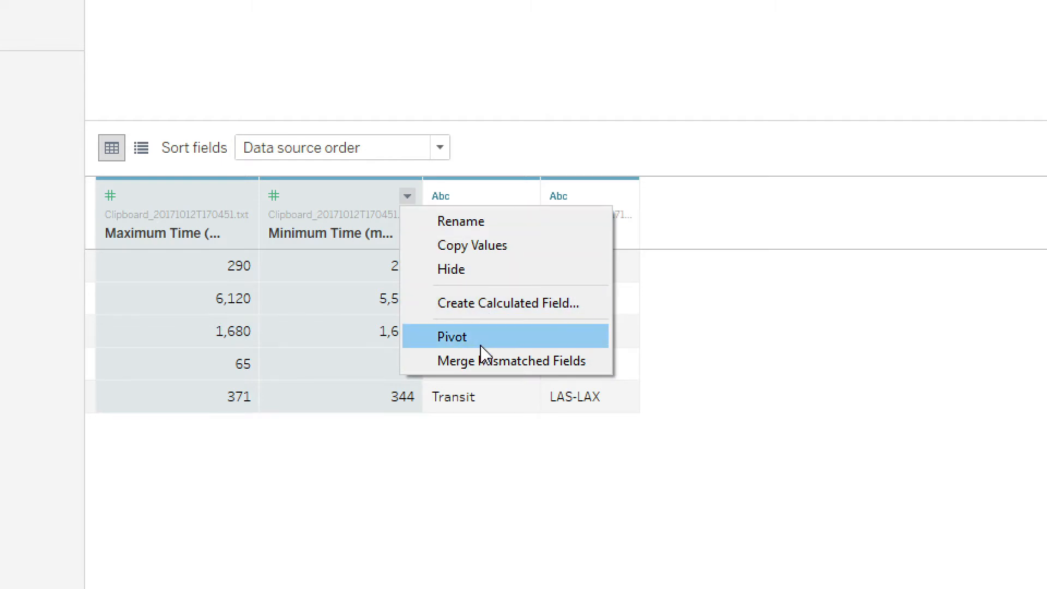
pyautogui.click(480, 338)
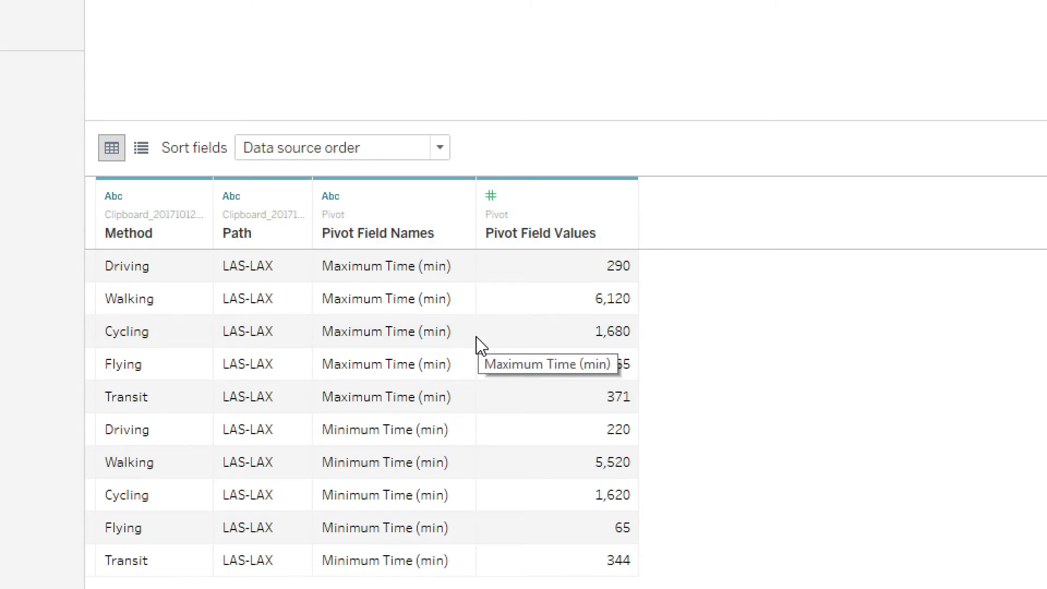
# Rename the Pivot Field Values column to Time (min).
pyautogui.doubleClick(509, 235)
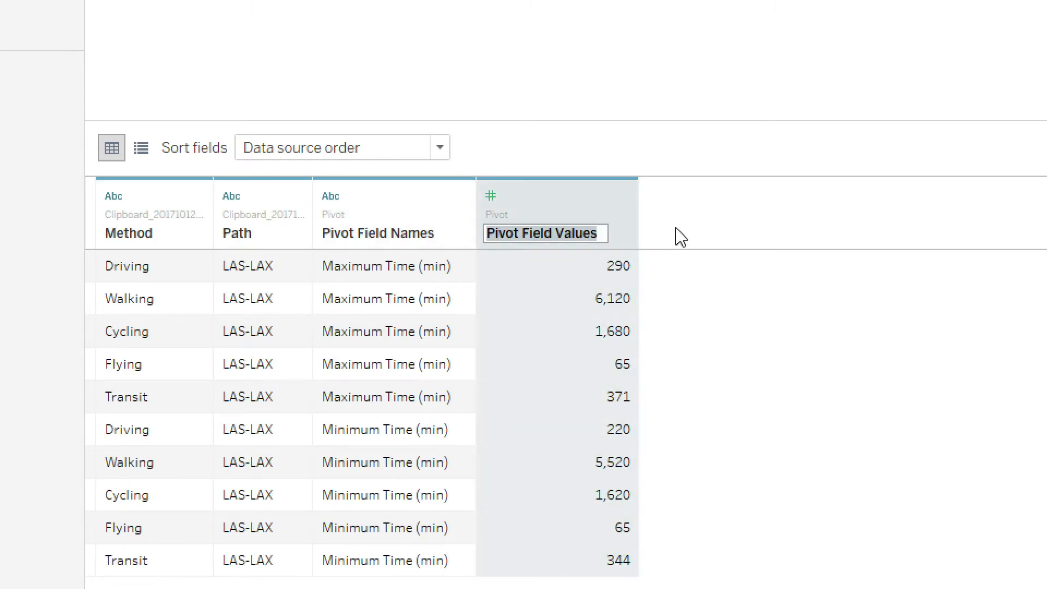
pyautogui.write('Time (')
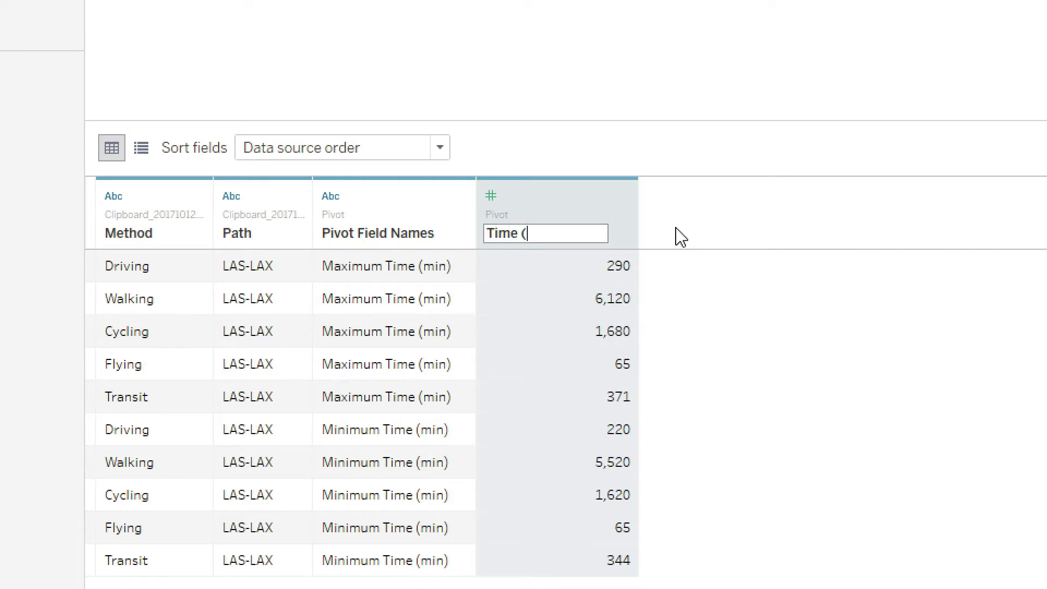
pyautogui.write('min)')
pyautogui.click(755, 301)
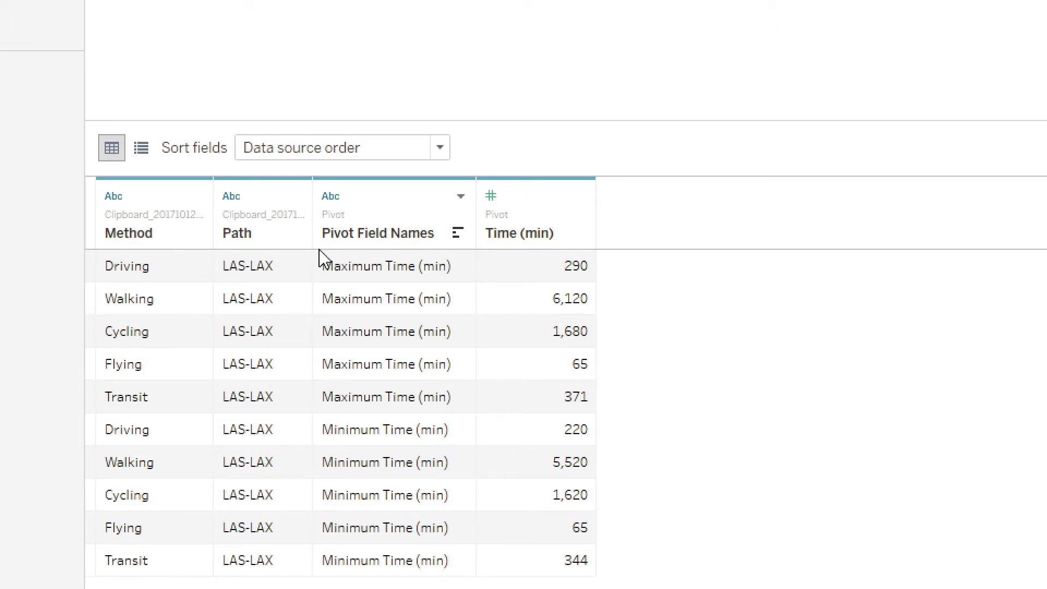
# Try sorting the fields A to Z ascending in the metadata list, and restore data source order and the data grid.
pyautogui.click(141, 150)
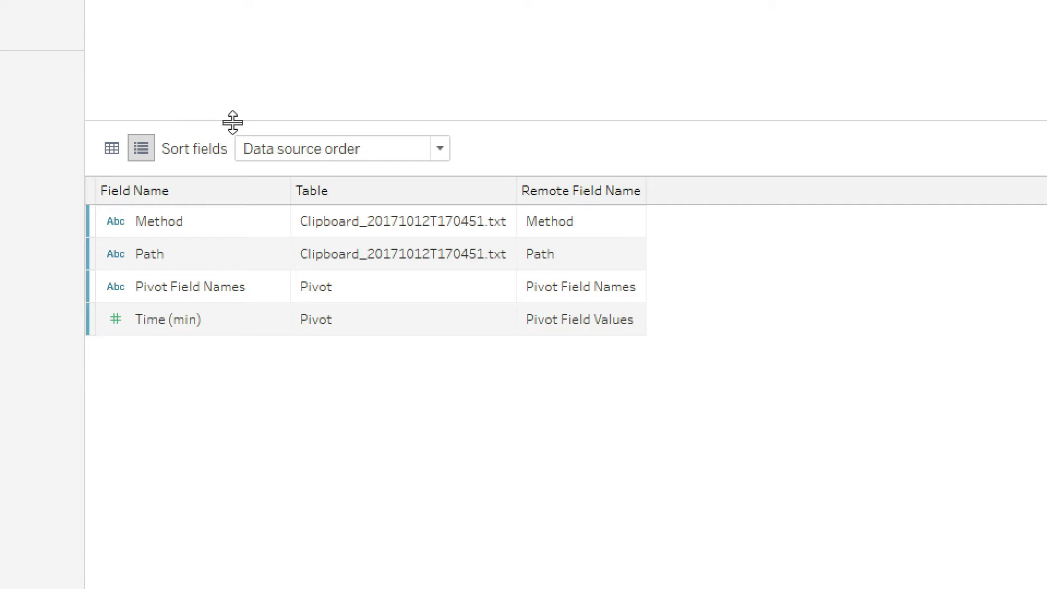
pyautogui.click(269, 151)
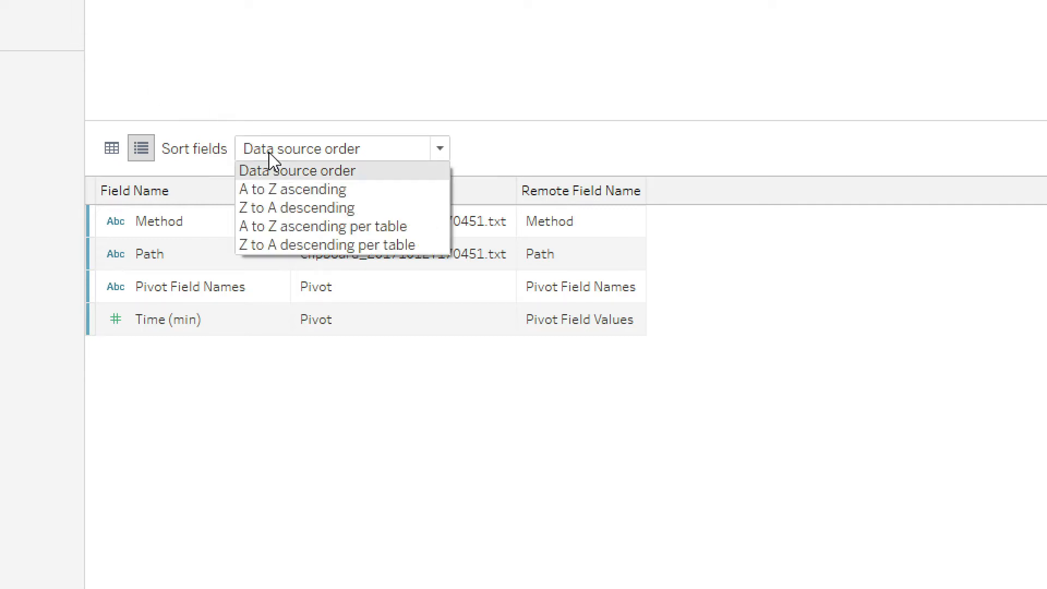
pyautogui.click(301, 192)
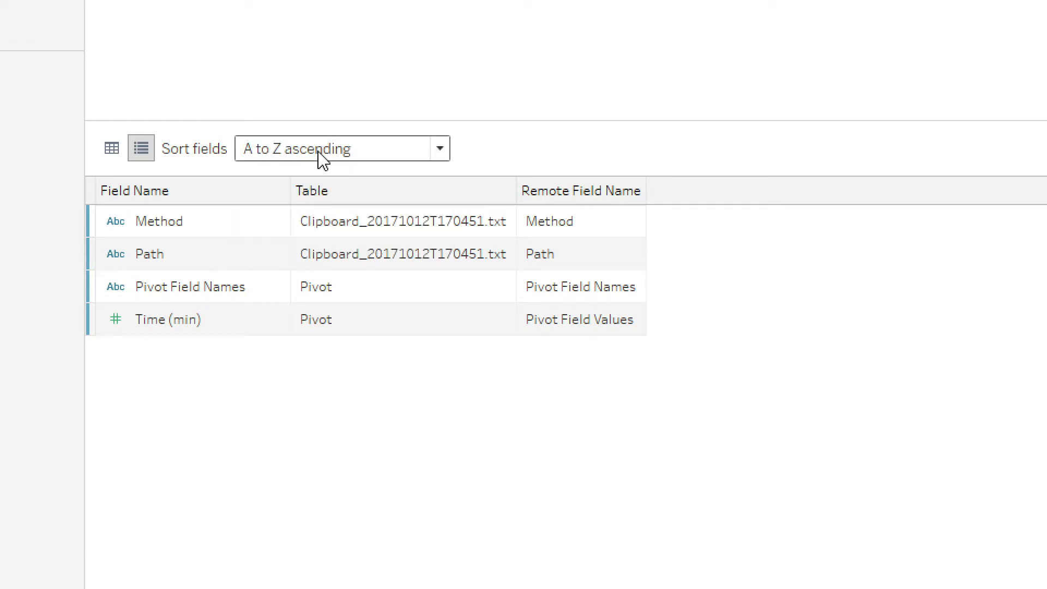
pyautogui.click(323, 158)
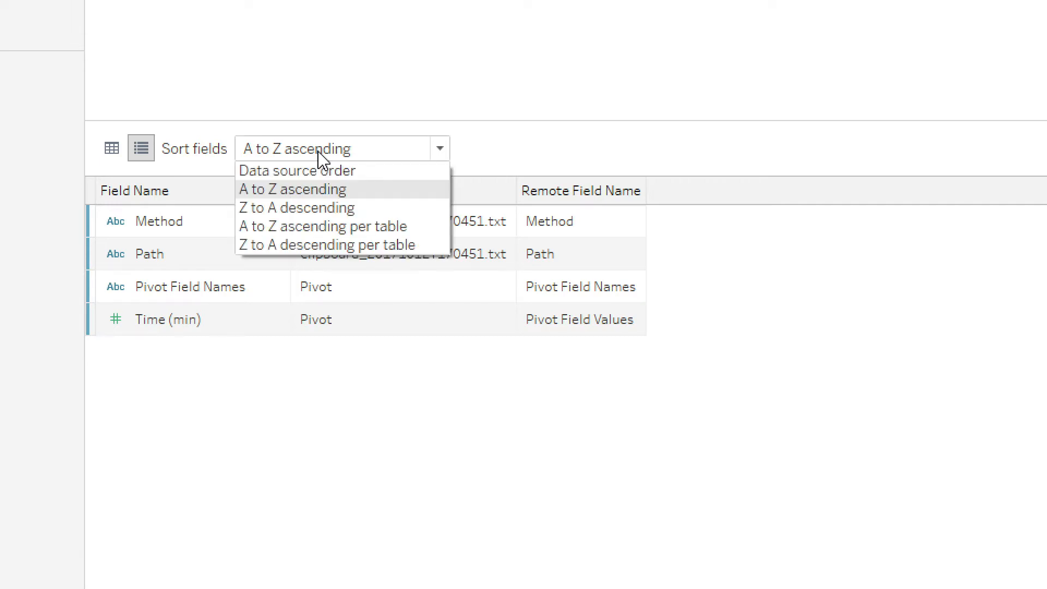
pyautogui.click(338, 171)
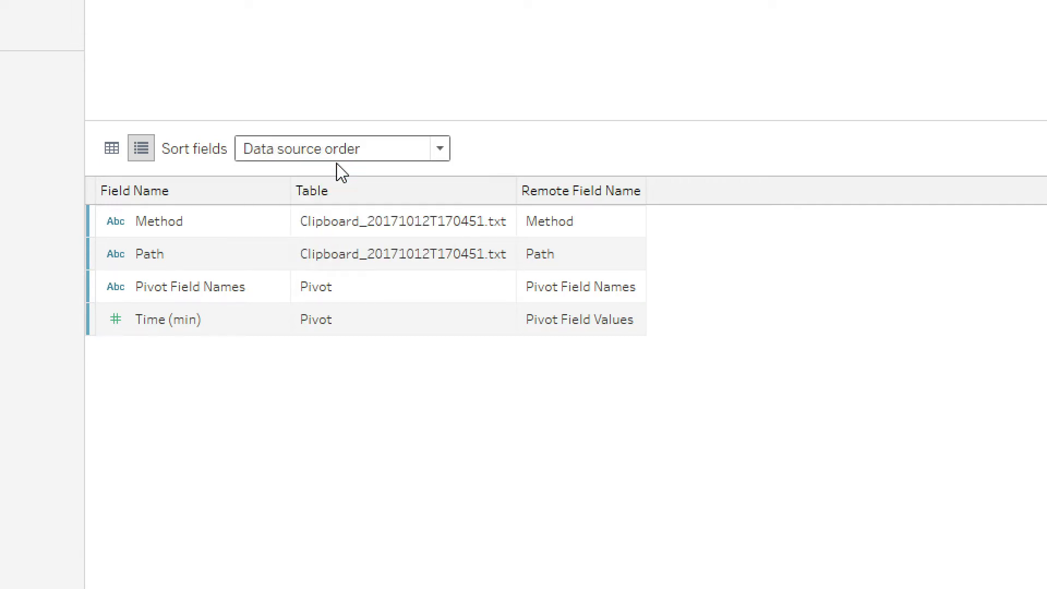
pyautogui.click(112, 148)
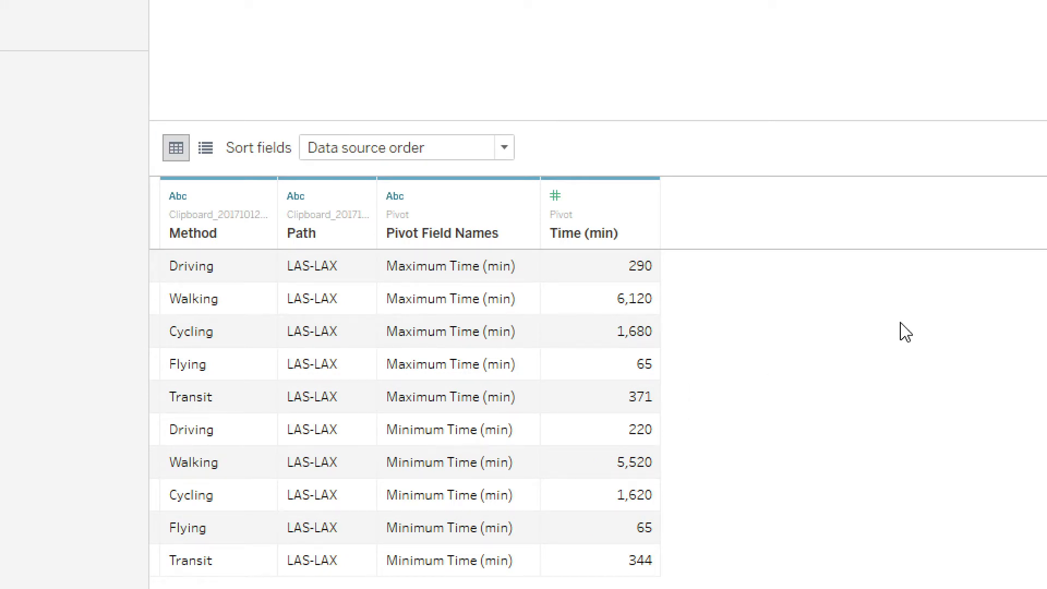
# Custom split the Path column into all columns using the separator "-", and hide the original Path column.
pyautogui.click(362, 197)
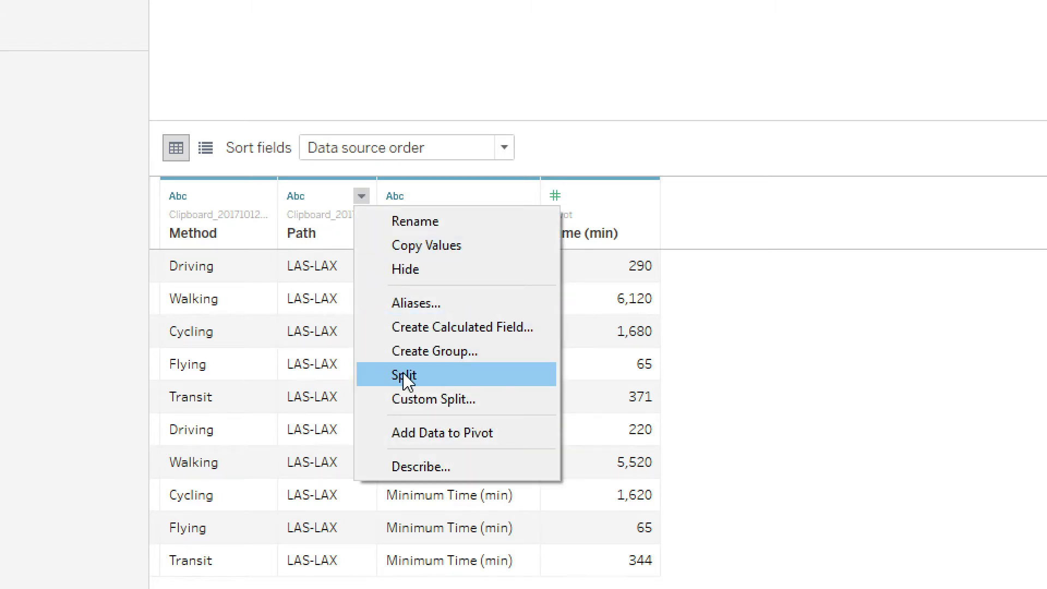
pyautogui.click(415, 398)
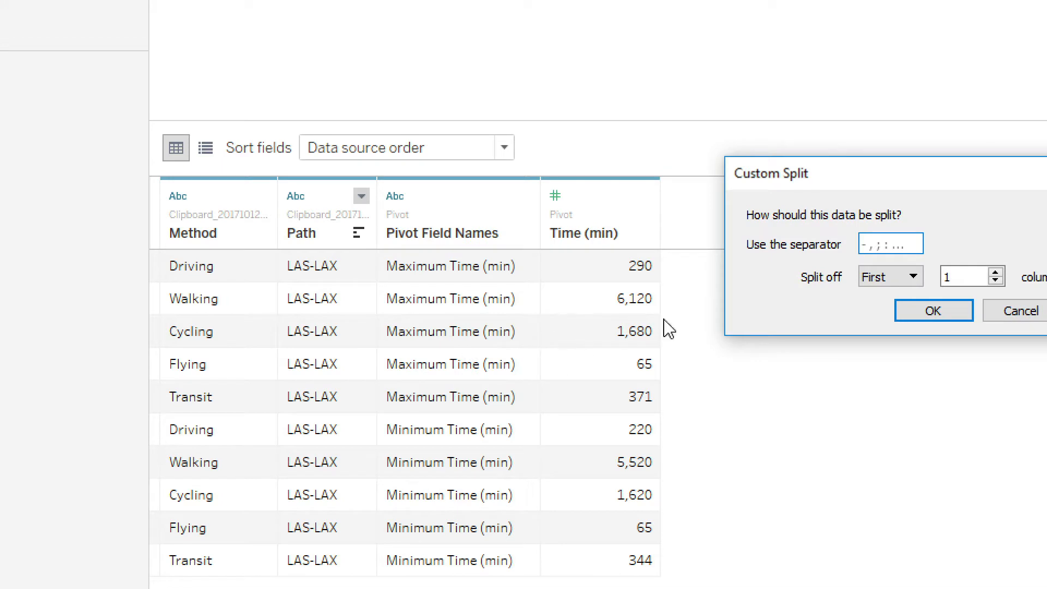
pyautogui.write('-')
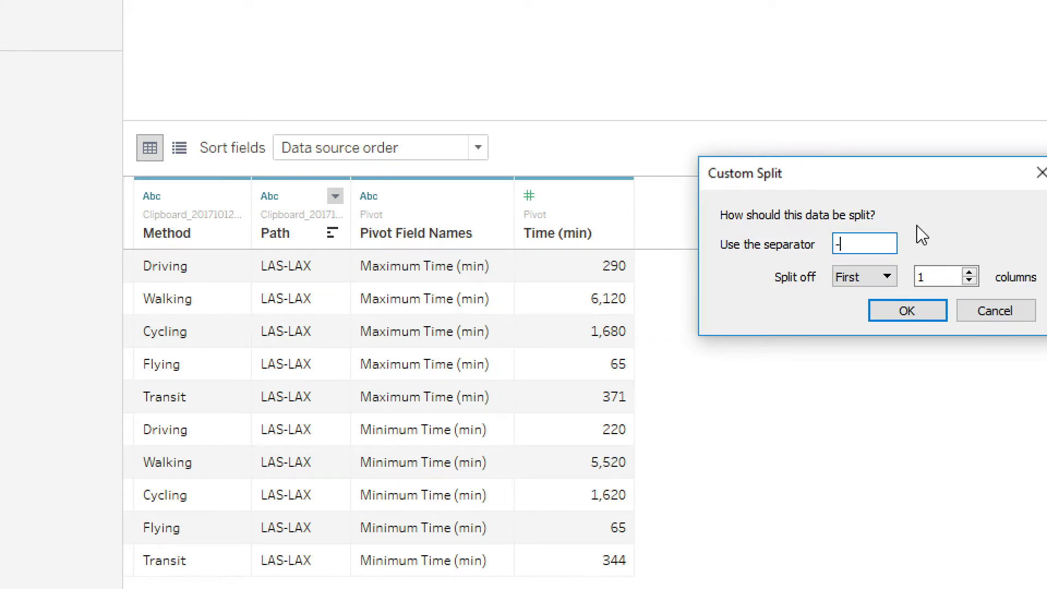
pyautogui.click(856, 278)
pyautogui.click(848, 331)
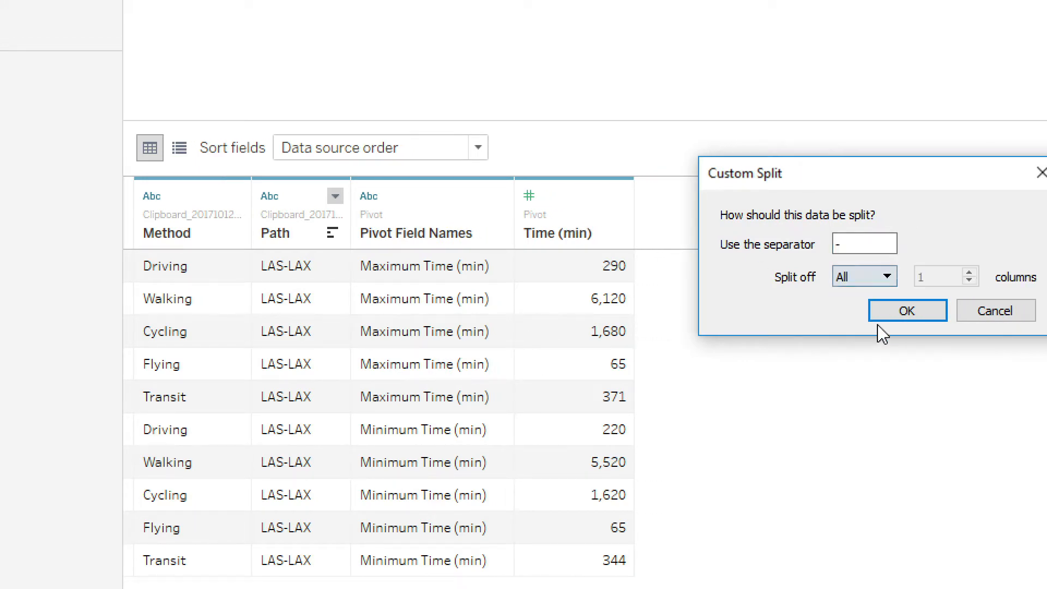
pyautogui.click(916, 312)
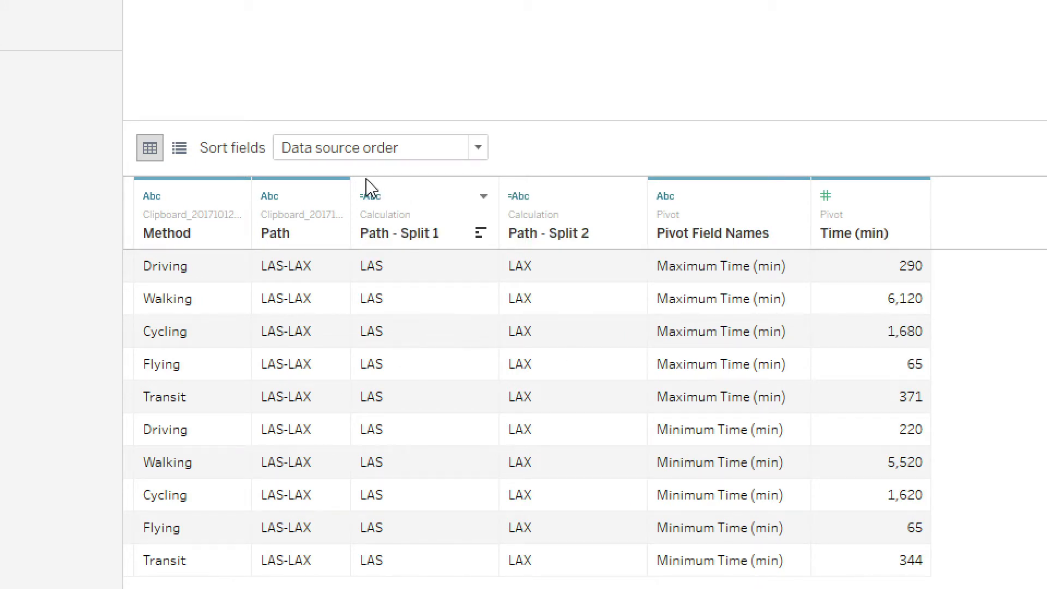
pyautogui.click(334, 196)
pyautogui.click(394, 278)
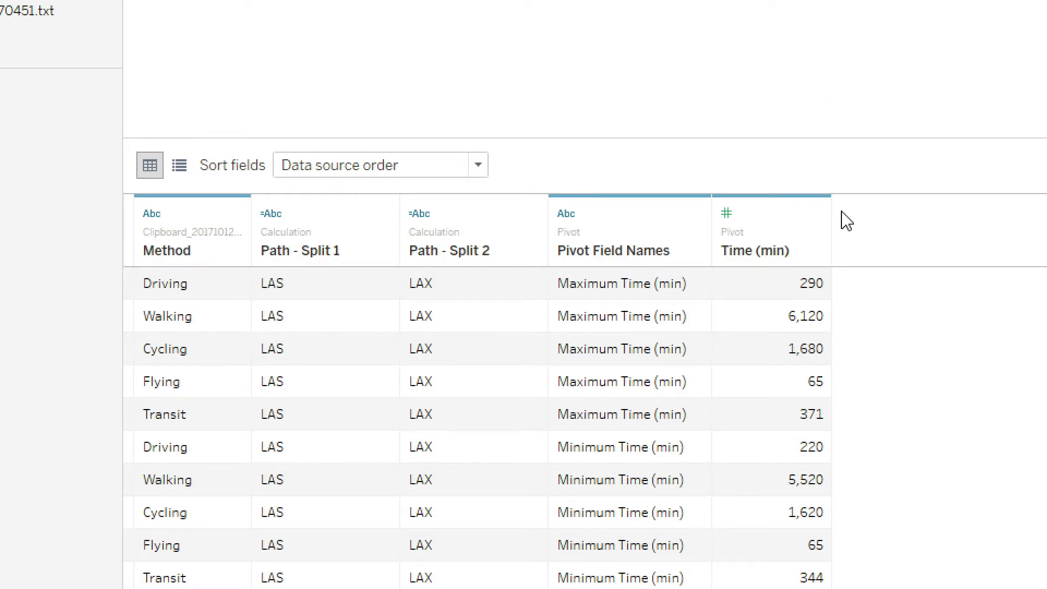
# Create a calculated field named Time in Hours from the Time (min) column with the formula [Time (min)]/60.
pyautogui.click(815, 214)
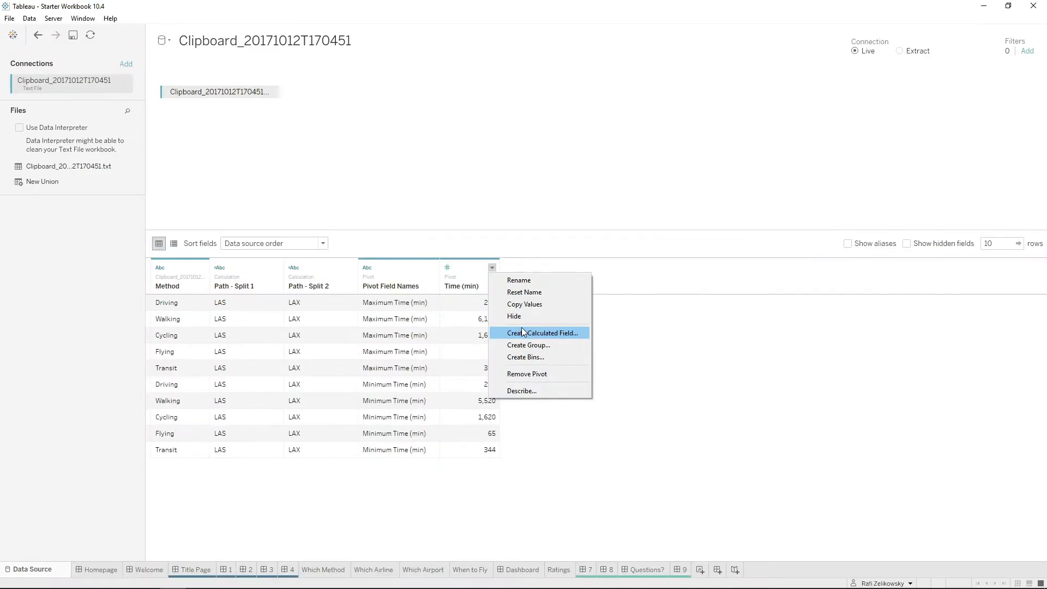
pyautogui.click(878, 343)
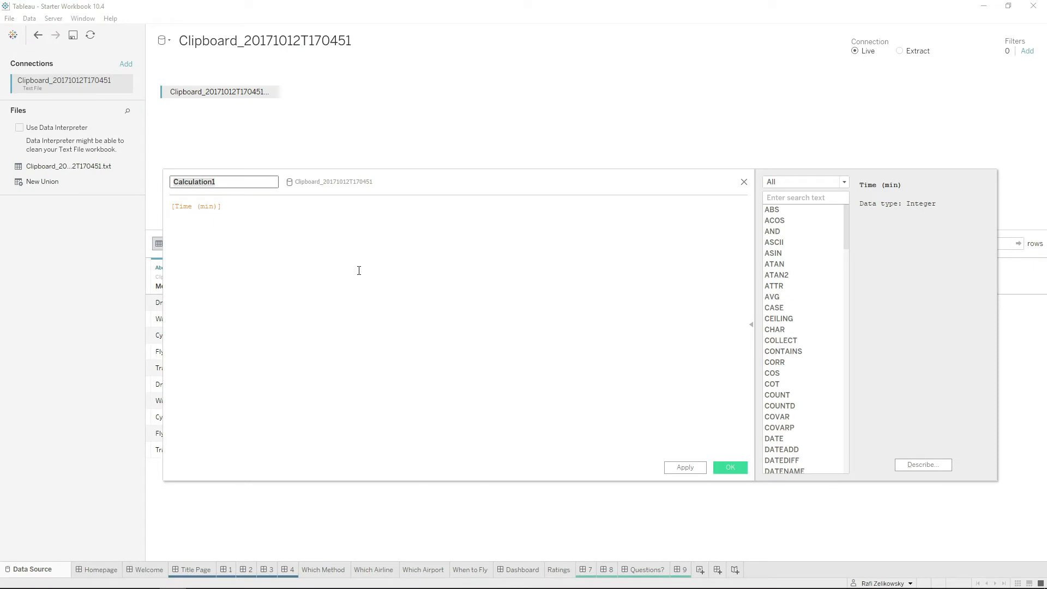
pyautogui.write('Time in Hours')
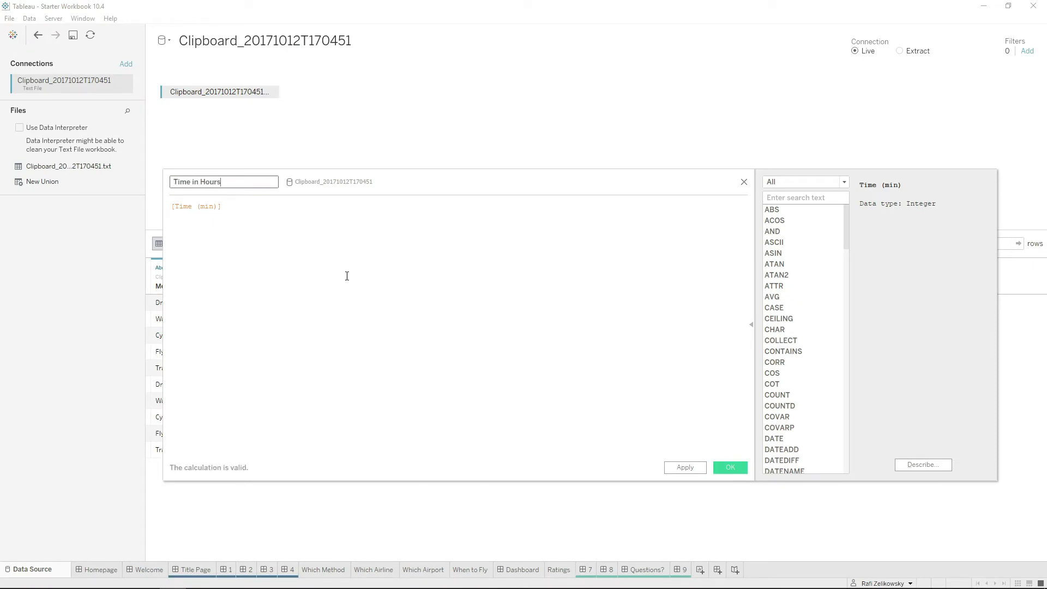
pyautogui.click(346, 275)
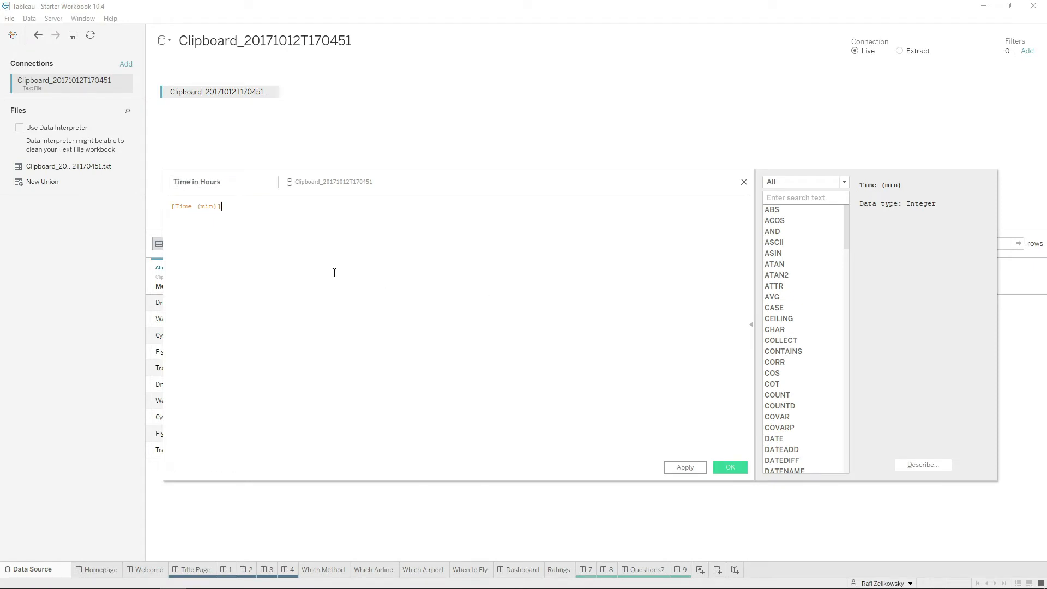
pyautogui.keyDown('ctrl'); pyautogui.scroll(5, 316, 259); pyautogui.keyUp('ctrl')
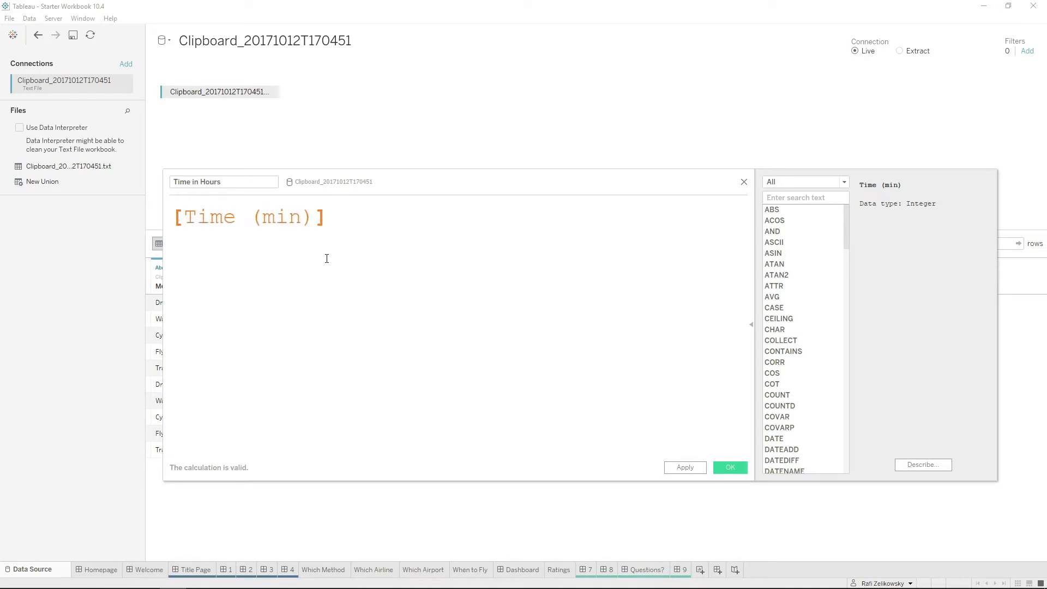
pyautogui.write('/60')
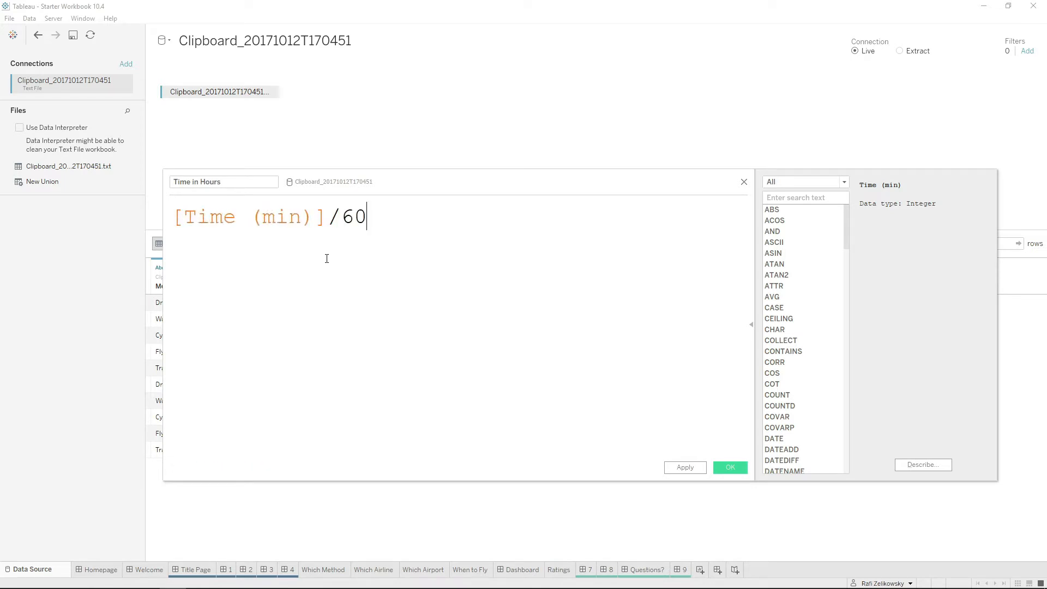
pyautogui.click(722, 464)
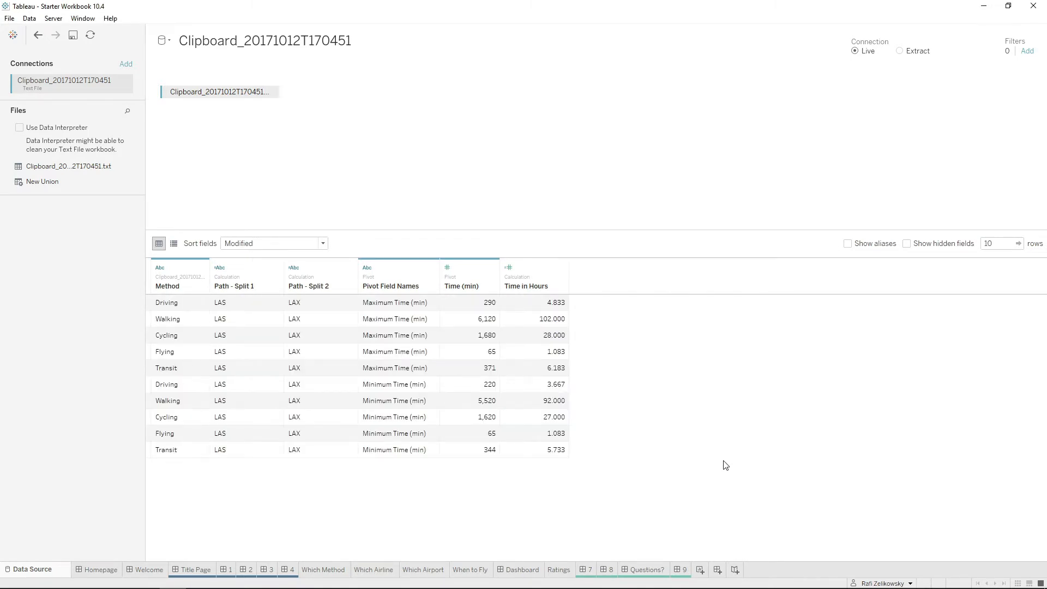
# Go to the Which Method worksheet, reopen the clipboard data source for a look, and return to the worksheet.
pyautogui.click(341, 570)
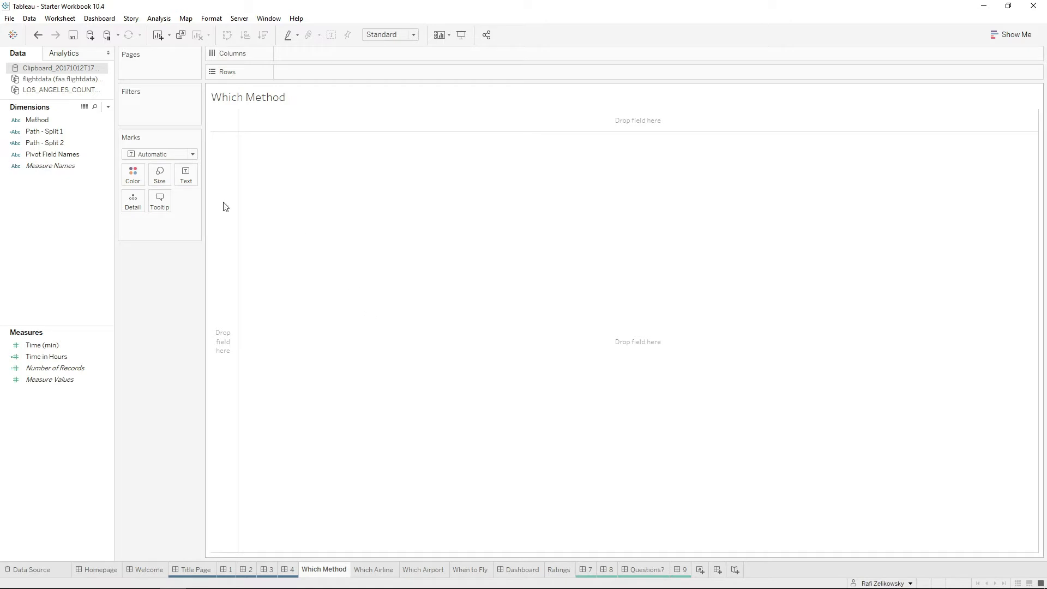
pyautogui.rightClick(77, 69)
pyautogui.click(360, 110)
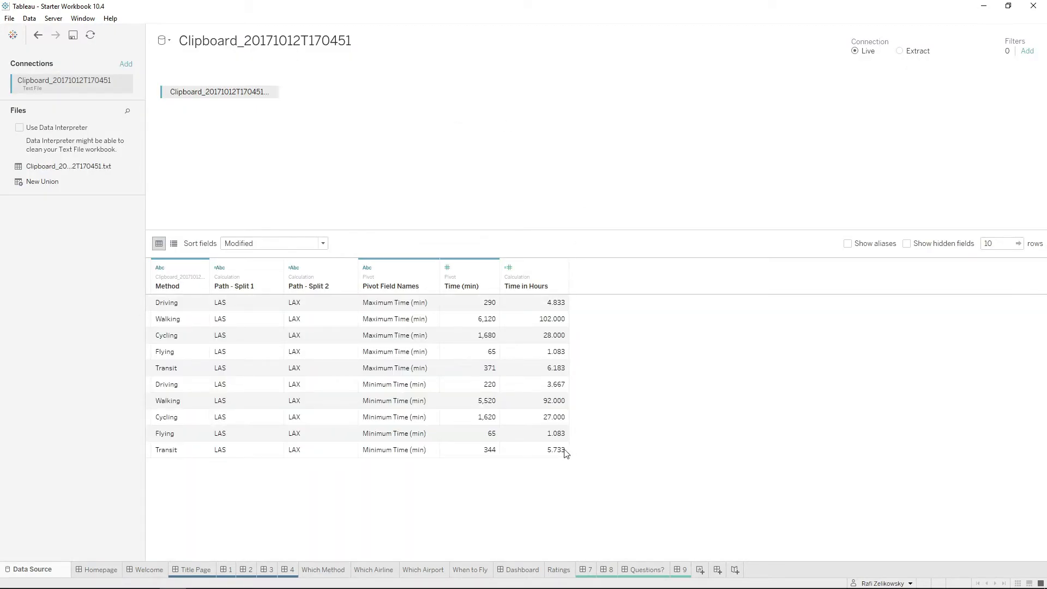
pyautogui.click(321, 567)
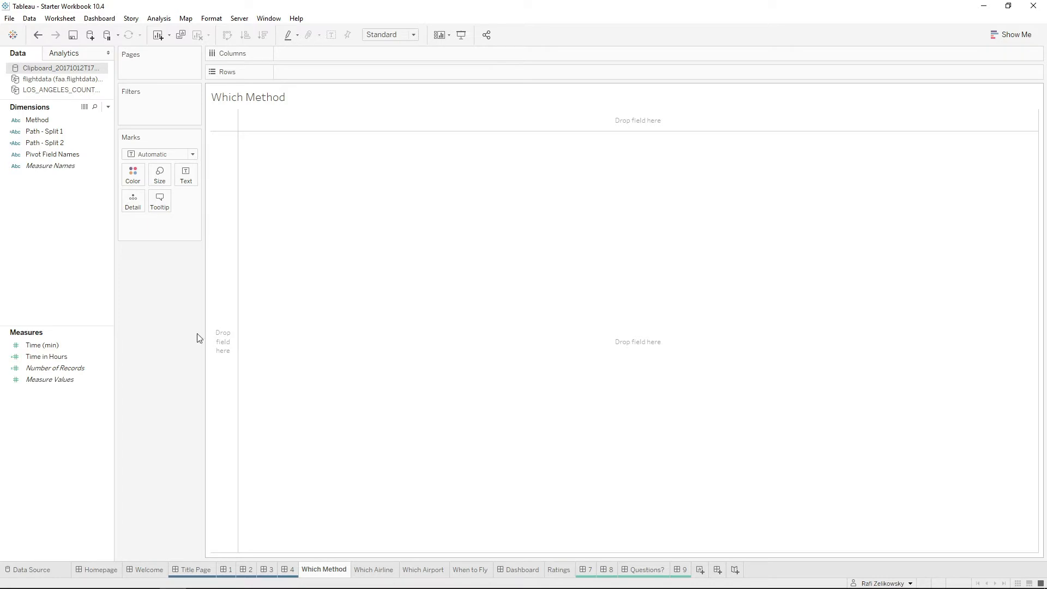
# Build a horizontal bar chart of Time in Hours by Method using Show Me, and close Show Me.
pyautogui.click(1015, 35)
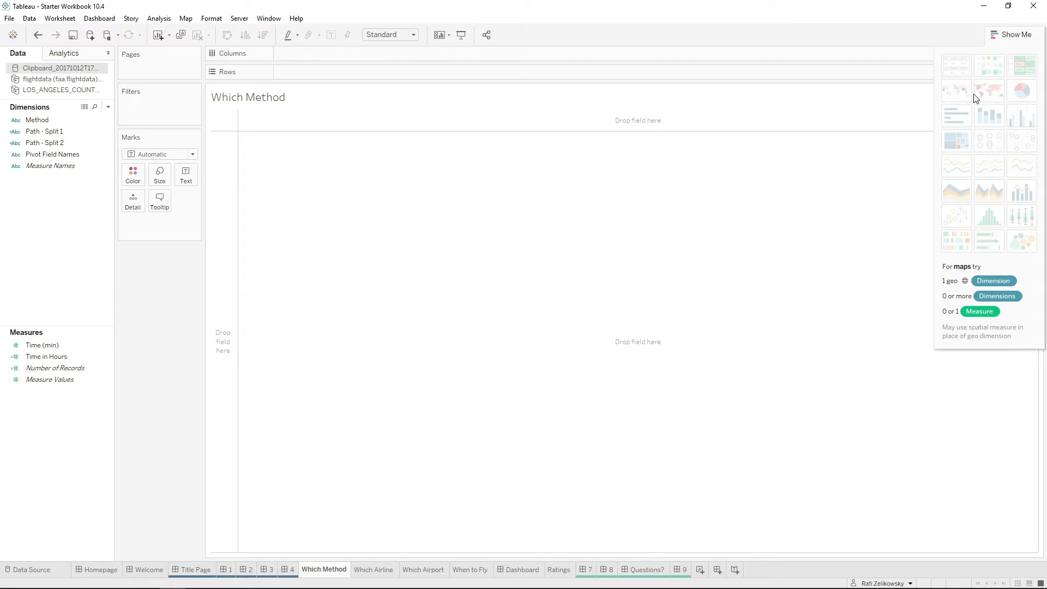
pyautogui.moveTo(1001, 38); pyautogui.dragTo(973, 43)
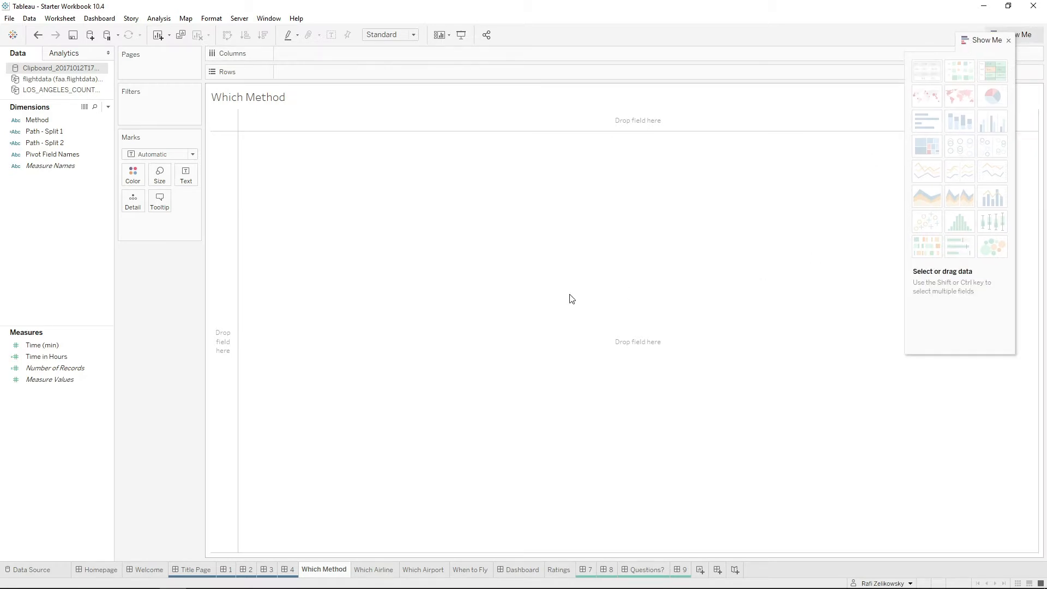
pyautogui.click(97, 355)
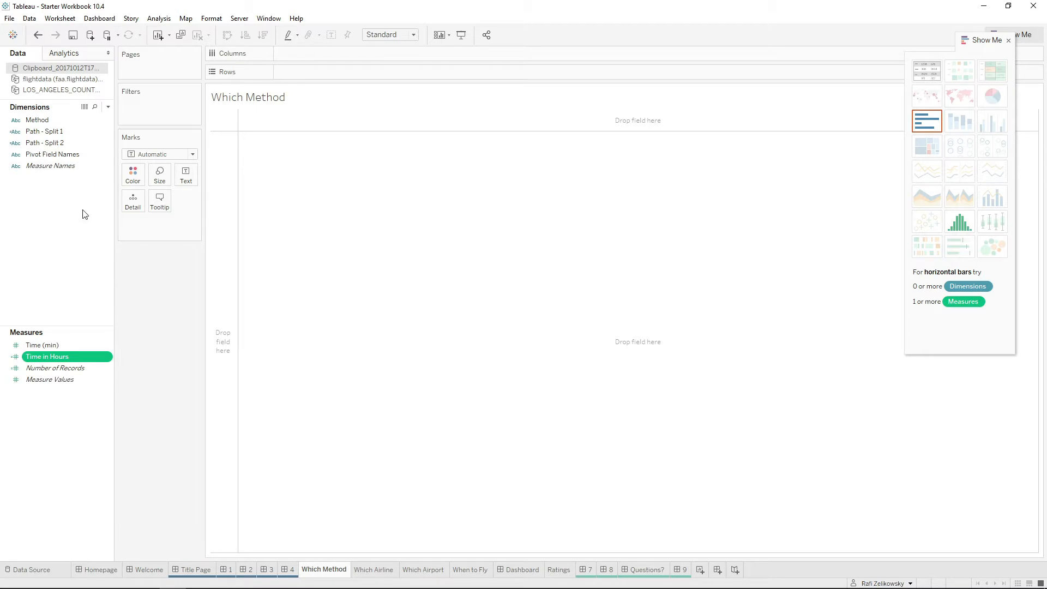
pyautogui.keyDown('ctrl'); pyautogui.click(60, 166); pyautogui.keyUp('ctrl')
pyautogui.keyDown('ctrl'); pyautogui.click(60, 165); pyautogui.keyUp('ctrl')
pyautogui.keyDown('ctrl'); pyautogui.click(48, 119); pyautogui.keyUp('ctrl')
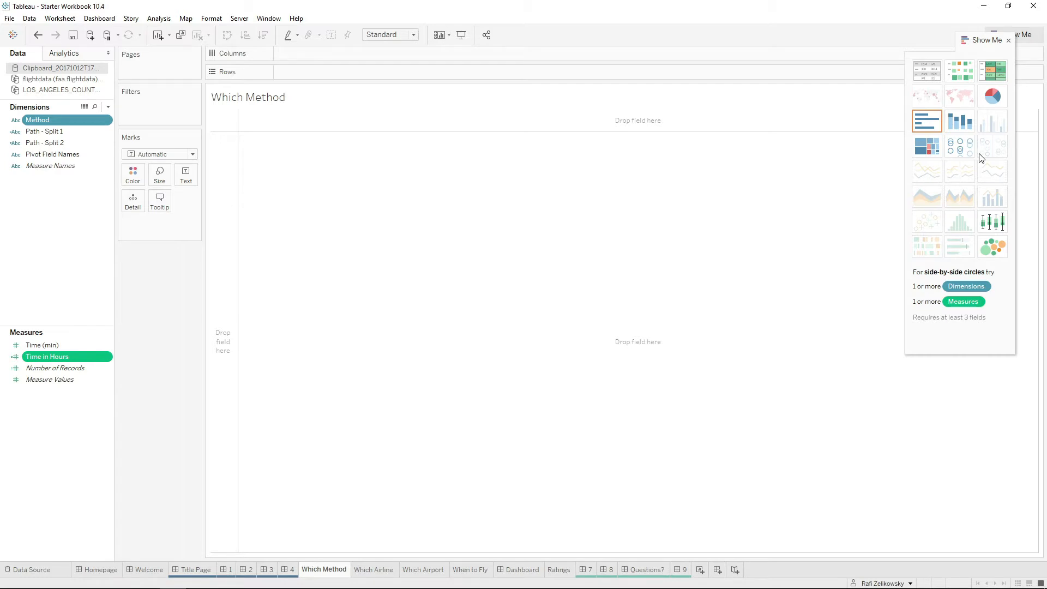
pyautogui.click(927, 121)
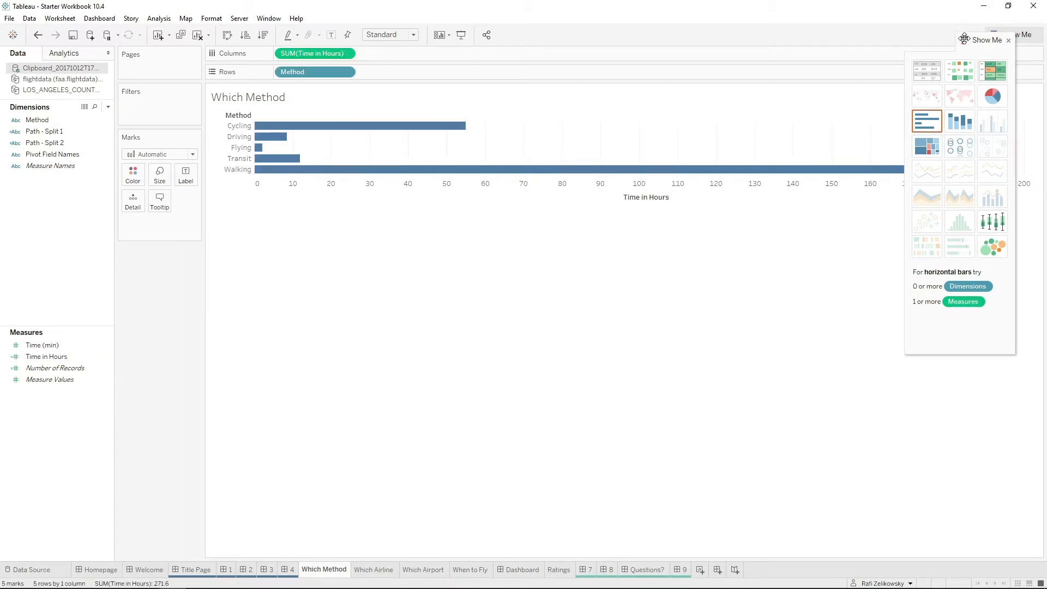
pyautogui.click(1009, 41)
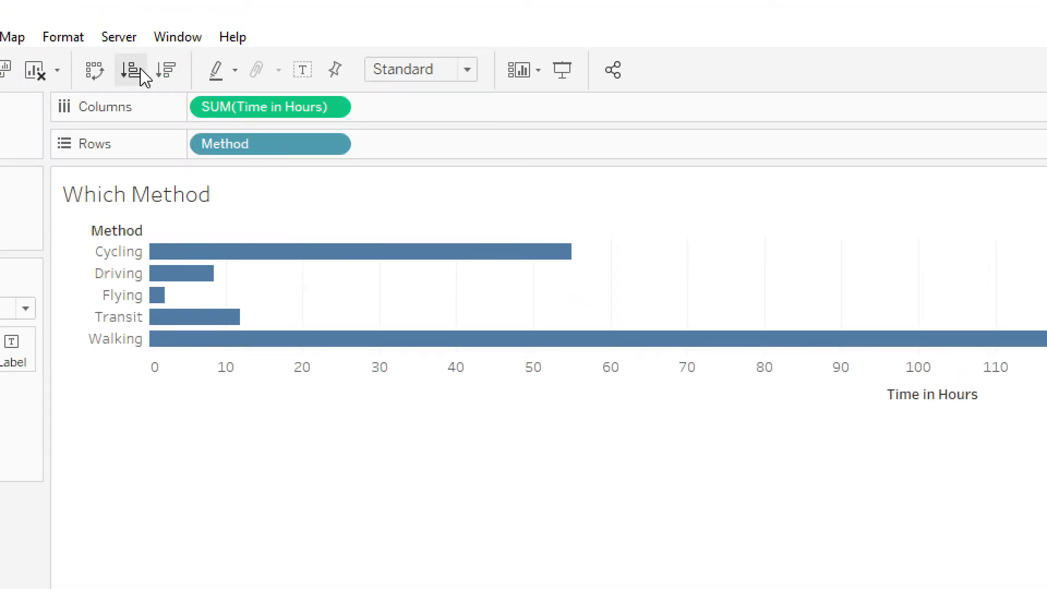
# Sort the methods in ascending order of Time in Hours and show mark labels on the bars.
pyautogui.click(132, 72)
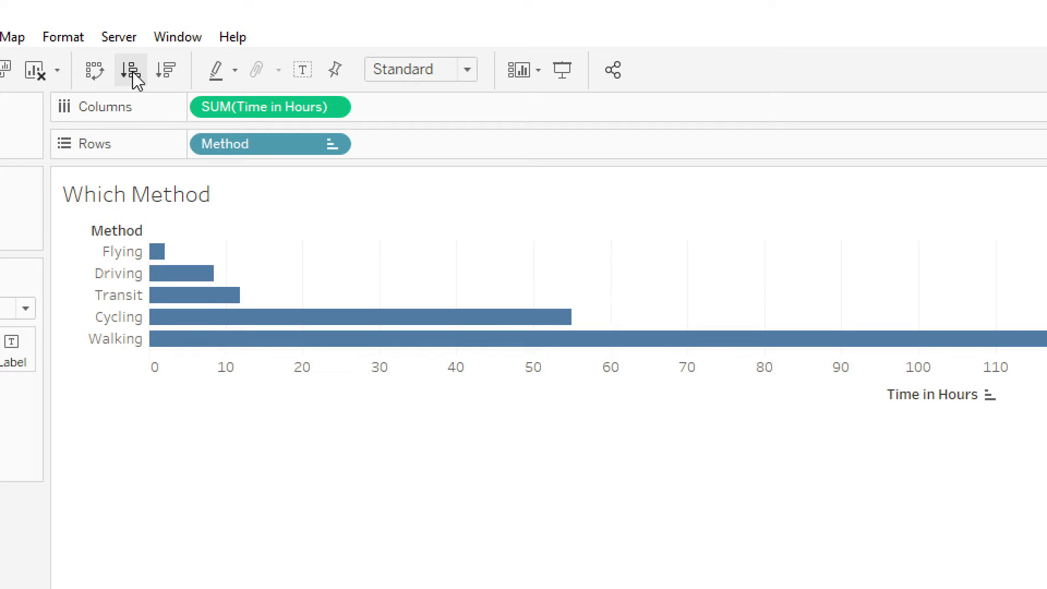
pyautogui.click(302, 69)
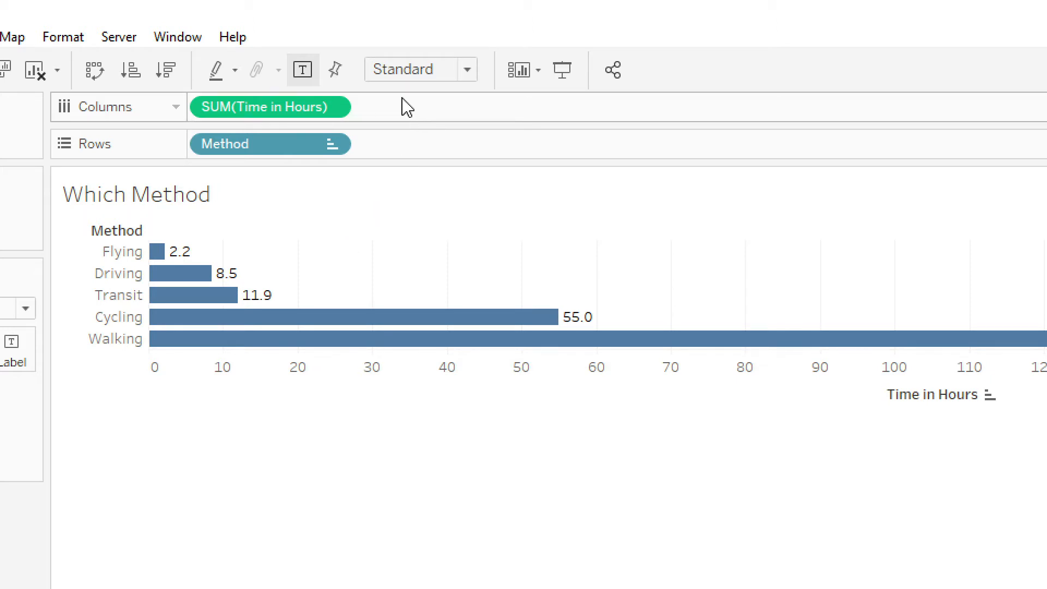
# Change the aggregation of Time in Hours on Columns to Average.
pyautogui.click(334, 108)
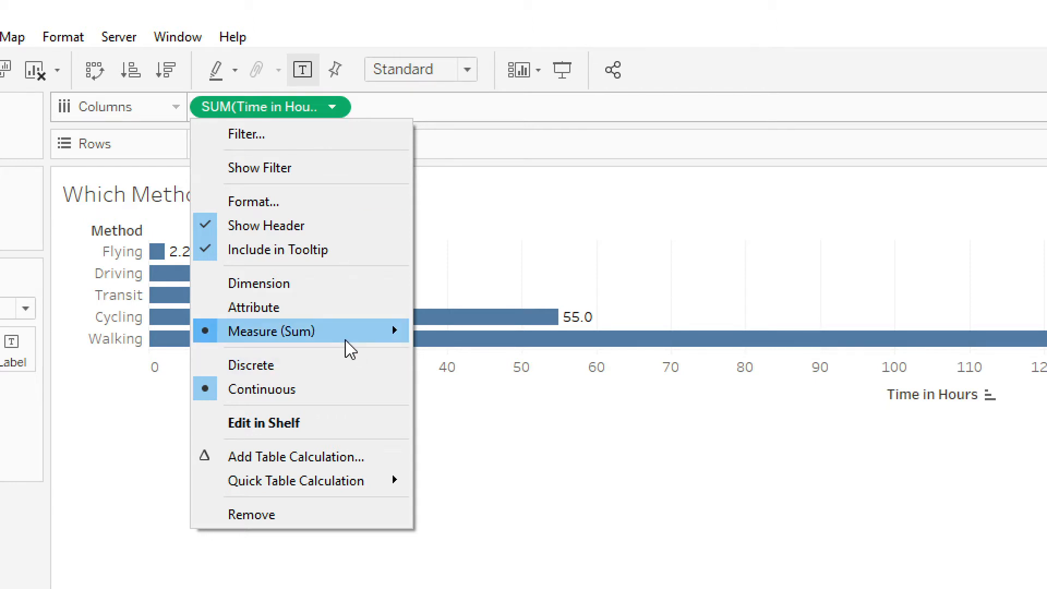
pyautogui.moveTo(397, 336)
pyautogui.click(440, 358)
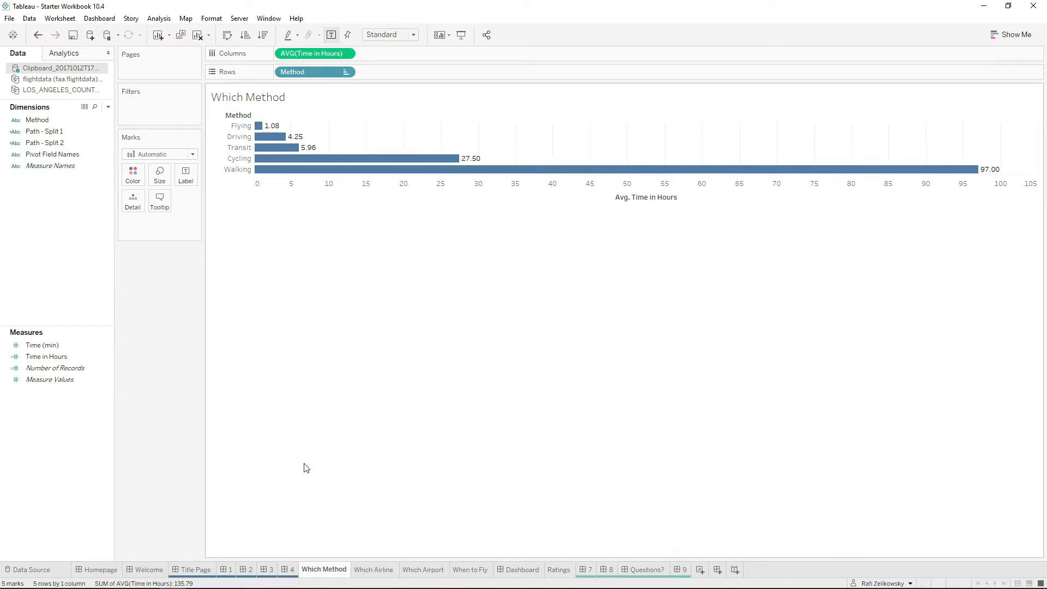
# Open the flightdata source for editing from the Which Airline worksheet, and sign in to Amazon Redshift with the database password.
pyautogui.click(372, 570)
pyautogui.click(61, 79)
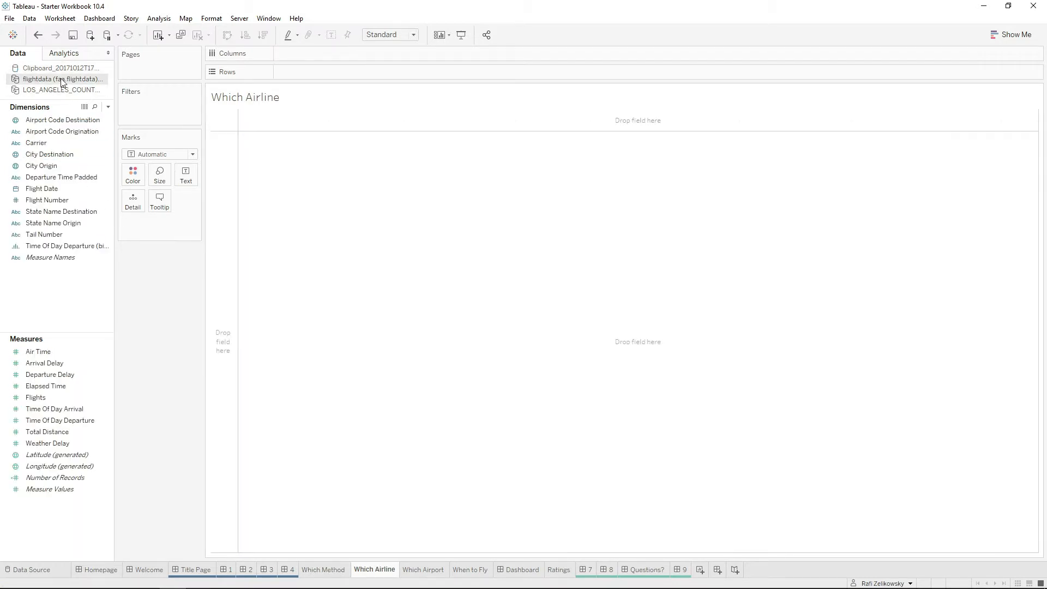
pyautogui.rightClick(63, 79)
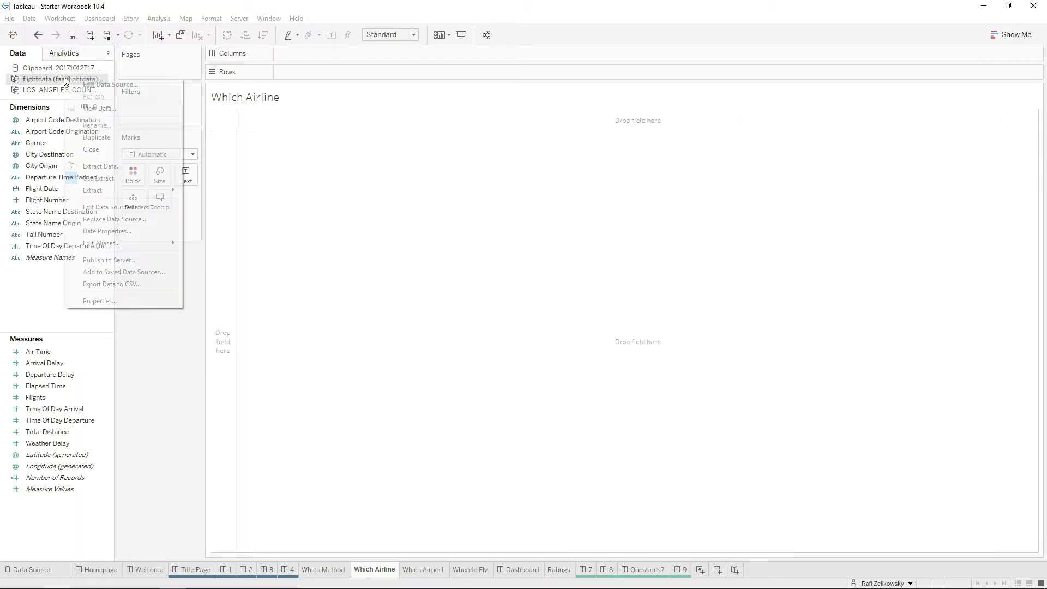
pyautogui.click(101, 85)
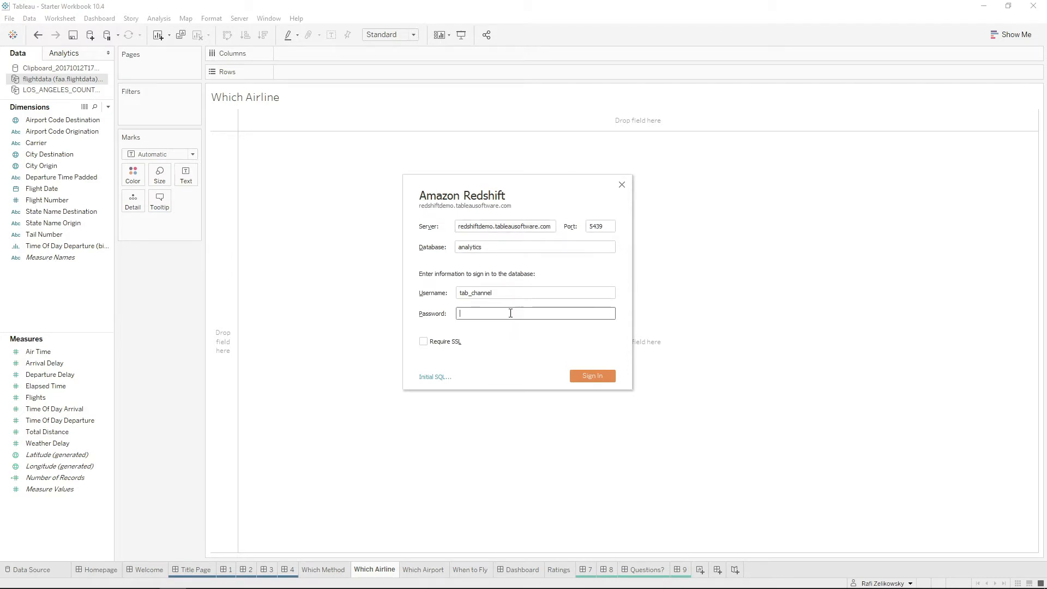
pyautogui.write('•••••••••••••••')
pyautogui.press('Return')
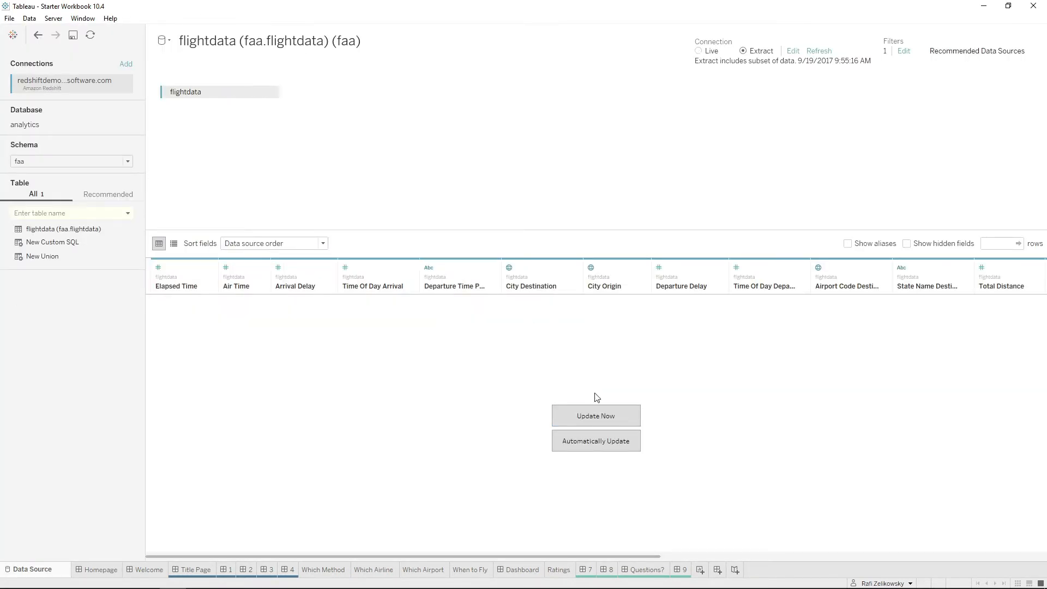
# Load the flightdata preview rows and sort them by Air Time in descending order.
pyautogui.click(600, 417)
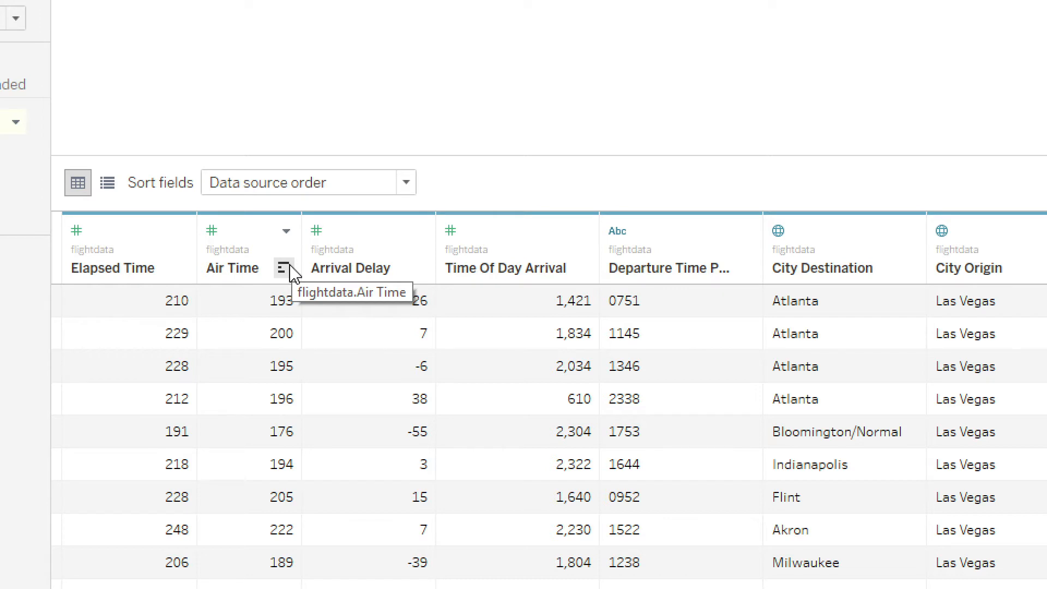
pyautogui.click(284, 268)
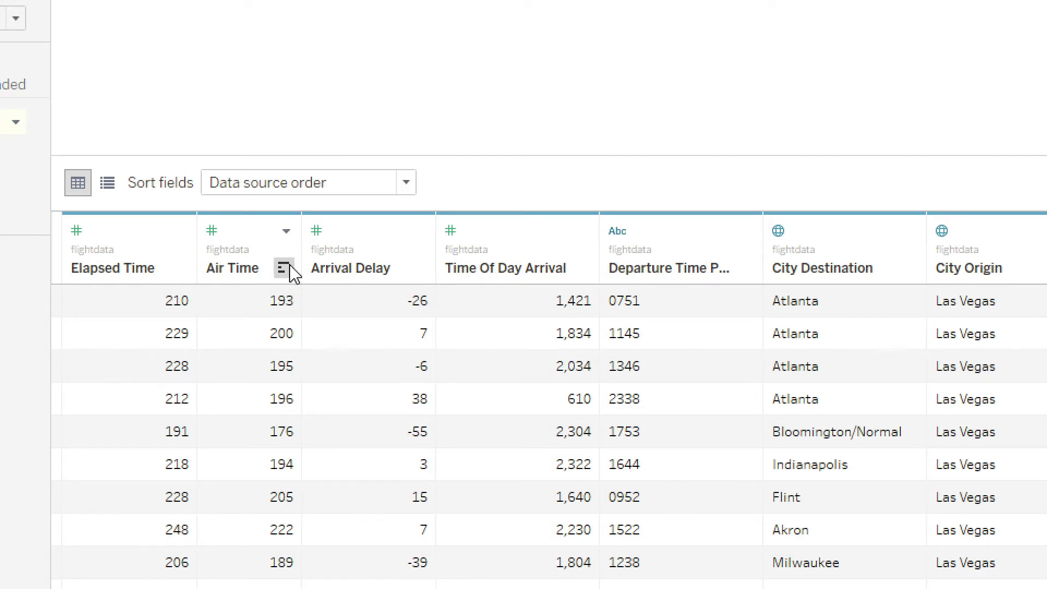
pyautogui.click(283, 268)
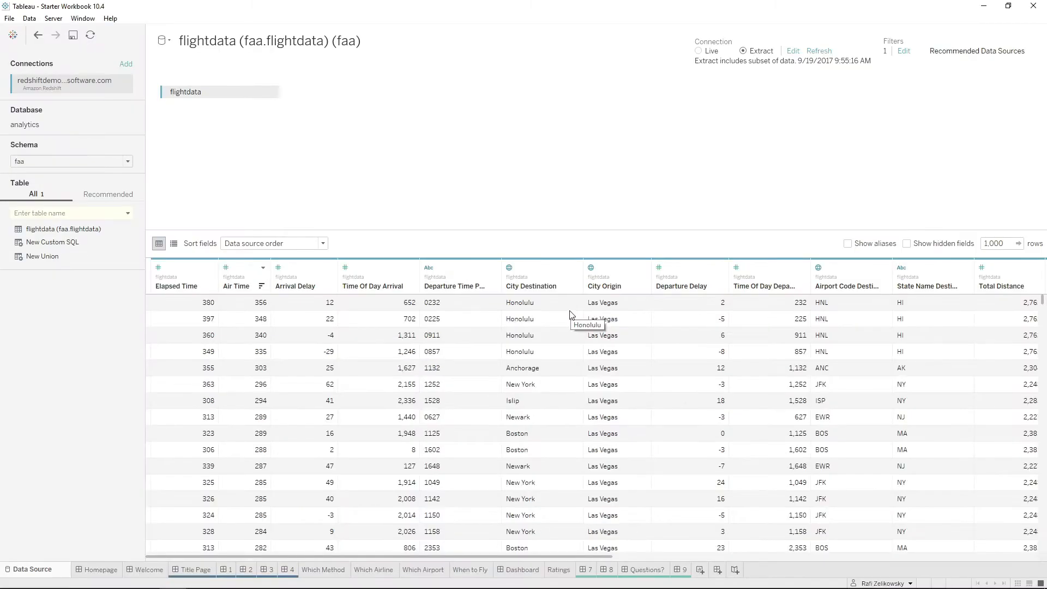
# Return to the Which Airline worksheet and place Carrier on Rows.
pyautogui.click(388, 569)
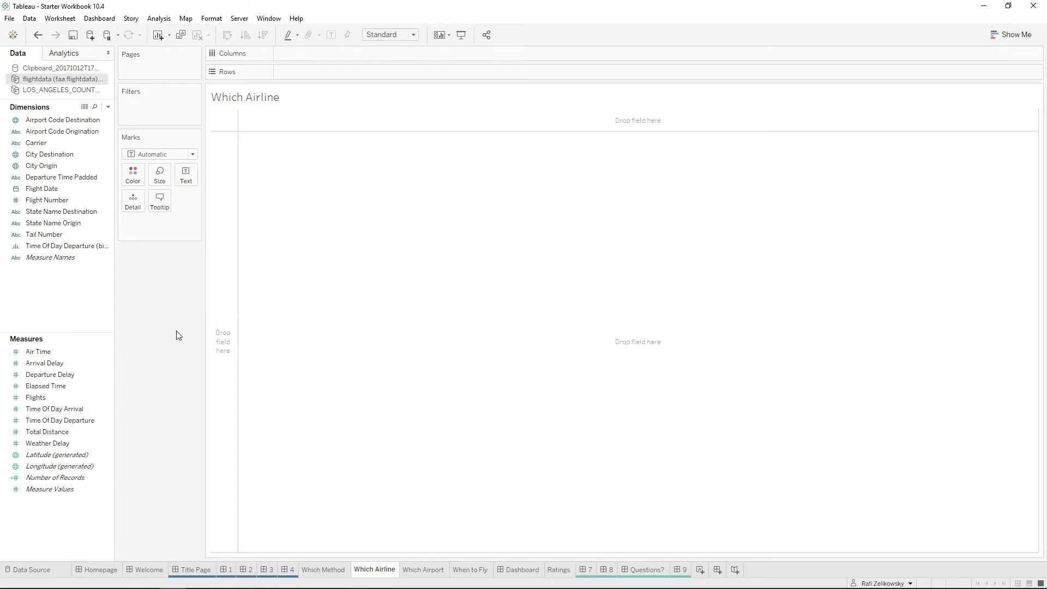
pyautogui.click(82, 144)
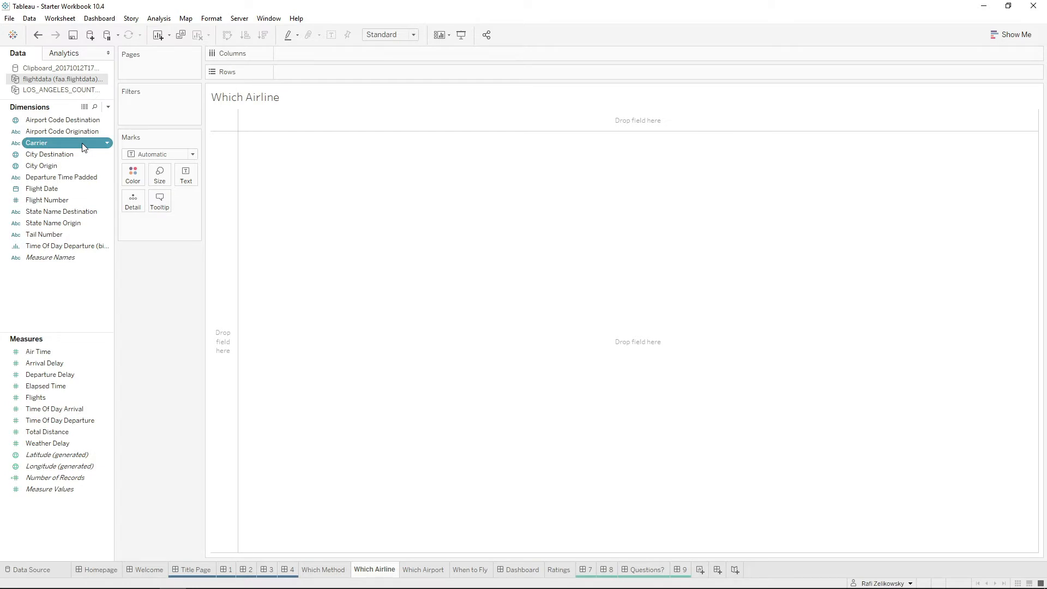
pyautogui.moveTo(75, 146); pyautogui.dragTo(308, 73)
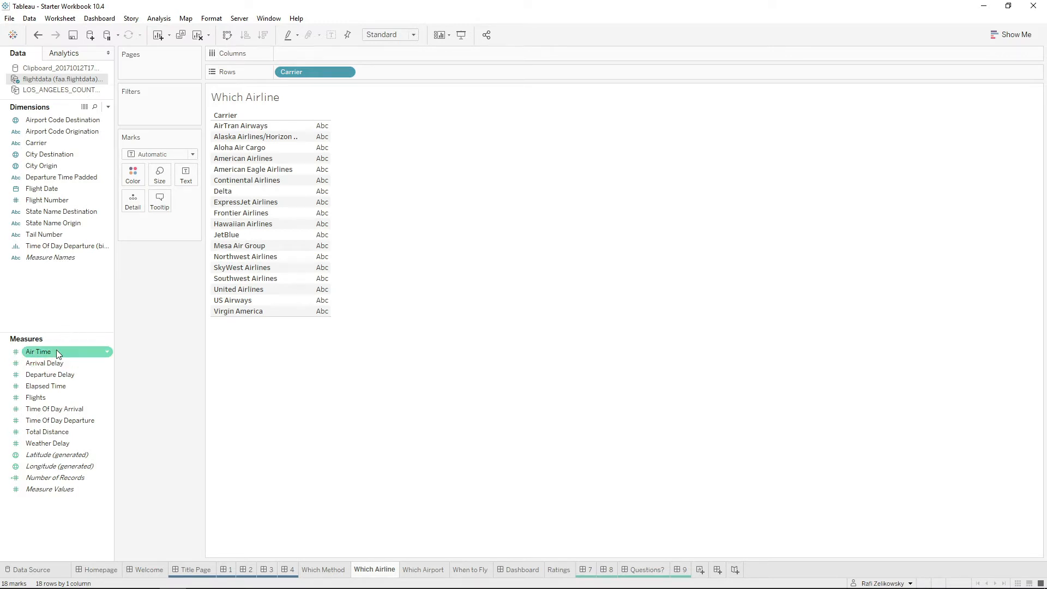
# Add Air Time to Columns as an average and sort the carriers in ascending order by it.
pyautogui.moveTo(57, 349); pyautogui.dragTo(322, 56)
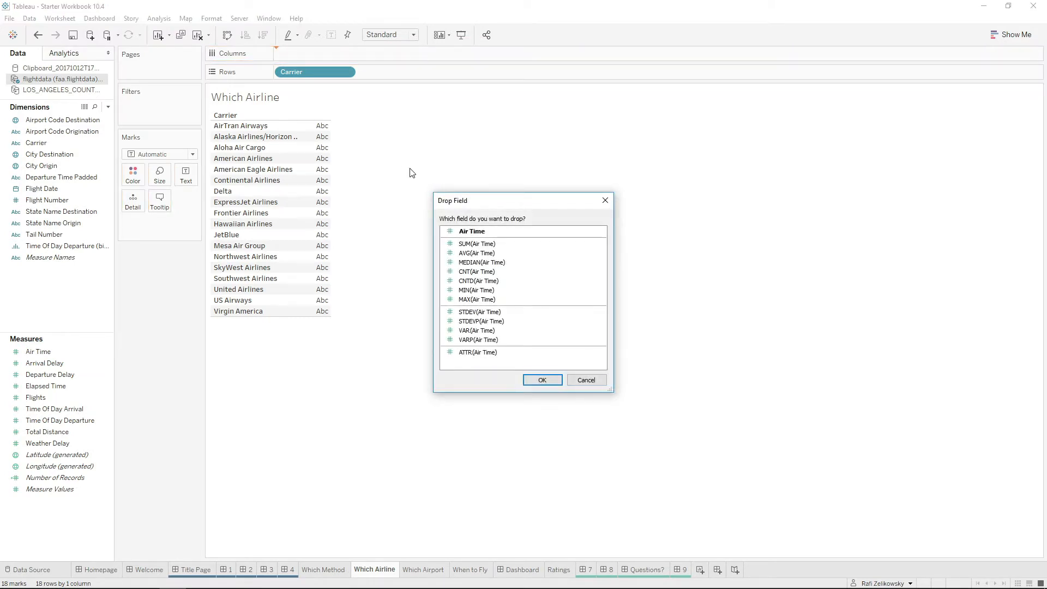
pyautogui.click(476, 253)
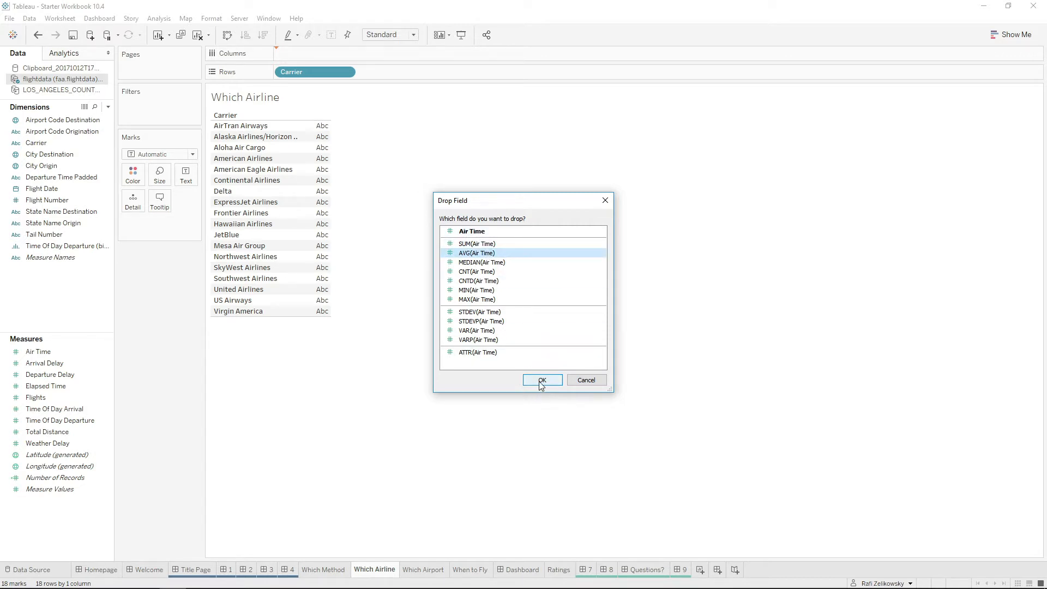
pyautogui.click(541, 381)
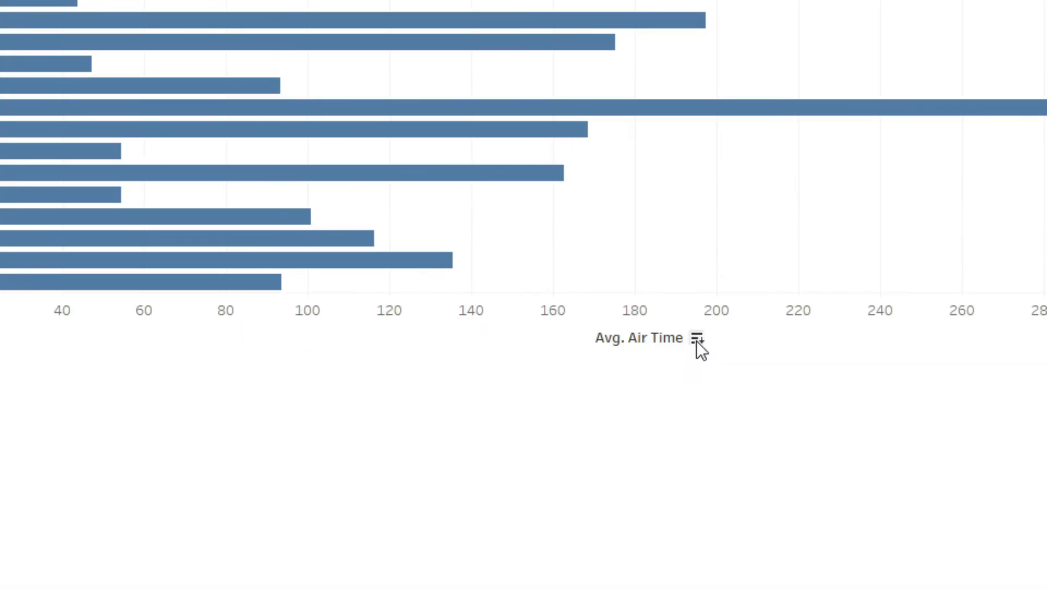
pyautogui.click(696, 340)
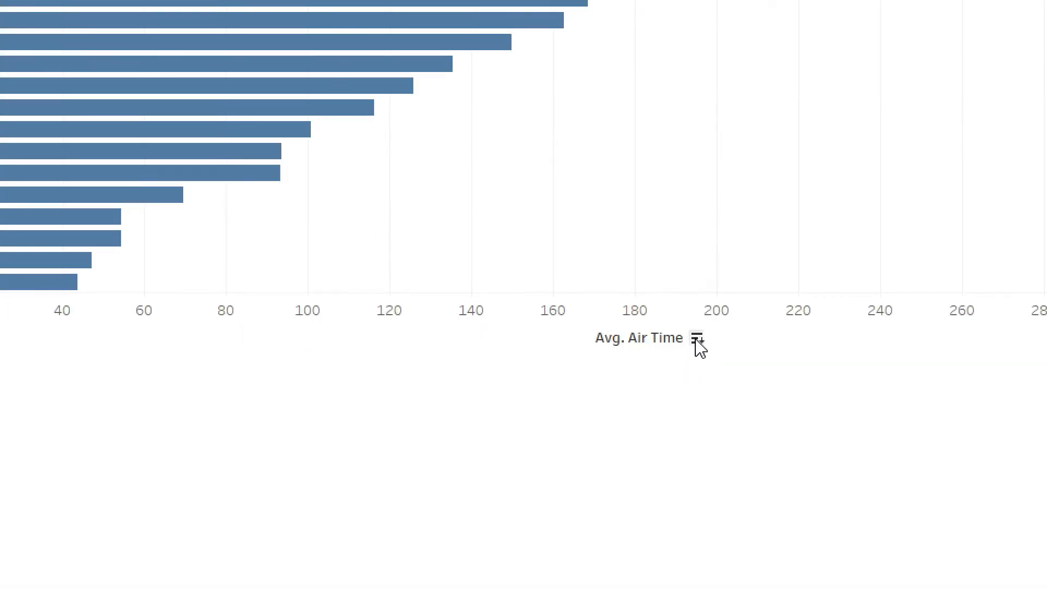
pyautogui.click(697, 340)
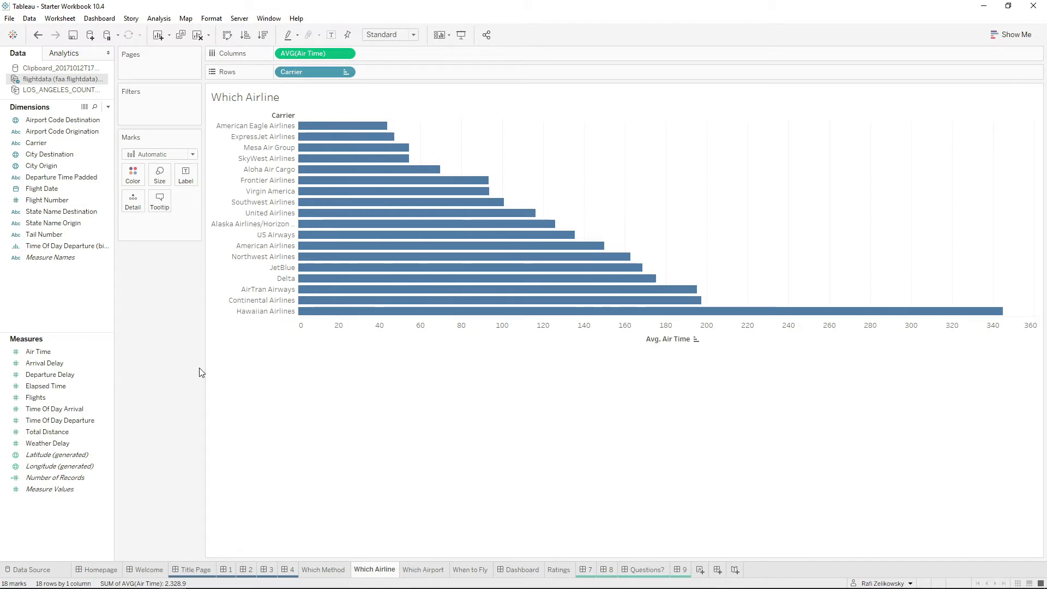
# Add Arrival Delay as an average to Columns beside the average Air Time.
pyautogui.click(38, 365)
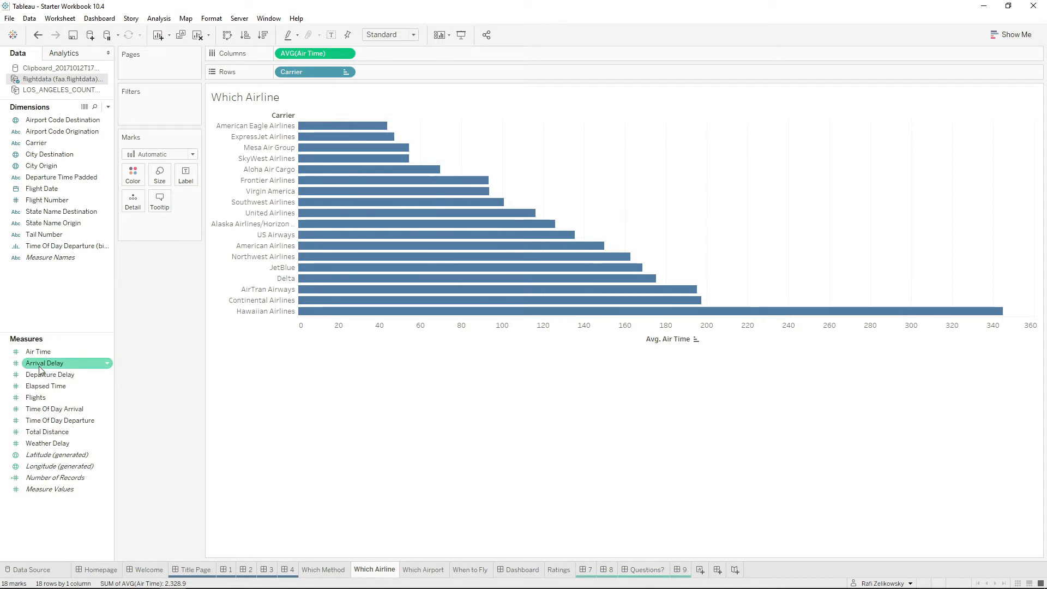
pyautogui.moveTo(40, 371); pyautogui.dragTo(382, 54)
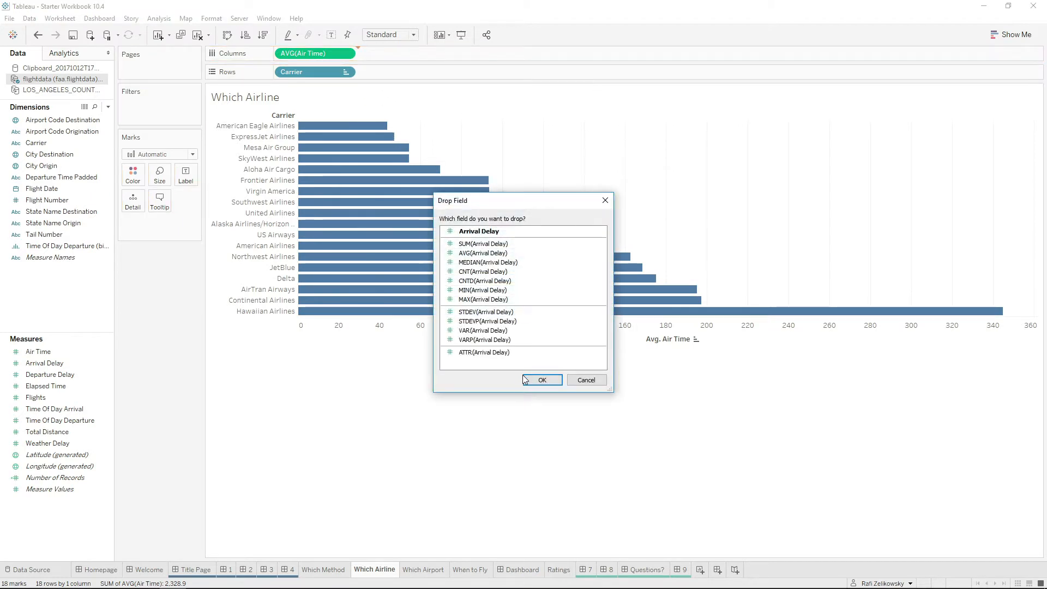
pyautogui.click(495, 254)
pyautogui.click(542, 381)
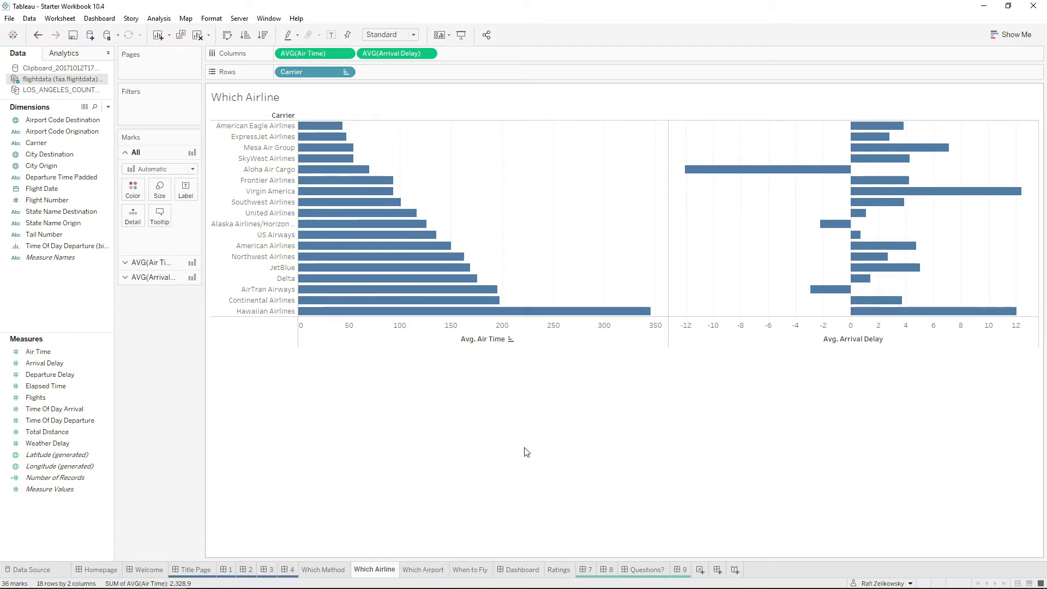
# Exclude the carrier Aloha Air Cargo from the view.
pyautogui.click(287, 172)
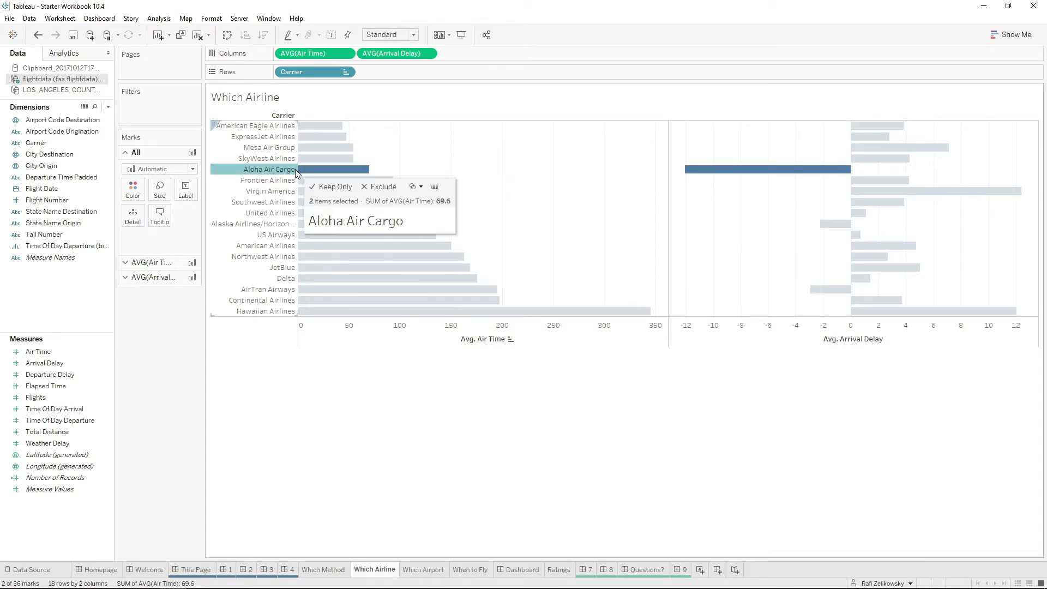
pyautogui.click(381, 188)
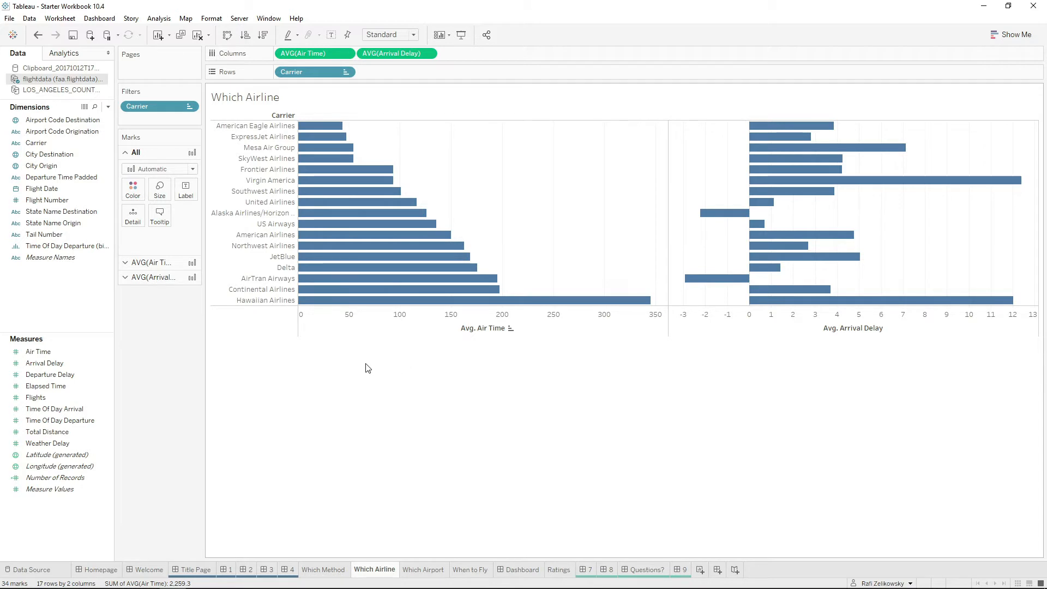
pyautogui.rightClick(86, 323)
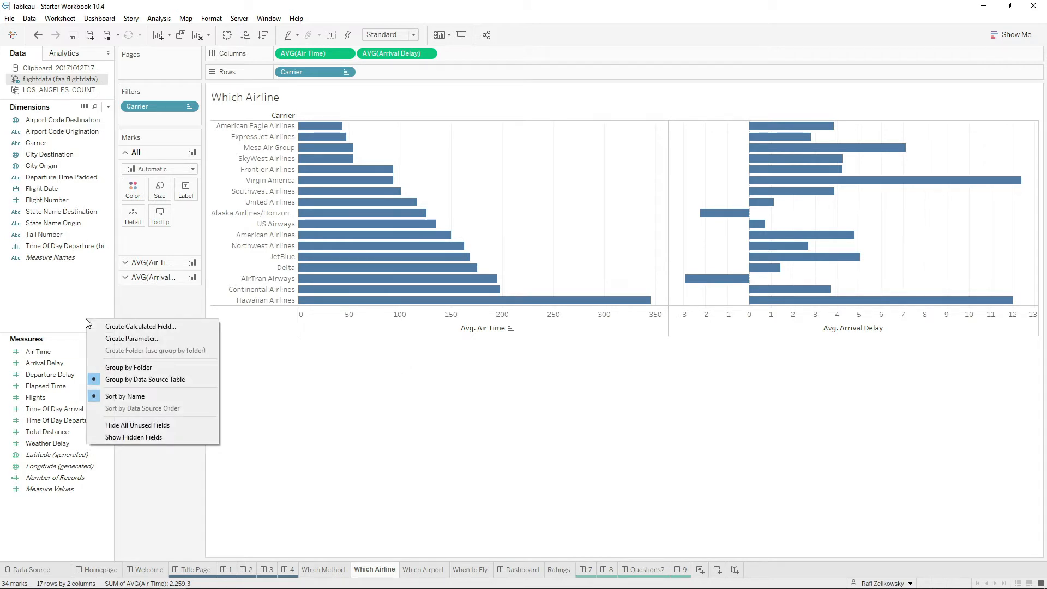
pyautogui.click(73, 304)
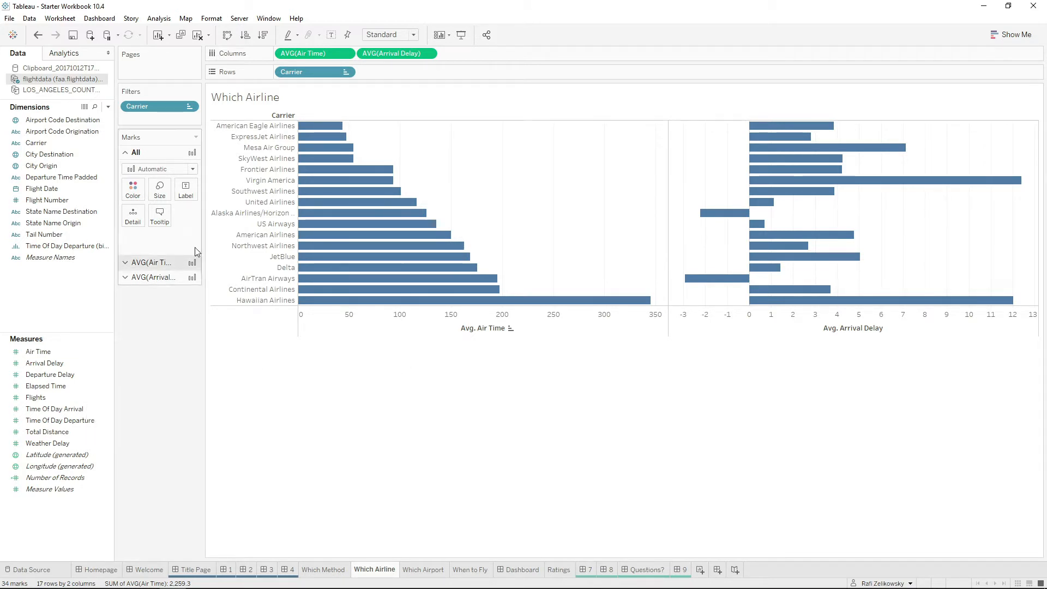
# Build an ad hoc calculation on Columns that adds the two averages: AVG([Air Time])+AVG([Arrival Delay]).
pyautogui.moveTo(324, 154)
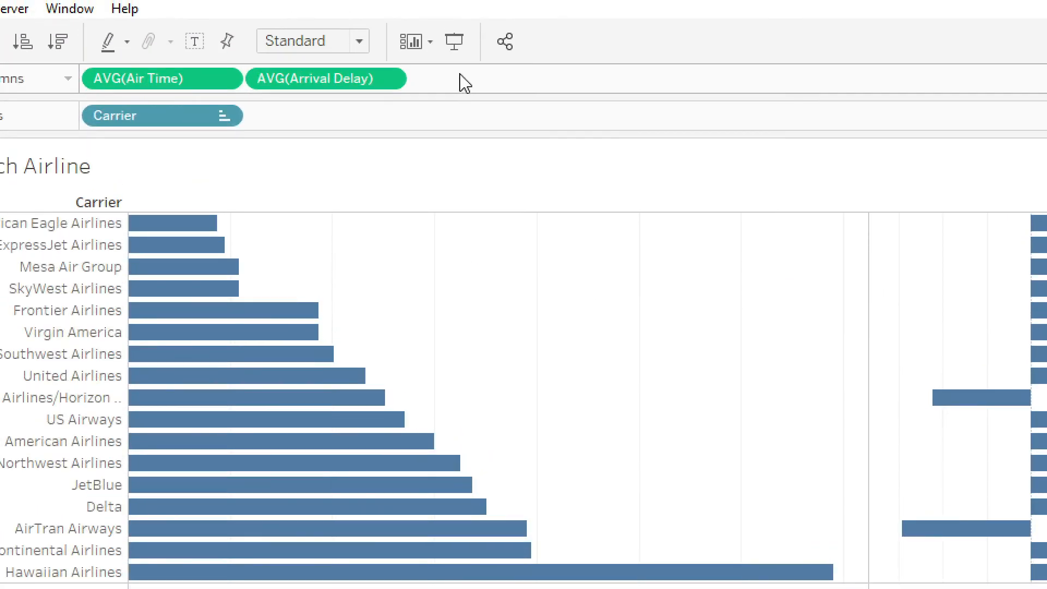
pyautogui.doubleClick(462, 78)
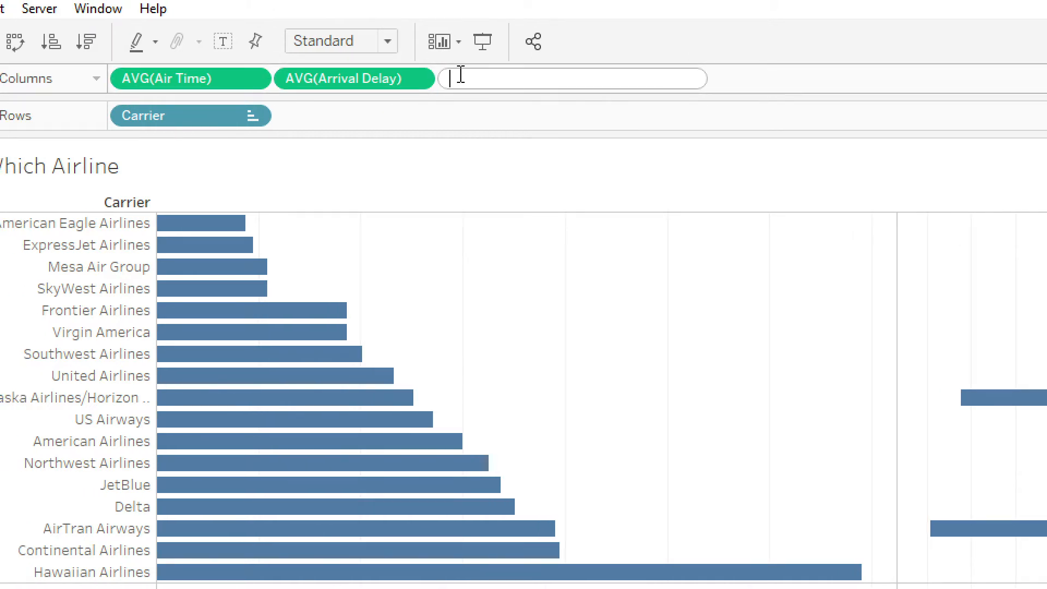
pyautogui.moveTo(157, 90); pyautogui.dragTo(482, 96)
pyautogui.write('+')
pyautogui.moveTo(345, 93); pyautogui.dragTo(633, 73)
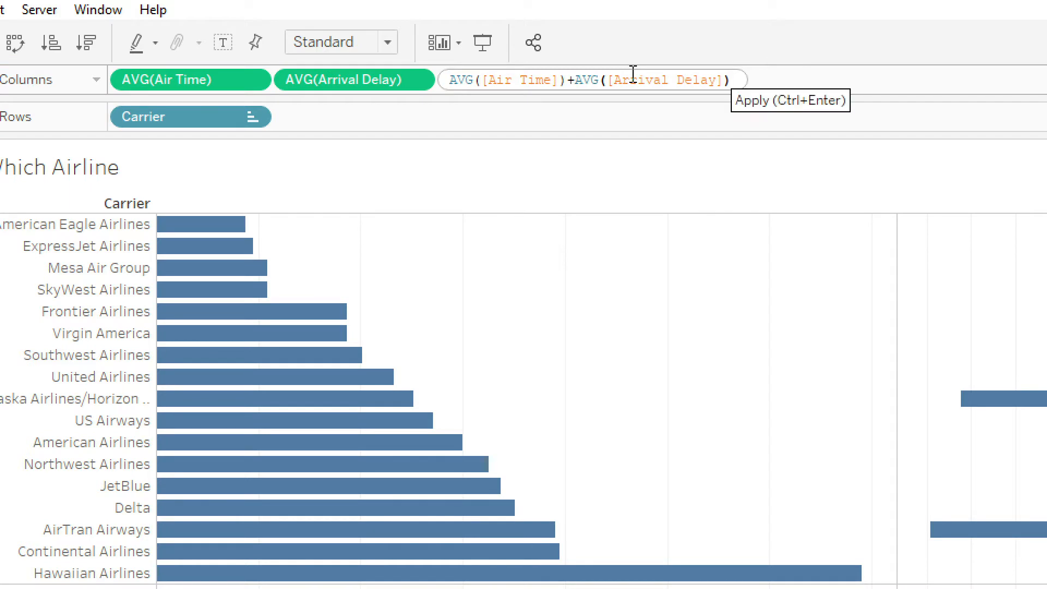
pyautogui.press('Return')
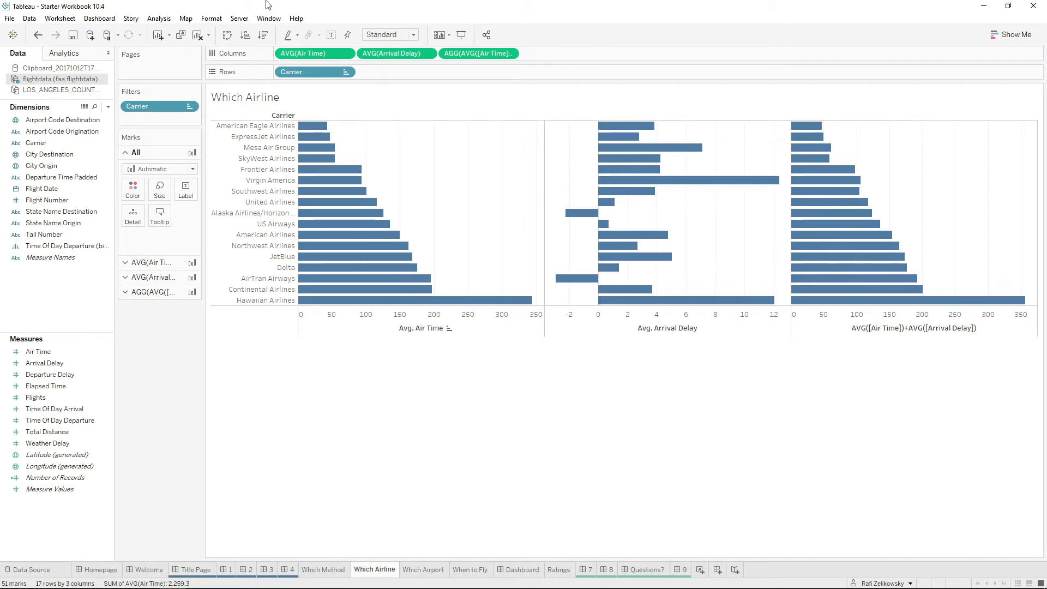
# Remove the separate Air Time and Arrival Delay averages from Columns and sort the carriers in ascending order by the combined calculation.
pyautogui.click(327, 51)
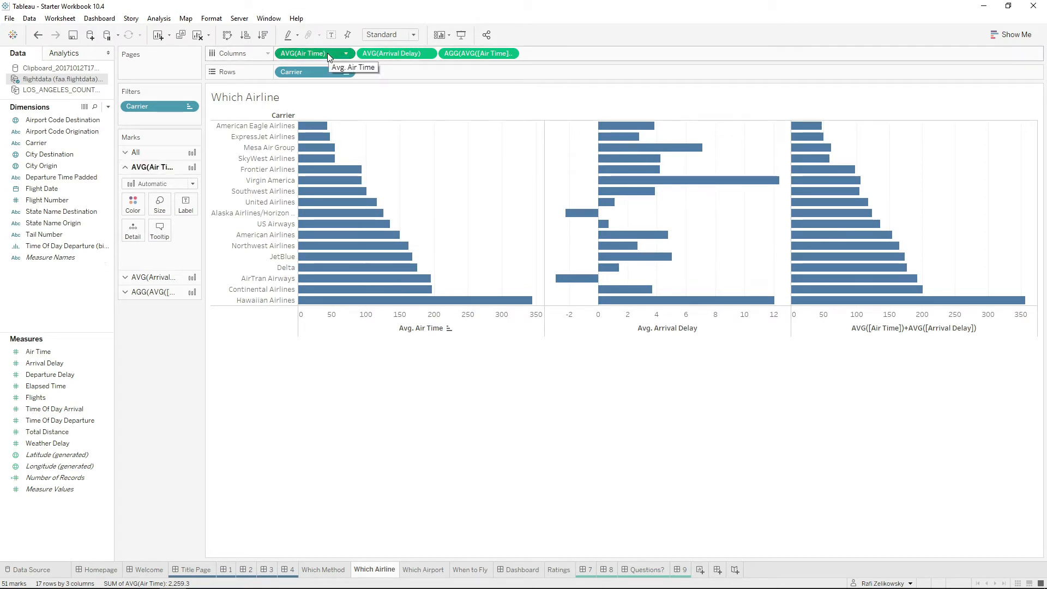
pyautogui.click(397, 53)
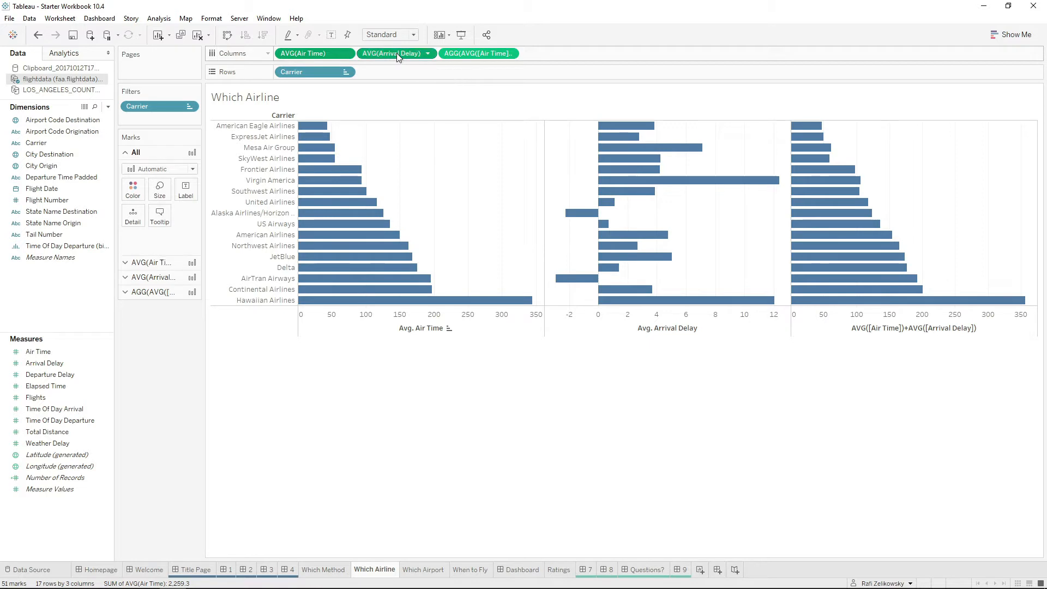
pyautogui.moveTo(397, 53); pyautogui.dragTo(169, 389)
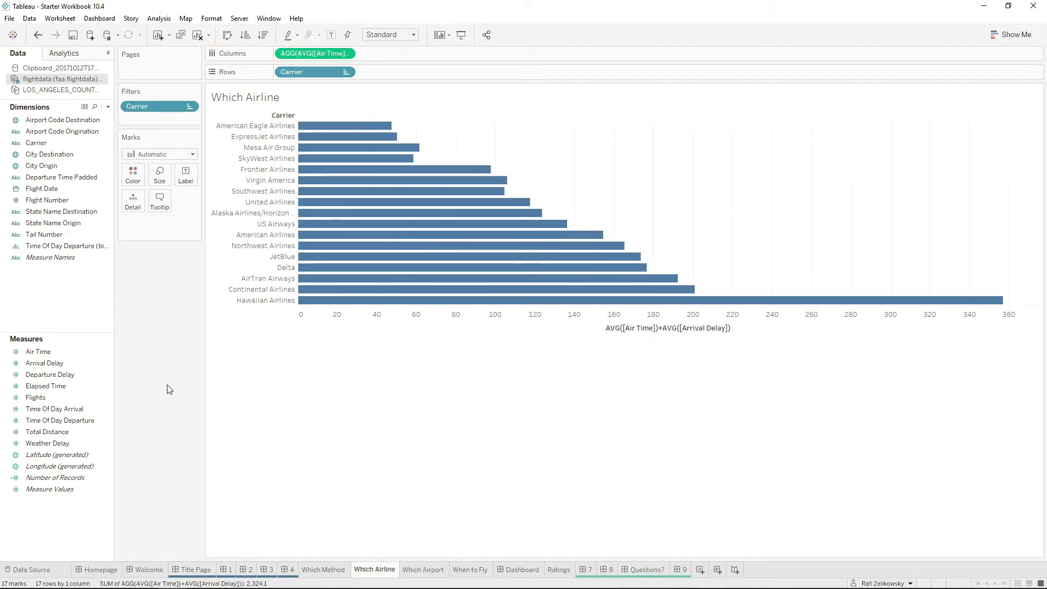
pyautogui.click(246, 35)
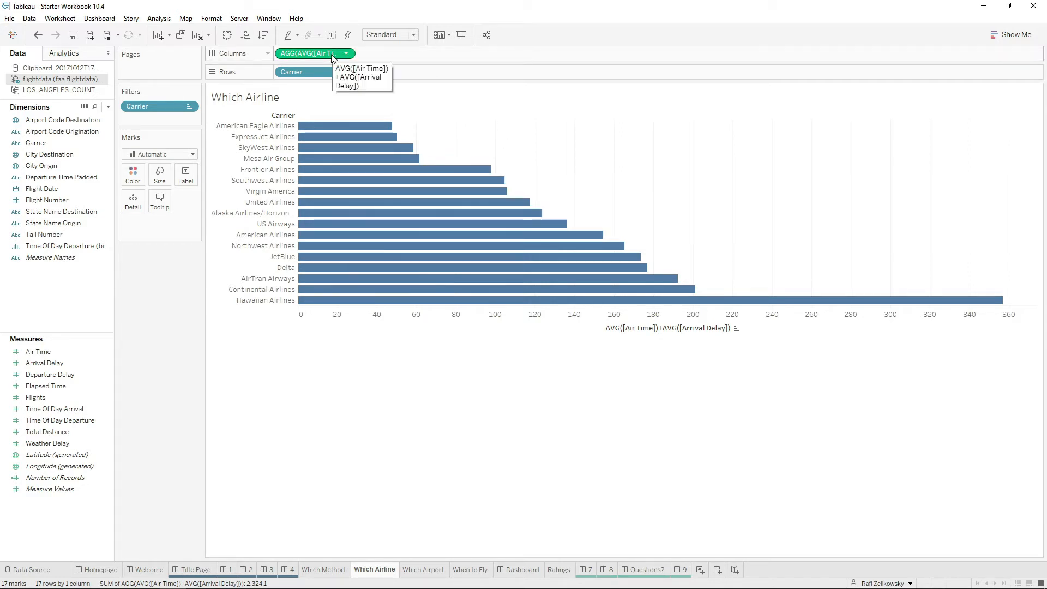
# Label the bars with a copy of the combined Air Time and Arrival Delay calculation, keeping the original on Columns.
pyautogui.click(82, 375)
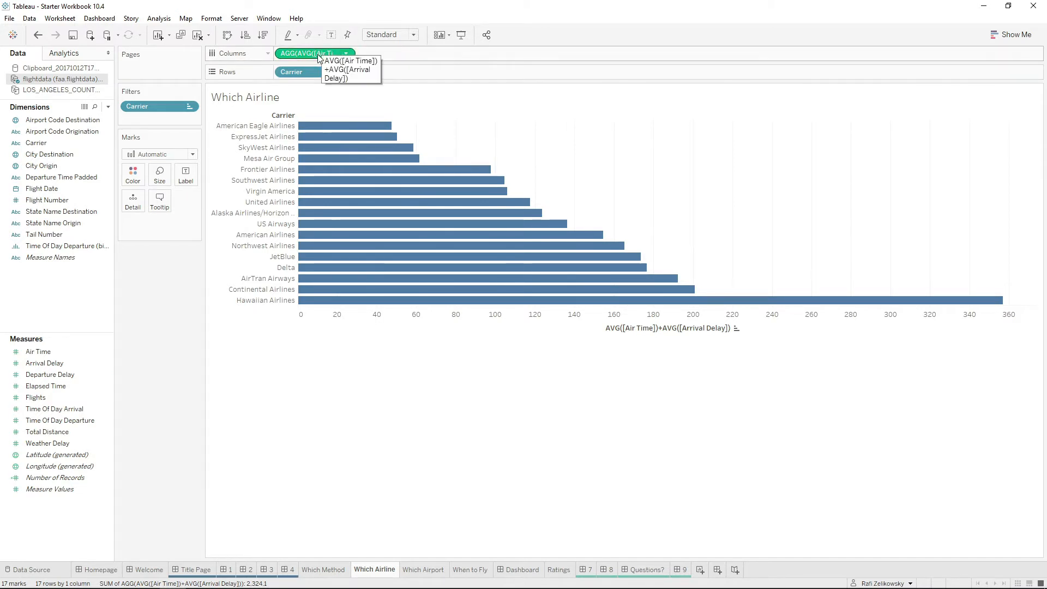
pyautogui.moveTo(319, 57); pyautogui.dragTo(189, 175)
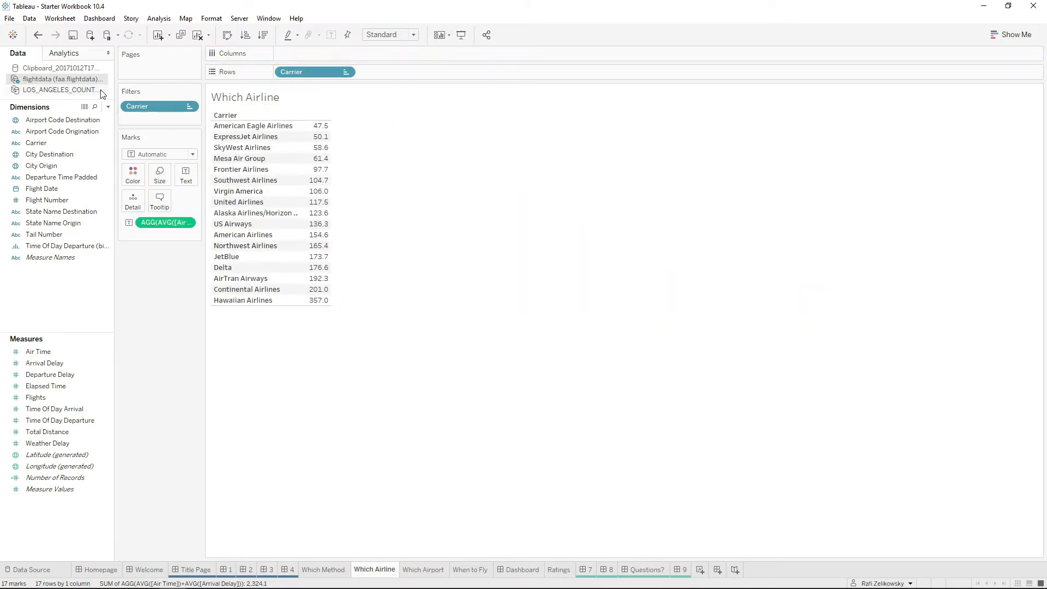
pyautogui.click(40, 35)
pyautogui.moveTo(317, 57); pyautogui.dragTo(188, 172)
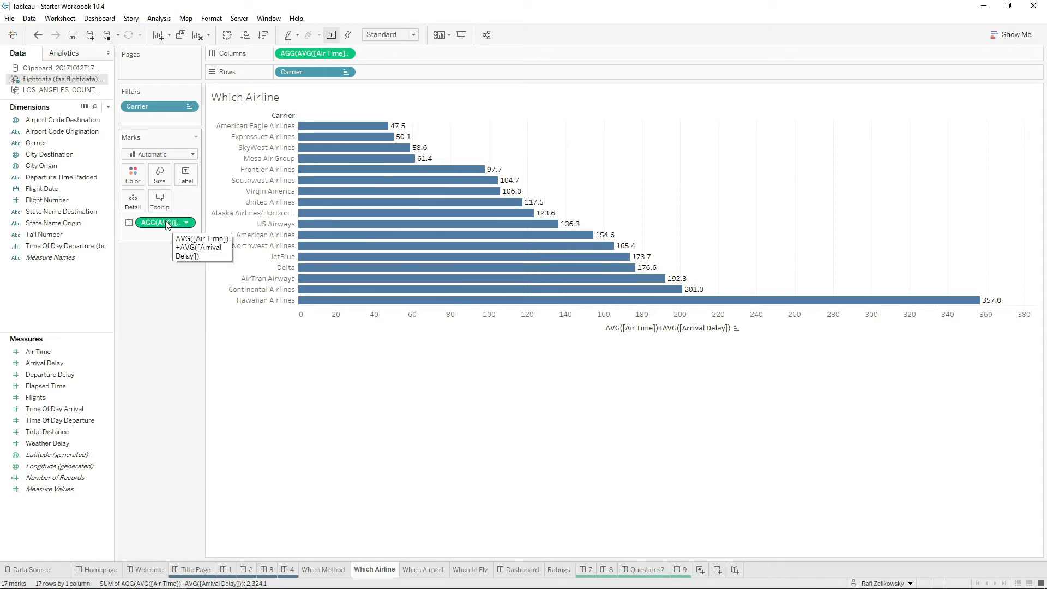
# Save the combined calculation as a reusable measure named Total Estimated Flight Time.
pyautogui.moveTo(171, 224); pyautogui.dragTo(145, 365)
pyautogui.moveTo(102, 531); pyautogui.dragTo(56, 516)
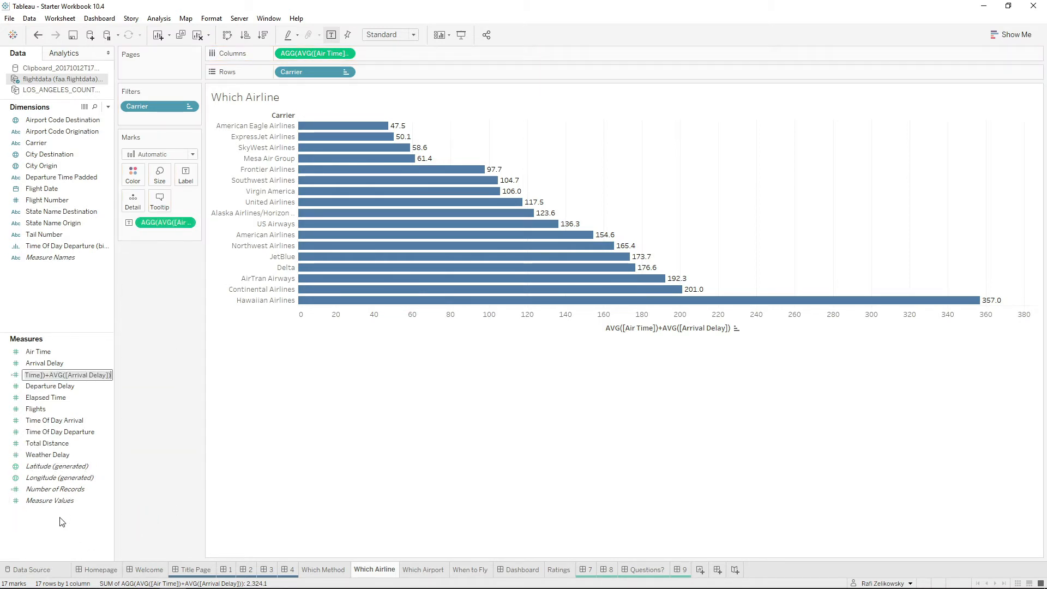
pyautogui.write('Tota')
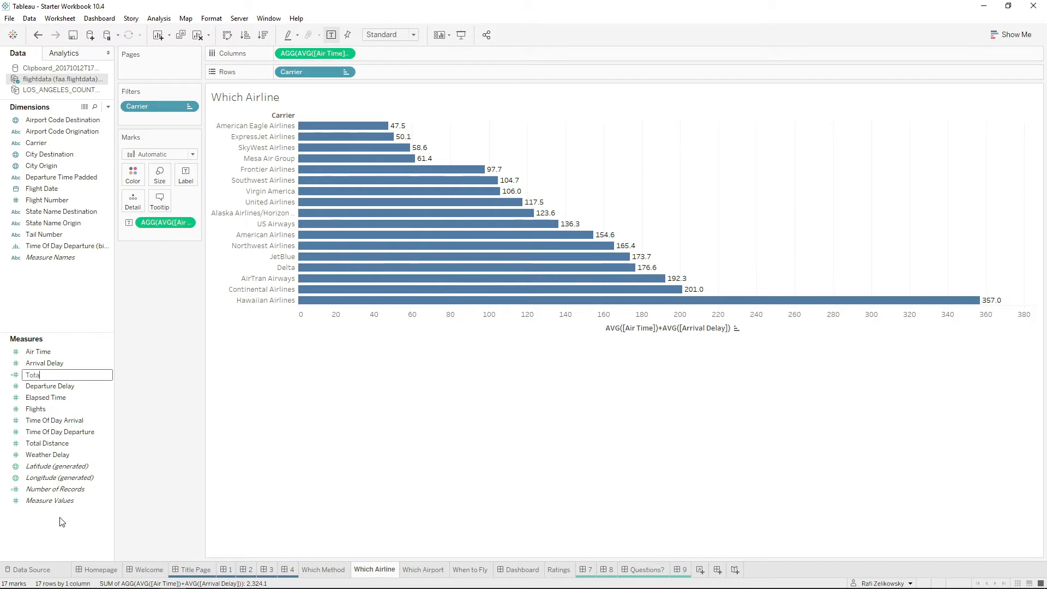
pyautogui.write('l Estimated Flight Time')
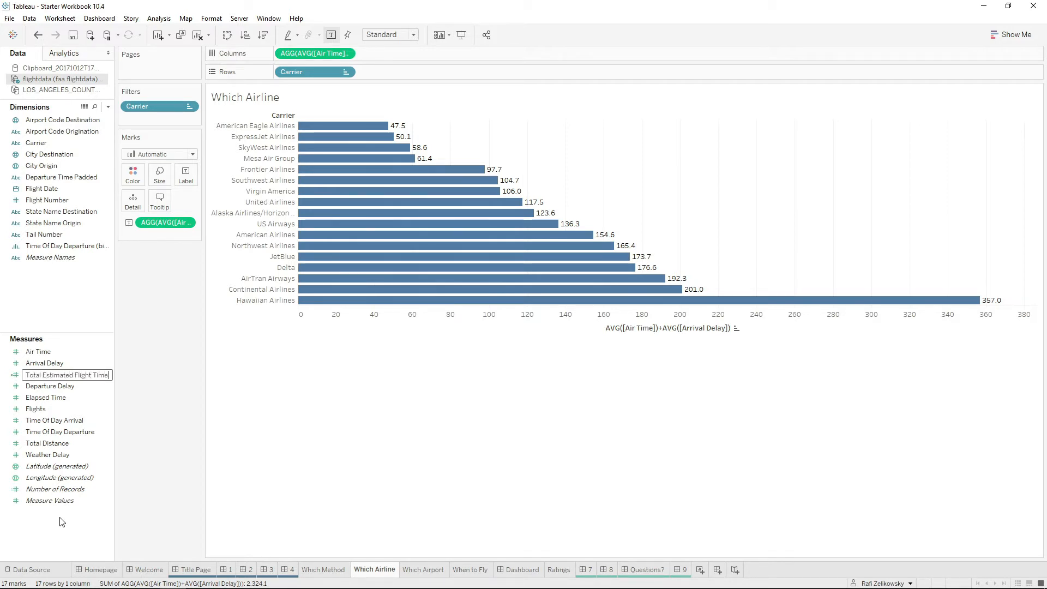
pyautogui.press('Return')
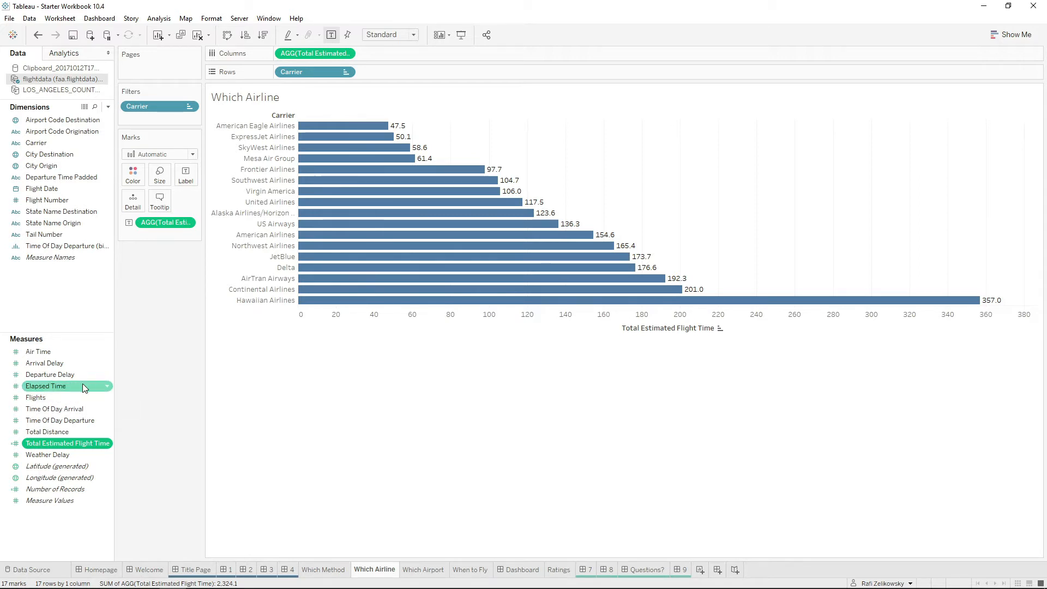
# Color the carrier bars by Flights and choose the Orange-Blue Diverging palette.
pyautogui.moveTo(38, 398); pyautogui.dragTo(133, 166)
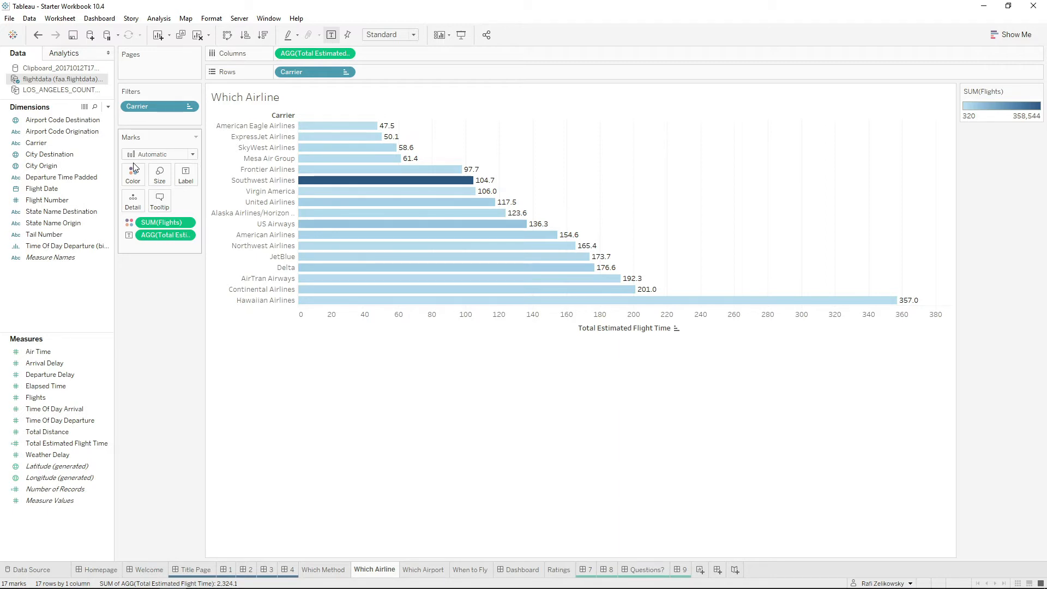
pyautogui.click(135, 172)
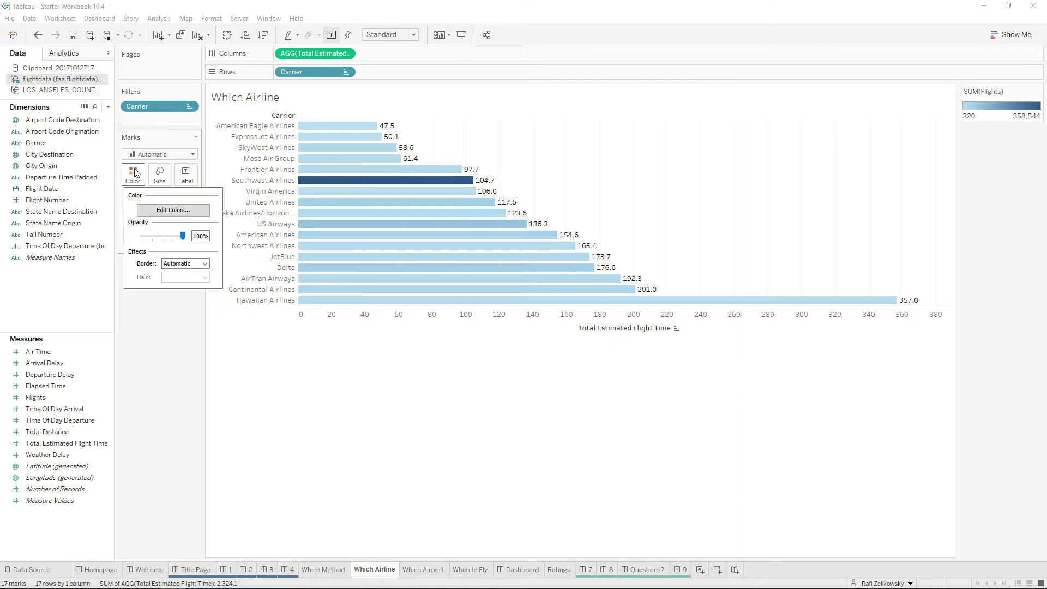
pyautogui.click(172, 209)
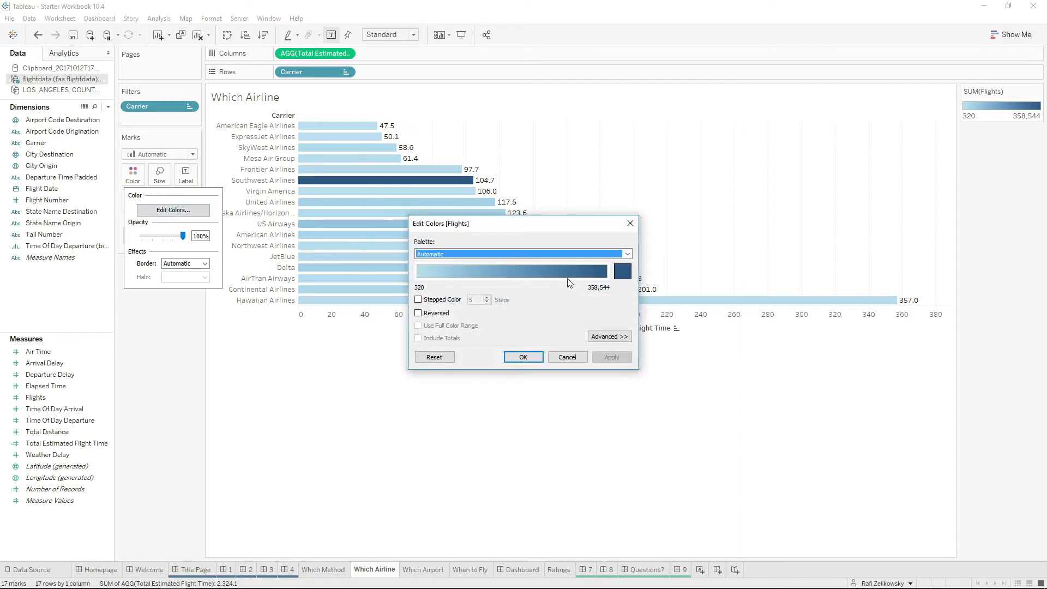
pyautogui.click(582, 254)
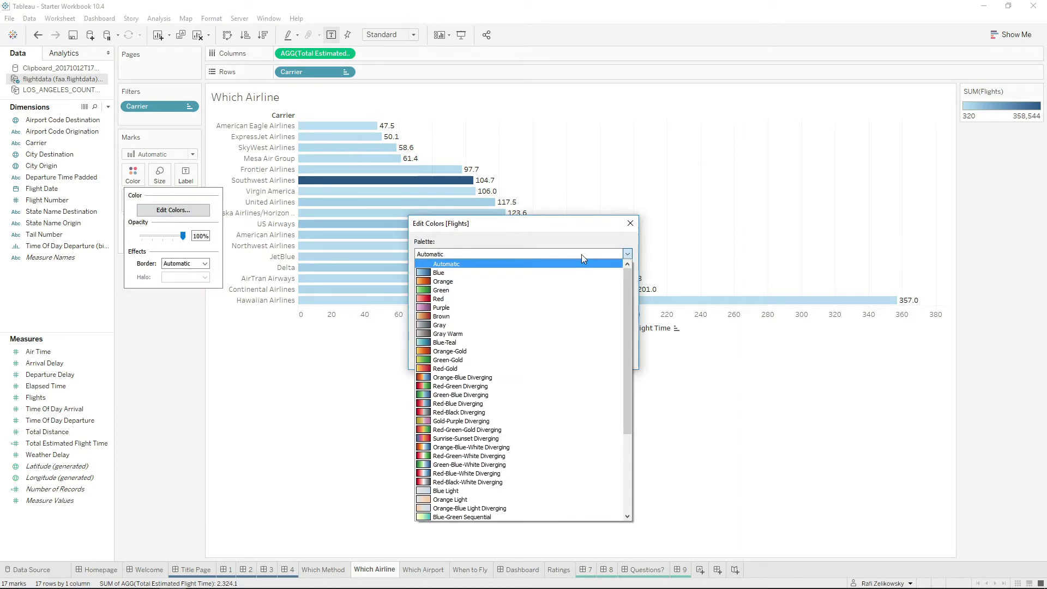
pyautogui.click(562, 377)
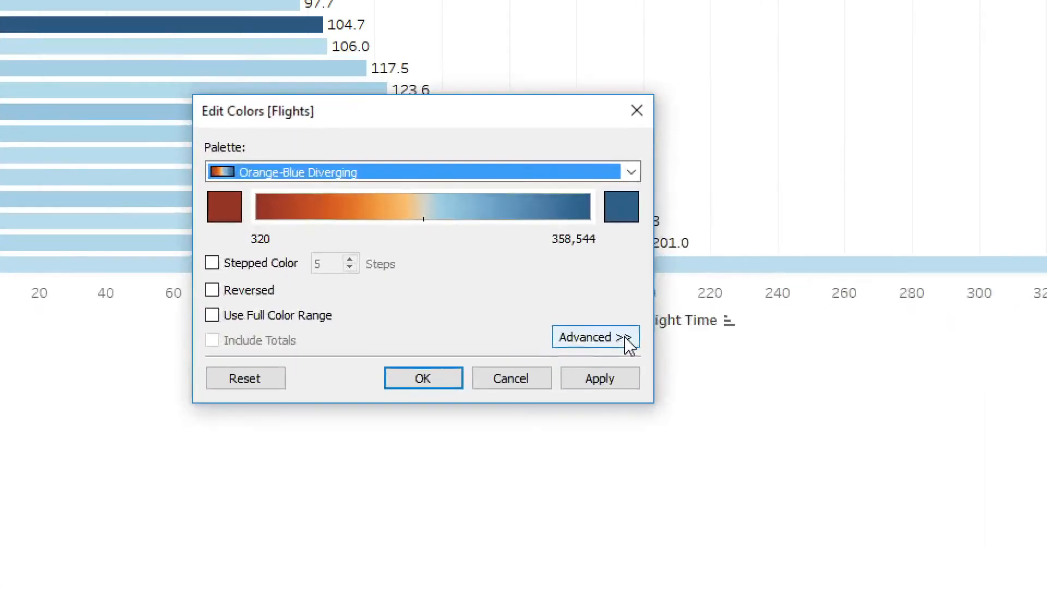
# Center the Flights color palette at 10,000 and apply it to the carrier bars.
pyautogui.click(624, 338)
pyautogui.moveTo(565, 105); pyautogui.dragTo(632, 82)
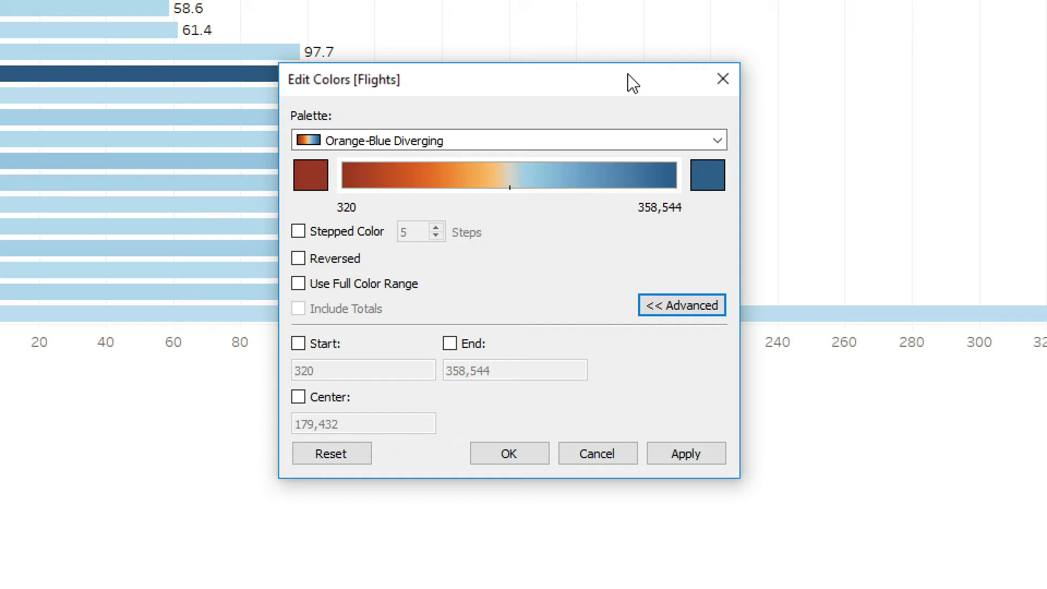
pyautogui.click(297, 398)
pyautogui.moveTo(360, 423); pyautogui.dragTo(281, 424)
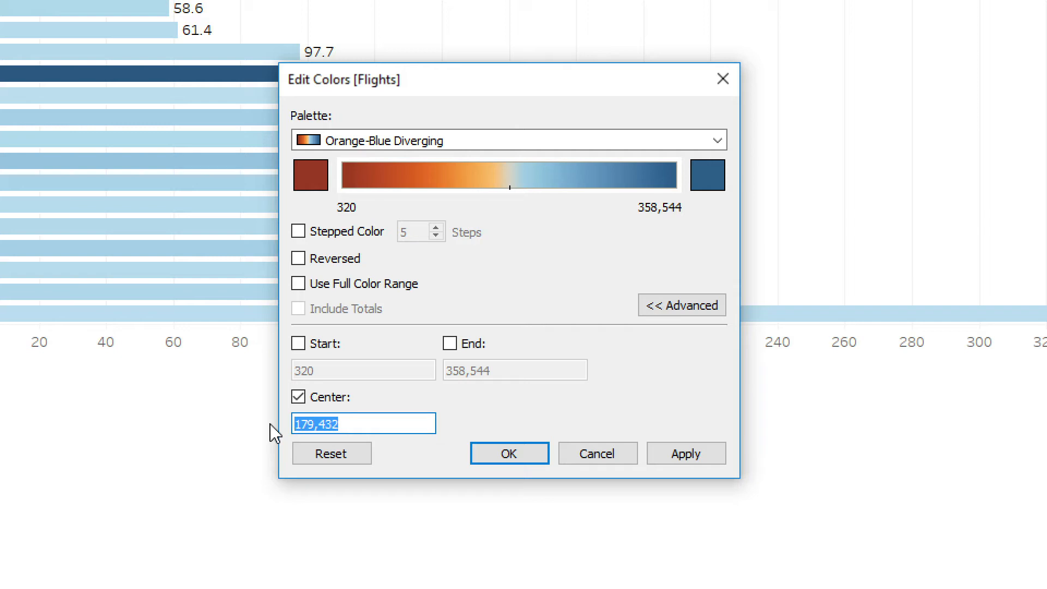
pyautogui.write('10')
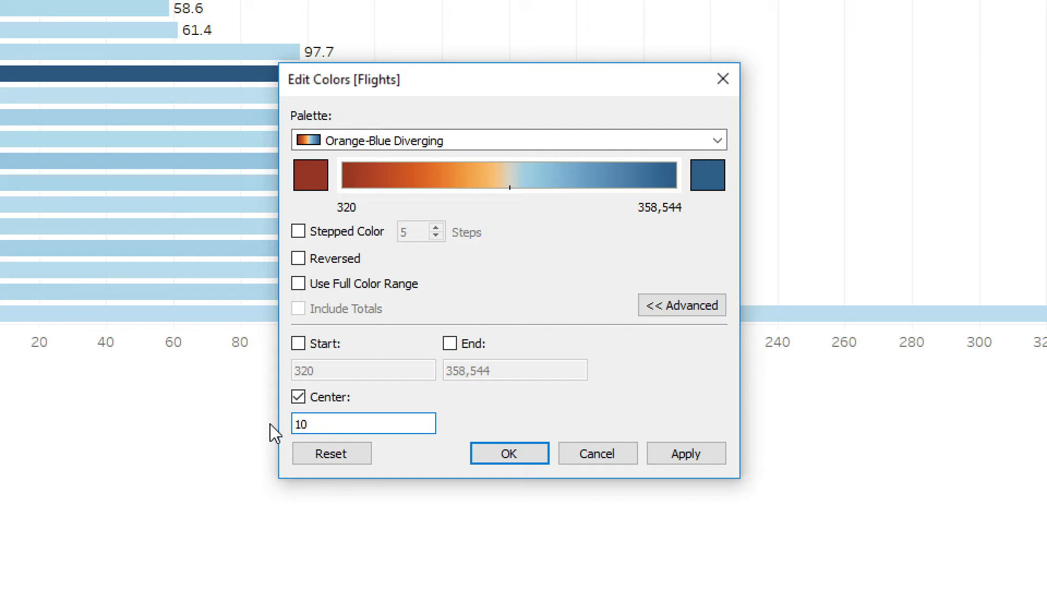
pyautogui.write('k')
pyautogui.click(695, 457)
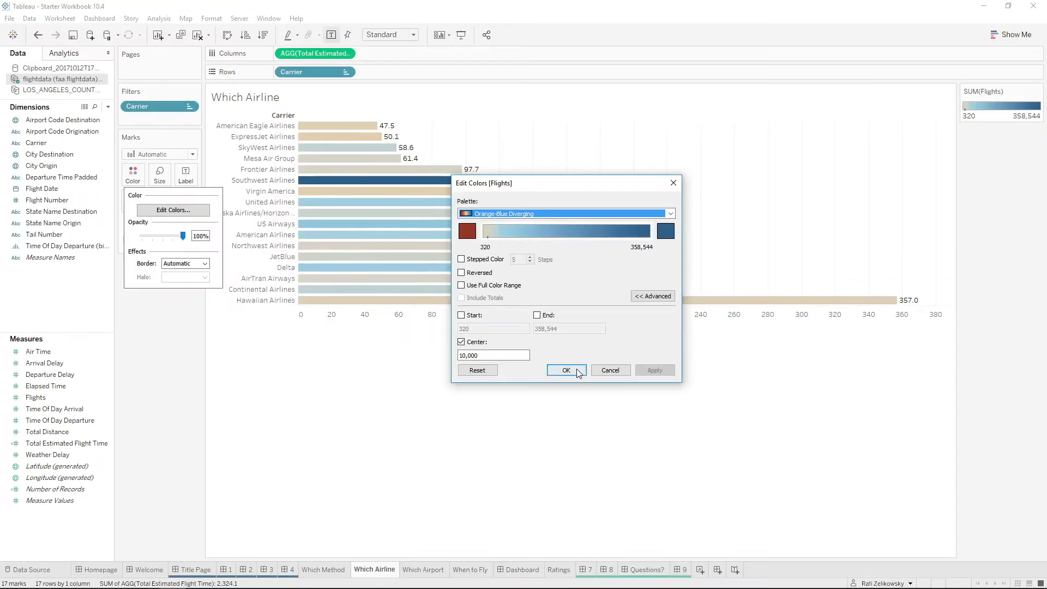
pyautogui.click(566, 371)
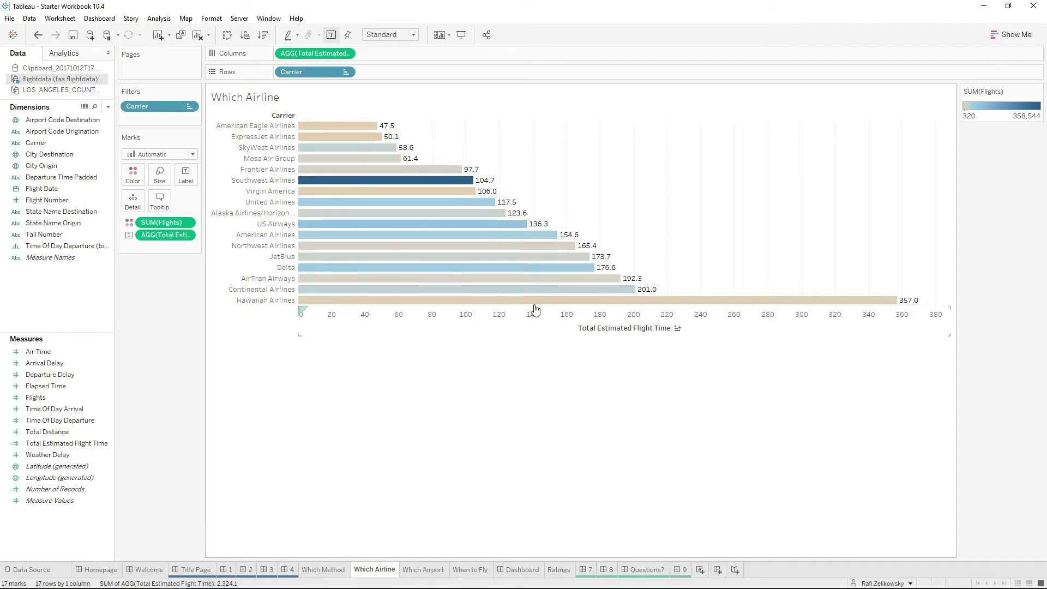
# Examine the sort order and sort field set for Carrier, leaving the settings as they are.
pyautogui.moveTo(510, 225)
pyautogui.click(346, 72)
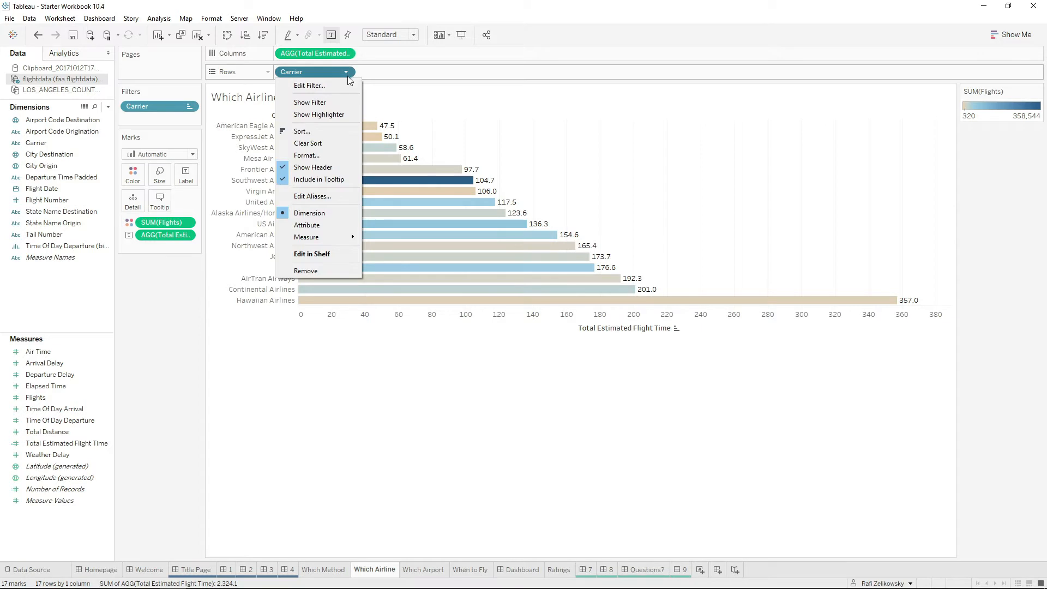
pyautogui.click(337, 131)
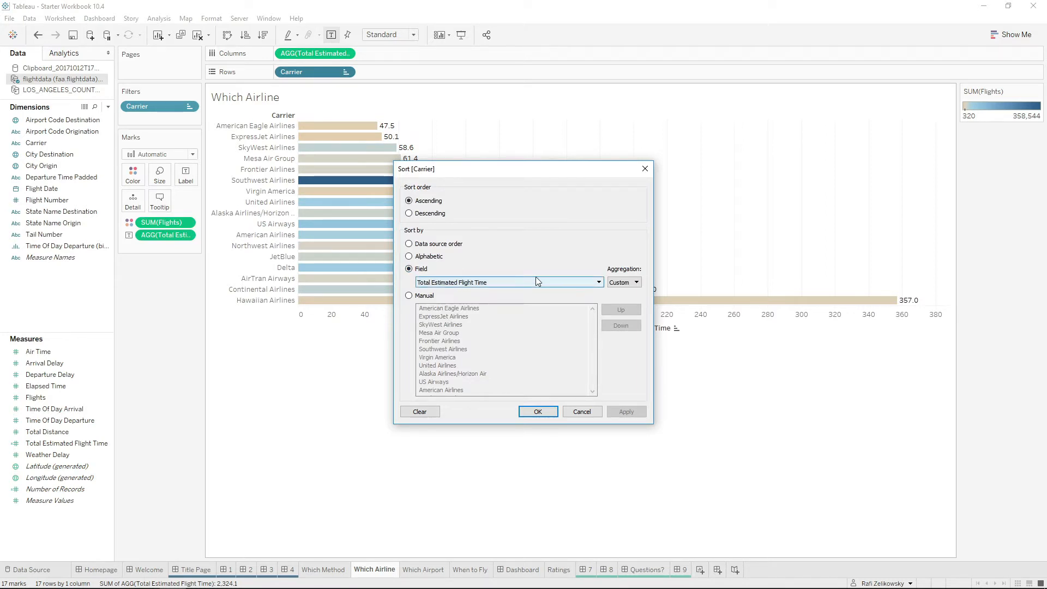
pyautogui.click(596, 412)
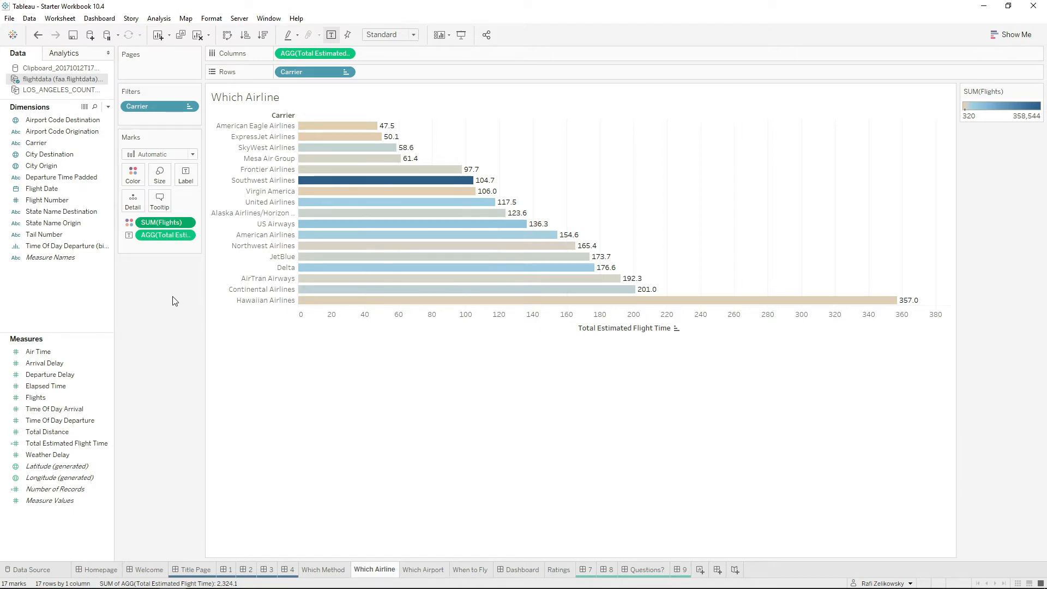
# Try sorting the carriers in descending order and restore the ascending order by Total Estimated Flight Time.
pyautogui.click(262, 35)
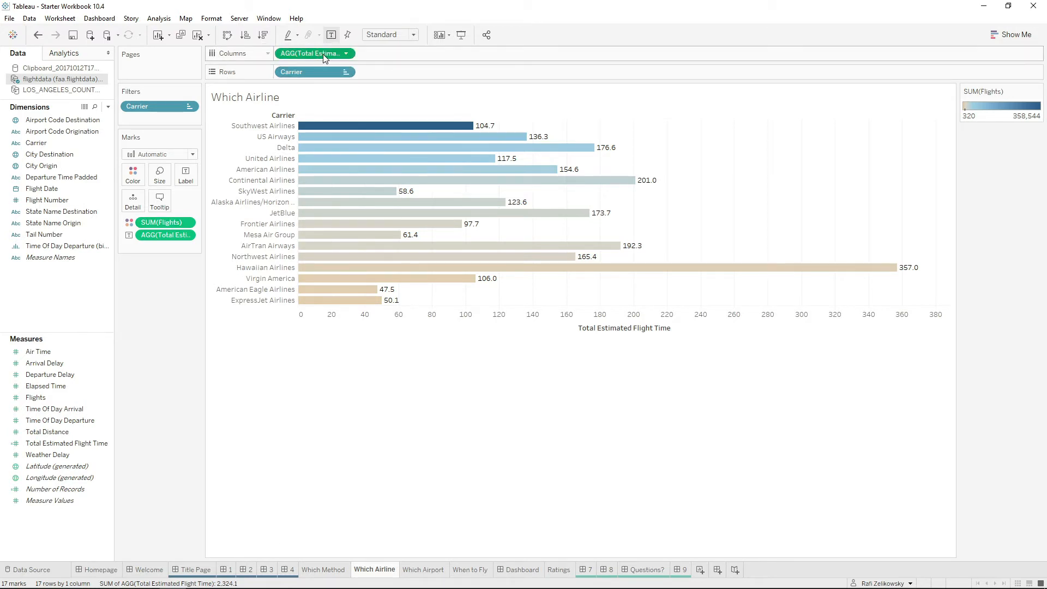
pyautogui.click(246, 35)
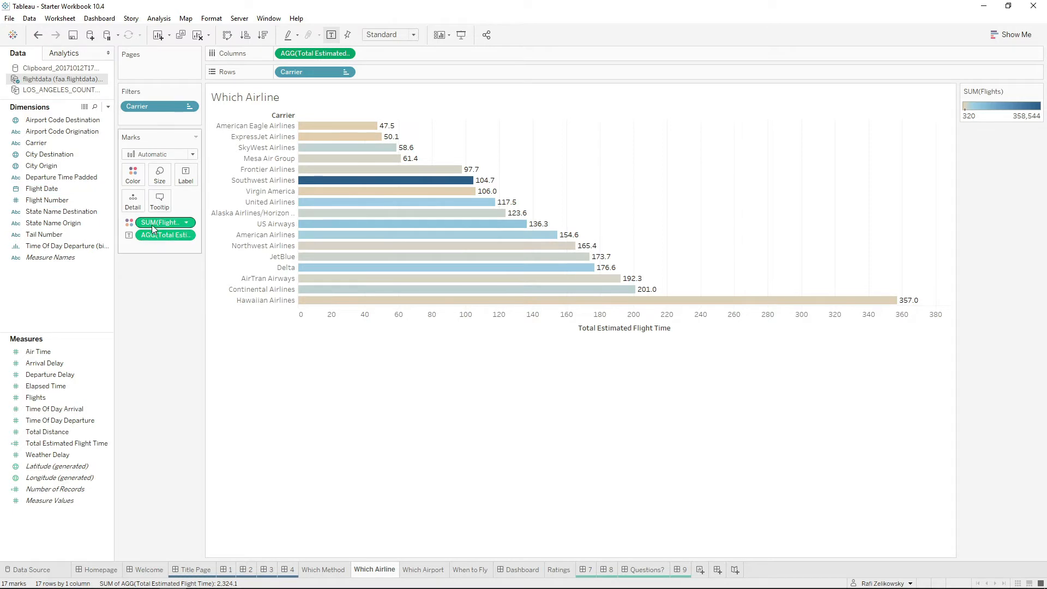
pyautogui.click(262, 35)
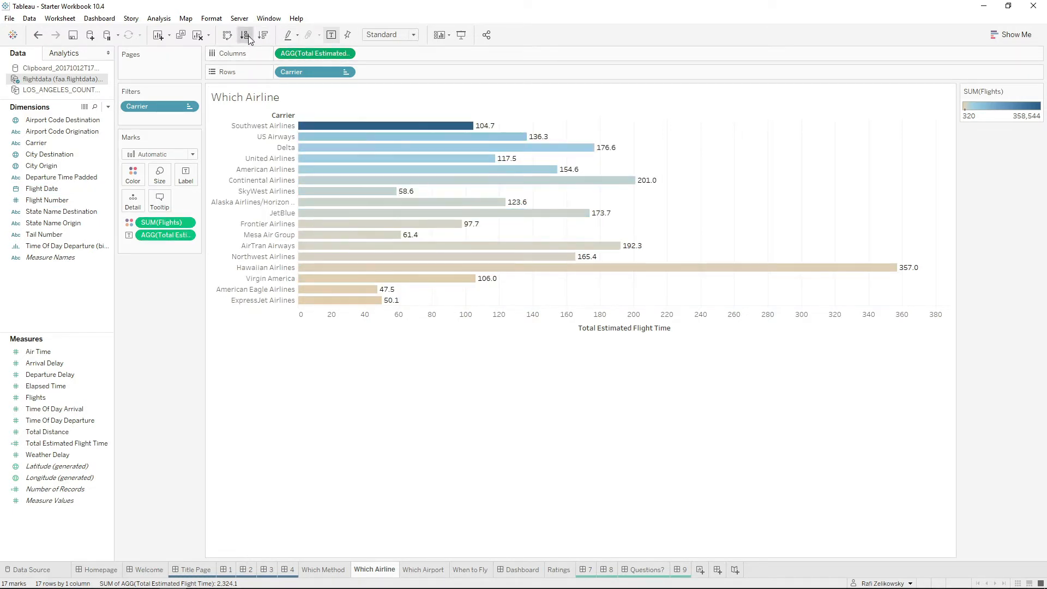
pyautogui.click(246, 37)
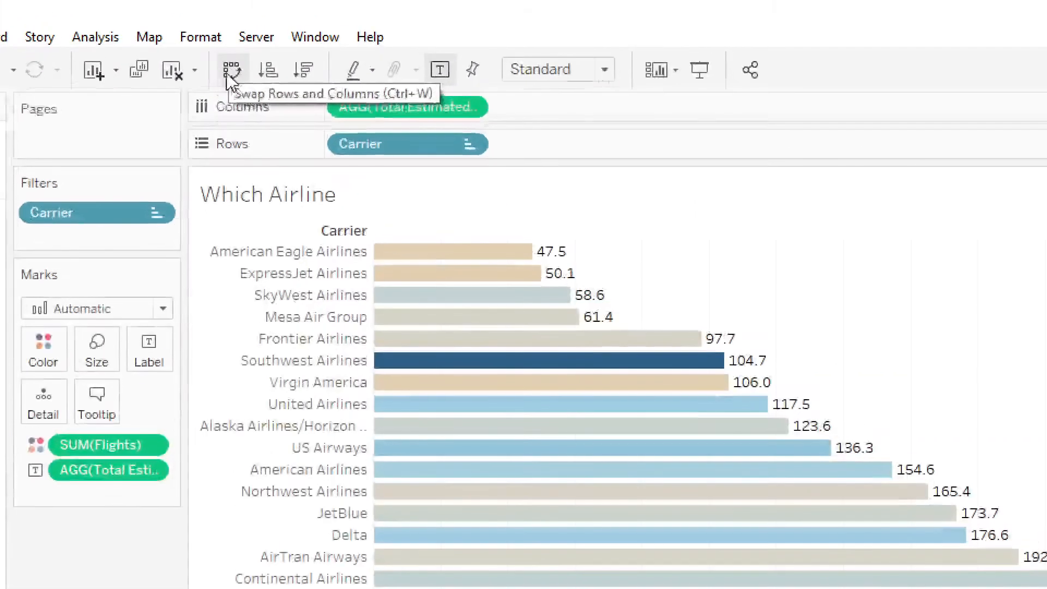
# Try swapping rows and columns and cycling the fields of the airline chart, restoring the original layout each time.
pyautogui.click(234, 76)
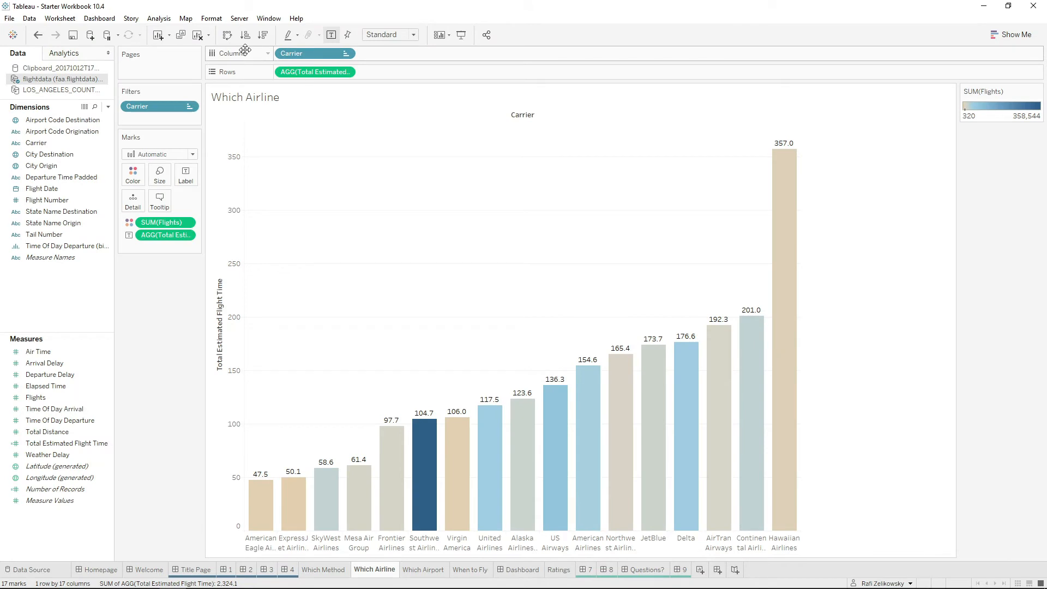
pyautogui.click(228, 36)
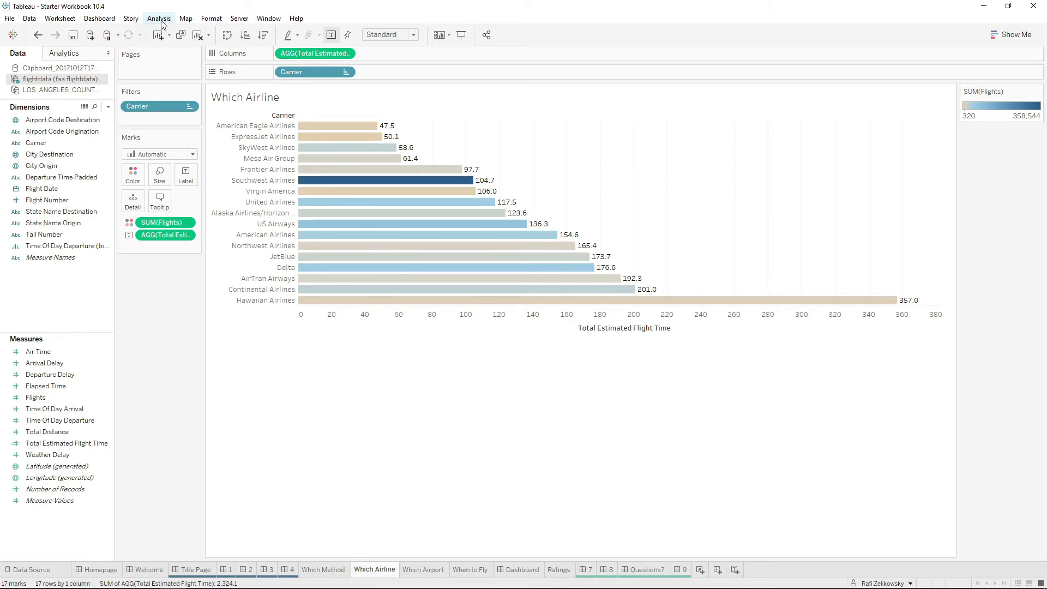
pyautogui.click(162, 20)
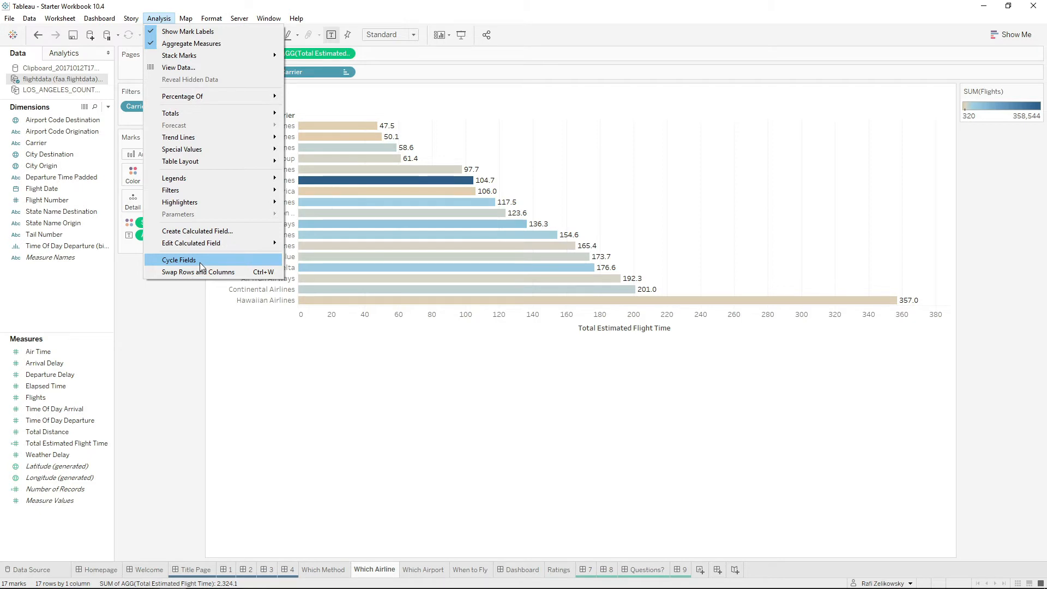
pyautogui.click(200, 263)
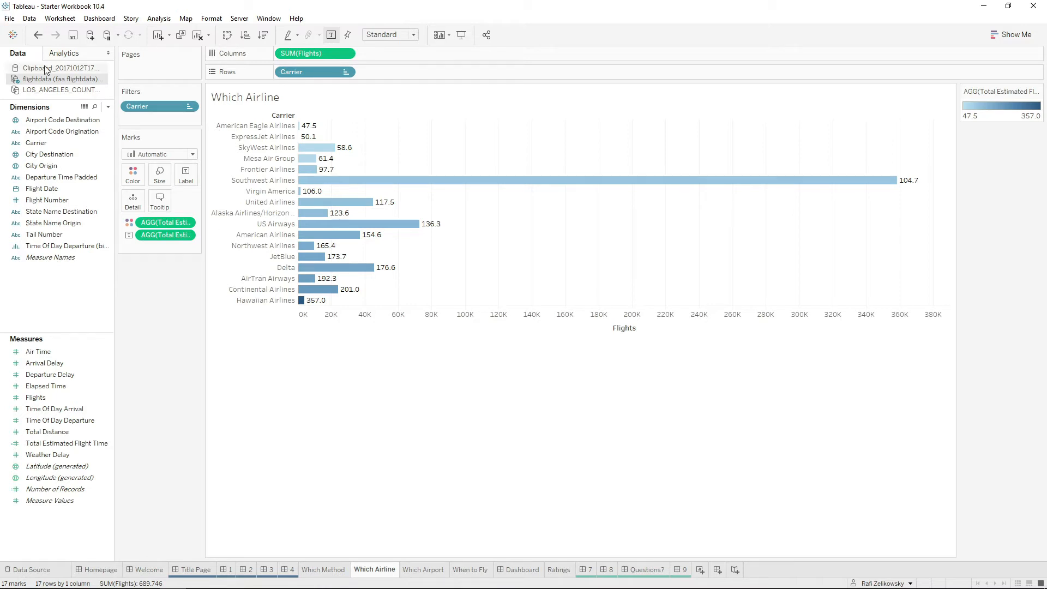
pyautogui.click(38, 36)
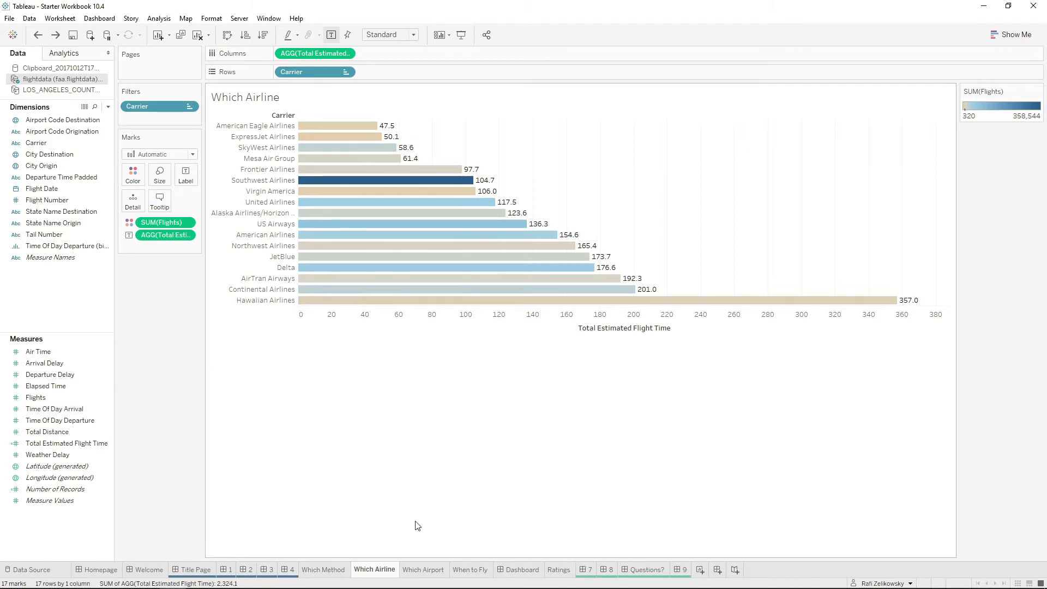
# On the Which Airport sheet, plot Airport Code Destination as points on a map.
pyautogui.click(425, 569)
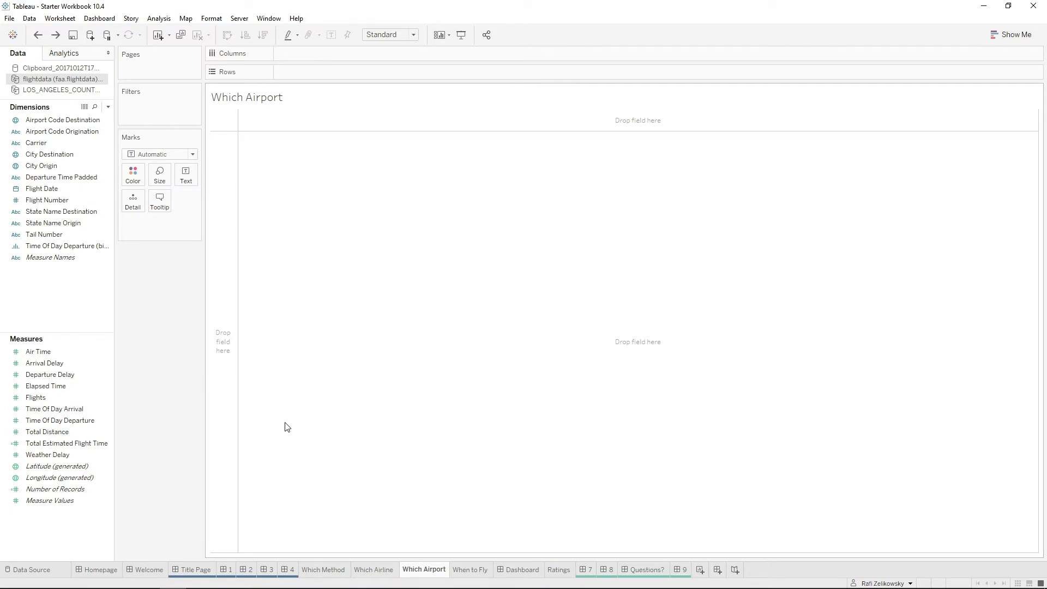
pyautogui.click(67, 120)
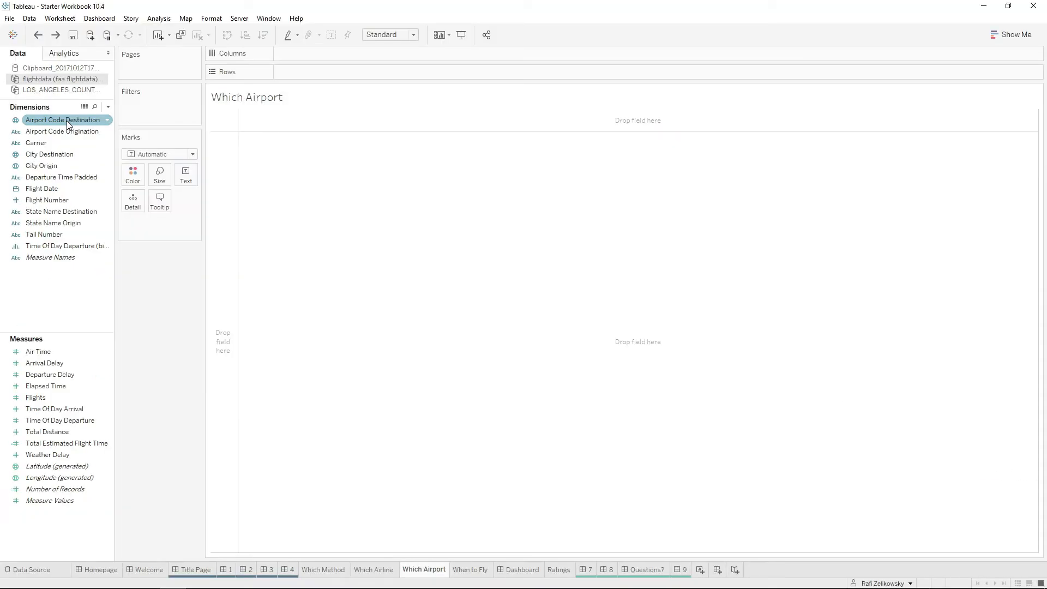
pyautogui.moveTo(67, 120); pyautogui.dragTo(539, 280)
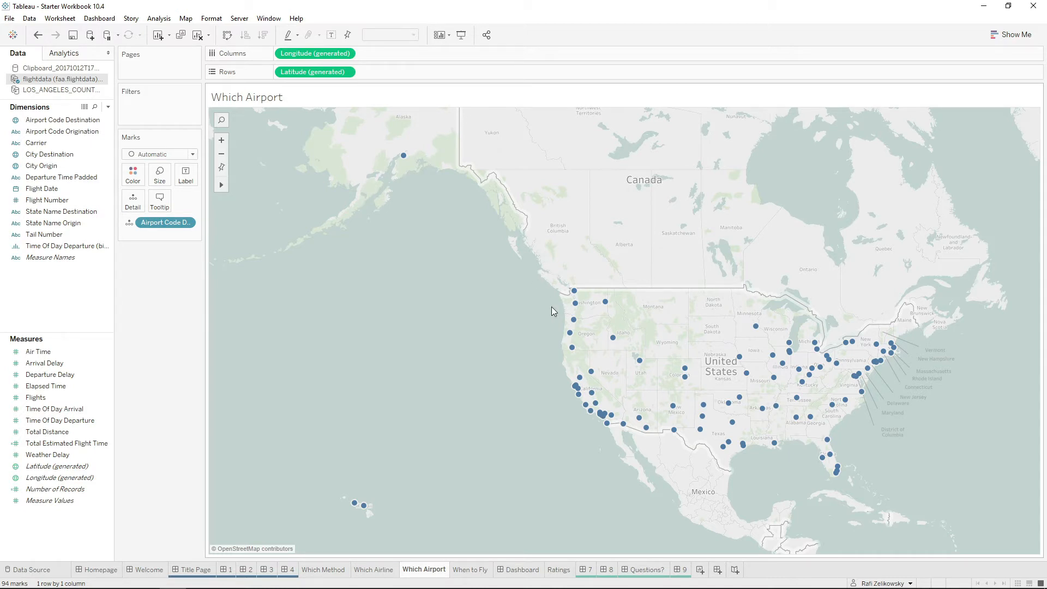
# Label the map points with Airport Code Destination, color them by Total Estimated Flight Time and size them by Flights.
pyautogui.moveTo(165, 221); pyautogui.dragTo(186, 174)
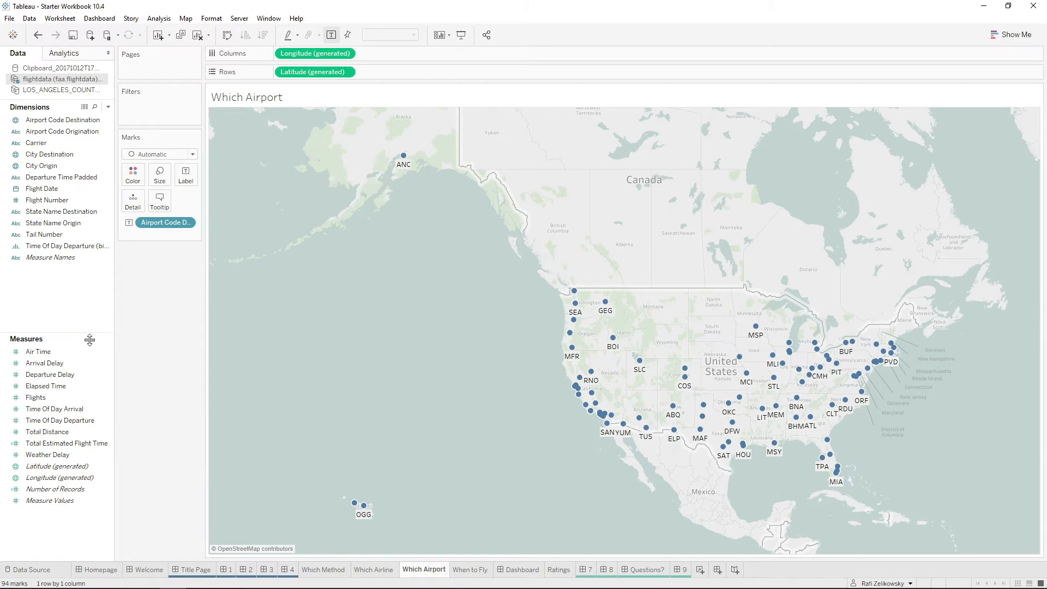
pyautogui.moveTo(60, 443); pyautogui.dragTo(133, 174)
pyautogui.moveTo(36, 397); pyautogui.dragTo(160, 181)
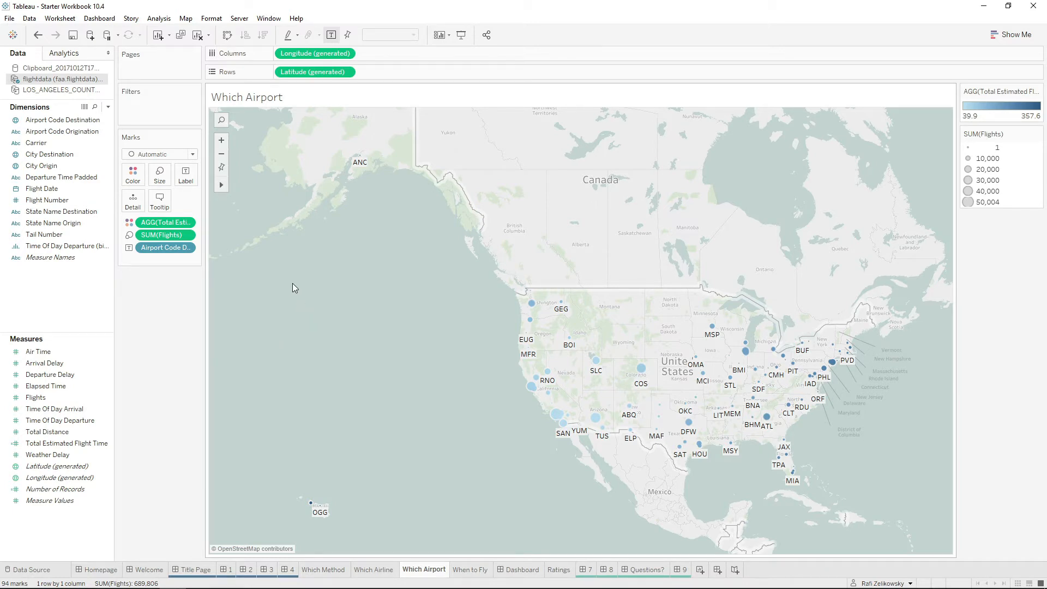
# Search the map for California, United States, and for Los Angeles, California, to focus the view on each.
pyautogui.click(222, 120)
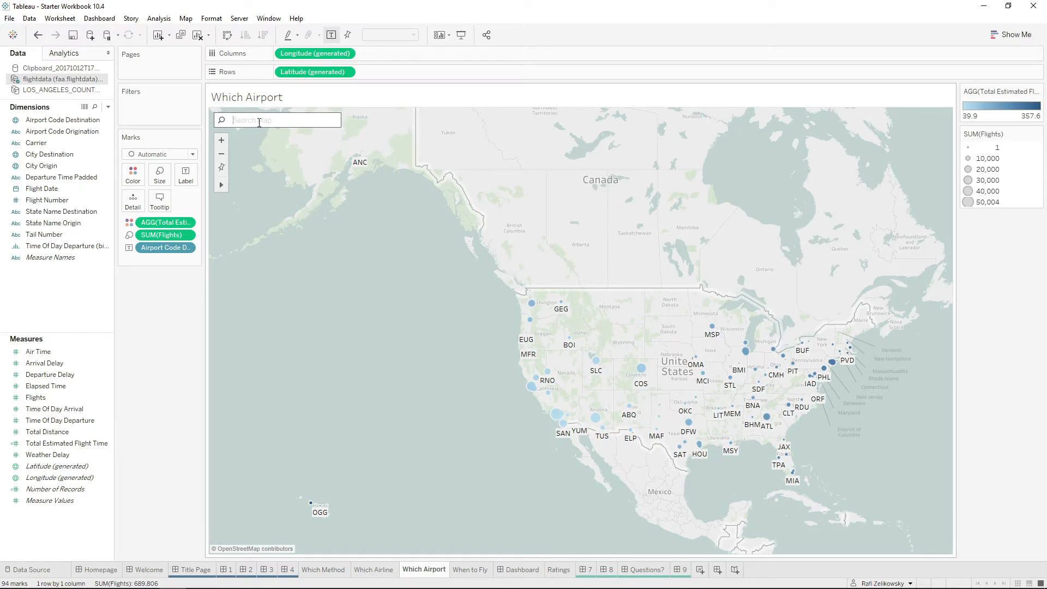
pyautogui.write('califo')
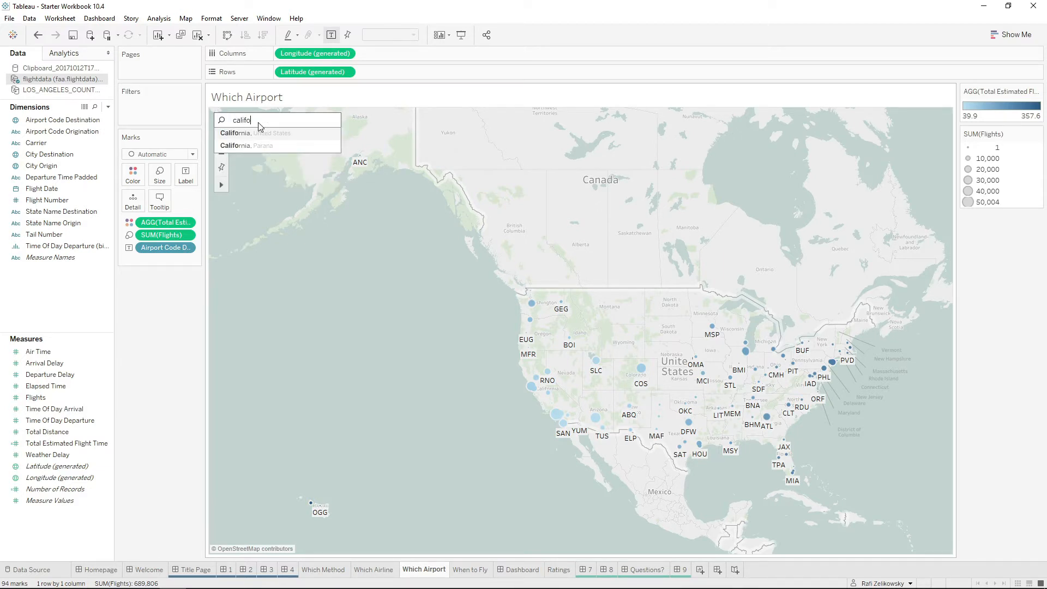
pyautogui.press('Return')
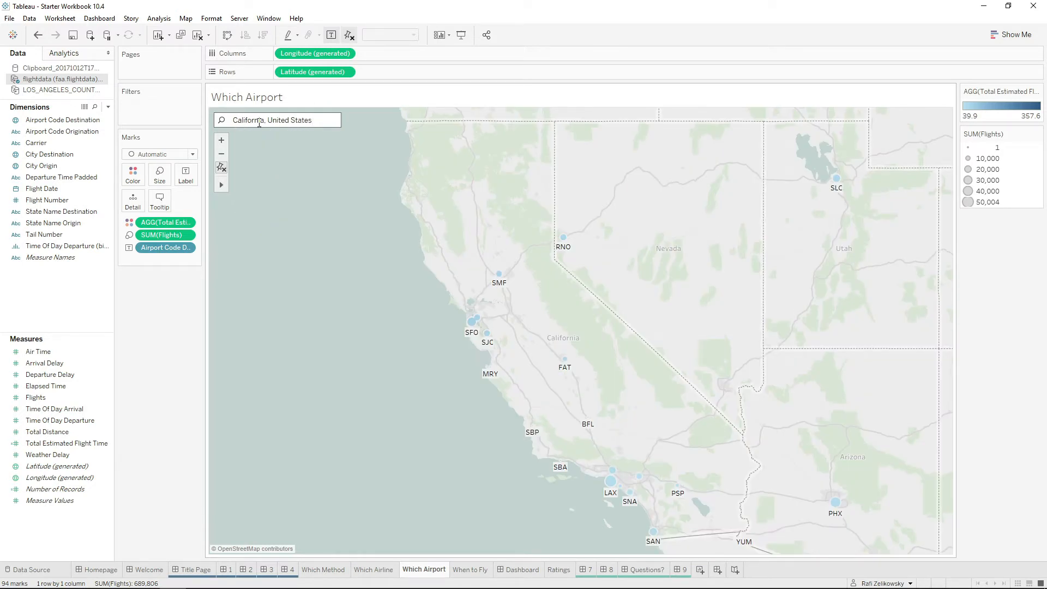
pyautogui.tripleClick(270, 119)
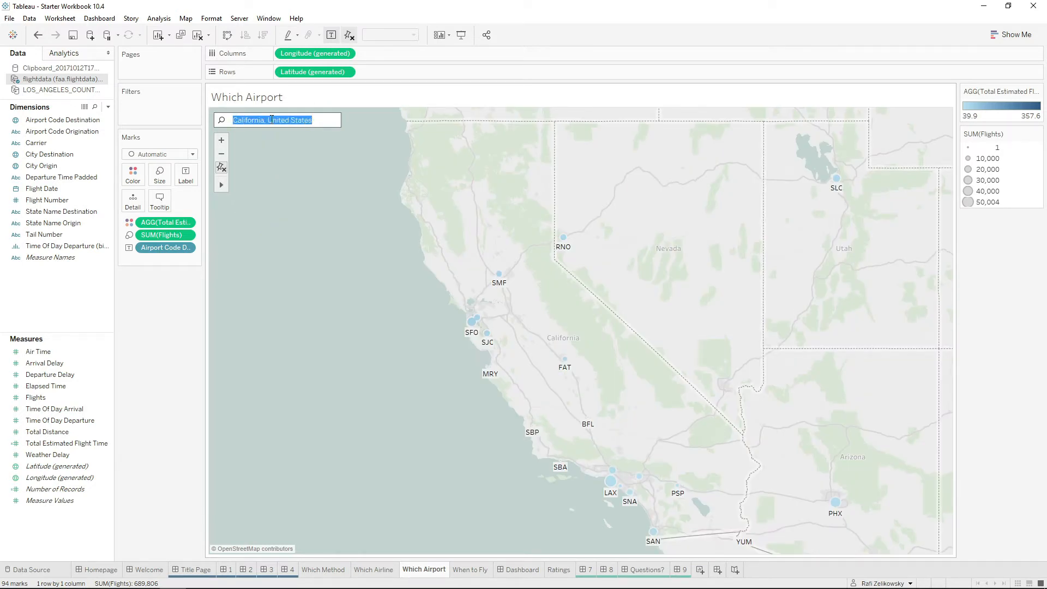
pyautogui.write('Los Angel')
pyautogui.press('Return')
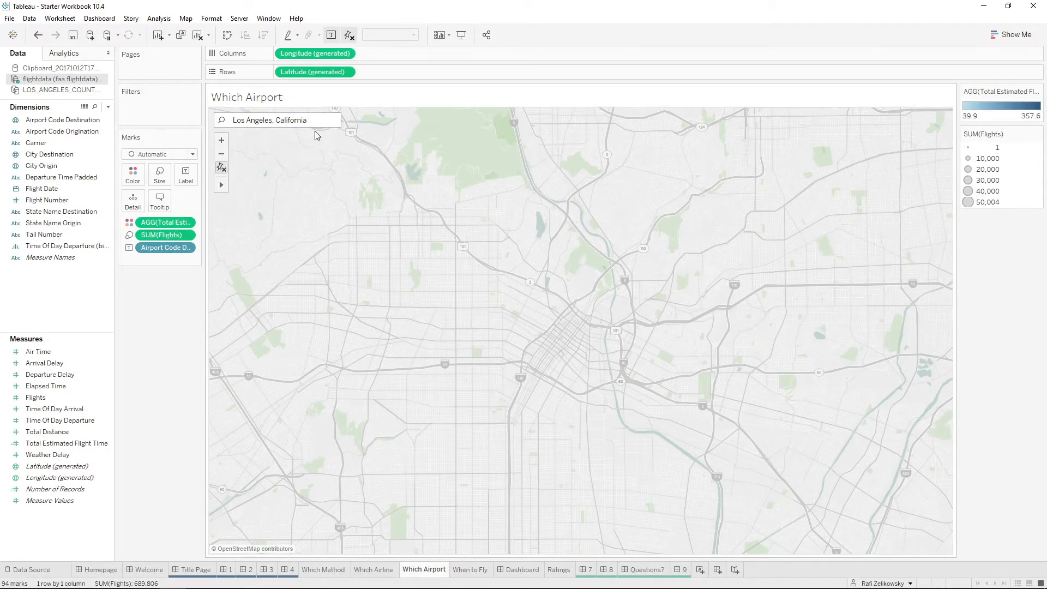
# Search the map for ZIP code 90046 in Los Angeles, CA, and bring the surrounding airports BUR, LAX, LGB and ONT into view.
pyautogui.click(289, 120)
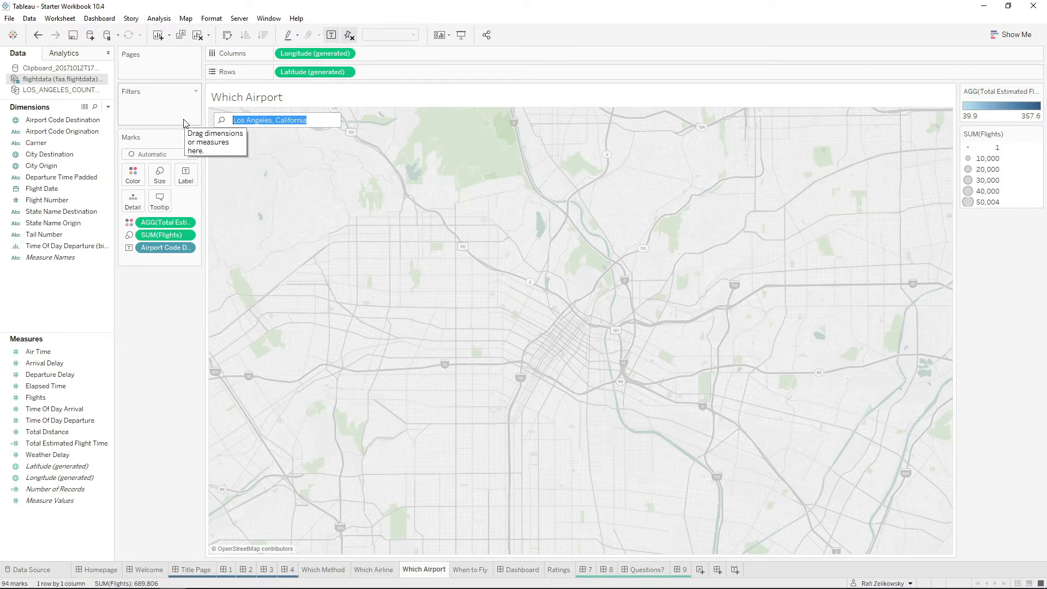
pyautogui.write('900')
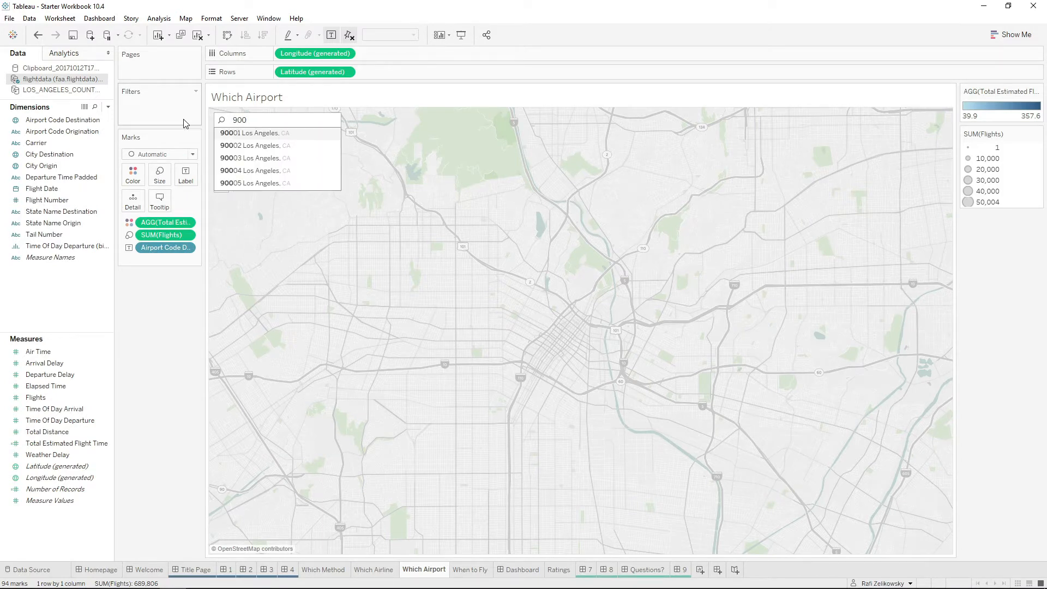
pyautogui.write('46')
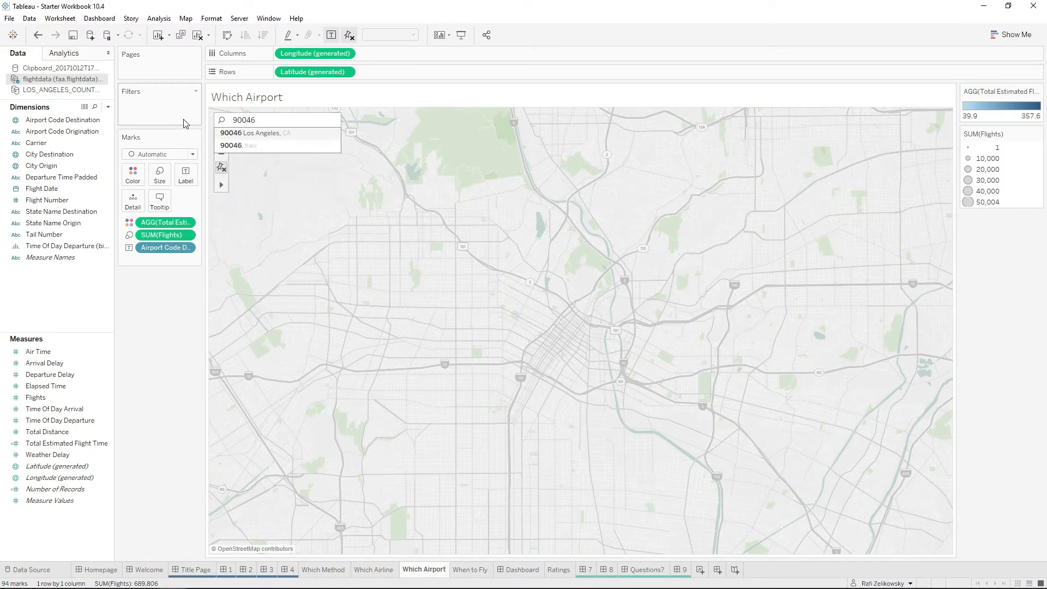
pyautogui.press('Return')
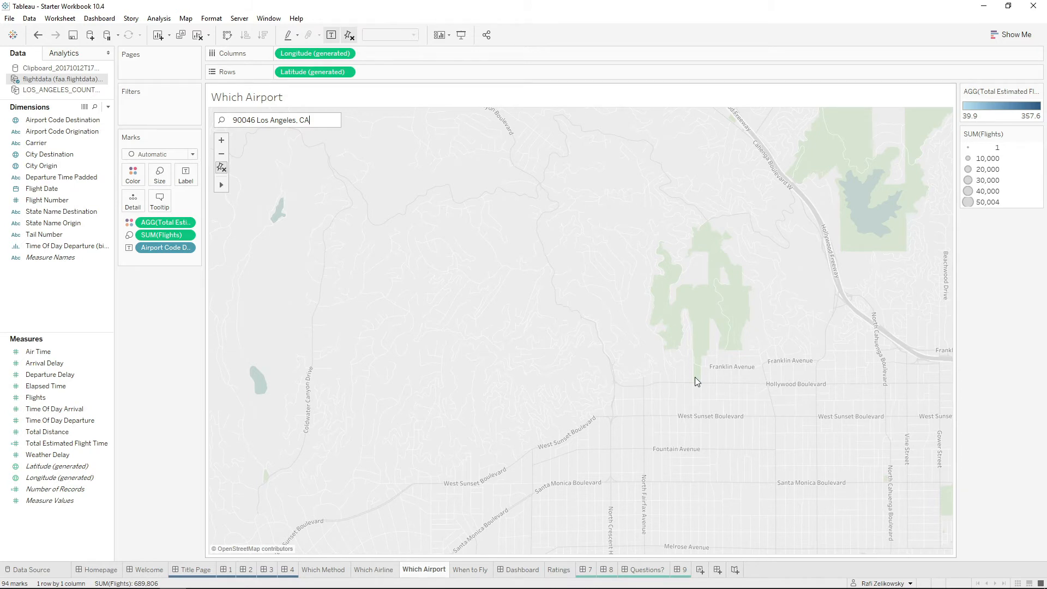
pyautogui.press('Return')
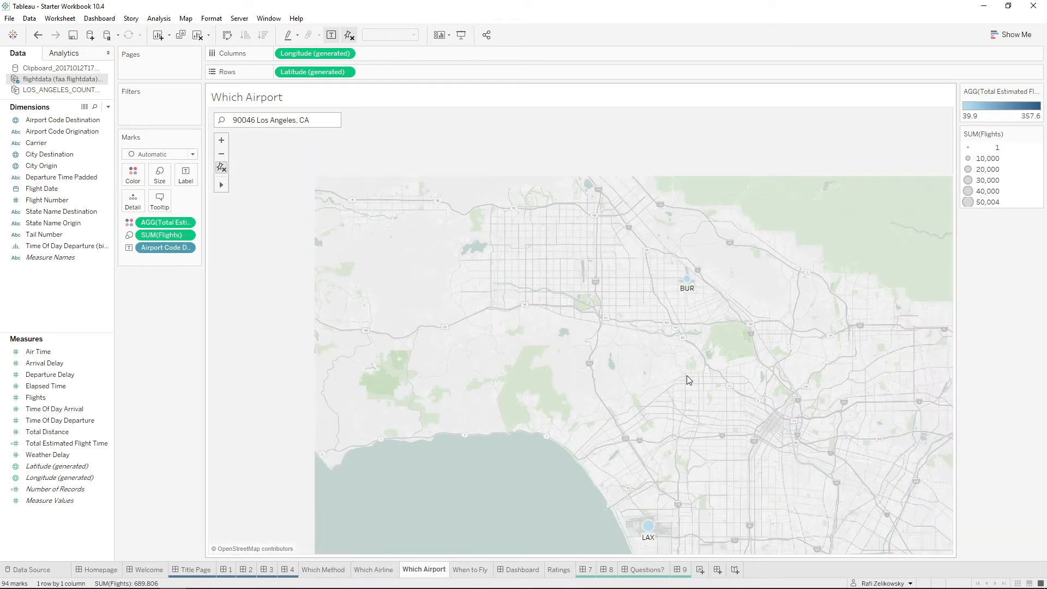
pyautogui.moveTo(696, 375); pyautogui.dragTo(664, 357)
pyautogui.scroll(-1, 688, 364)
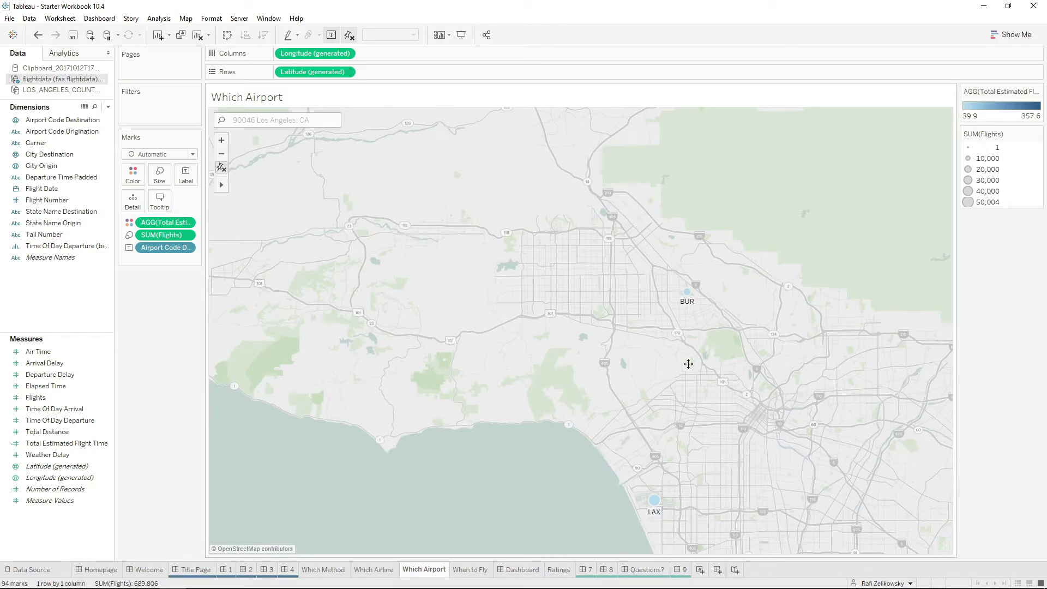
pyautogui.moveTo(725, 383); pyautogui.dragTo(599, 313)
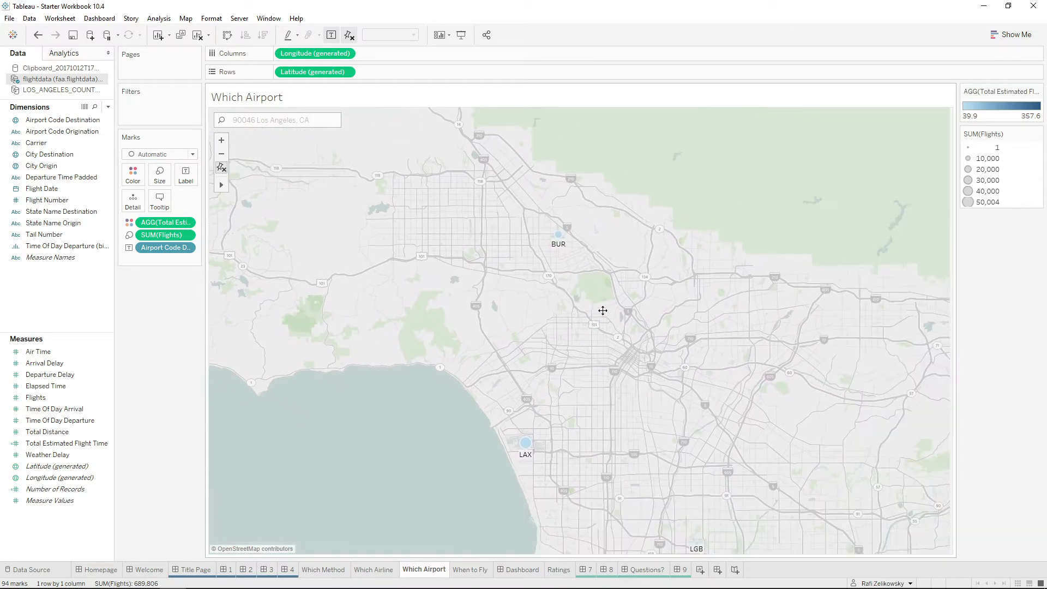
pyautogui.moveTo(659, 328); pyautogui.dragTo(584, 286)
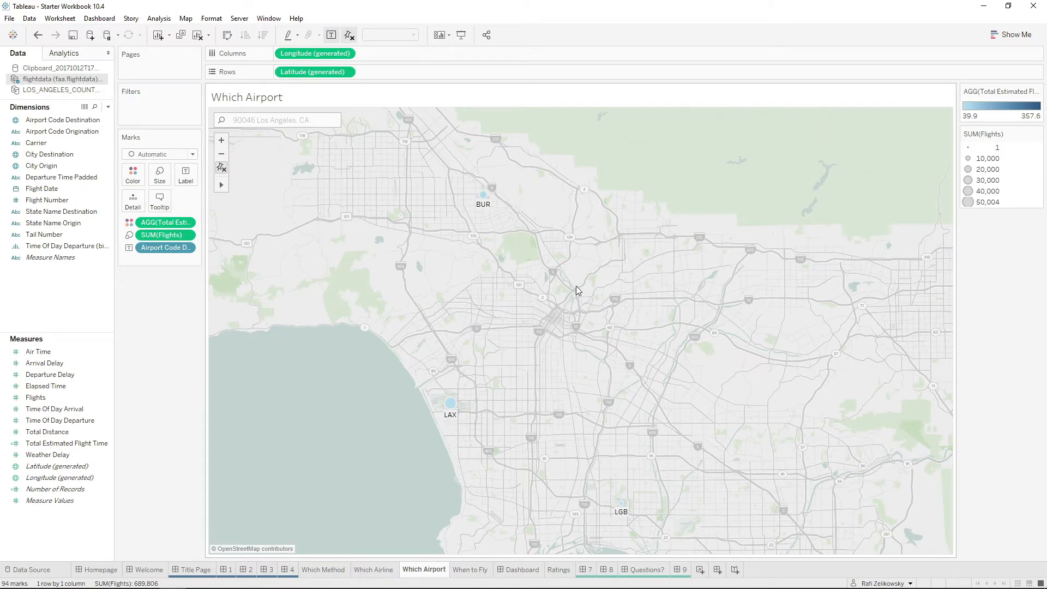
pyautogui.scroll(-1, 622, 303)
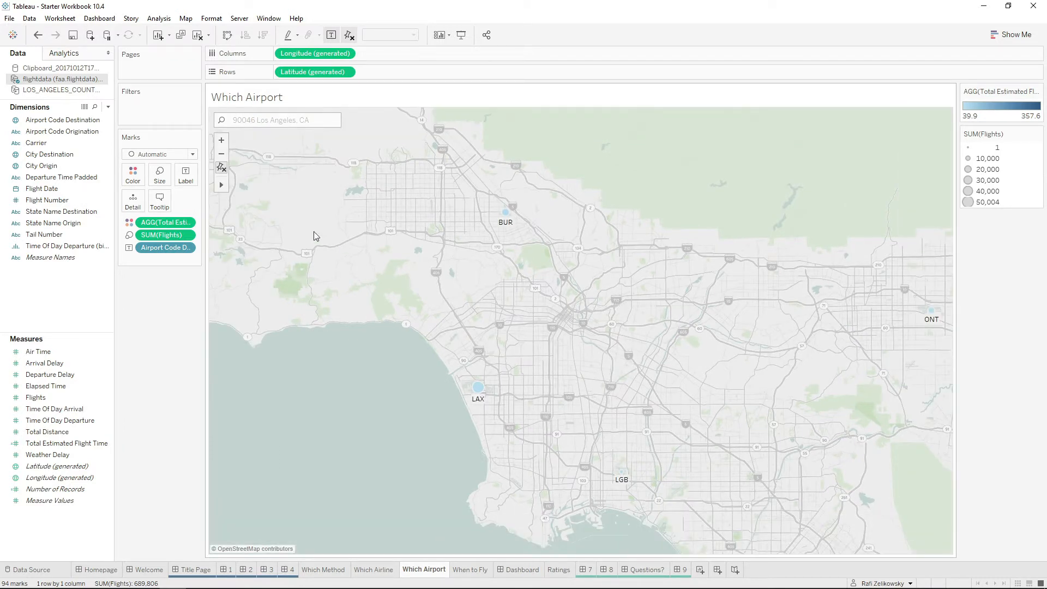
# Select the airports BUR, LAX and LGB with a radial selection of about 24 mi around the searched area.
pyautogui.moveTo(224, 186)
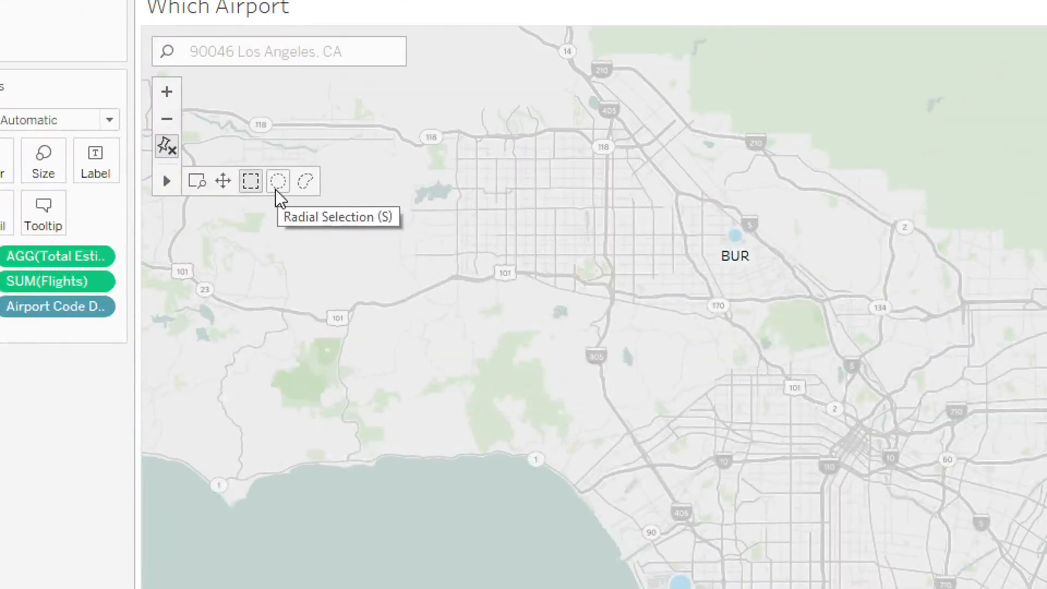
pyautogui.click(277, 184)
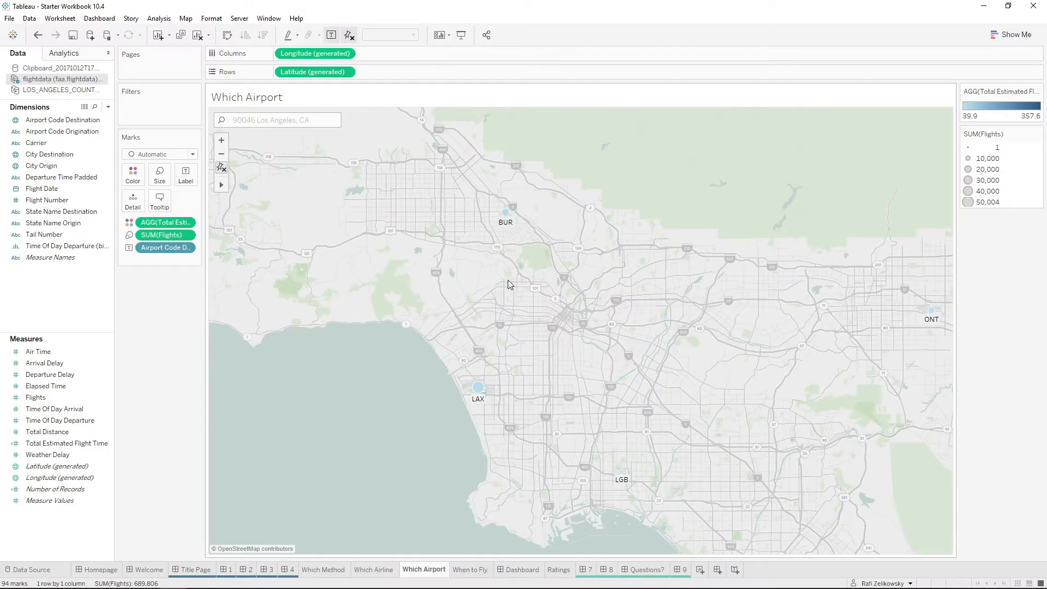
pyautogui.moveTo(502, 283); pyautogui.dragTo(721, 376)
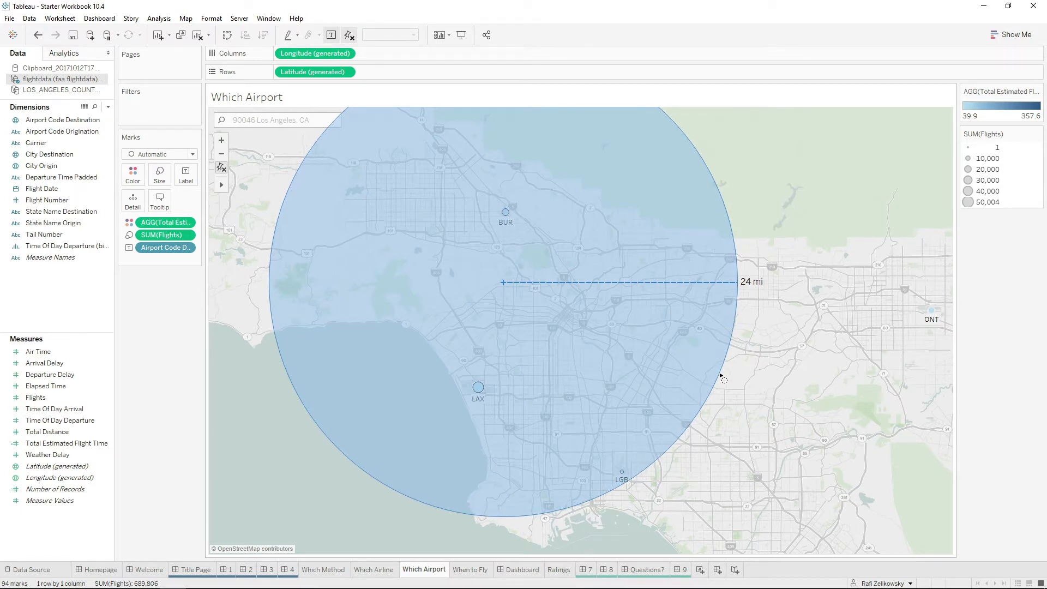
pyautogui.moveTo(721, 376); pyautogui.dragTo(721, 376)
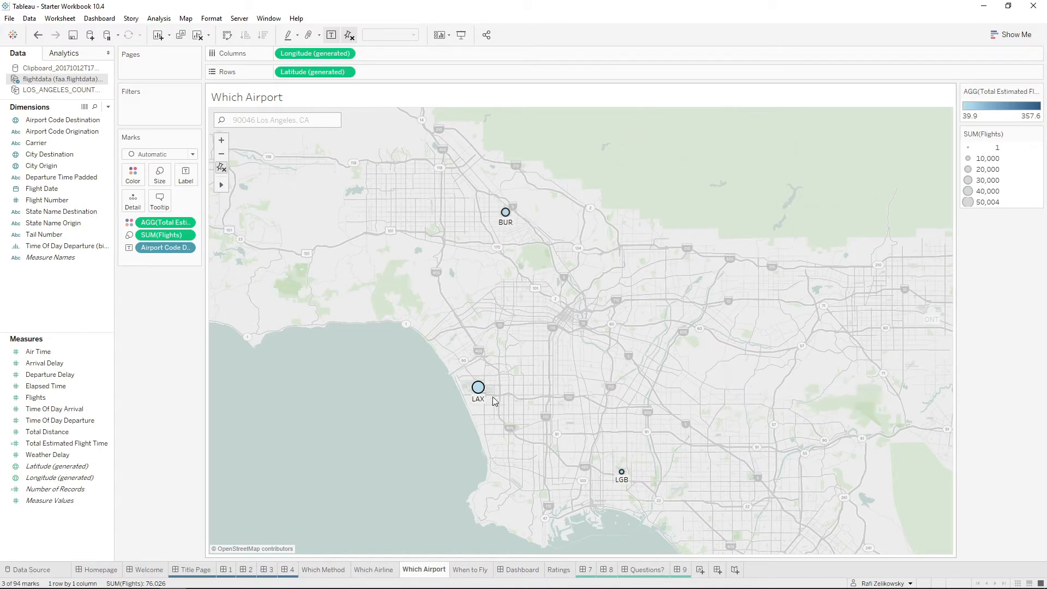
# Create a set named "Closest to Mom's House" from the selected airports.
pyautogui.moveTo(482, 393)
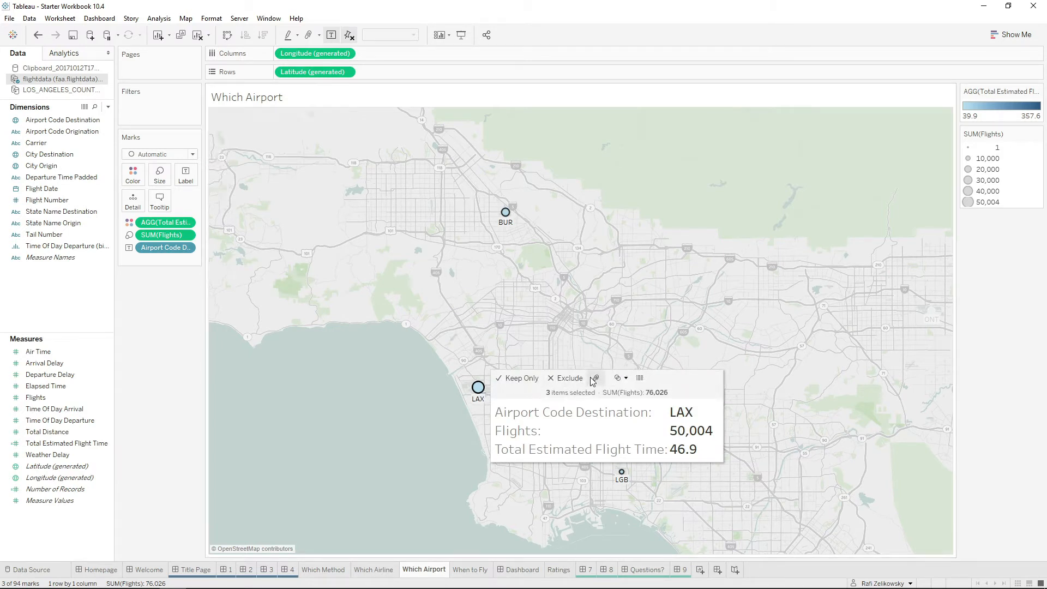
pyautogui.click(629, 382)
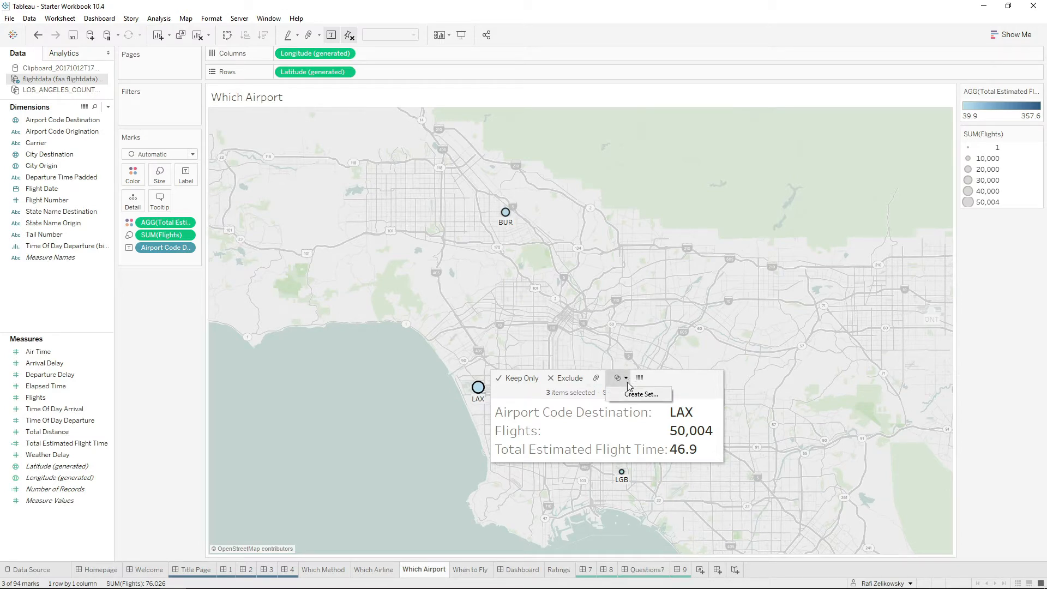
pyautogui.click(629, 394)
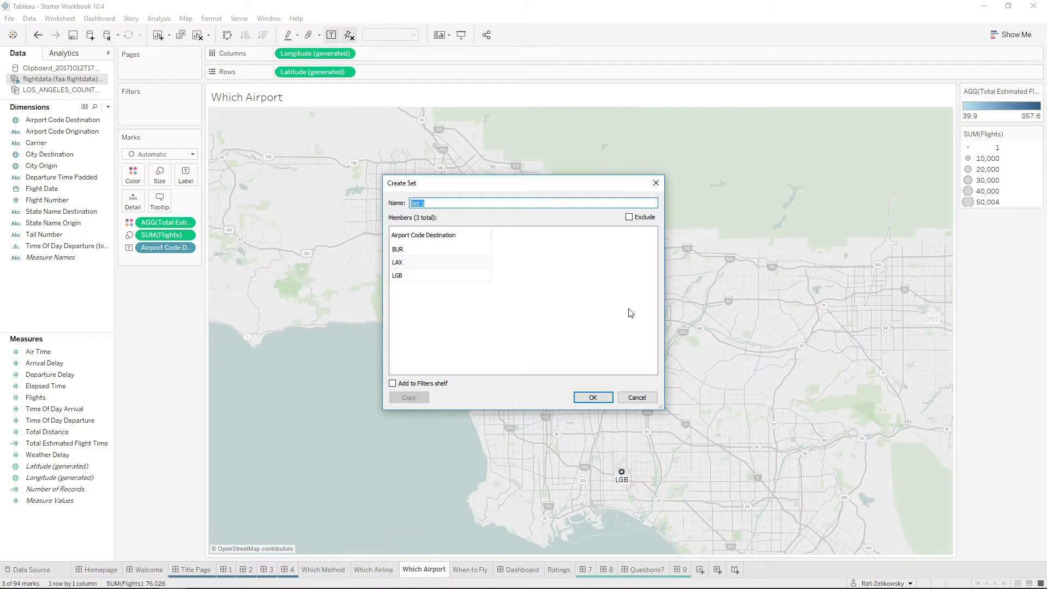
pyautogui.write("Closest to Mom's House")
pyautogui.click(592, 398)
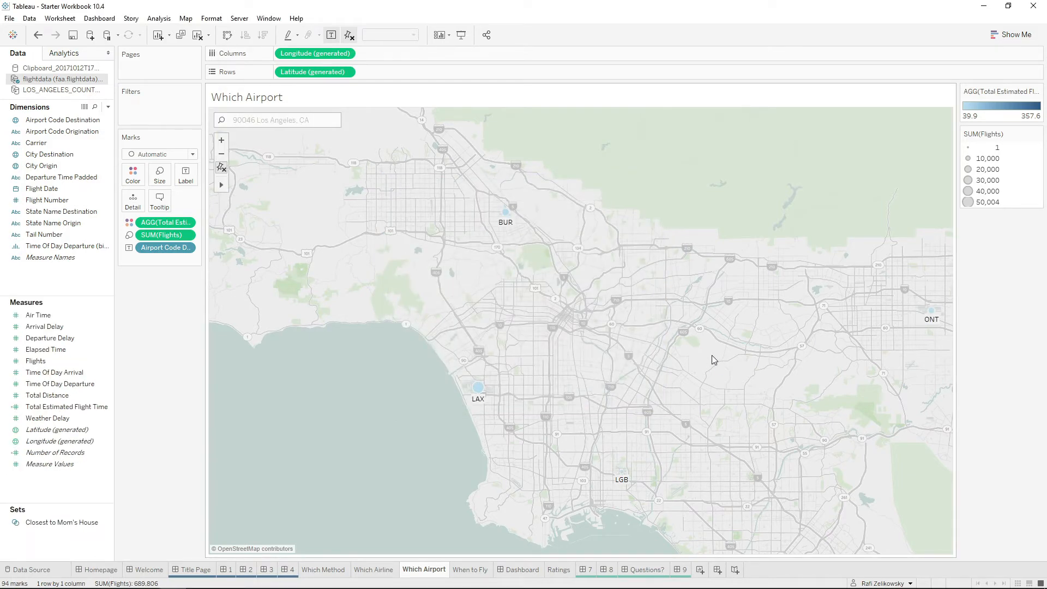
# On the When to Fly sheet, plot Total Estimated Flight Time in rows against continuous Flight Date in columns.
pyautogui.click(470, 569)
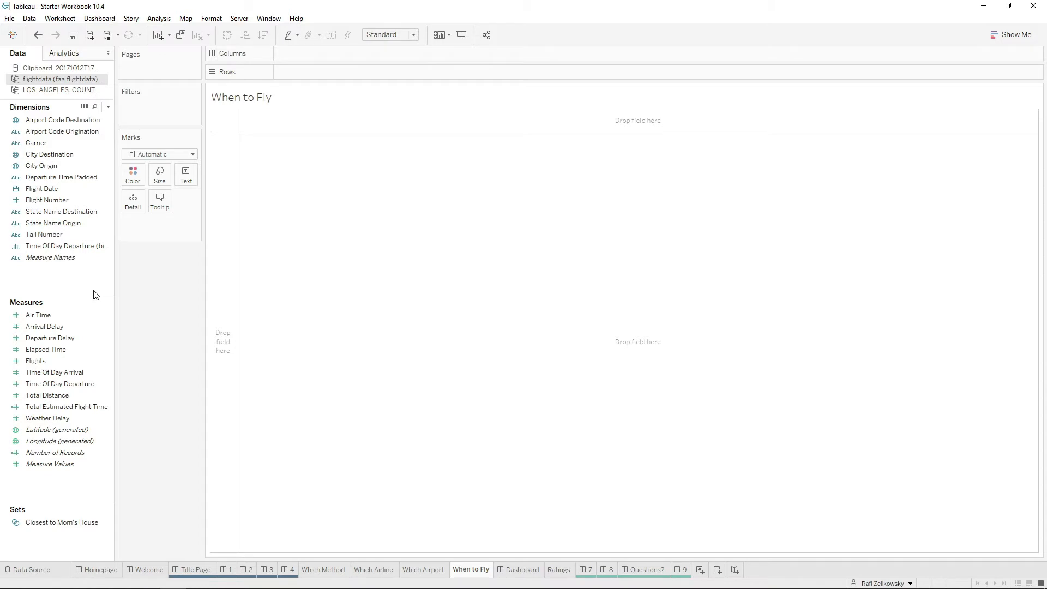
pyautogui.moveTo(45, 395); pyautogui.dragTo(214, 350)
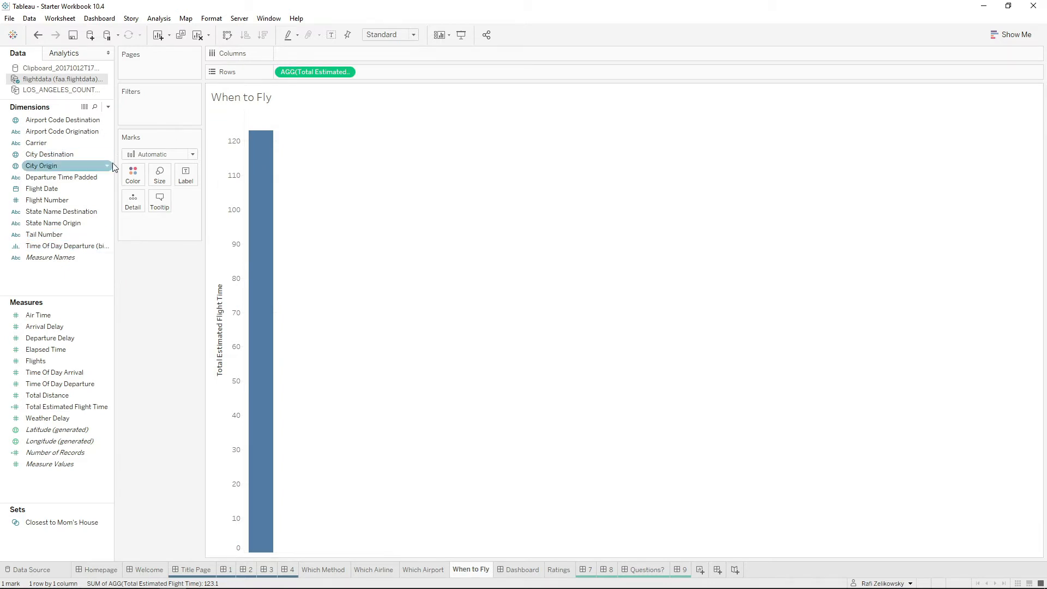
pyautogui.moveTo(68, 189); pyautogui.dragTo(315, 60)
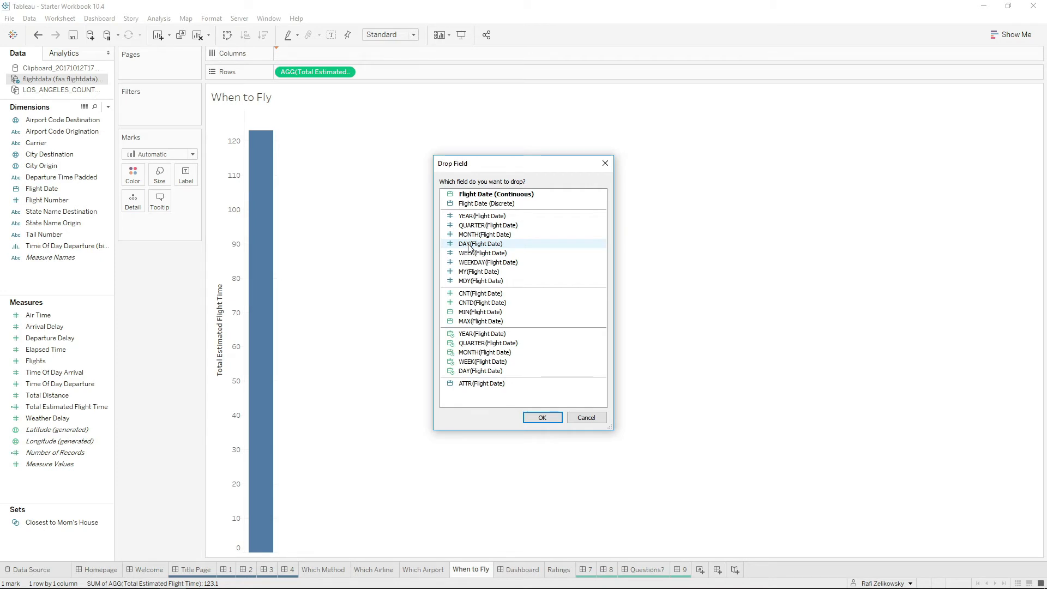
pyautogui.doubleClick(511, 198)
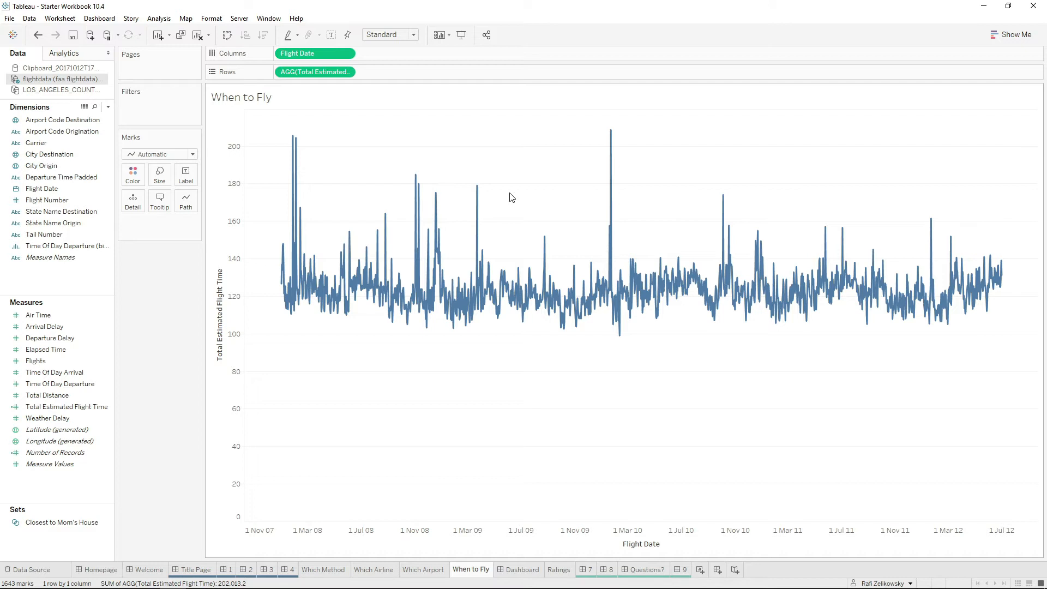
# Stretch the flight time chart horizontally and examine the daily line along its date range.
pyautogui.hotkey('ctrl', 'Right')
pyautogui.hotkey('ctrl', 'Right')
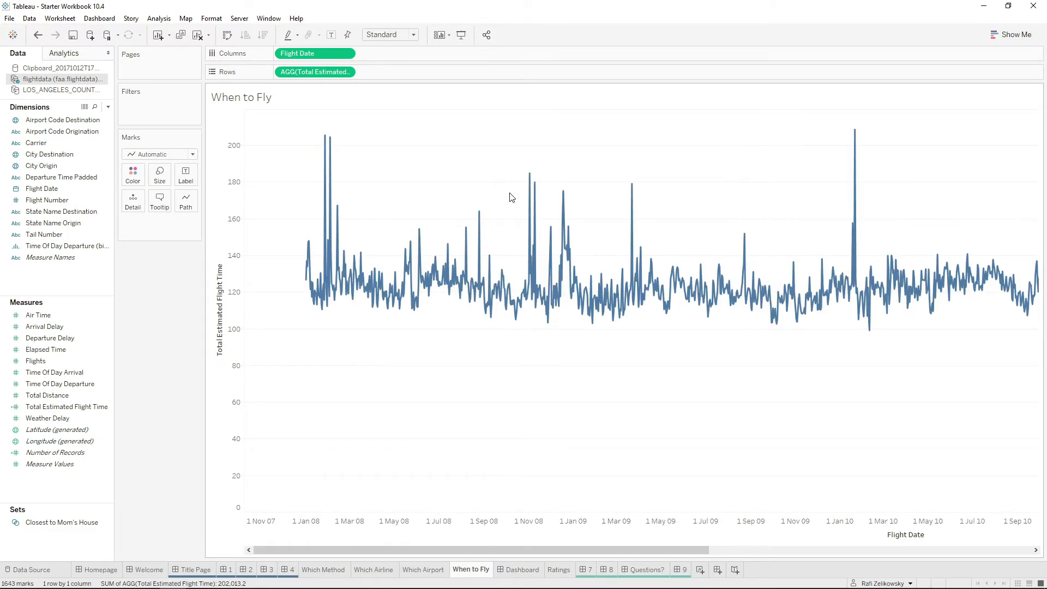
pyautogui.hotkey('ctrl', 'Right')
pyautogui.hotkey('ctrl', 'Left')
pyautogui.hotkey('ctrl', 'Left')
pyautogui.hotkey('ctrl', 'Left')
pyautogui.hotkey('ctrl', 'Right')
pyautogui.hotkey('ctrl', 'Right')
pyautogui.hotkey('ctrl', 'Right')
pyautogui.hotkey('ctrl', 'Right')
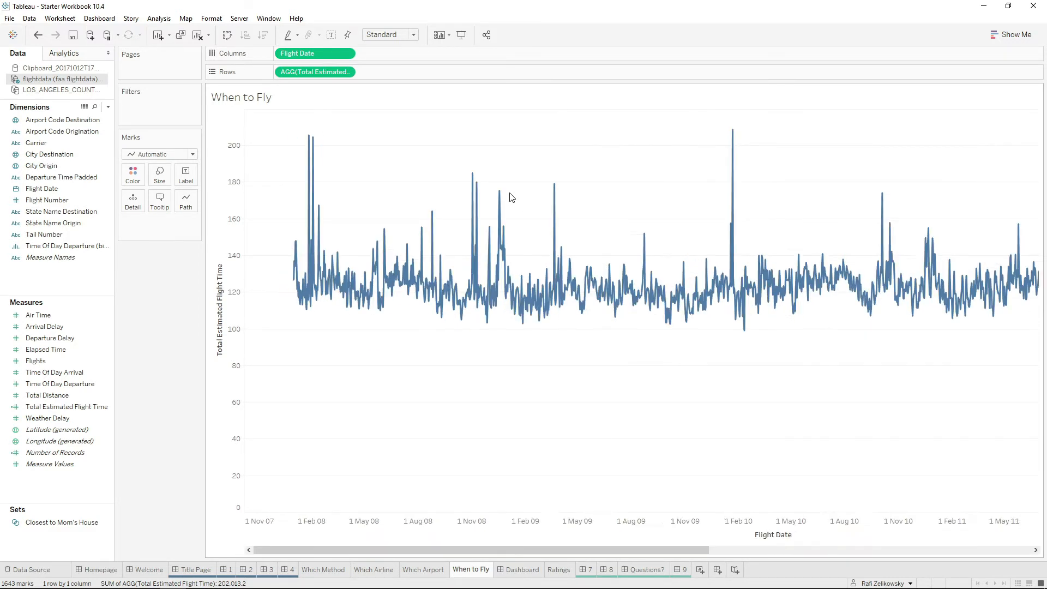
pyautogui.hotkey('ctrl', 'Right')
pyautogui.hotkey('ctrl', 'Right')
pyautogui.hotkey('ctrl', 'Right')
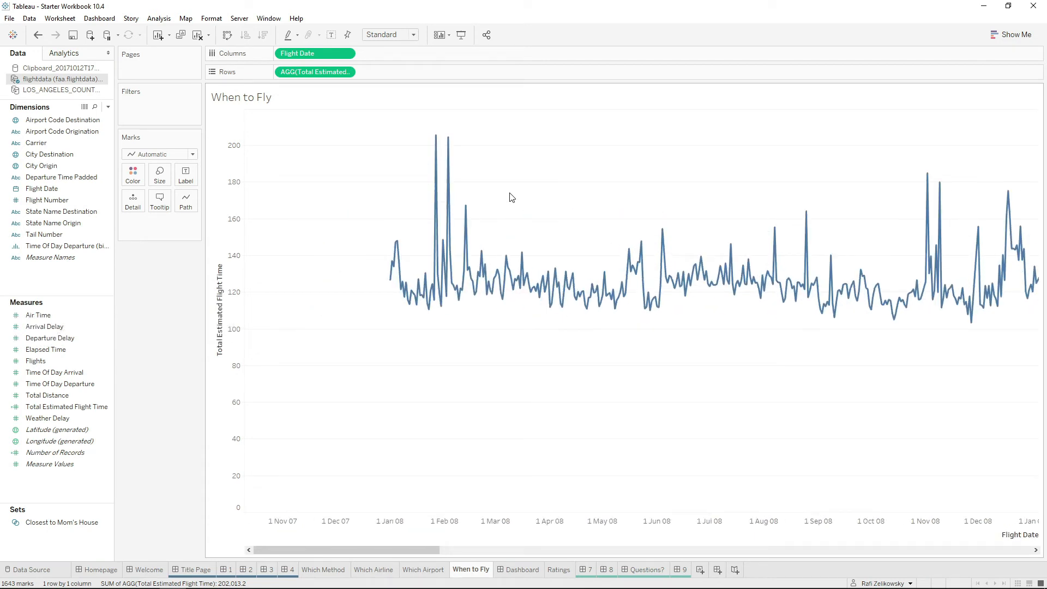
pyautogui.hotkey('ctrl', 'Right')
pyautogui.hotkey('ctrl', 'Right')
pyautogui.hotkey('ctrl', 'Right')
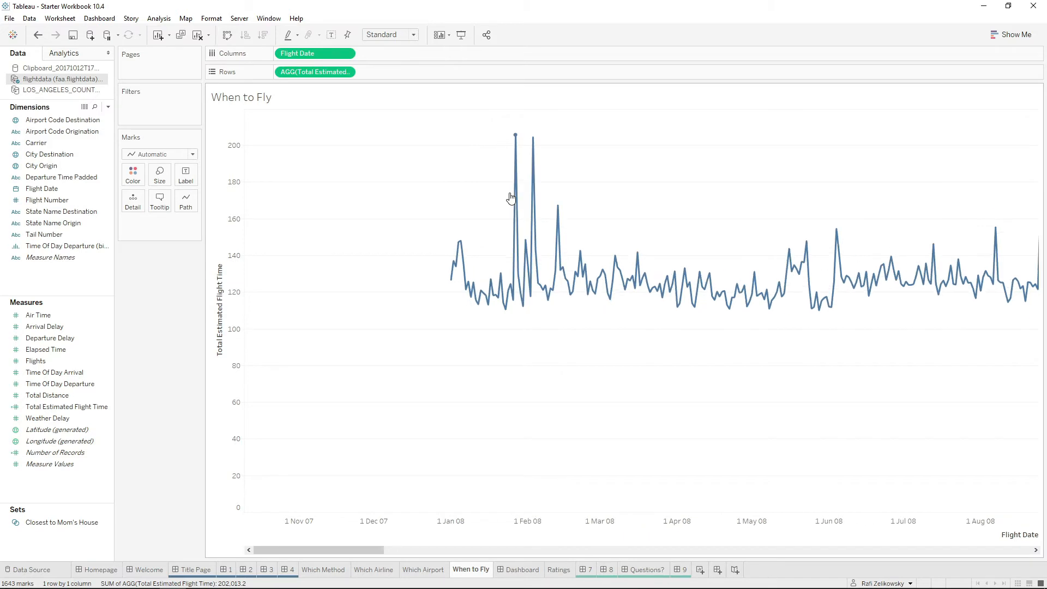
pyautogui.moveTo(381, 551); pyautogui.dragTo(552, 541)
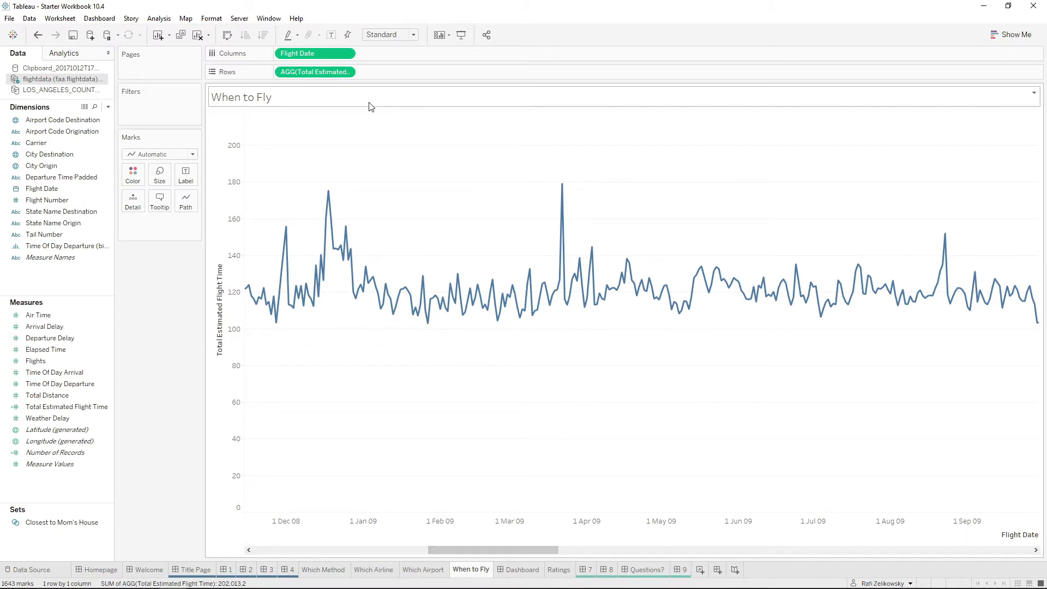
# Narrow the chart to show the full date range, examine late May to December 2009 up close, and reset the axes.
pyautogui.hotkey('ctrl', 'Left')
pyautogui.hotkey('ctrl', 'Left')
pyautogui.hotkey('ctrl', 'Left')
pyautogui.hotkey('ctrl', 'Left')
pyautogui.hotkey('ctrl', 'Left')
pyautogui.hotkey('ctrl', 'Left')
pyautogui.hotkey('ctrl', 'Left')
pyautogui.hotkey('ctrl', 'Left')
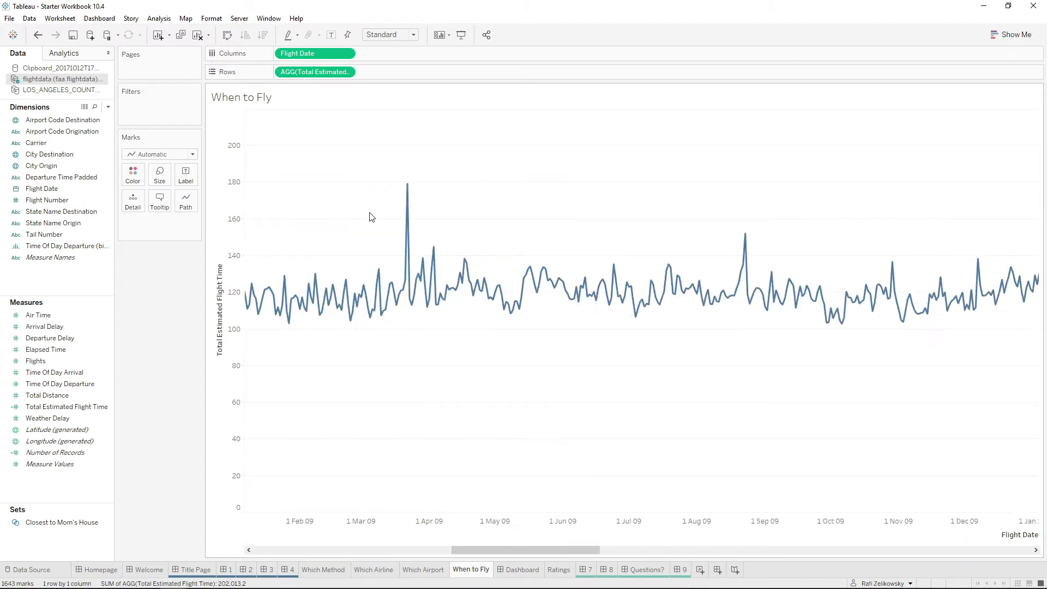
pyautogui.hotkey('ctrl', 'Left')
pyautogui.hotkey('ctrl', 'Left')
pyautogui.hotkey('ctrl', 'Left')
pyautogui.hotkey('ctrl', 'Left')
pyautogui.hotkey('ctrl', 'Left')
pyautogui.hotkey('ctrl', 'Left')
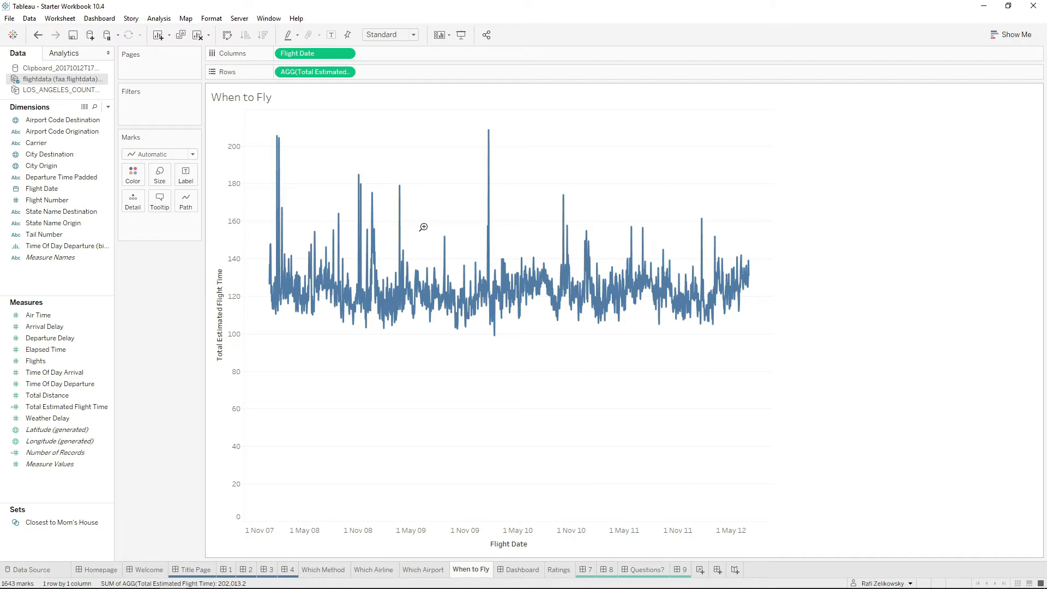
pyautogui.moveTo(417, 233); pyautogui.dragTo(479, 349)
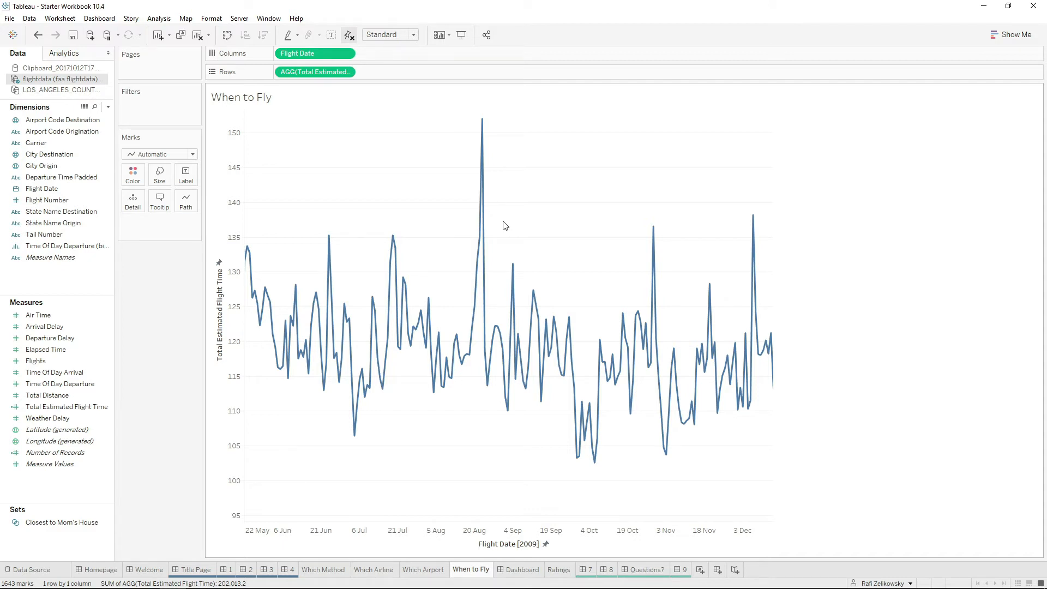
pyautogui.click(349, 34)
# Change Flight Date in the columns from exact date to Weekday.
pyautogui.click(346, 54)
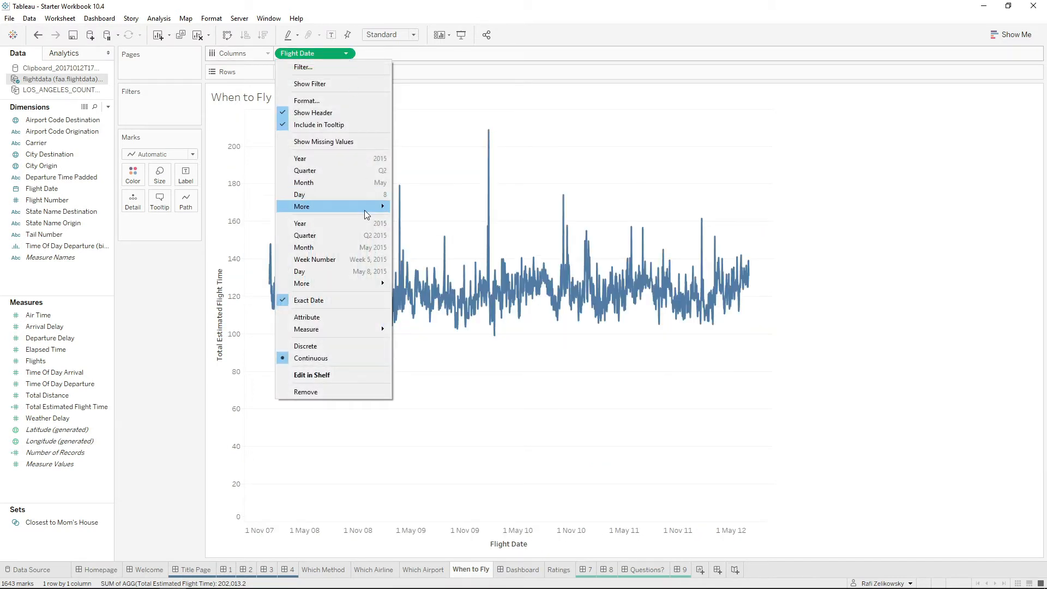
pyautogui.moveTo(385, 206)
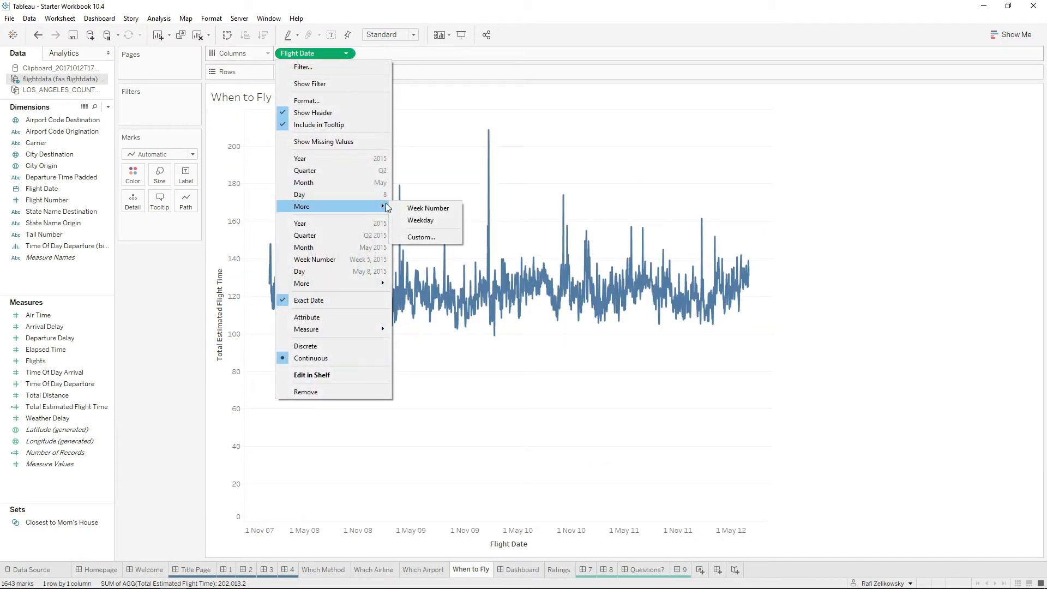
pyautogui.click(414, 219)
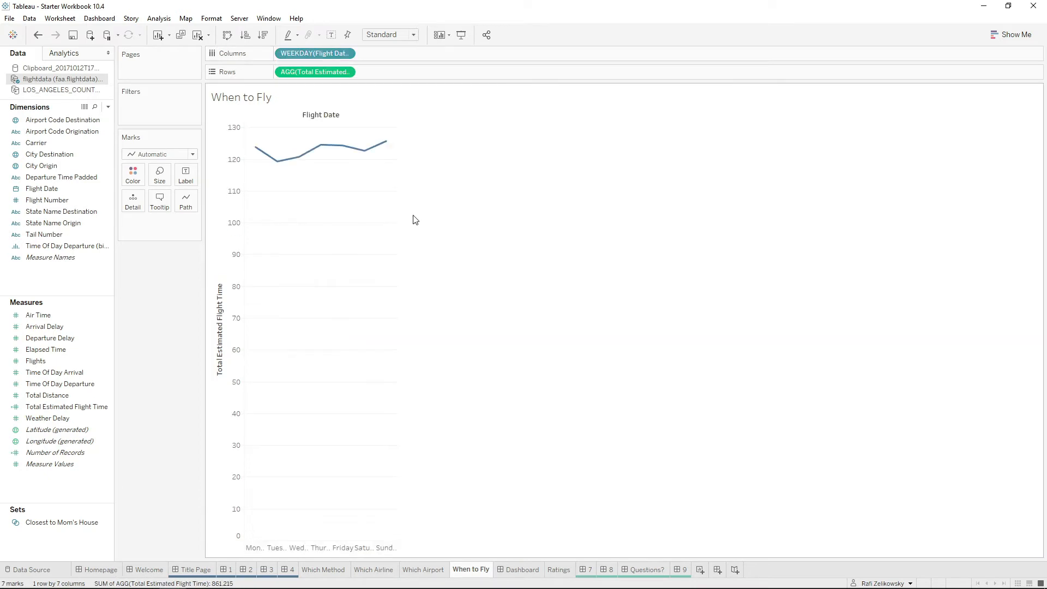
# Set the mark type to Bar and add Flights to the rows after Total Estimated Flight Time.
pyautogui.click(152, 155)
pyautogui.click(161, 177)
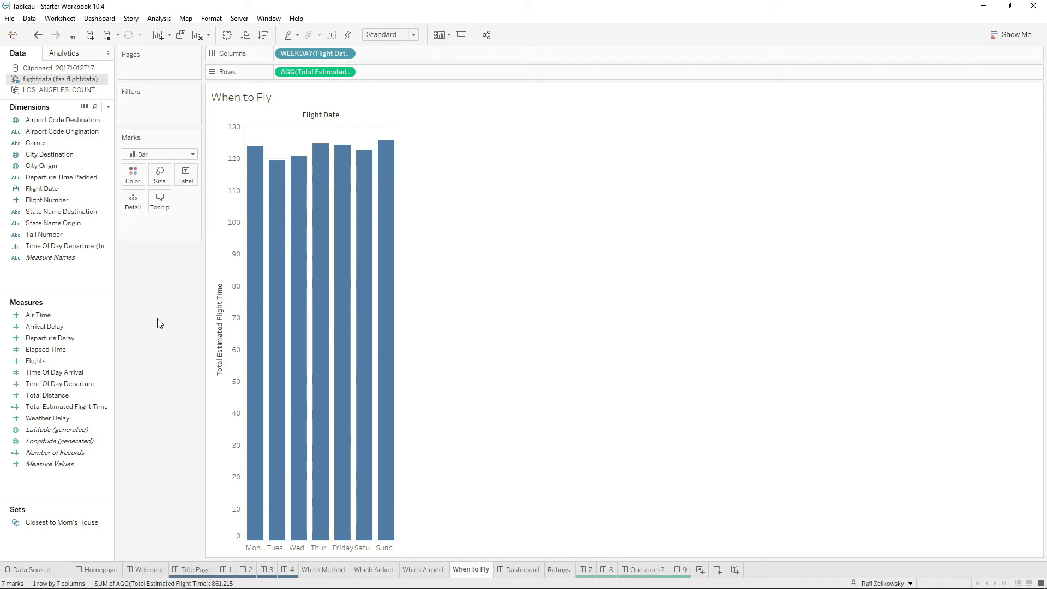
pyautogui.click(53, 361)
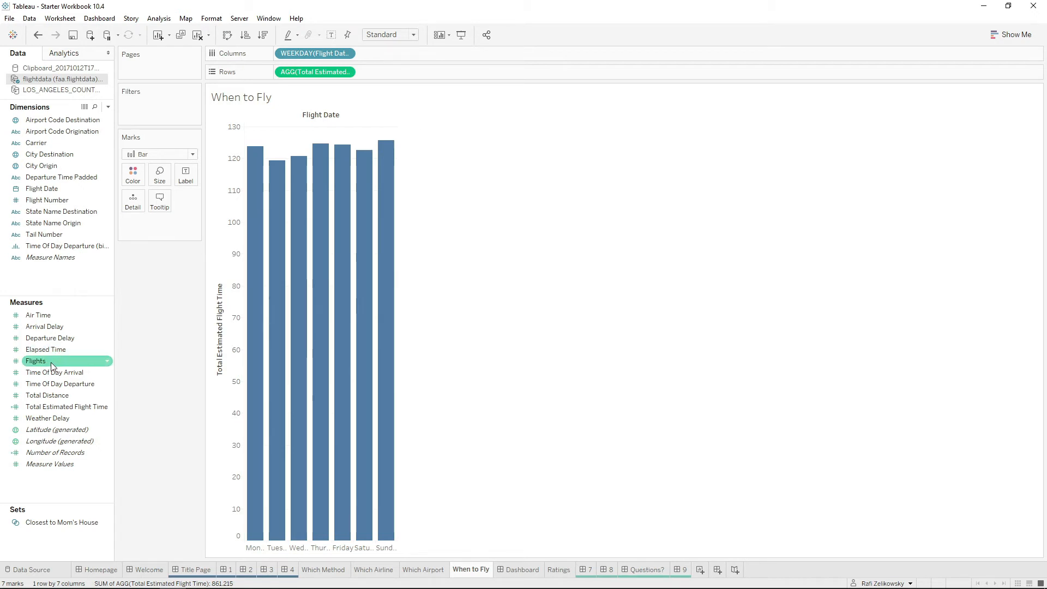
pyautogui.moveTo(48, 362); pyautogui.dragTo(398, 72)
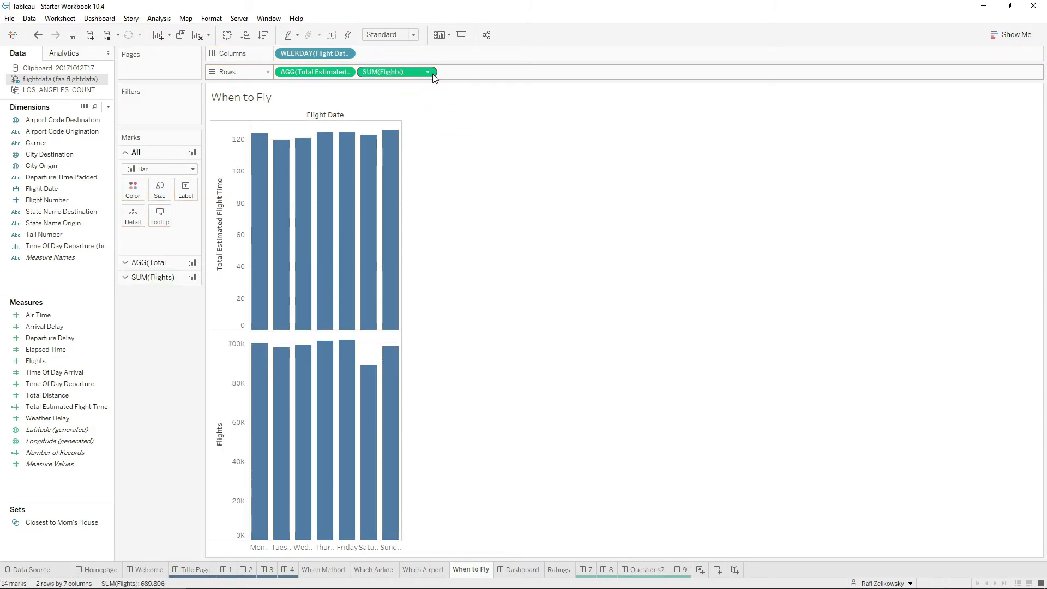
# Remove Flights from the rows and add it back as a dual axis on the Total Estimated Flight Time chart.
pyautogui.click(429, 74)
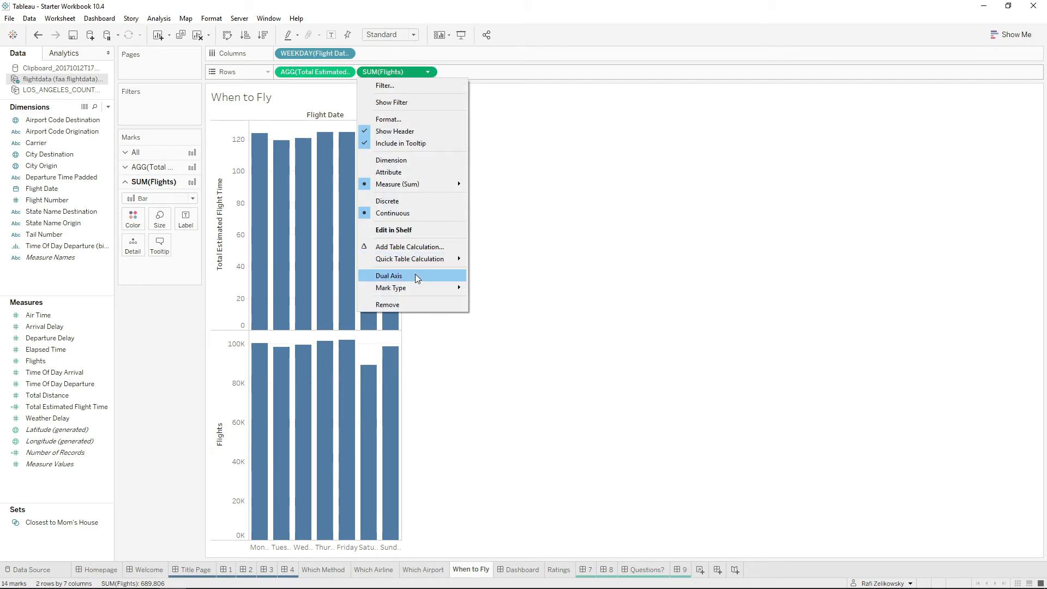
pyautogui.click(507, 97)
pyautogui.moveTo(407, 69); pyautogui.dragTo(102, 332)
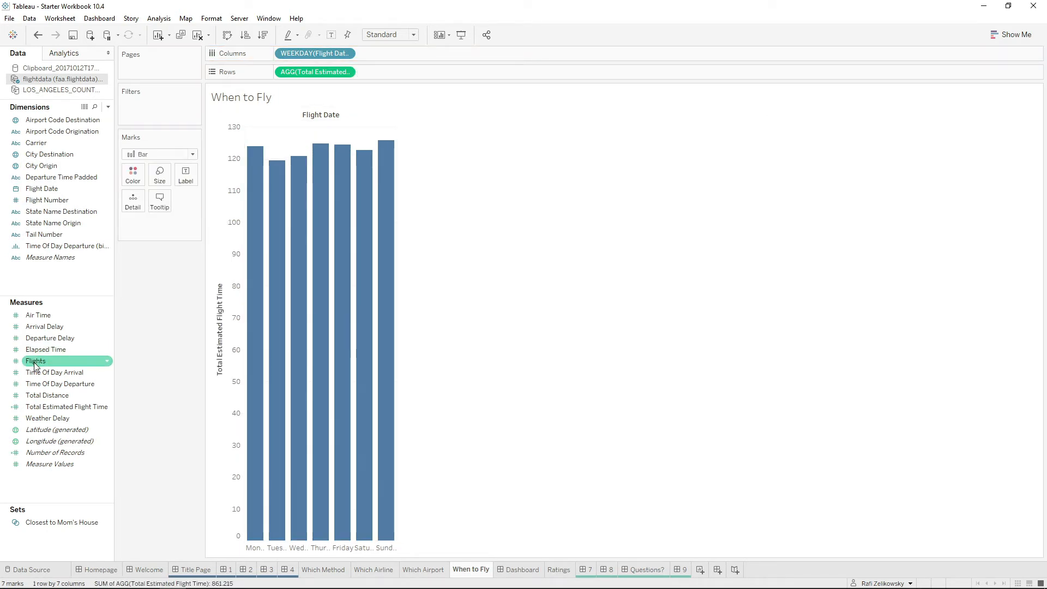
pyautogui.moveTo(34, 361); pyautogui.dragTo(392, 280)
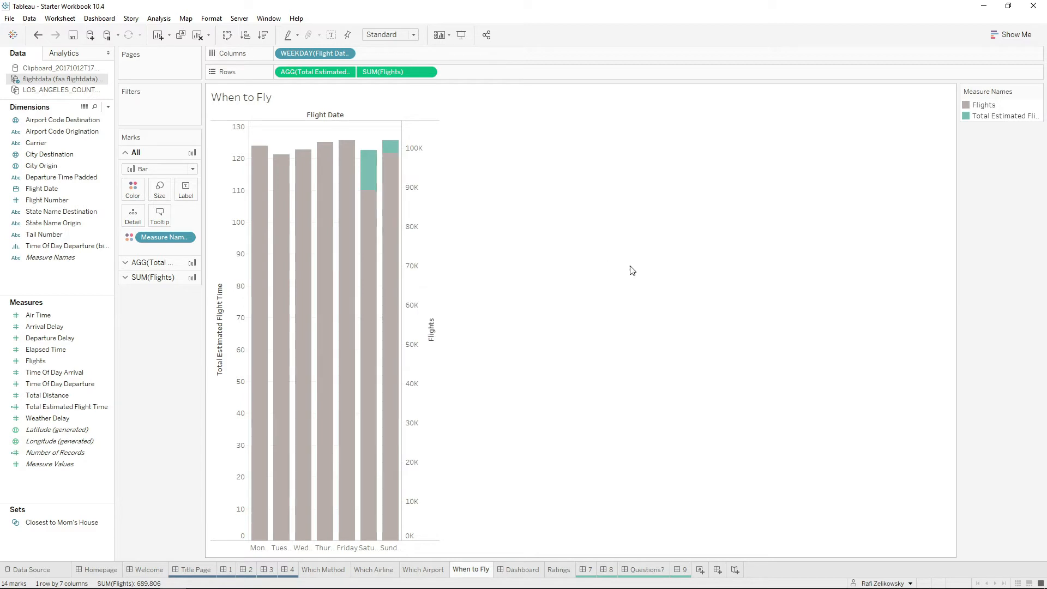
# Change the mark type of the Flights measure to Line, leaving Total Estimated Flight Time as bars.
pyautogui.click(178, 278)
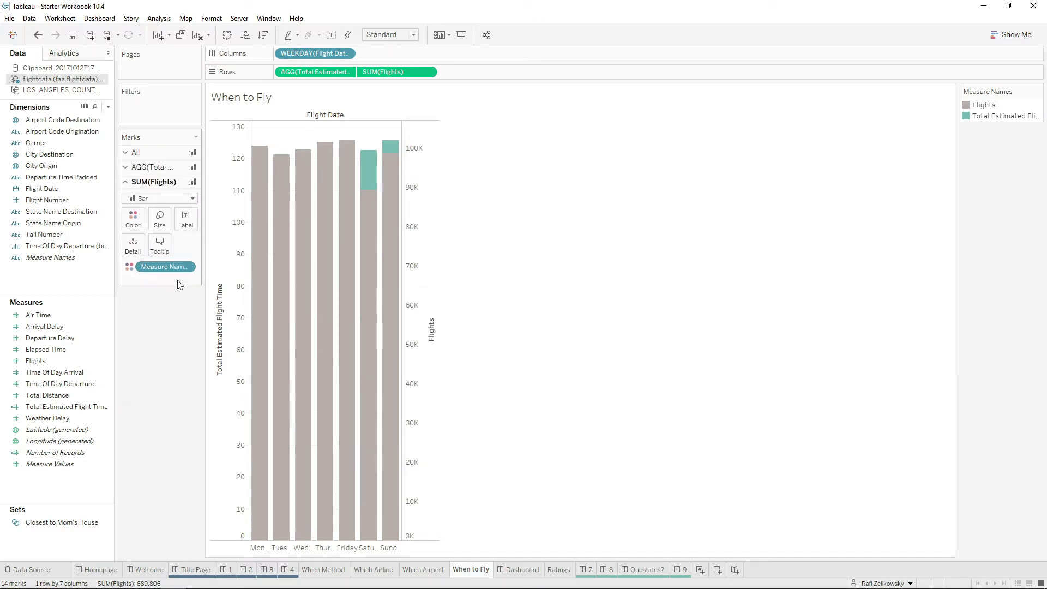
pyautogui.click(153, 198)
pyautogui.click(148, 233)
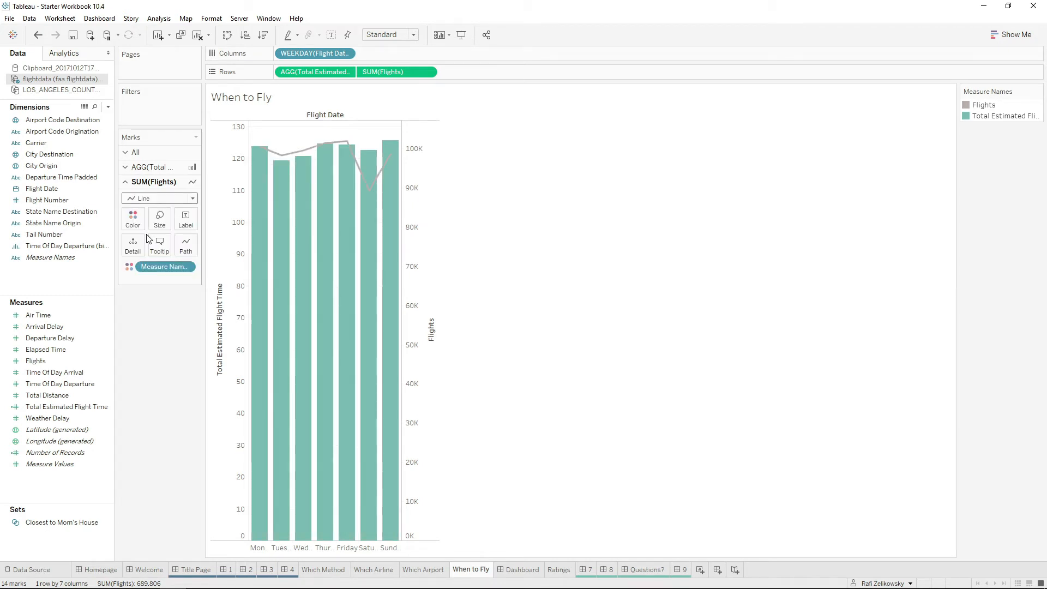
# Set the Flights line color to blue from the Automatic palette and apply the color edit.
pyautogui.click(132, 218)
pyautogui.click(203, 255)
pyautogui.click(428, 222)
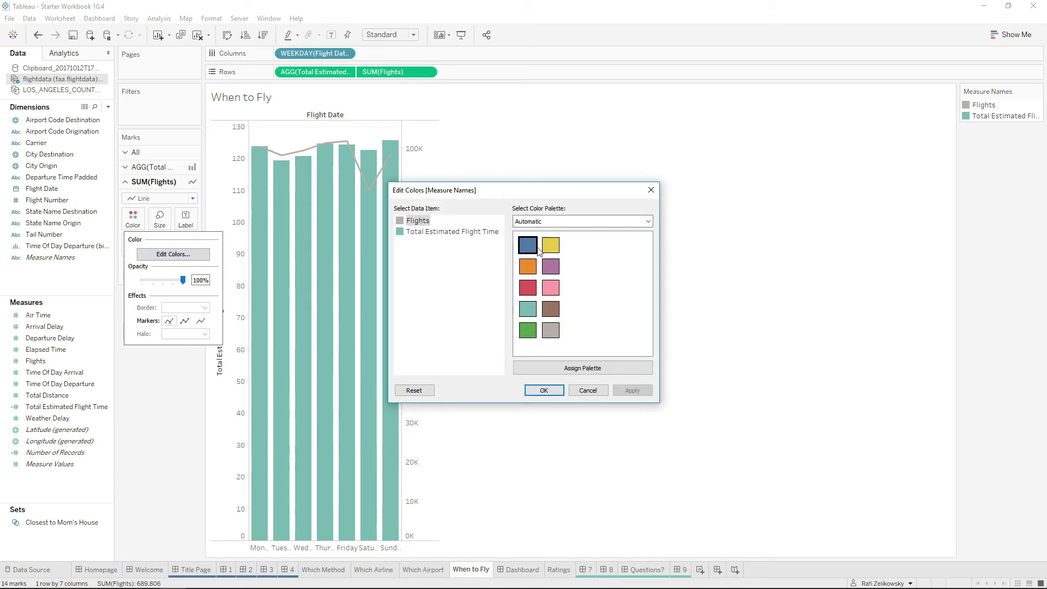
pyautogui.click(528, 246)
pyautogui.click(631, 390)
pyautogui.click(544, 391)
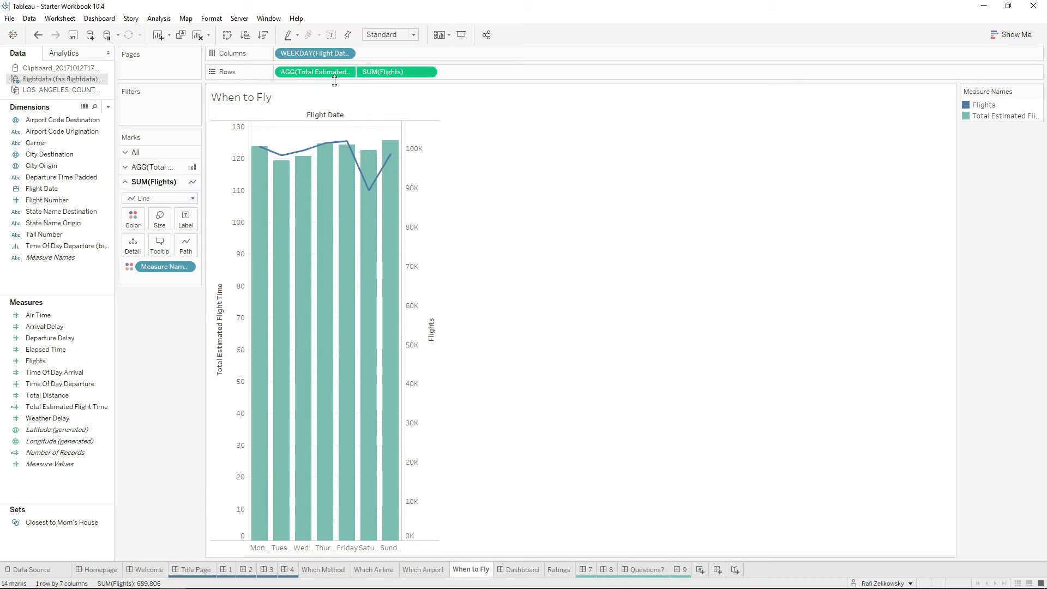
# Move Total Estimated Flight Time after Flights in the rows, and restore the original order with Flights last.
pyautogui.moveTo(334, 72); pyautogui.dragTo(487, 74)
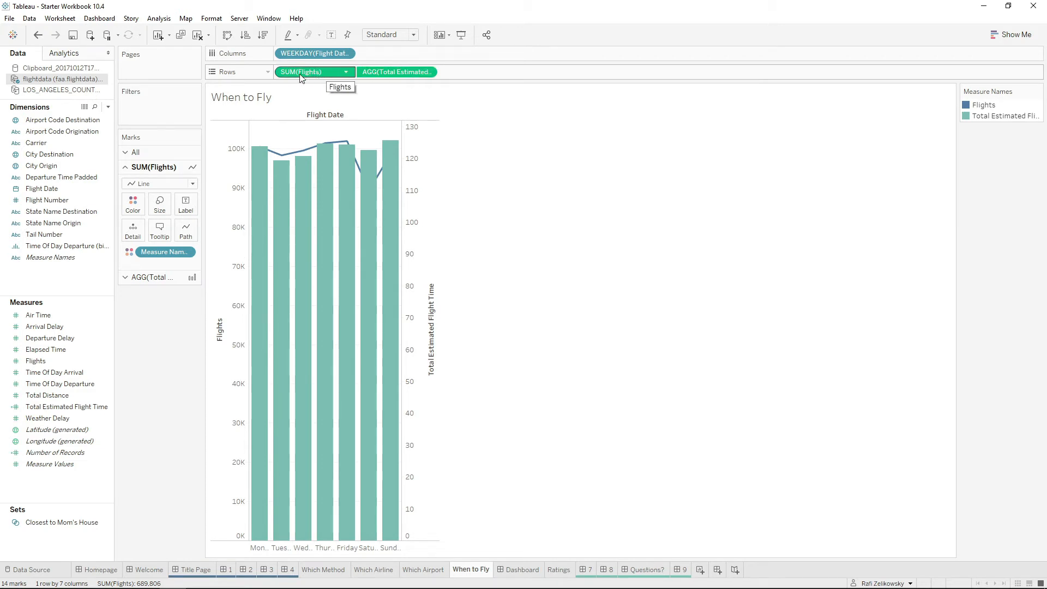
pyautogui.moveTo(313, 78); pyautogui.dragTo(480, 77)
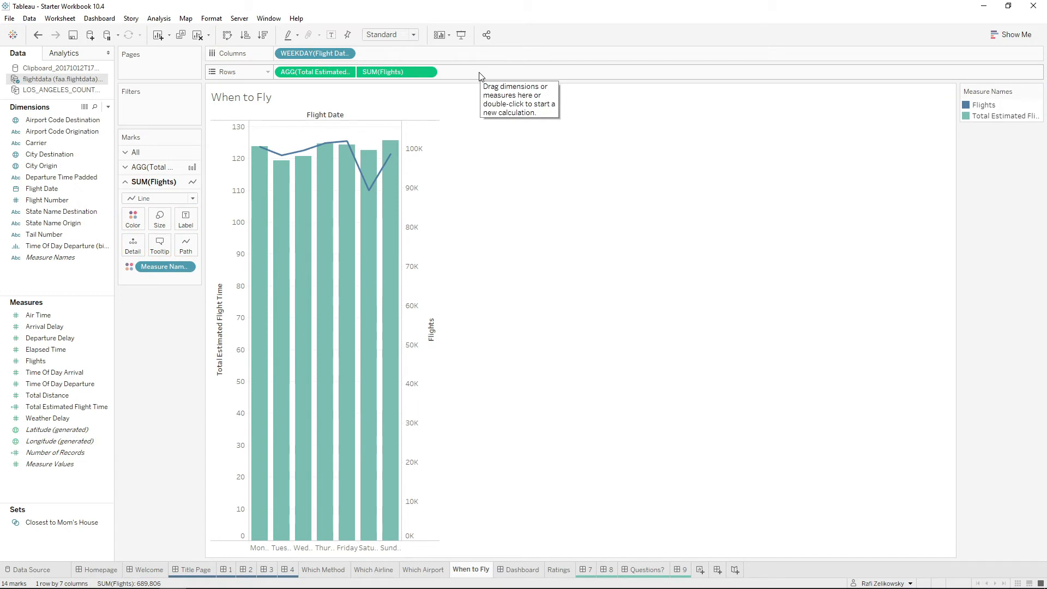
# Hide the header of the secondary Flights axis on the weekday chart.
pyautogui.rightClick(426, 234)
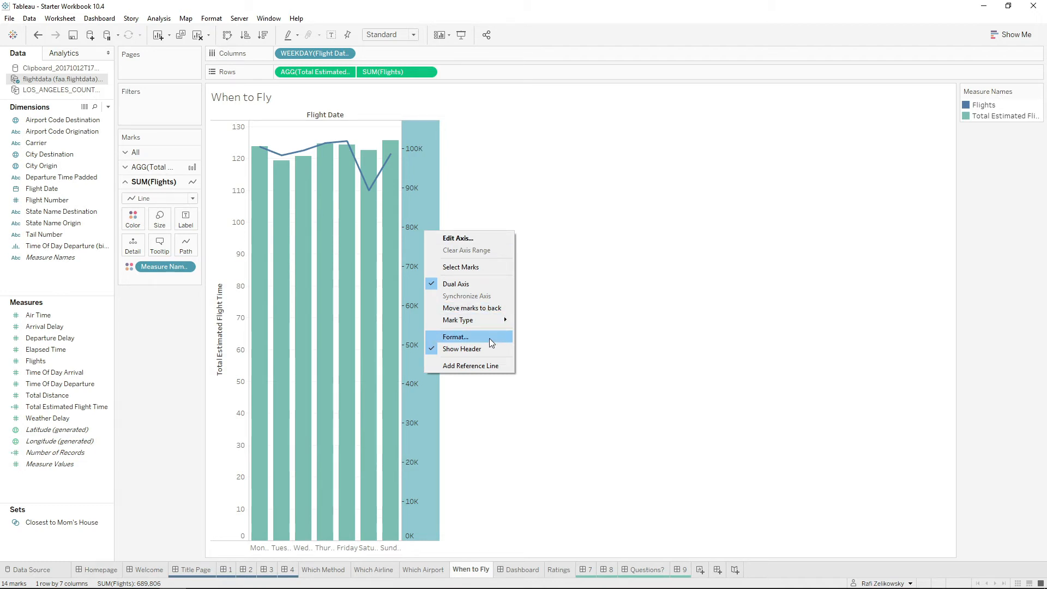
pyautogui.click(485, 349)
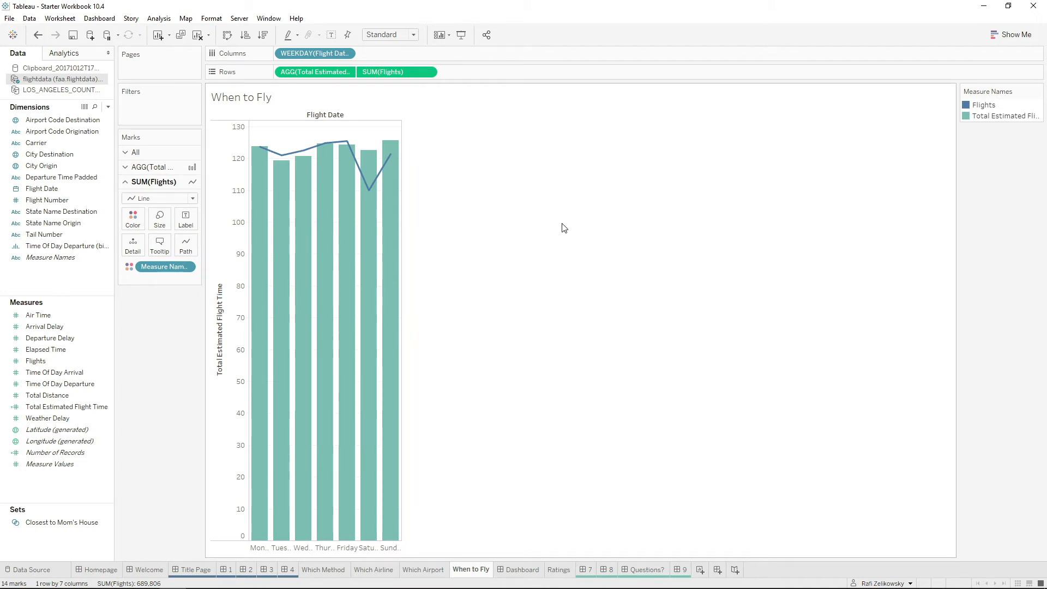
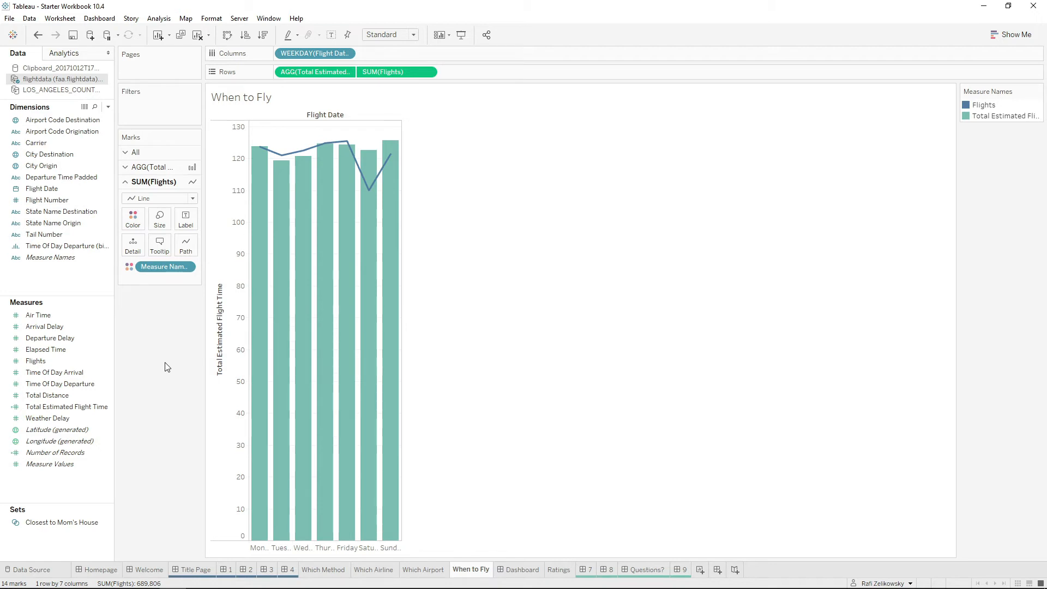
# Filter the weekday chart with the Closest to Mom's House set.
pyautogui.click(75, 523)
pyautogui.moveTo(75, 525); pyautogui.dragTo(164, 107)
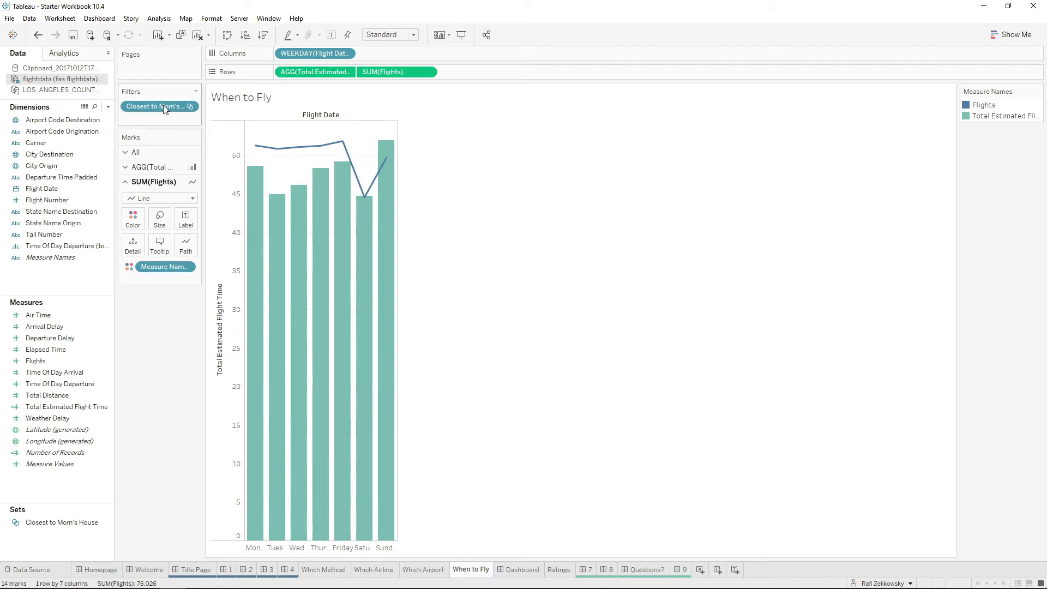
pyautogui.moveTo(360, 205)
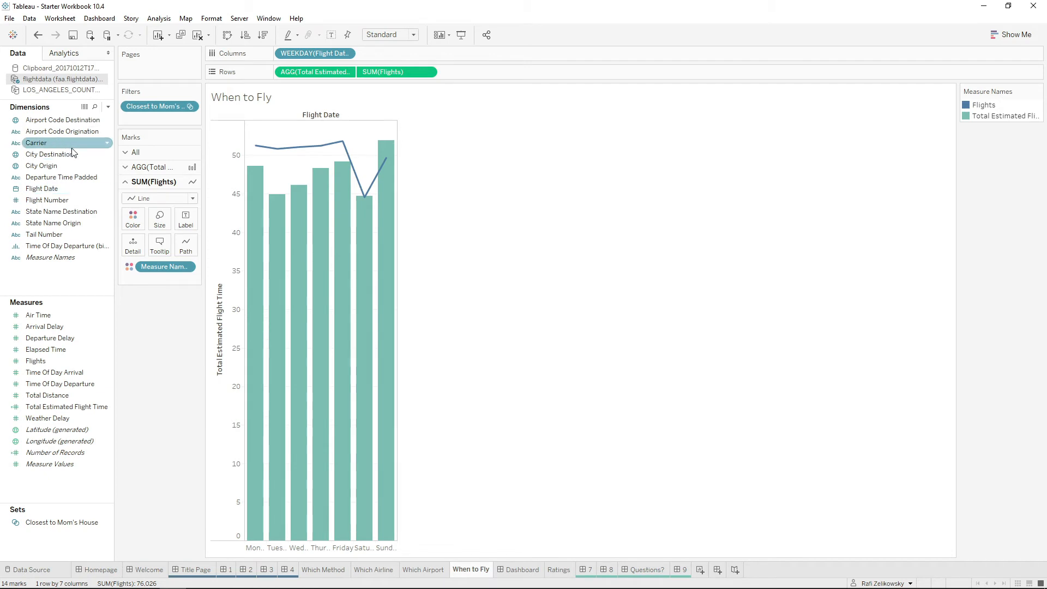
# Color the marks of both measures by Airport Code Destination, adding all members.
pyautogui.click(171, 150)
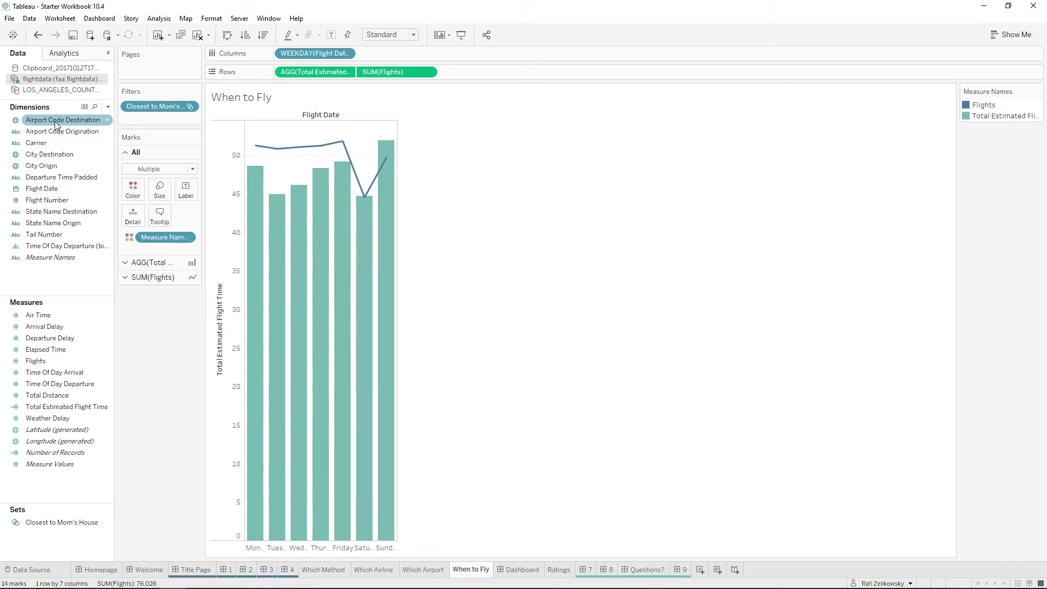
pyautogui.moveTo(53, 121); pyautogui.dragTo(131, 191)
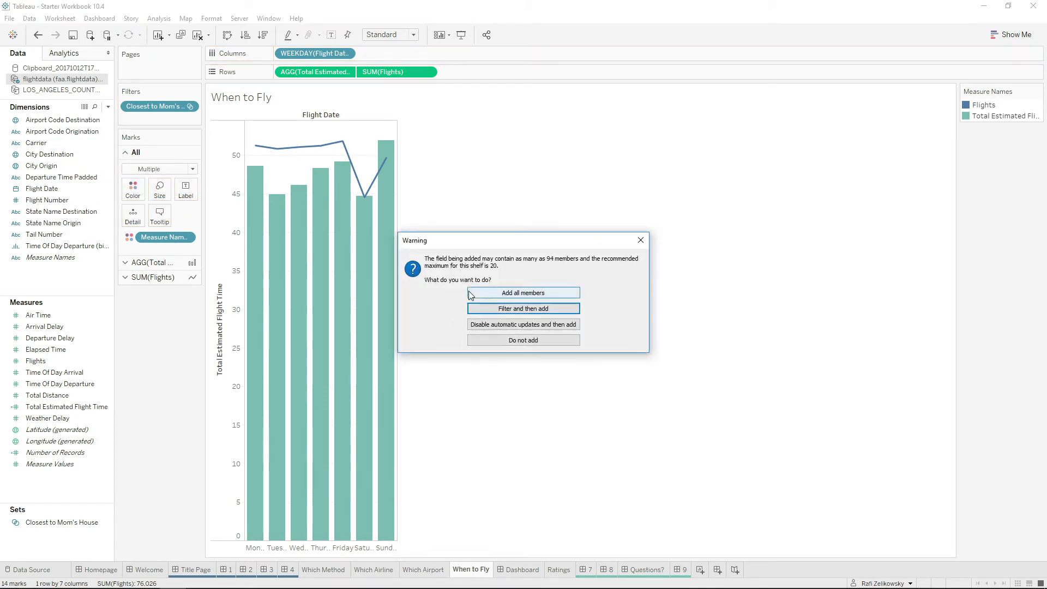
pyautogui.click(469, 290)
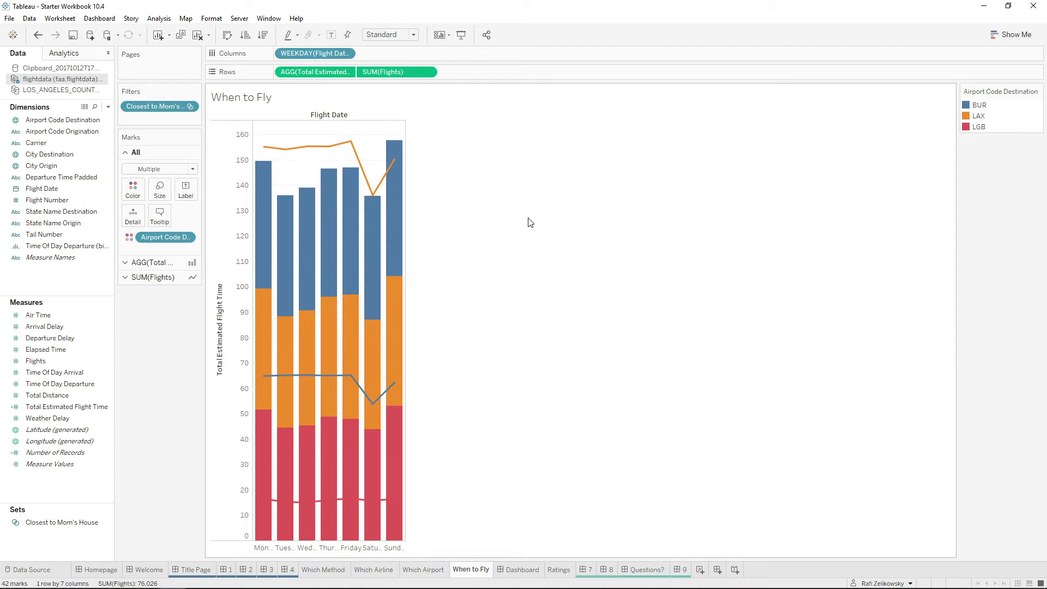
# Highlight the BUR, LAX and LGB airports in turn through the color legend, and clear the highlight.
pyautogui.click(980, 107)
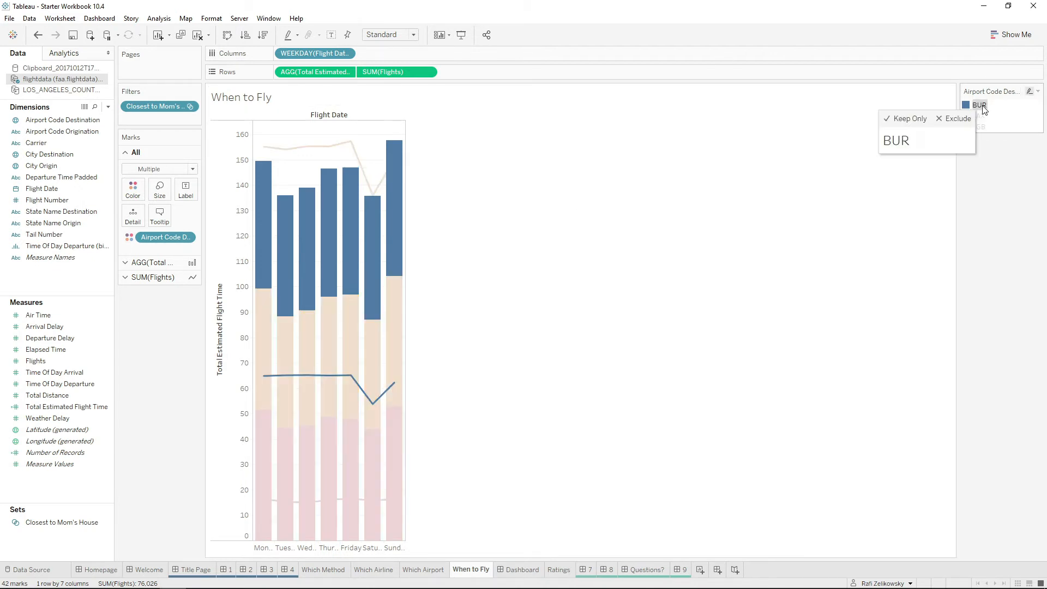
pyautogui.click(981, 116)
pyautogui.click(988, 127)
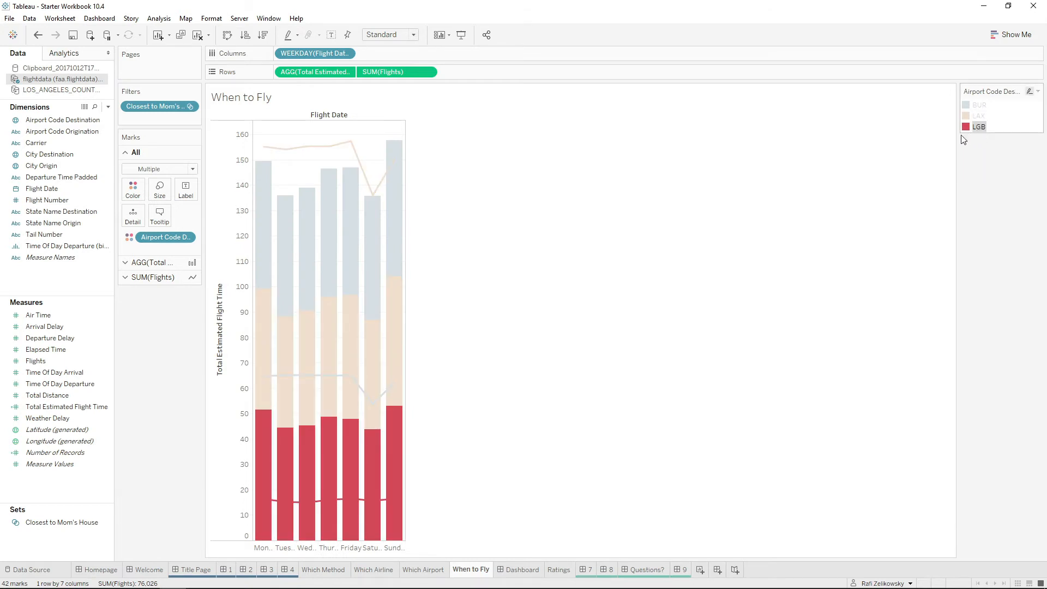
pyautogui.click(985, 127)
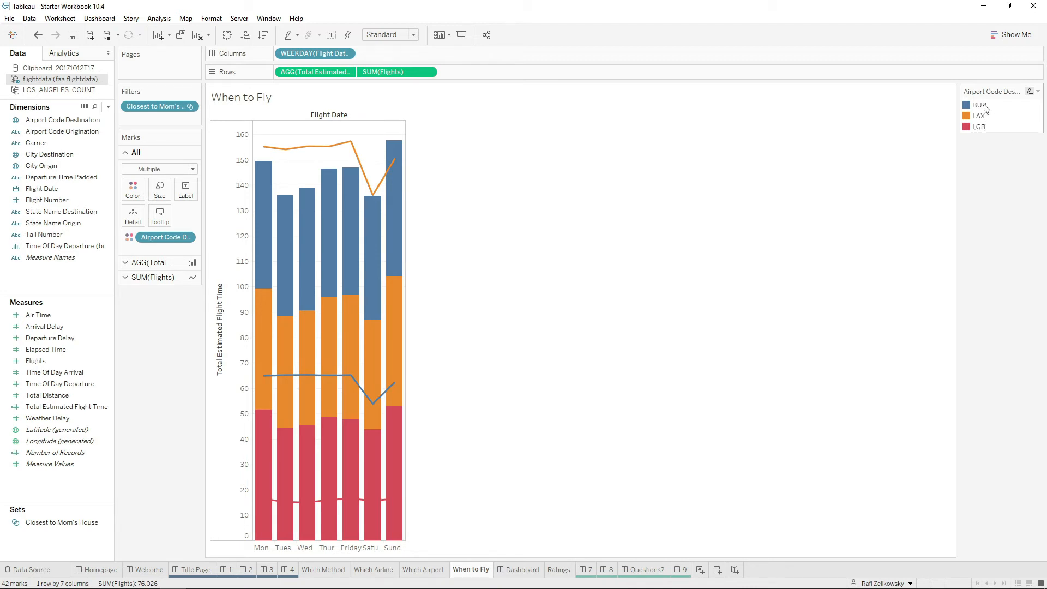
# Reorder the destination airports in the color legend to LAX, BUR, LGB and clear the highlight.
pyautogui.click(984, 106)
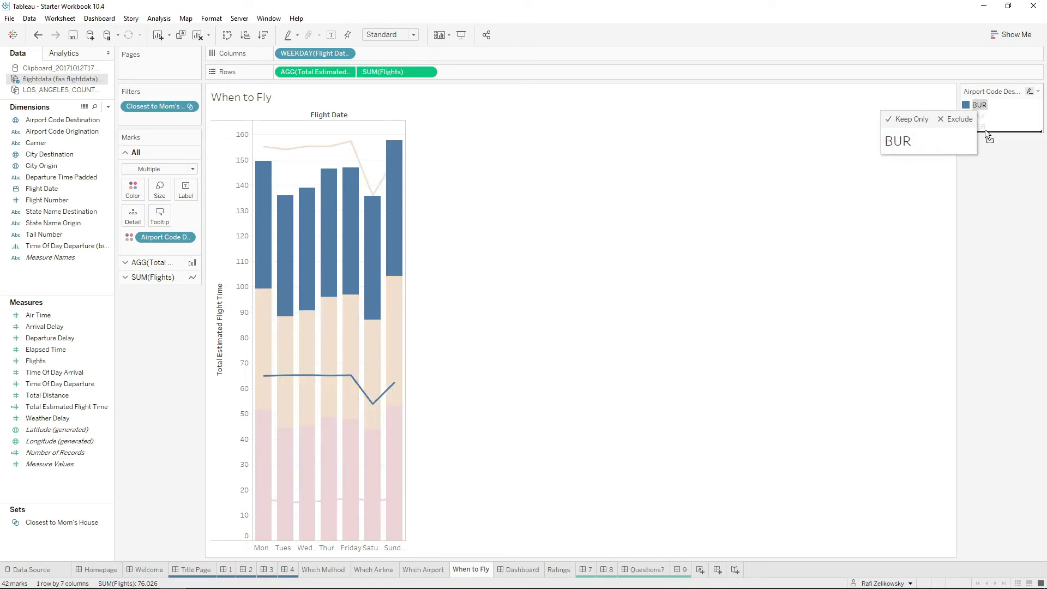
pyautogui.moveTo(984, 130); pyautogui.dragTo(985, 131)
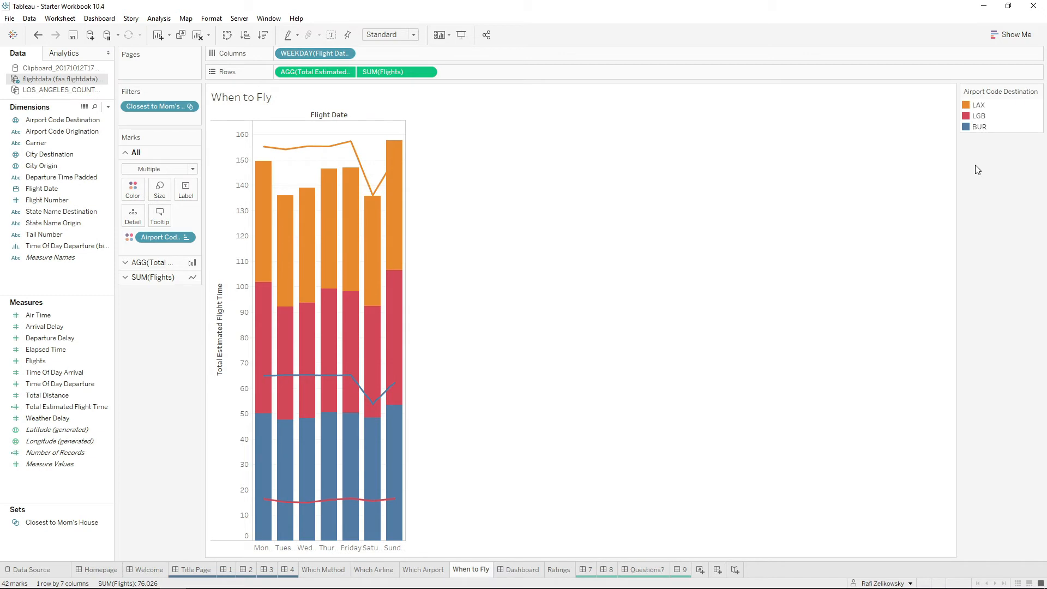
pyautogui.moveTo(981, 116); pyautogui.dragTo(983, 130)
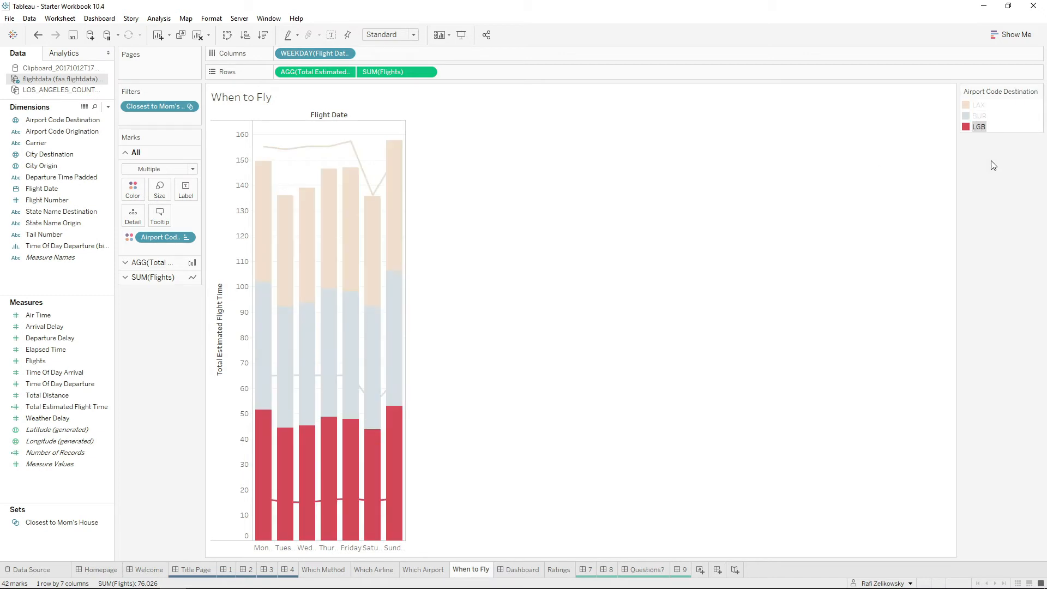
pyautogui.click(993, 165)
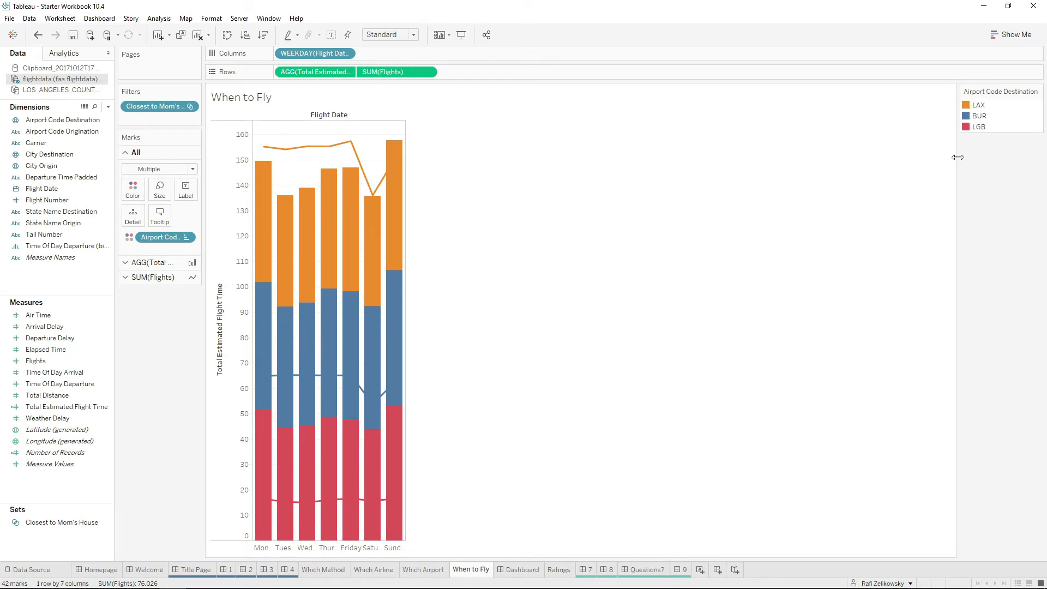
# Move Total Estimated Flight Time after Flights in the rows, then try replacing the airport coloring with Measure Names and undo that replacement.
pyautogui.moveTo(314, 70); pyautogui.dragTo(482, 75)
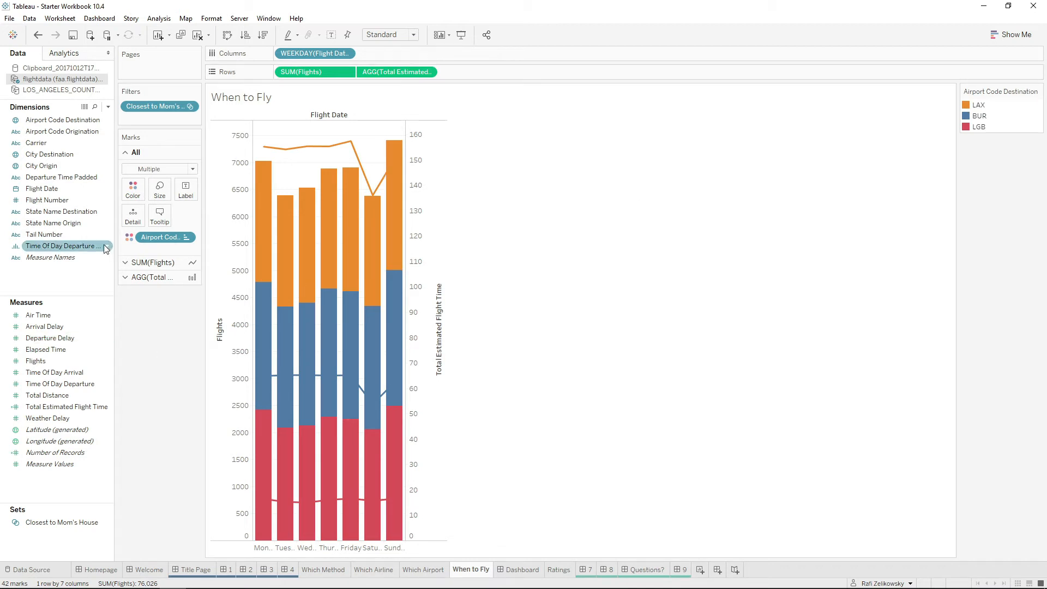
pyautogui.moveTo(54, 259); pyautogui.dragTo(131, 192)
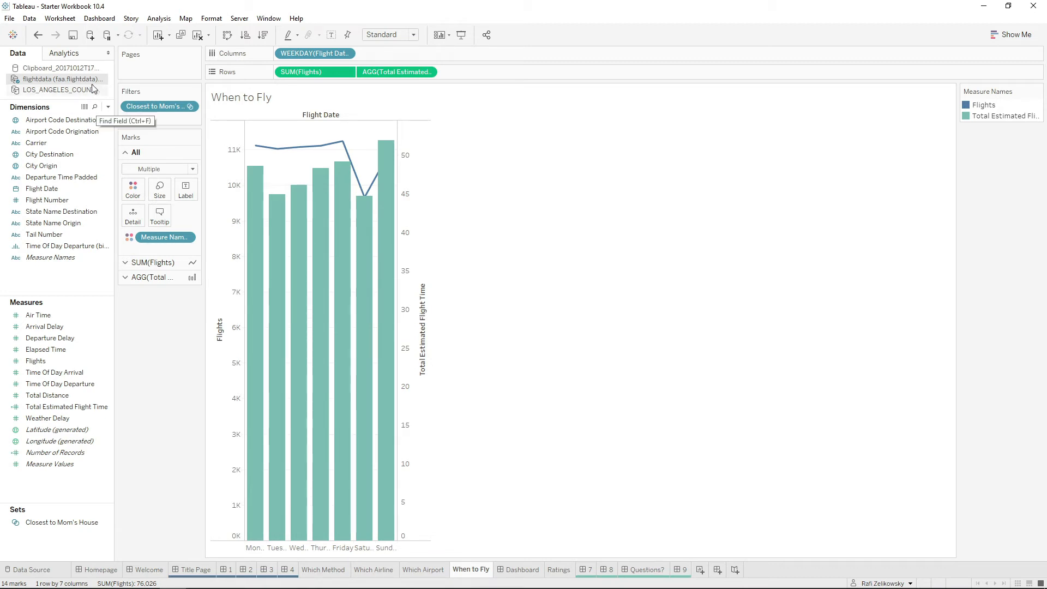
pyautogui.click(38, 34)
# Add Measure Names to the marks of both measures as a second color field alongside Airport Code Destination.
pyautogui.moveTo(65, 257); pyautogui.dragTo(152, 250)
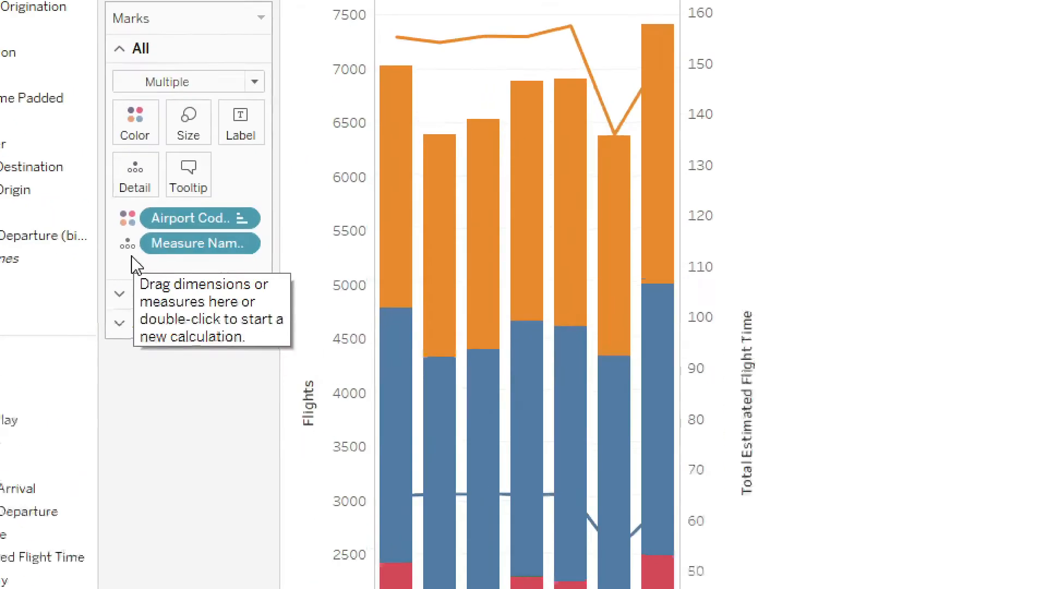
pyautogui.click(131, 249)
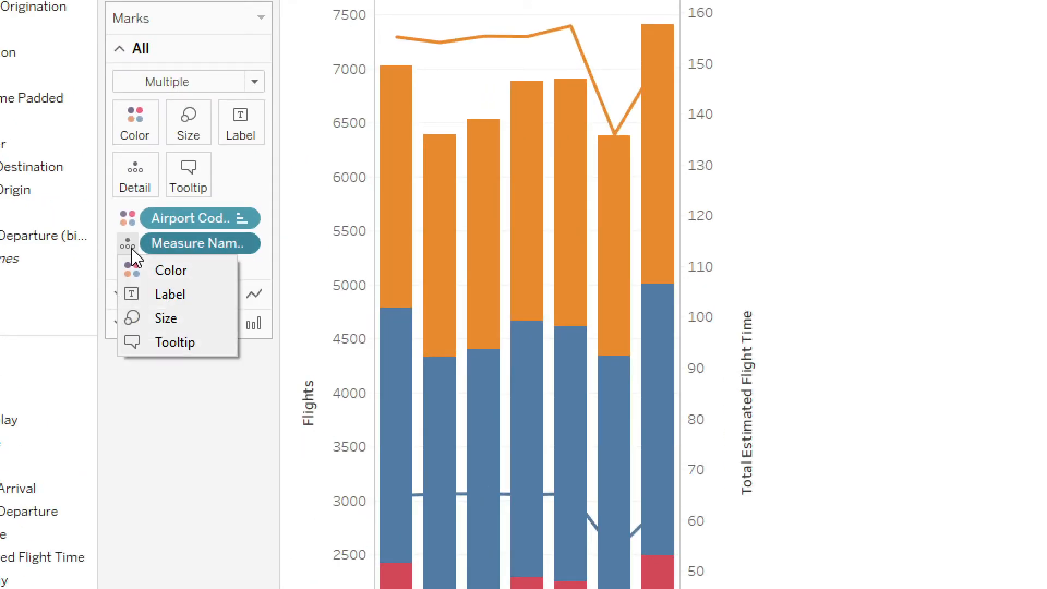
pyautogui.click(165, 280)
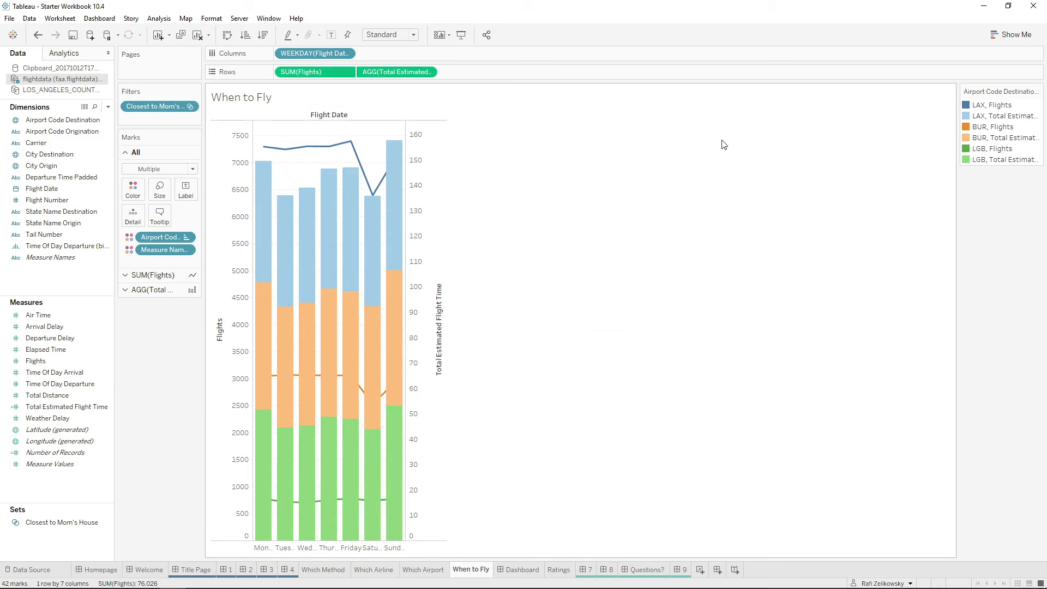
# Highlight LAX Flights and LAX Total Estimated Flight Time in turn through the color legend, and clear the highlight.
pyautogui.click(993, 105)
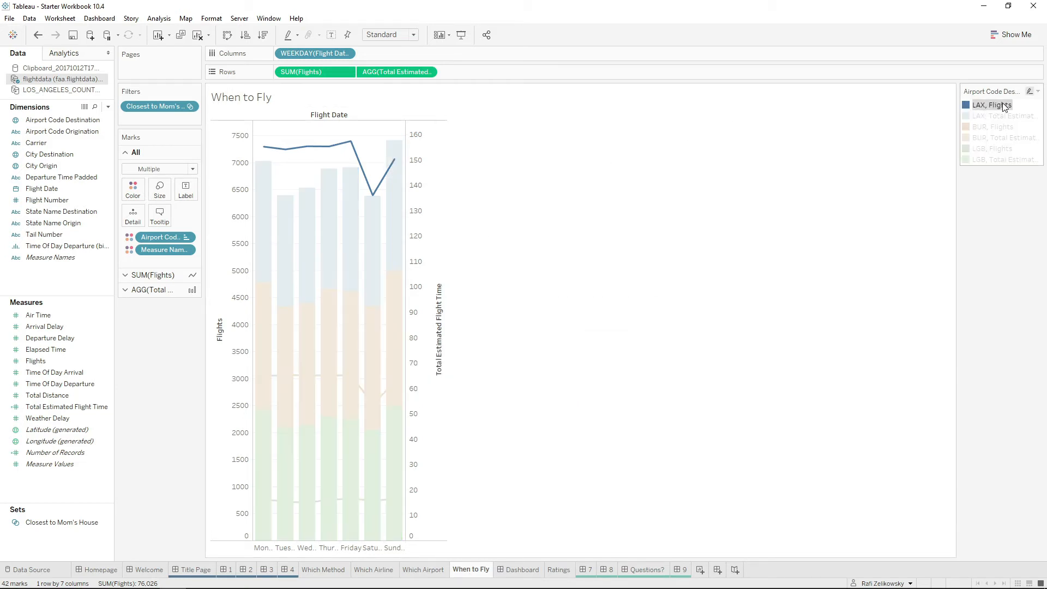
pyautogui.click(1006, 106)
pyautogui.click(1009, 117)
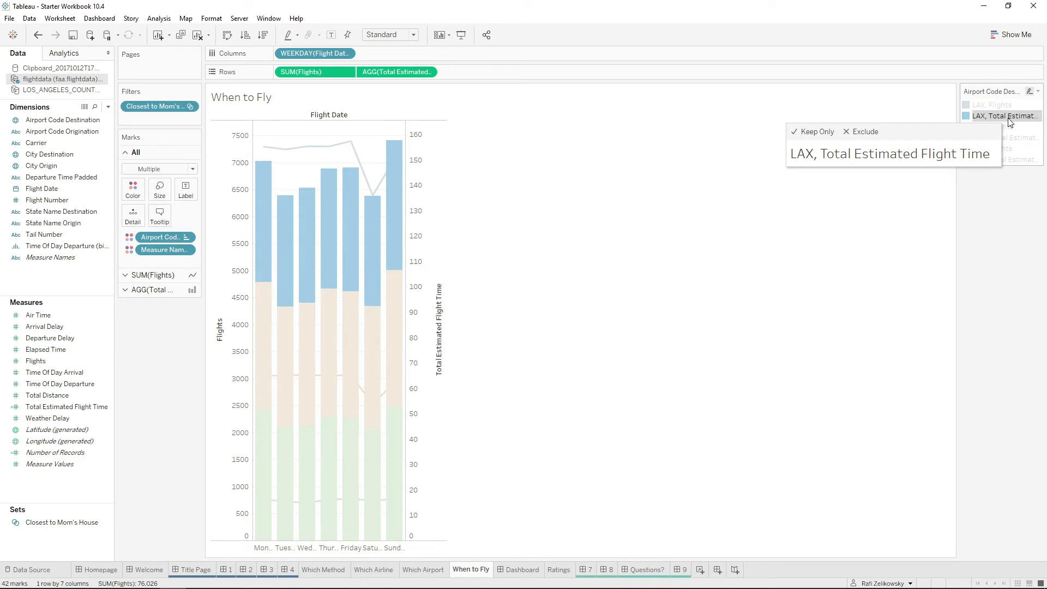
pyautogui.click(1008, 117)
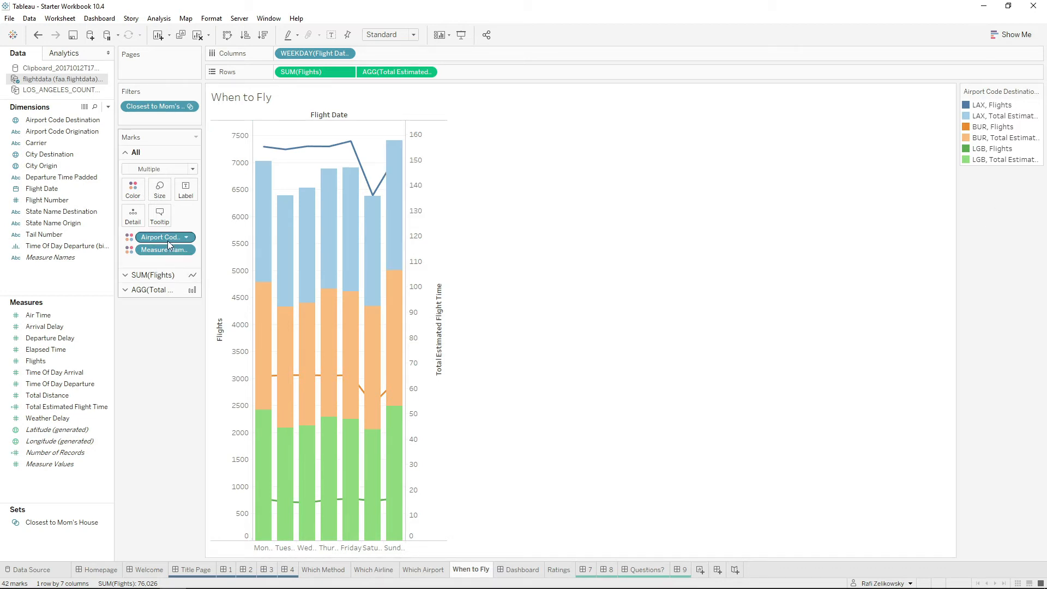
# Try Measure Names ahead of the airport color field, restore that order, and move Flights back after Total Estimated Flight Time in the rows.
pyautogui.moveTo(164, 238); pyautogui.dragTo(161, 262)
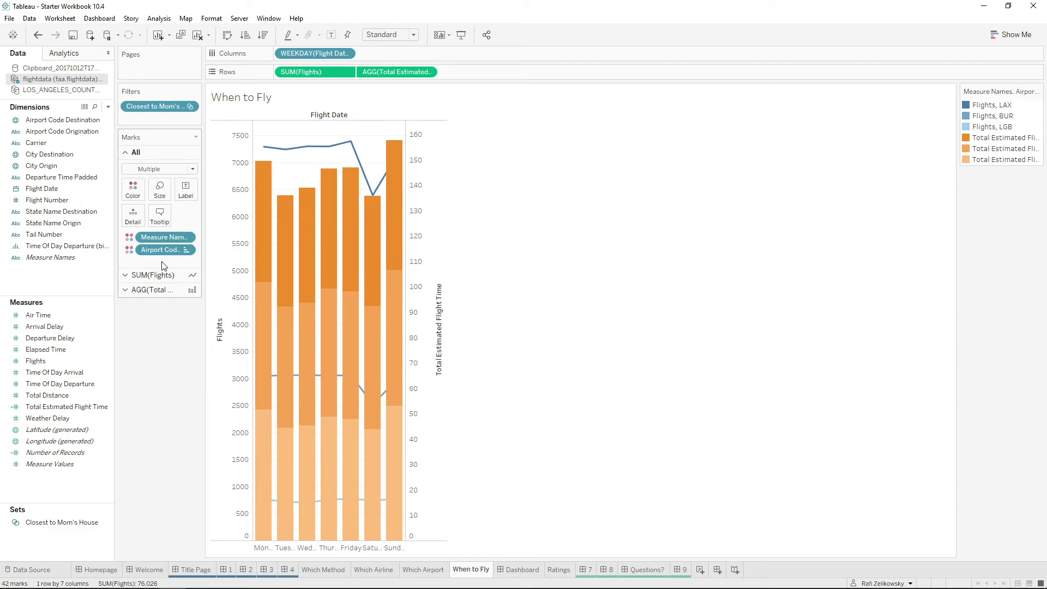
pyautogui.moveTo(163, 249); pyautogui.dragTo(172, 232)
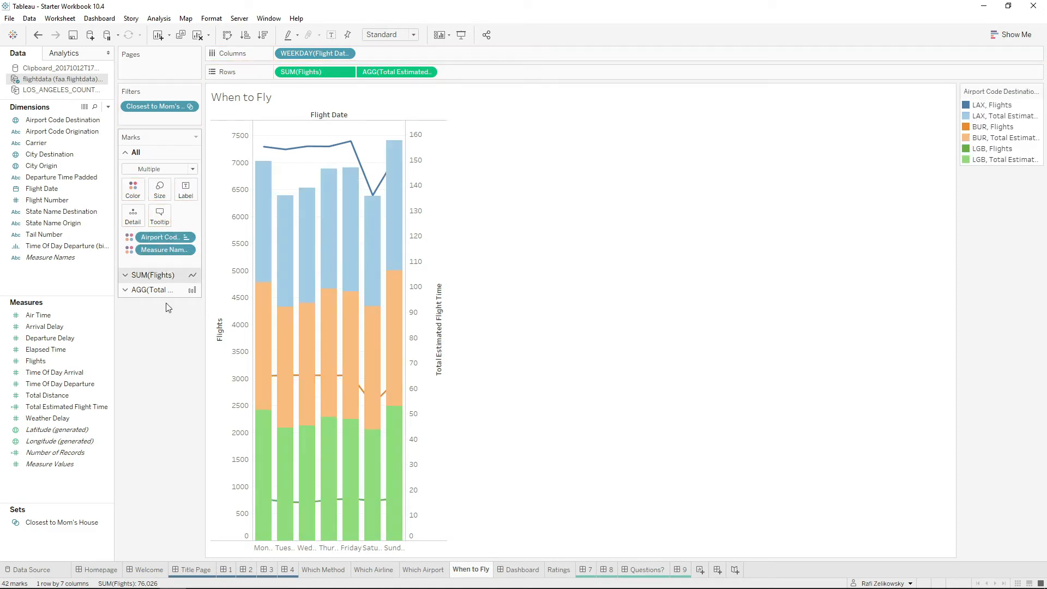
pyautogui.moveTo(321, 77); pyautogui.dragTo(483, 75)
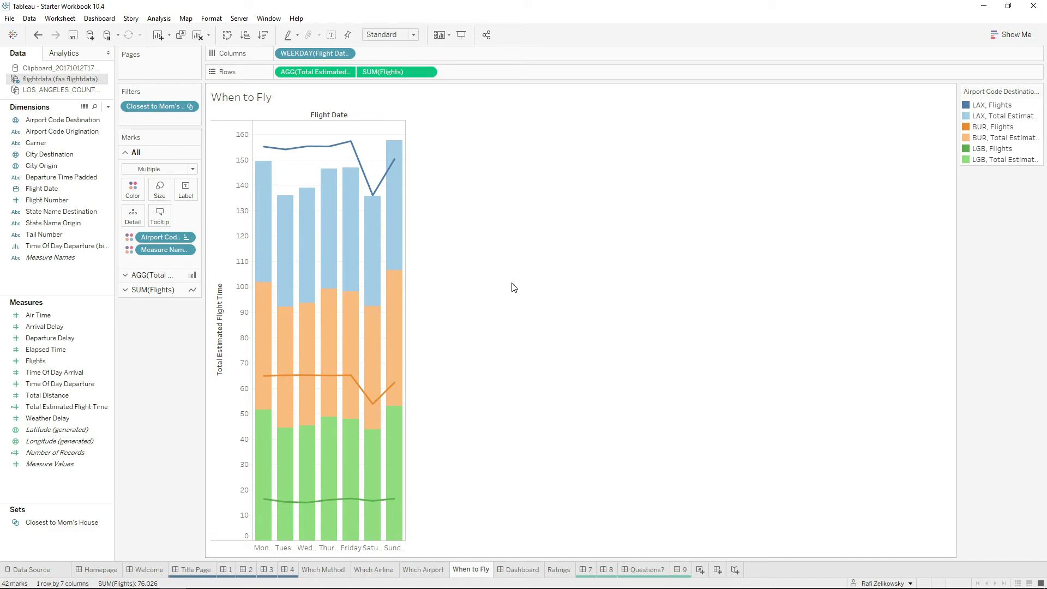
# Open the empty dashboard and rename it "How to Get Tacos Quickly".
pyautogui.click(525, 568)
pyautogui.doubleClick(527, 569)
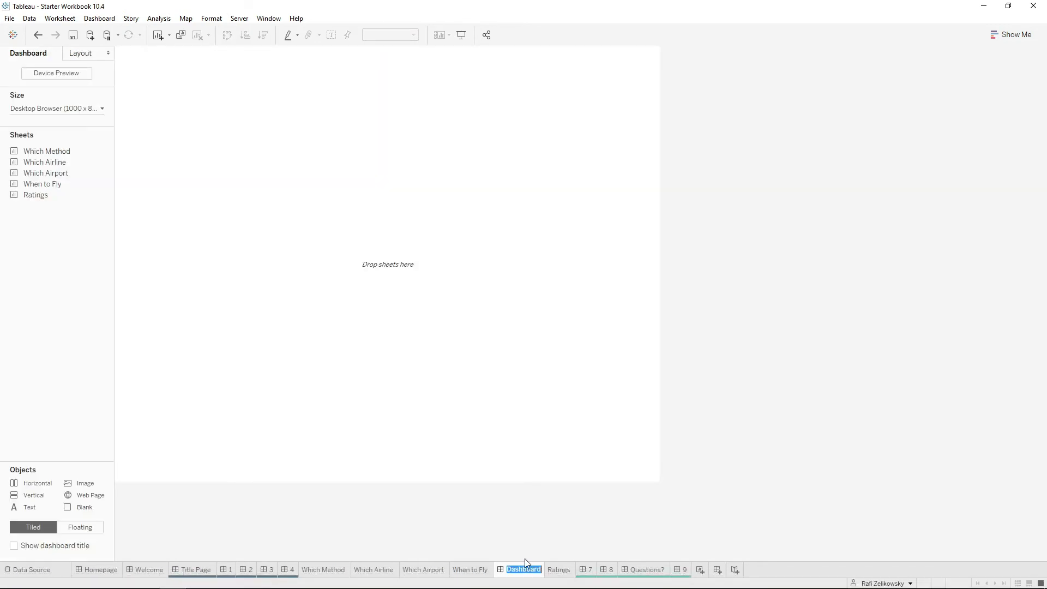
pyautogui.write('How to Get Tacos Quickly')
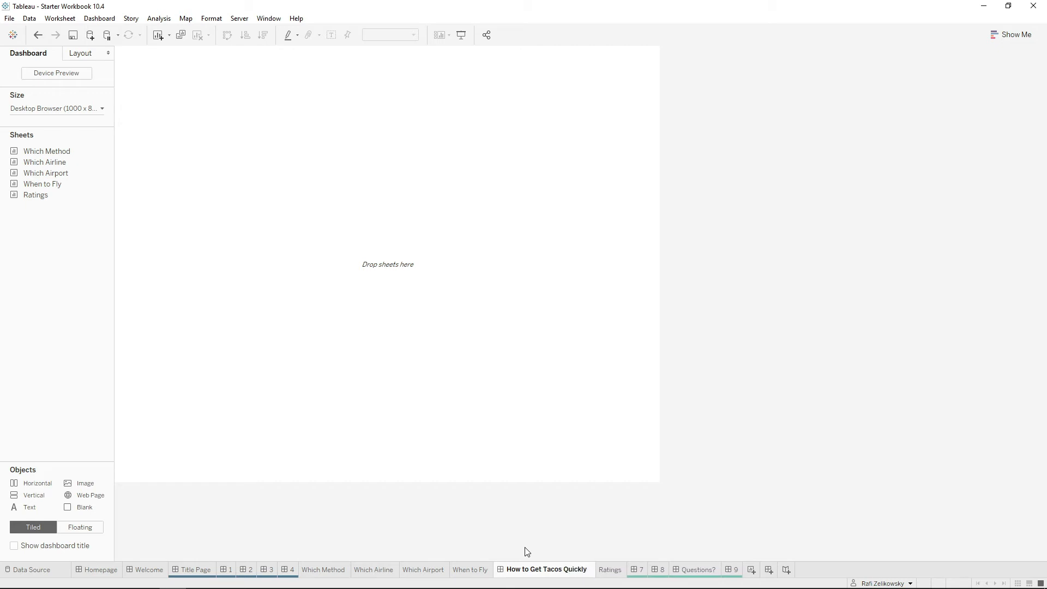
pyautogui.press('Return')
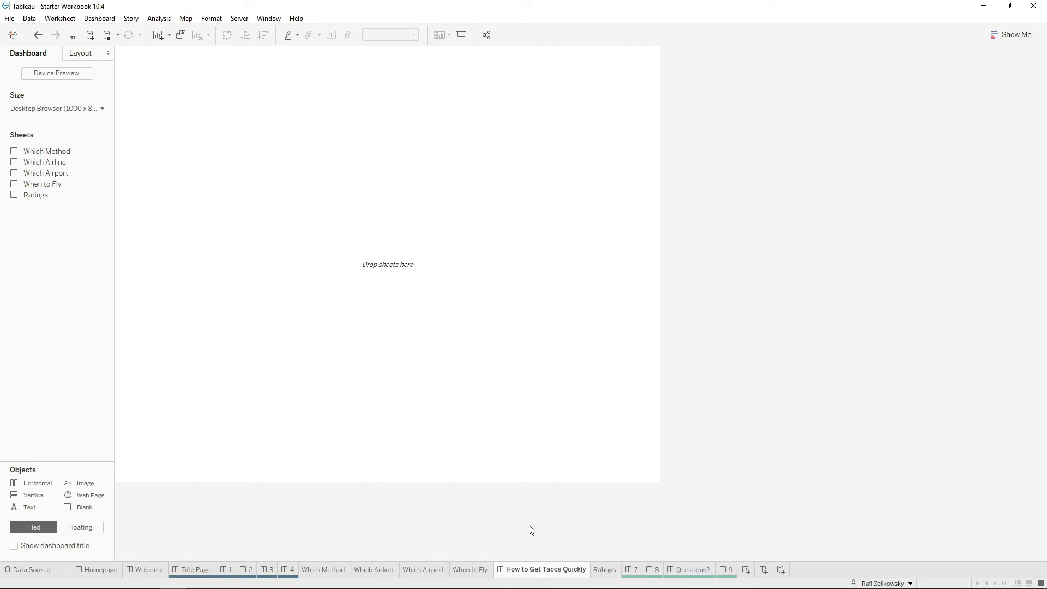
# Add the Which Airline sheet to the dashboard and fit it to Entire View.
pyautogui.moveTo(53, 166)
pyautogui.moveTo(54, 166); pyautogui.dragTo(314, 162)
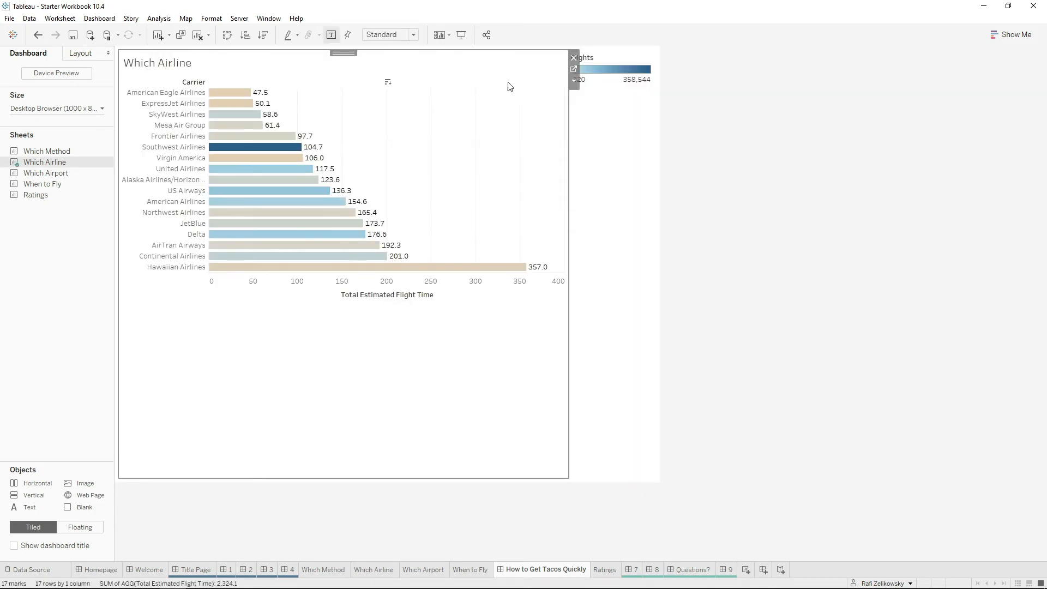
pyautogui.click(406, 34)
pyautogui.click(402, 81)
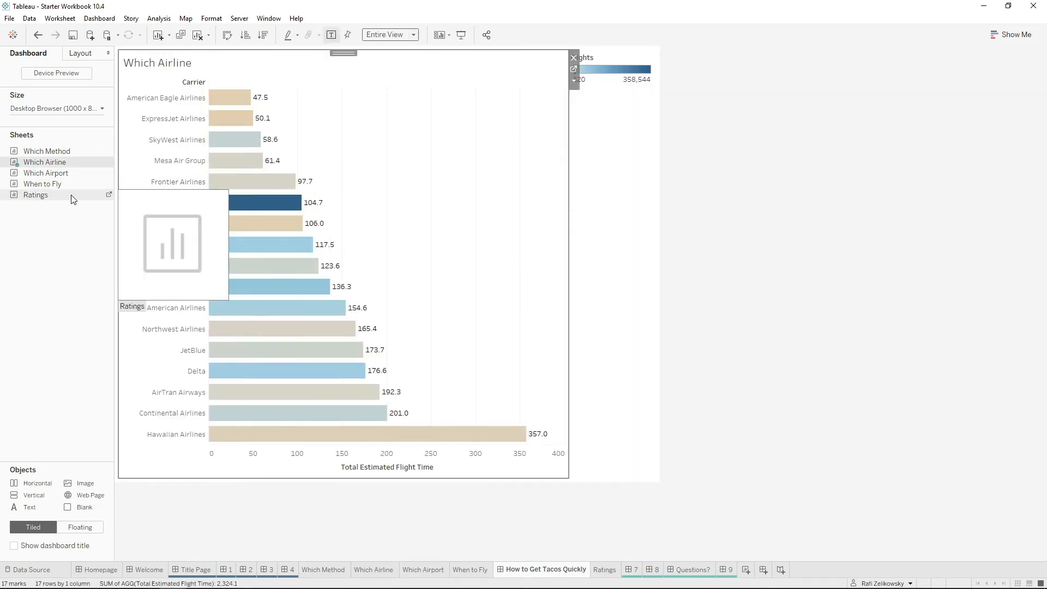
# Place the Which Airport map to the left of Which Airline and the When to Fly chart below Which Airline.
pyautogui.moveTo(54, 173); pyautogui.dragTo(185, 164)
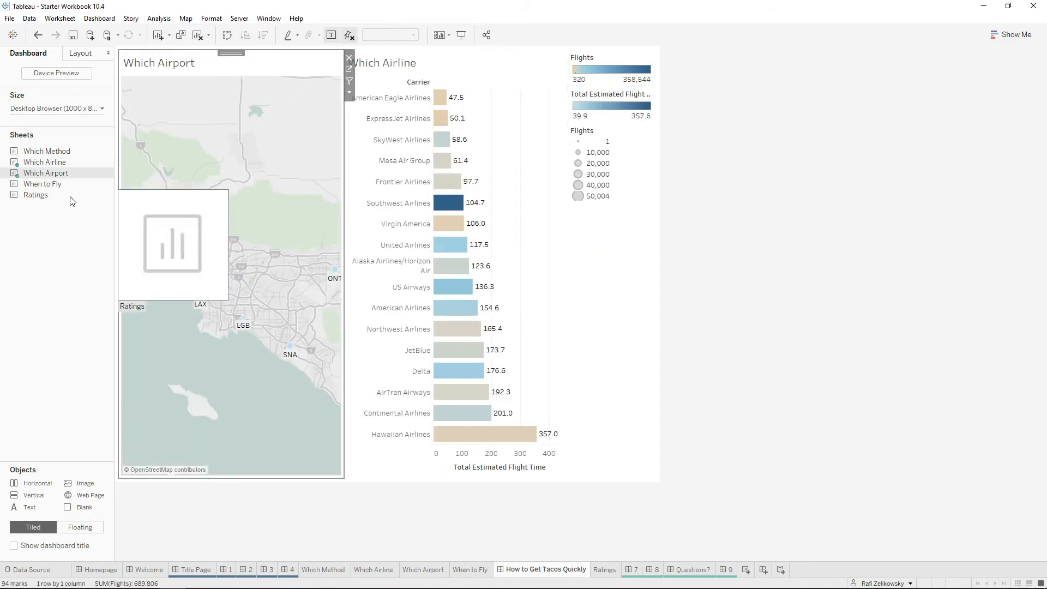
pyautogui.moveTo(55, 183)
pyautogui.mouseDown()
pyautogui.moveTo(341, 373)
pyautogui.moveTo(239, 374)
pyautogui.moveTo(430, 371)
pyautogui.mouseUp()
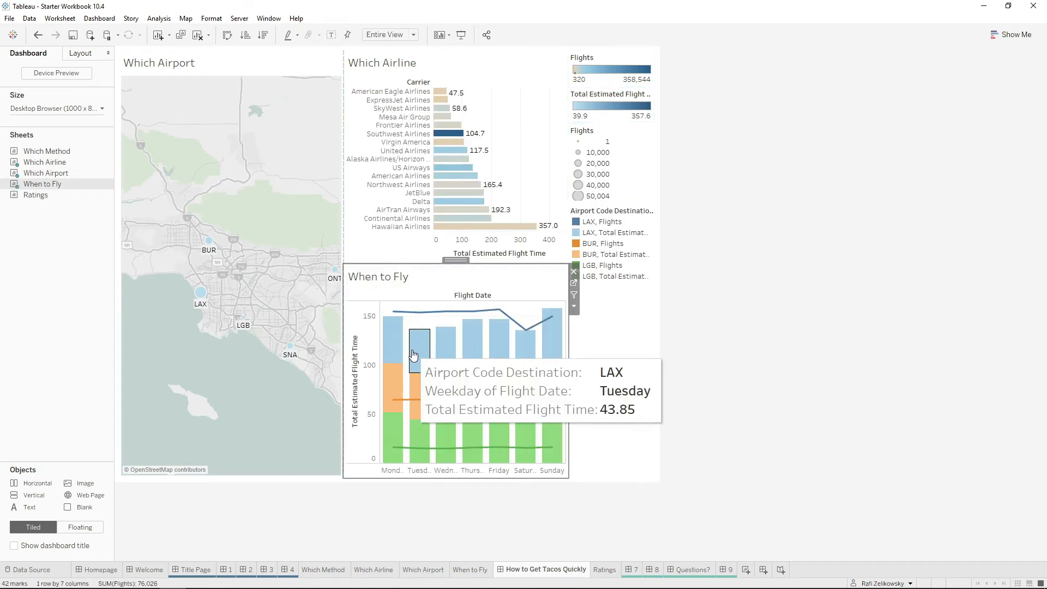
pyautogui.click(725, 245)
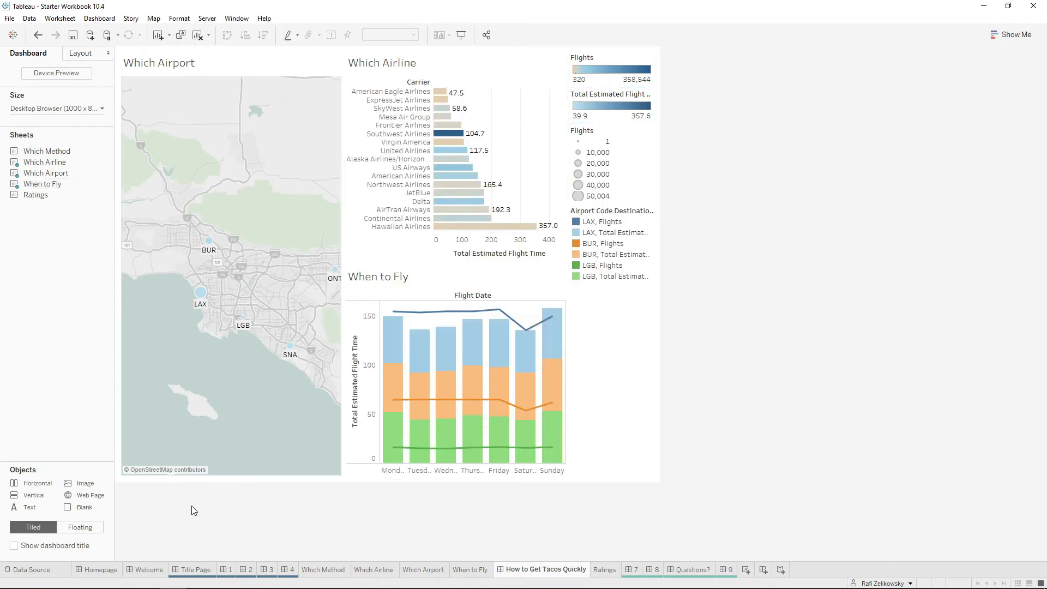
# Show the dashboard title and insert the Tacos.jpg image from the Hidden in Plain Sight folder over the Which Airport map.
pyautogui.click(60, 545)
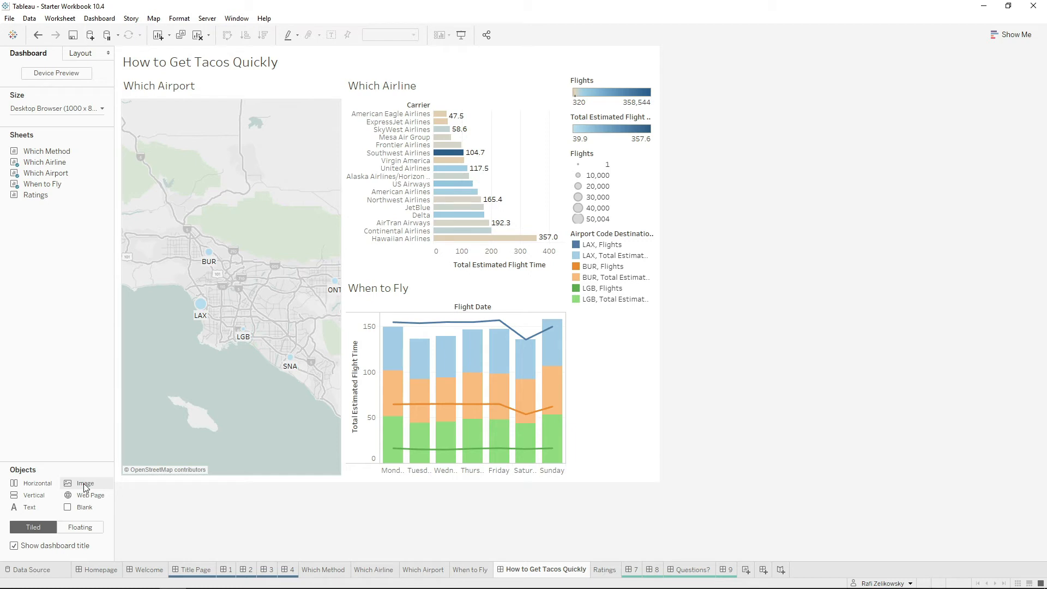
pyautogui.moveTo(83, 483); pyautogui.dragTo(148, 108)
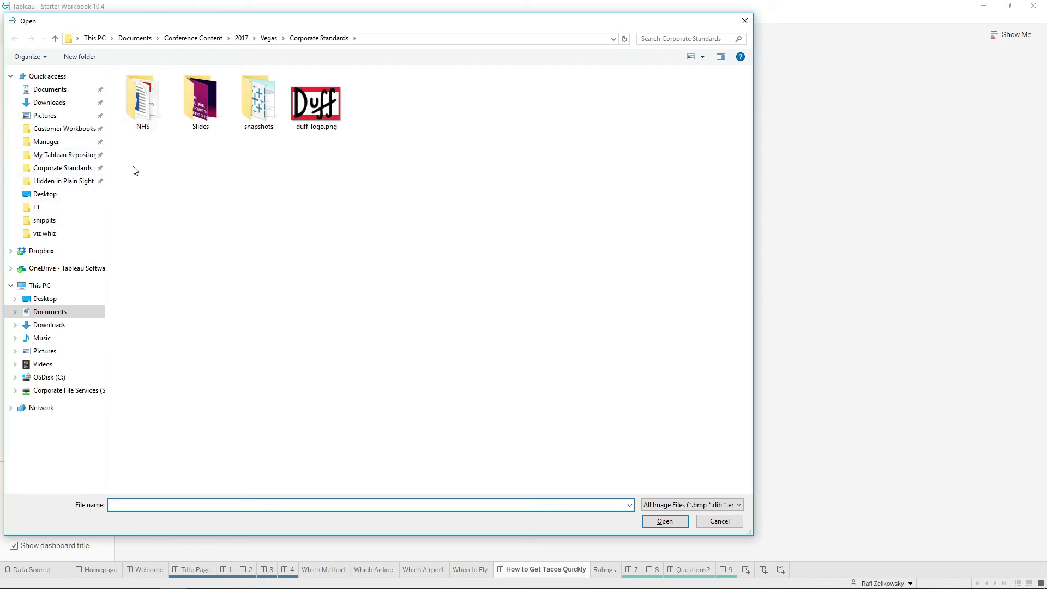
pyautogui.click(54, 181)
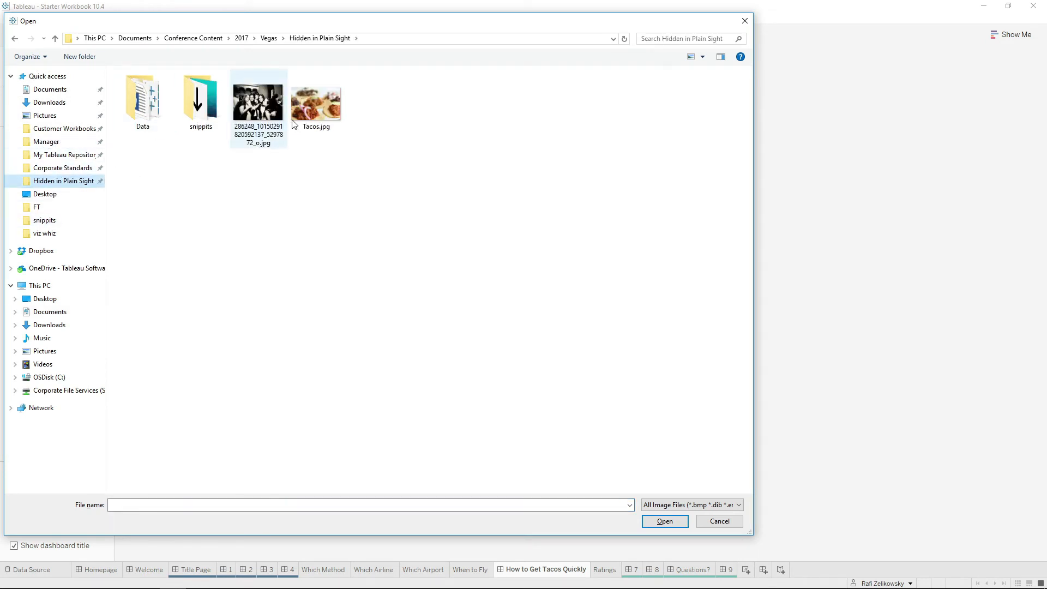
pyautogui.click(303, 100)
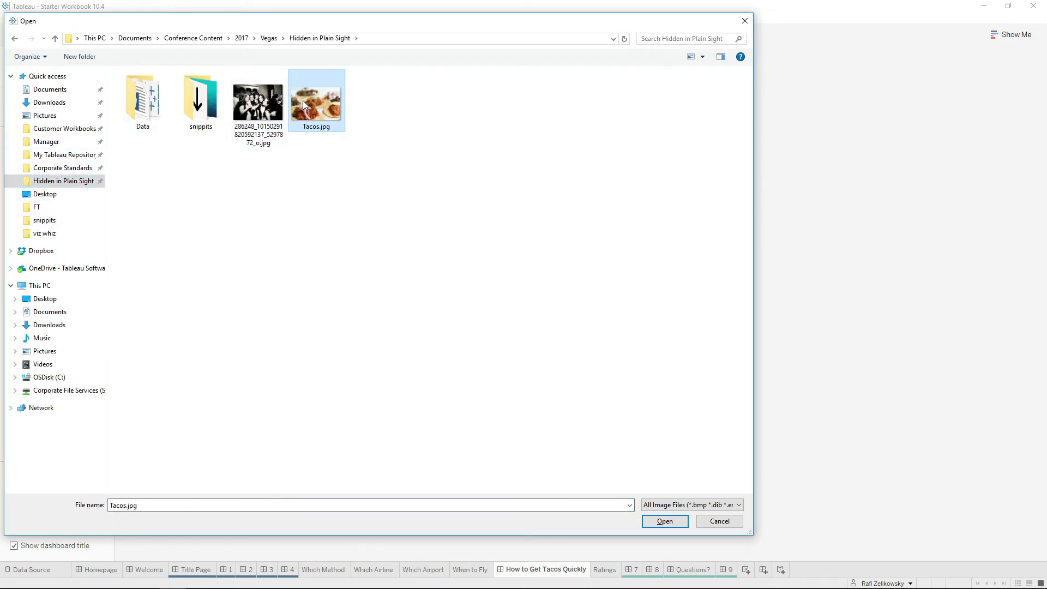
pyautogui.click(674, 520)
# Shrink the floating taco image to fit within the map's width and place it over the upper part of the Which Airport map.
pyautogui.click(426, 127)
pyautogui.click(398, 165)
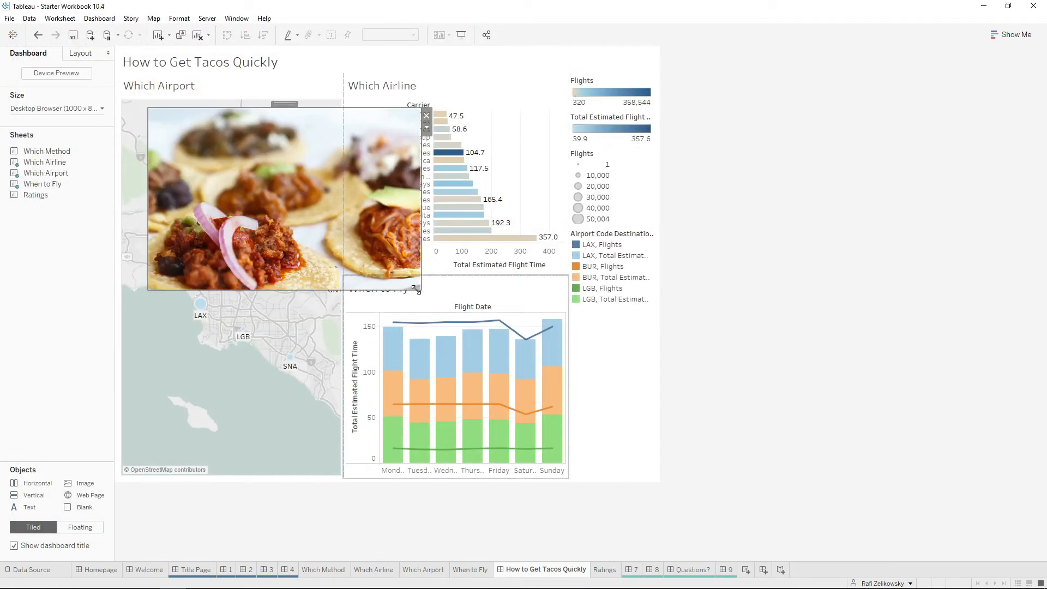
pyautogui.moveTo(360, 251); pyautogui.dragTo(358, 249)
pyautogui.moveTo(254, 106); pyautogui.dragTo(242, 103)
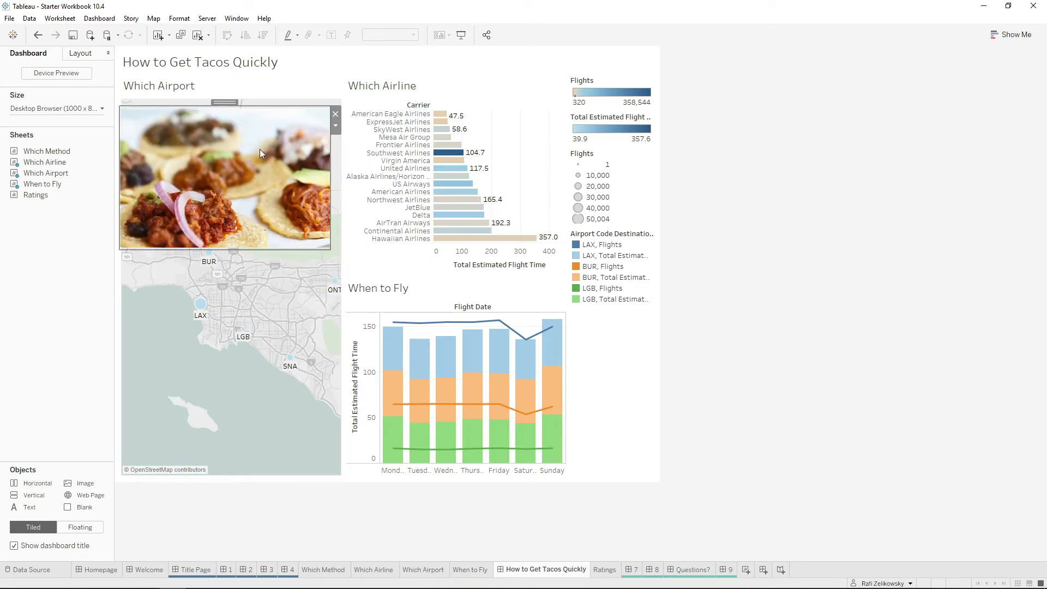
pyautogui.moveTo(219, 102); pyautogui.dragTo(223, 101)
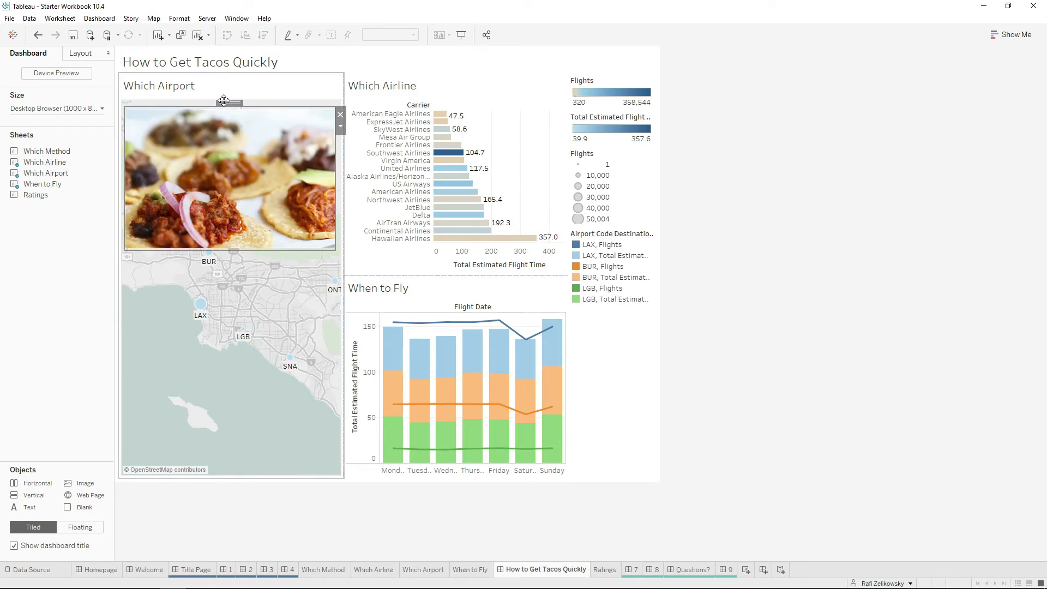
# Set the low-end colour of the Flights colour legend to tan #dabf95, sampled from a tortilla in the image, and save it as a custom colour.
pyautogui.doubleClick(603, 99)
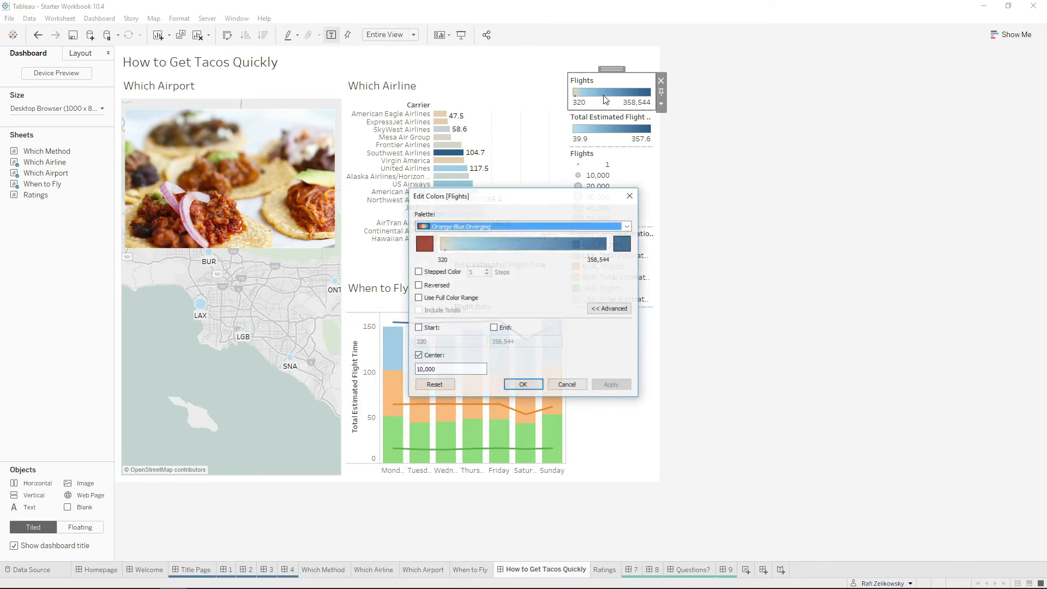
pyautogui.click(425, 245)
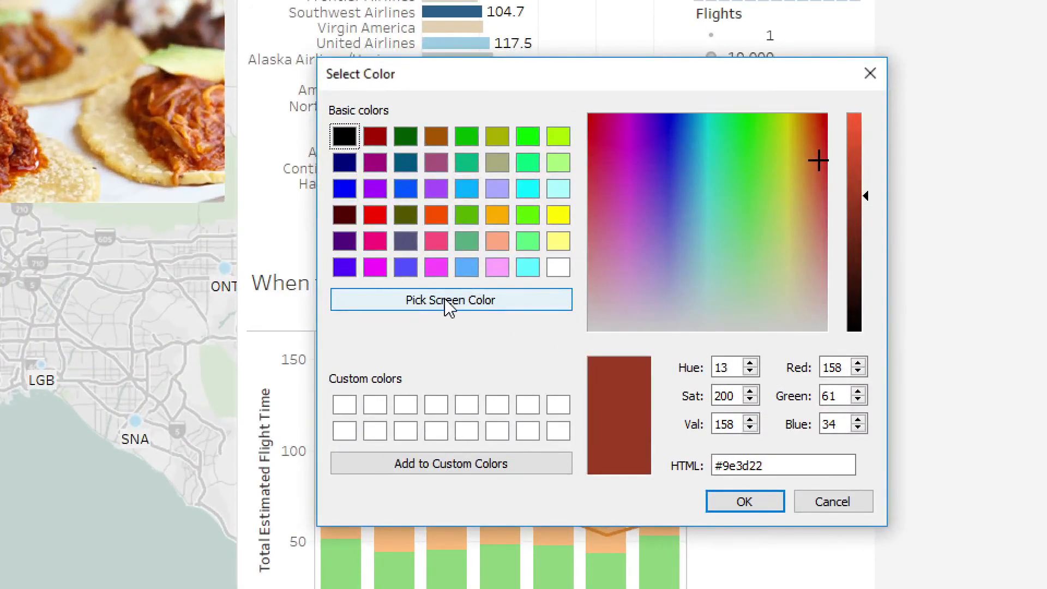
pyautogui.click(455, 311)
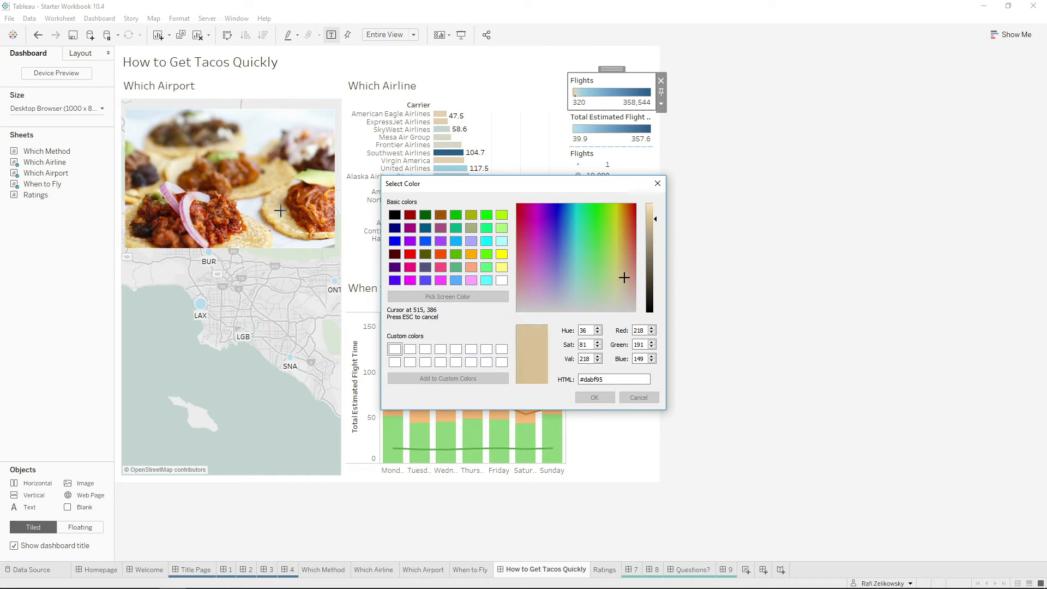
pyautogui.click(283, 212)
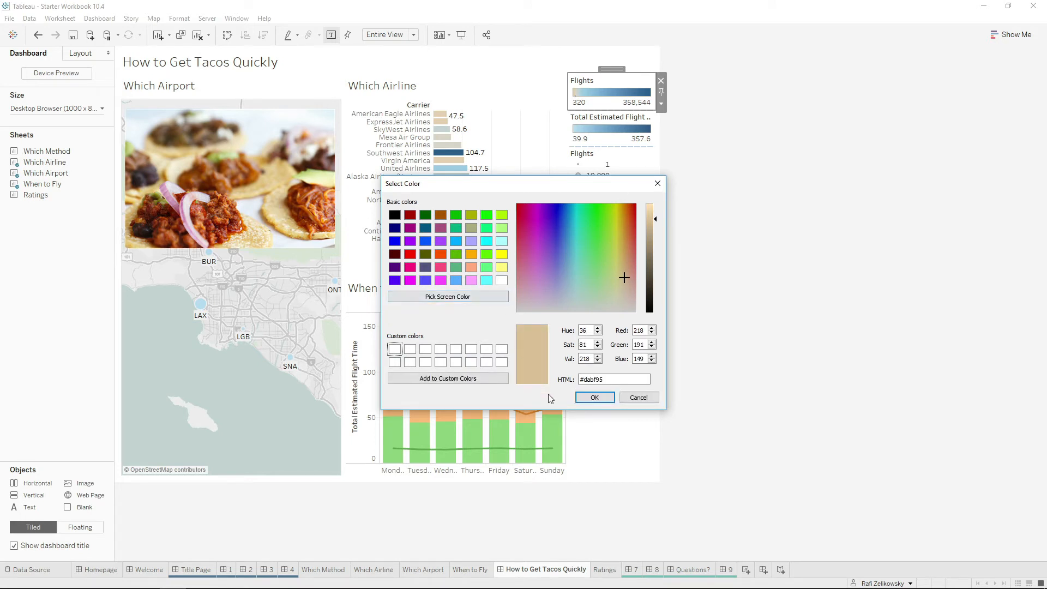
pyautogui.click(410, 378)
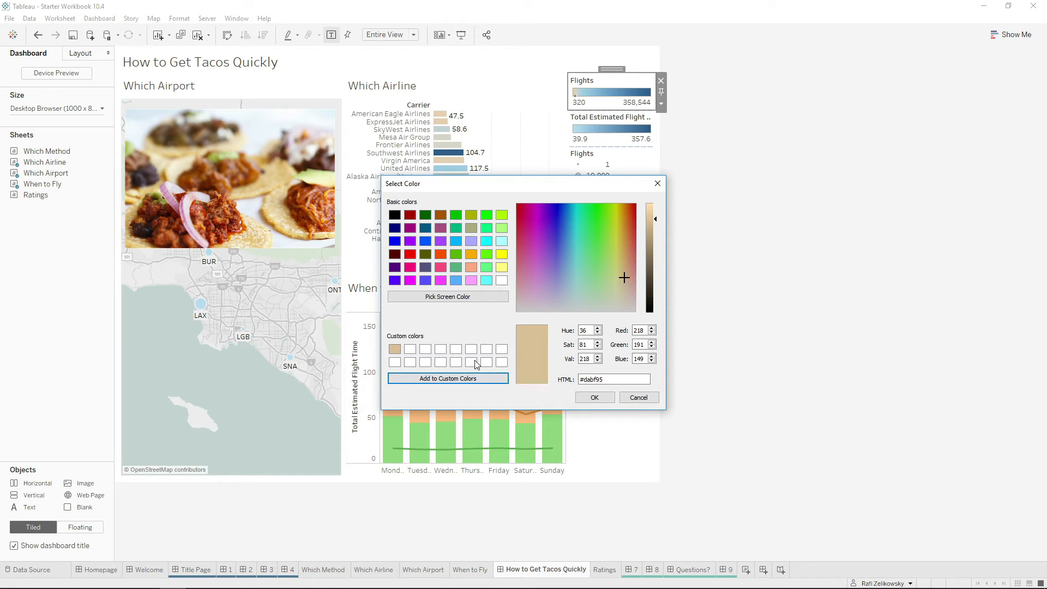
pyautogui.click(597, 398)
# Set the high-end colour of the Flights colour legend to green #c9d384, sampled from the avocado in the taco image, and apply the colours.
pyautogui.click(622, 243)
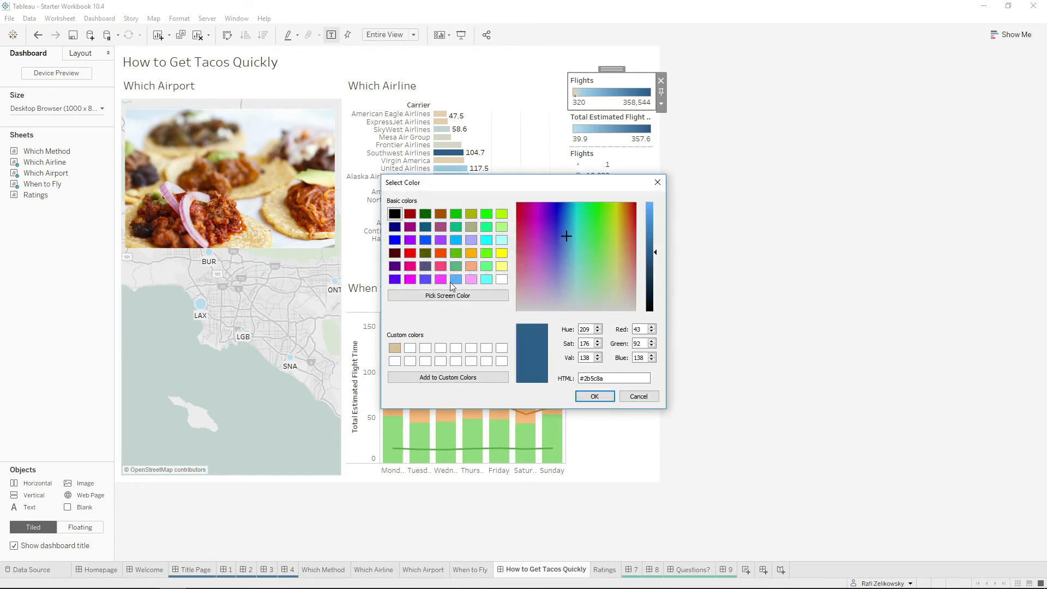
pyautogui.click(477, 296)
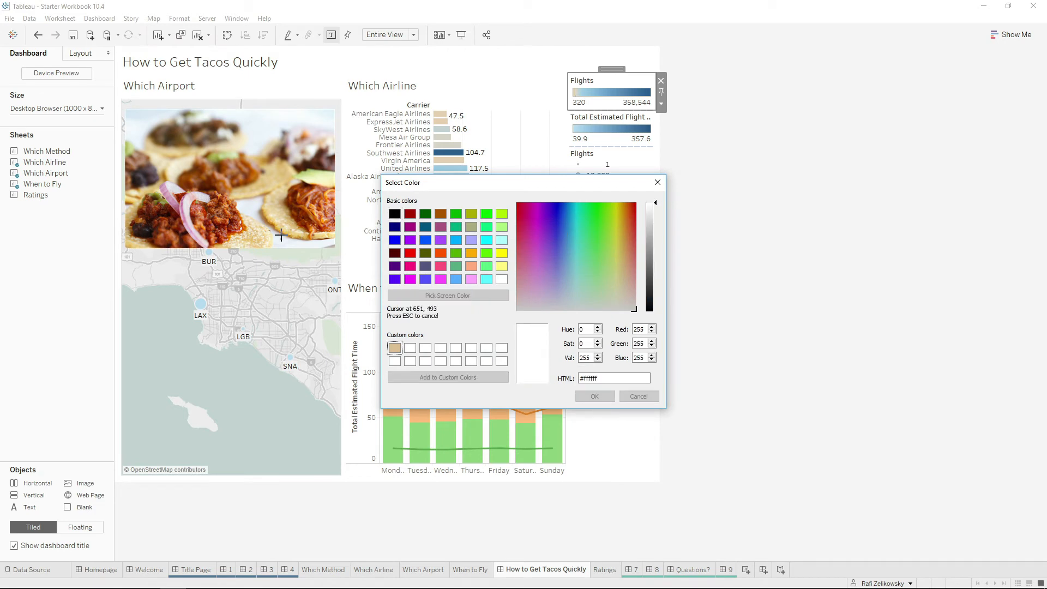
pyautogui.click(306, 177)
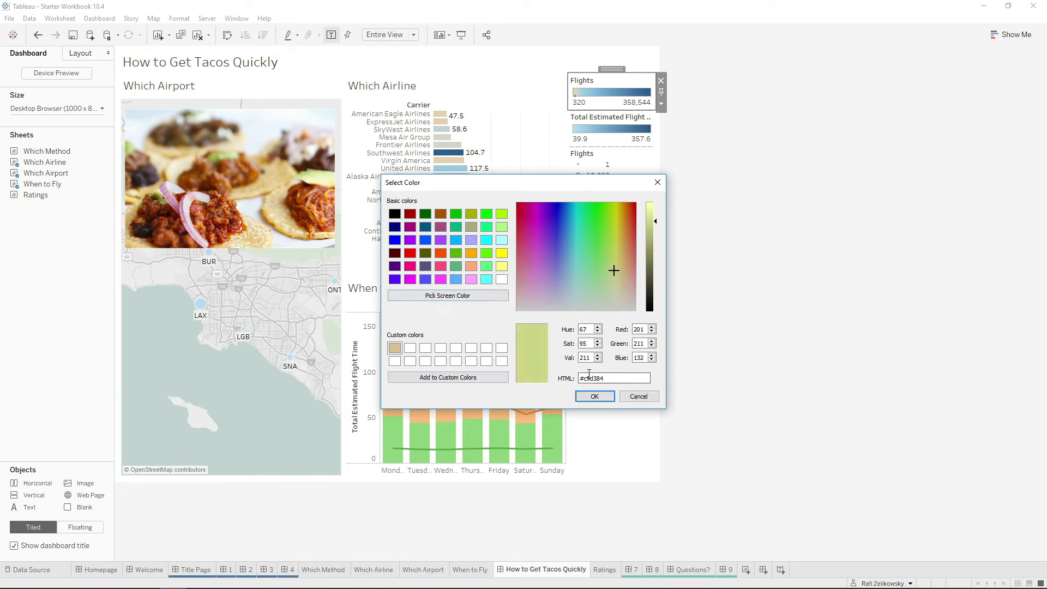
pyautogui.click(587, 398)
pyautogui.click(612, 379)
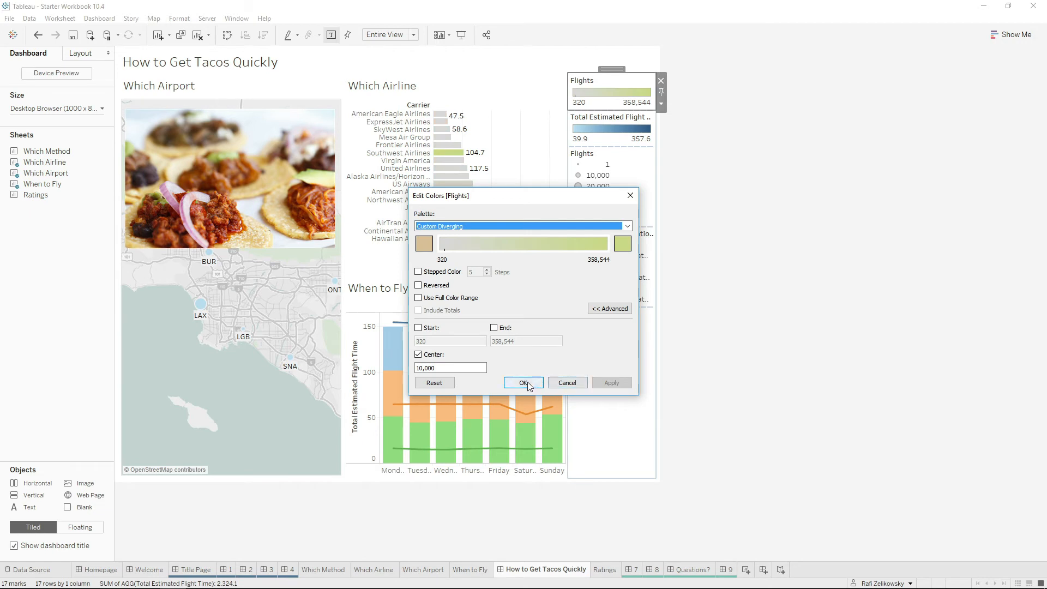
pyautogui.click(526, 381)
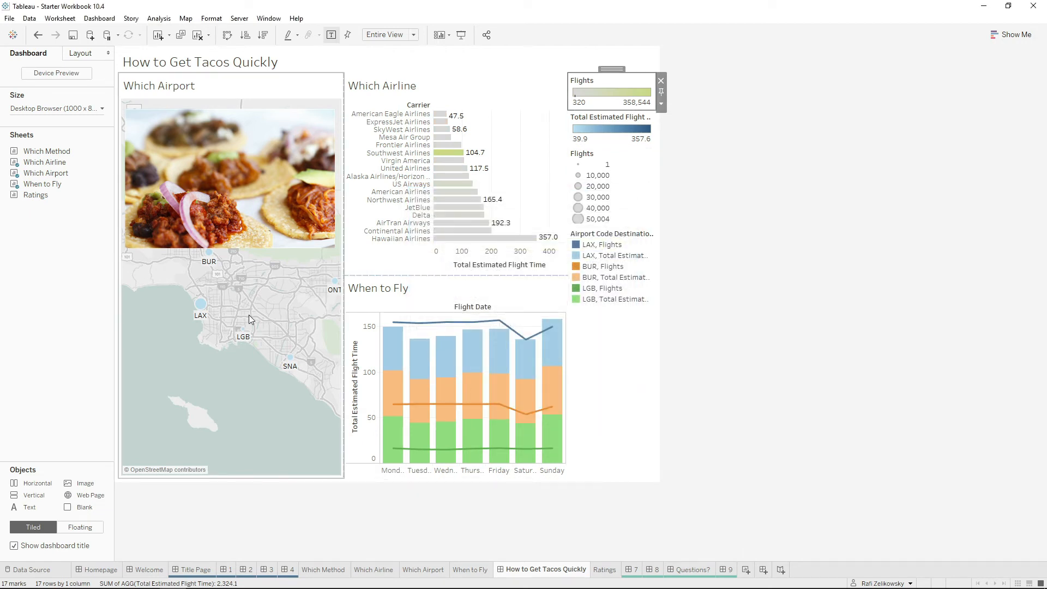
pyautogui.click(602, 299)
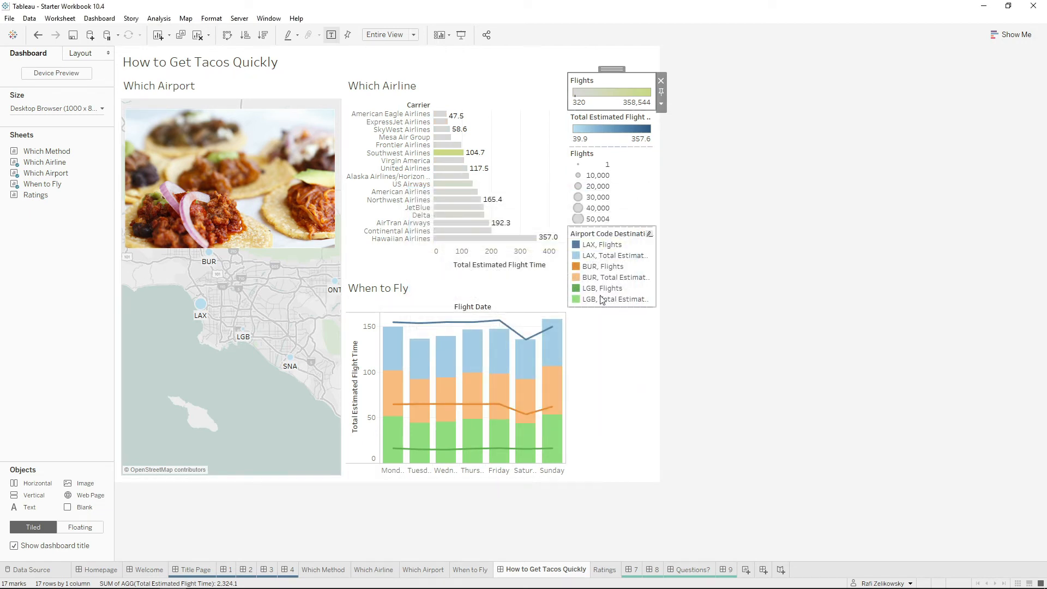
pyautogui.doubleClick(620, 237)
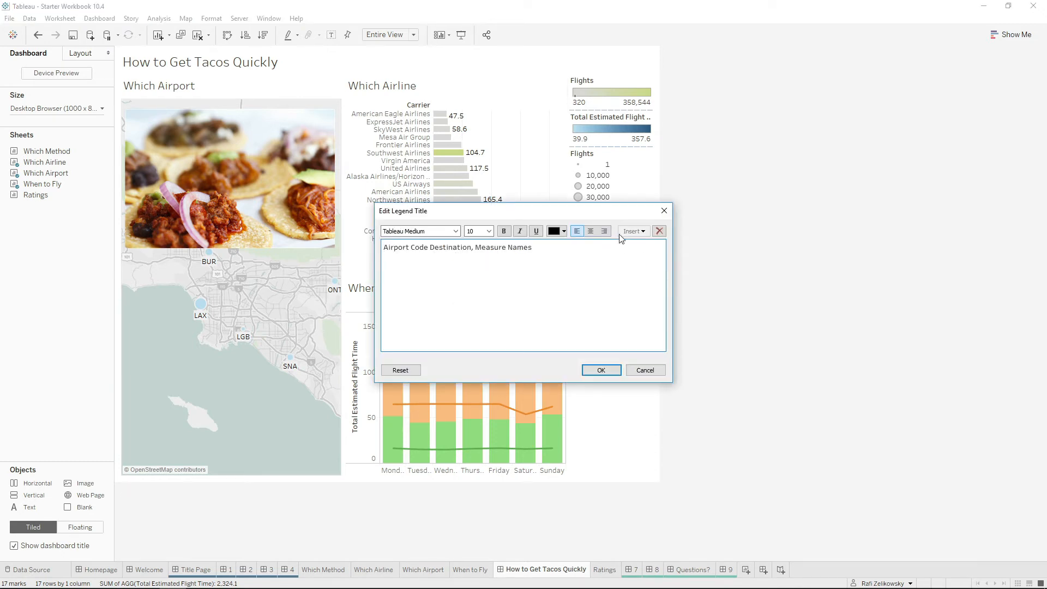
pyautogui.click(664, 210)
# Assign the Tacos colour palette to all items of the Airport Code Destination, Measure Names legend and clear the selection.
pyautogui.doubleClick(610, 256)
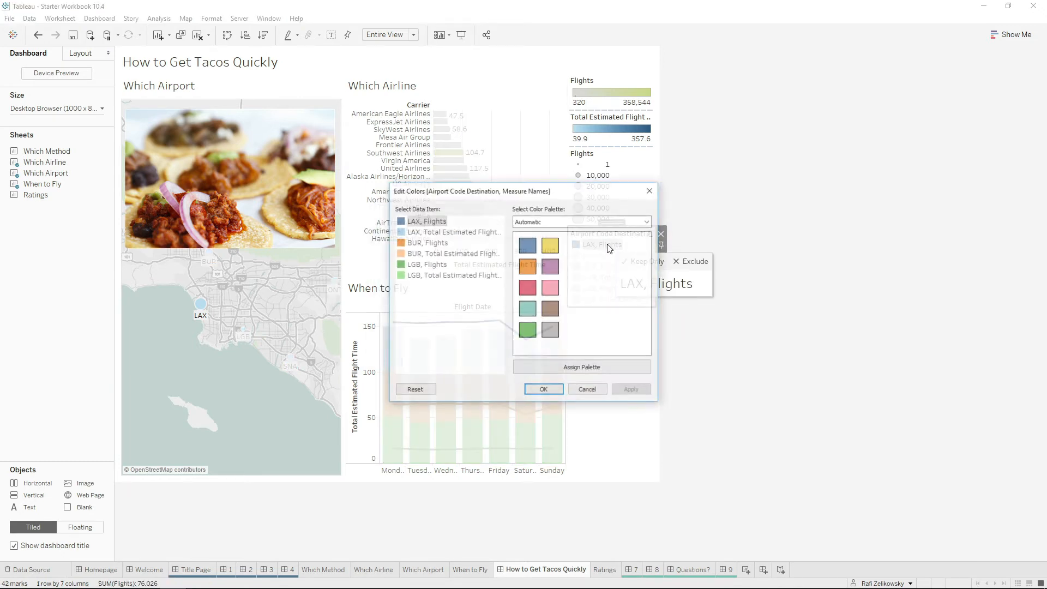
pyautogui.click(572, 221)
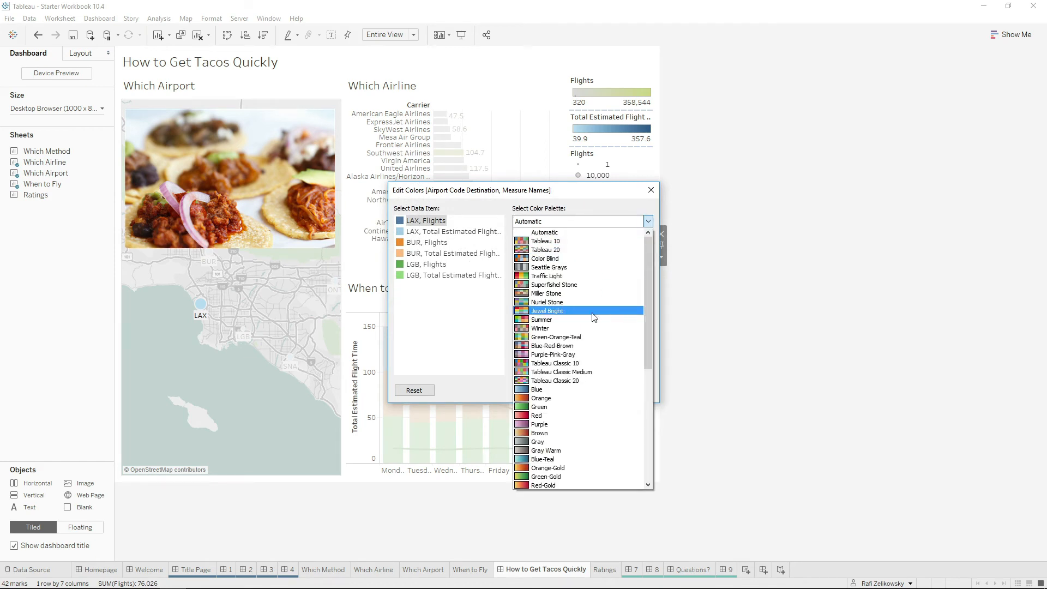
pyautogui.scroll(-3, 600, 454)
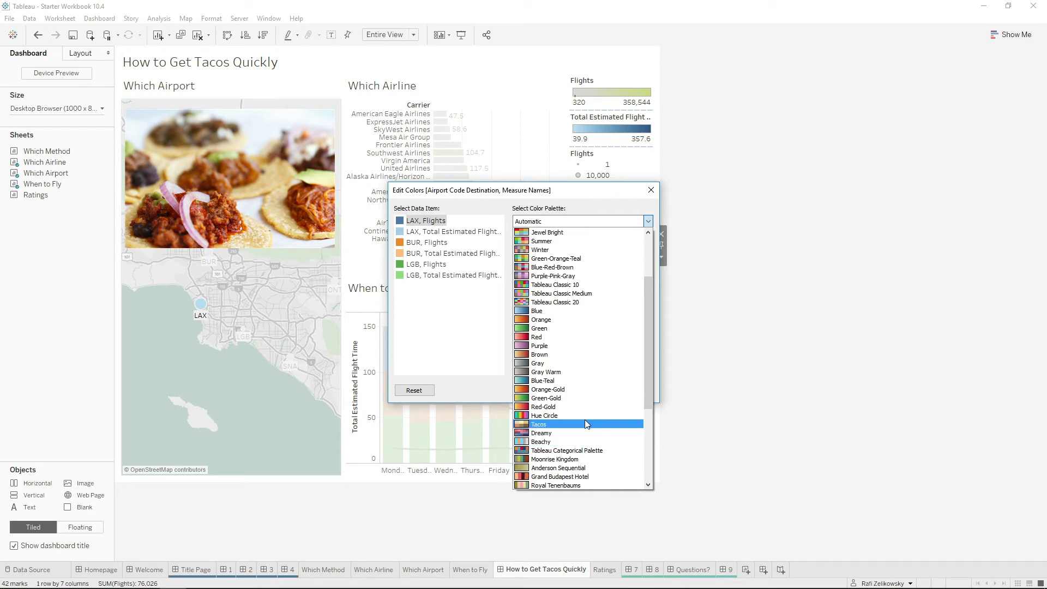
pyautogui.click(583, 424)
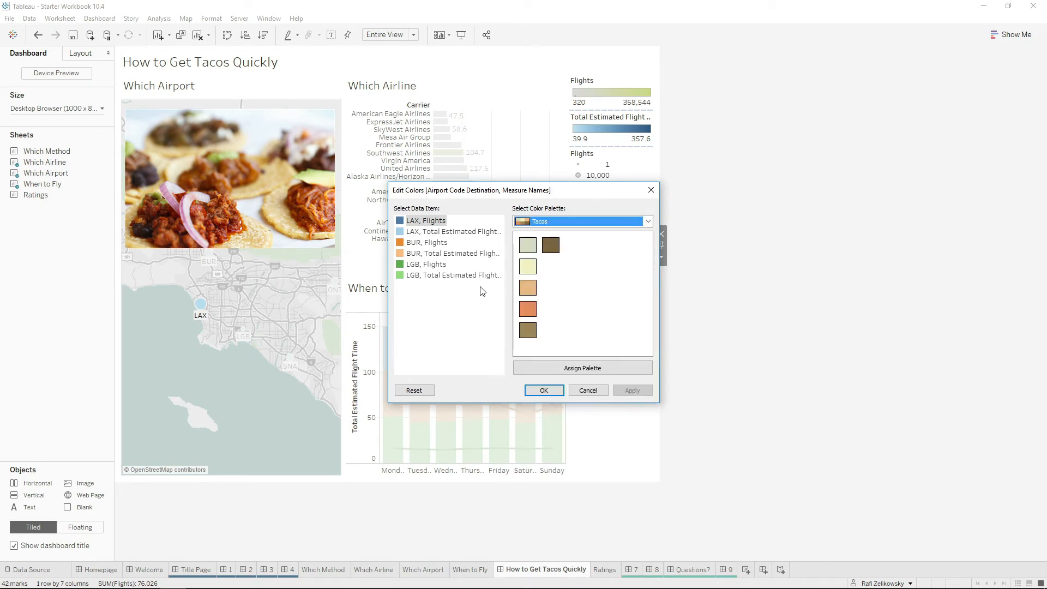
pyautogui.click(597, 371)
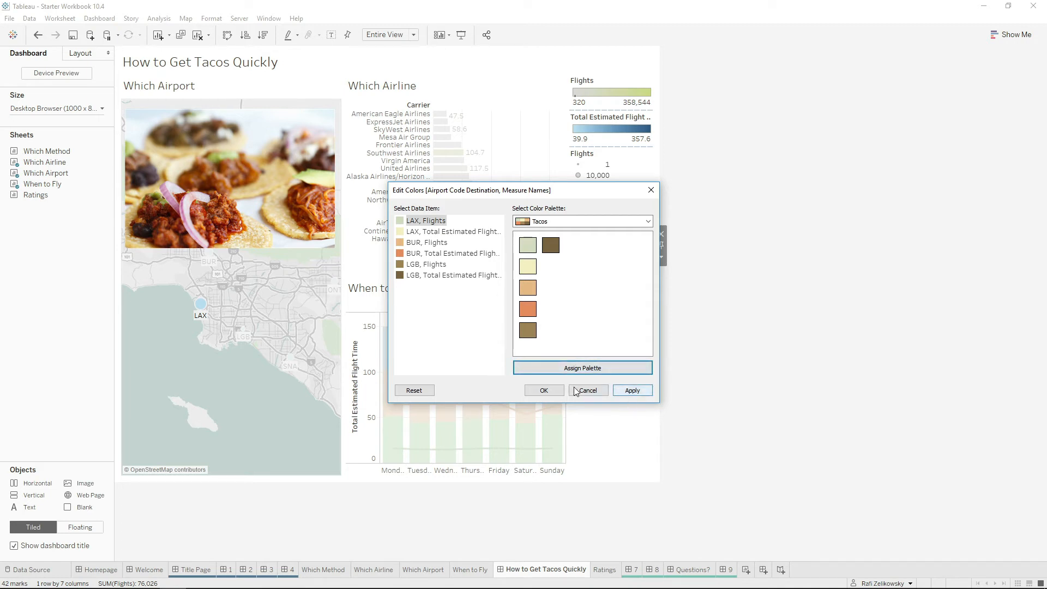
pyautogui.click(545, 391)
pyautogui.click(599, 244)
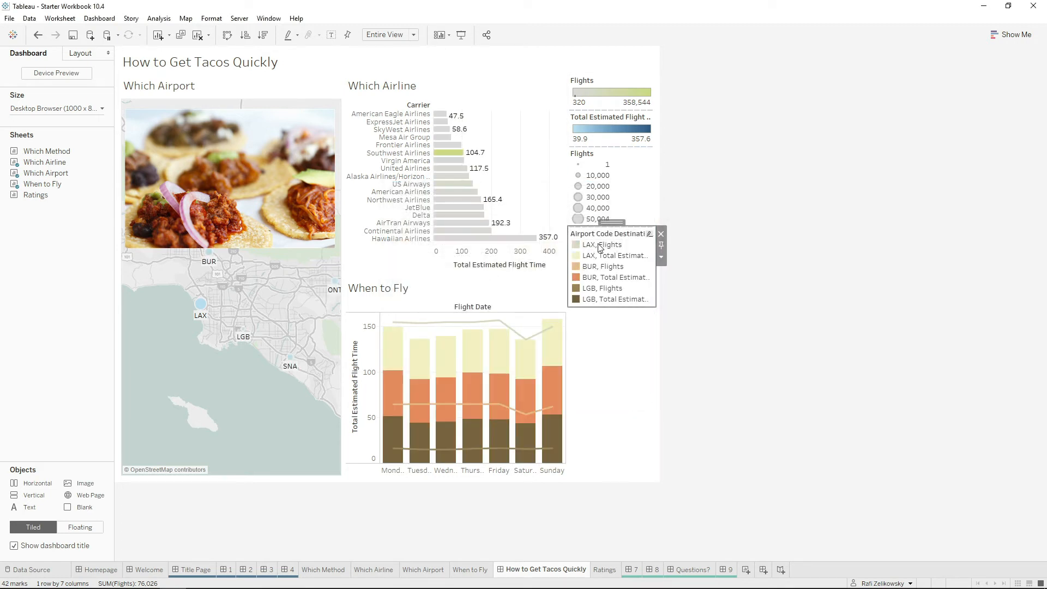
pyautogui.click(741, 228)
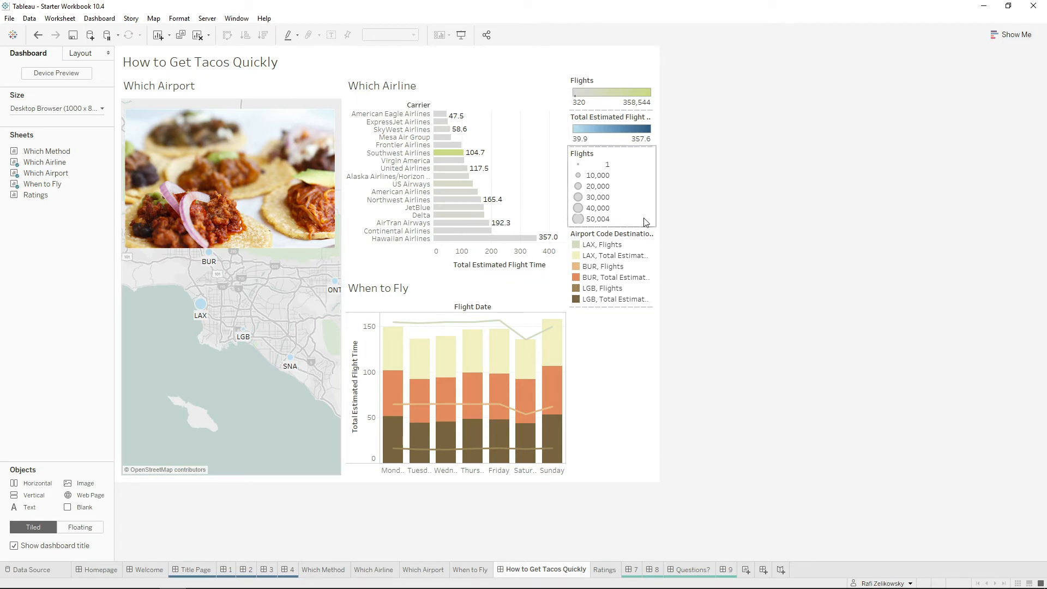
# Remove the layout container holding all the legends from the dashboard and re-centre the taco image over the upper part of the map.
pyautogui.click(645, 199)
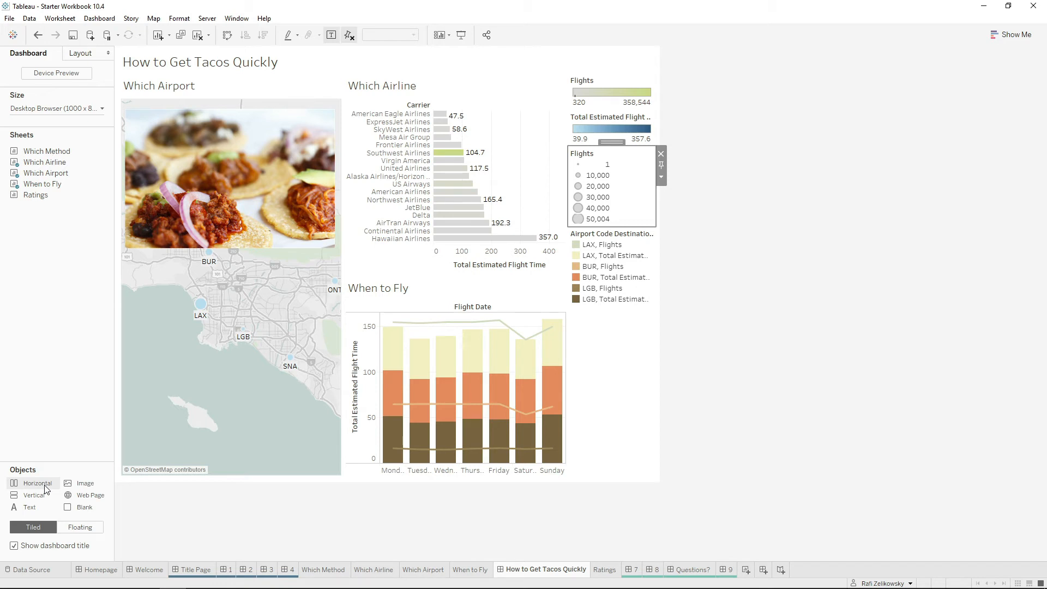
pyautogui.doubleClick(611, 142)
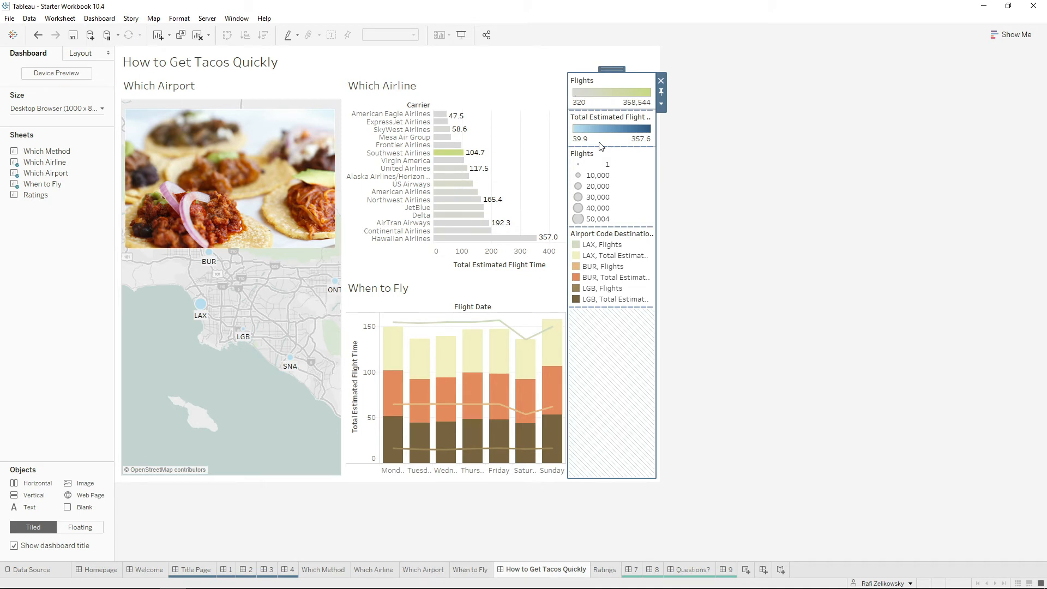
pyautogui.click(661, 80)
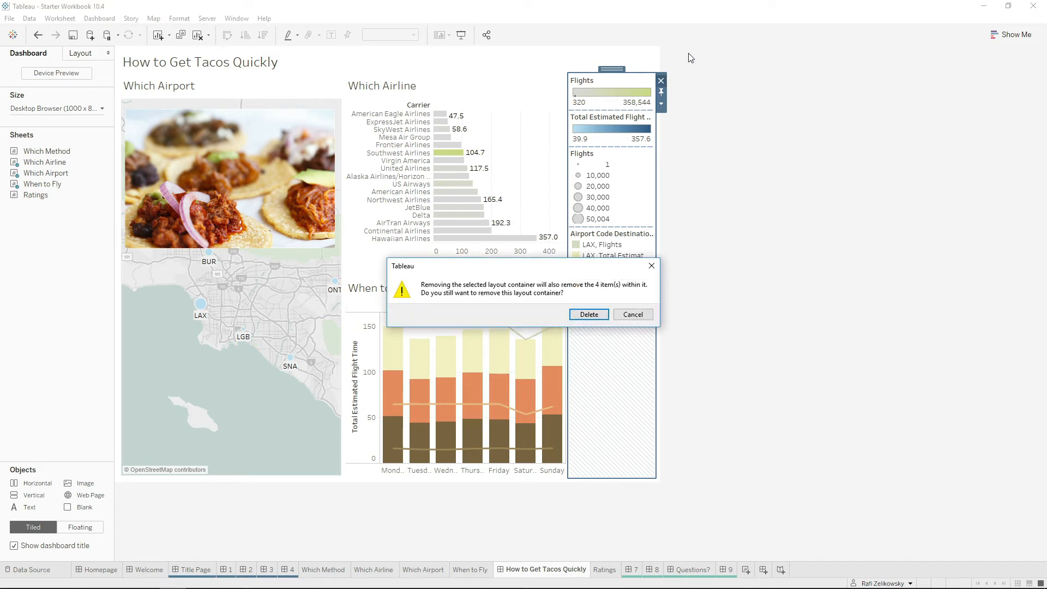
pyautogui.click(586, 319)
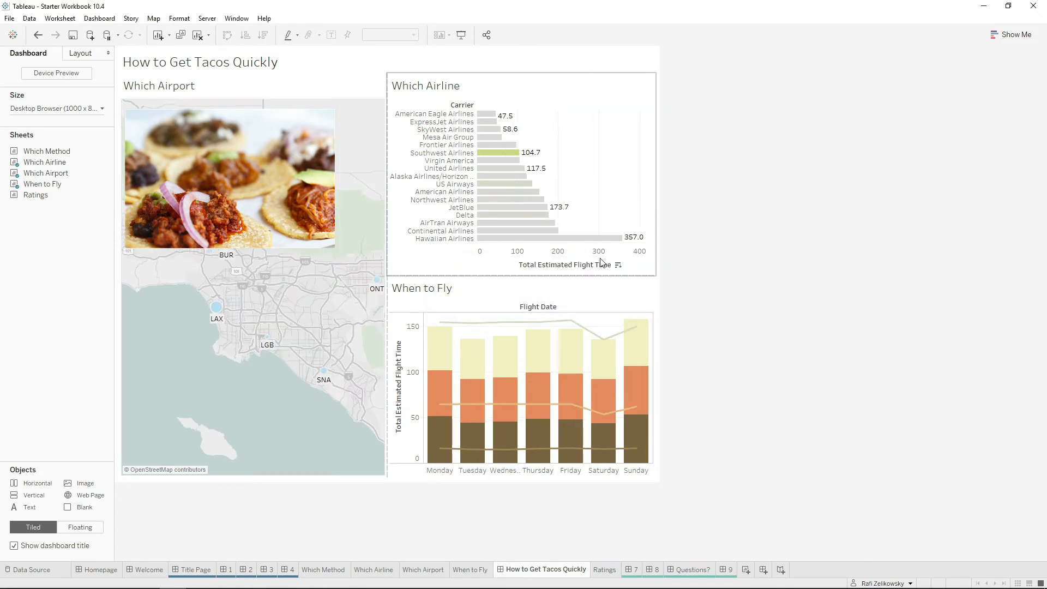
pyautogui.click(330, 244)
pyautogui.moveTo(334, 248); pyautogui.dragTo(371, 245)
# Use both the Which Airport map and the Which Airline chart as filters on the dashboard.
pyautogui.click(350, 307)
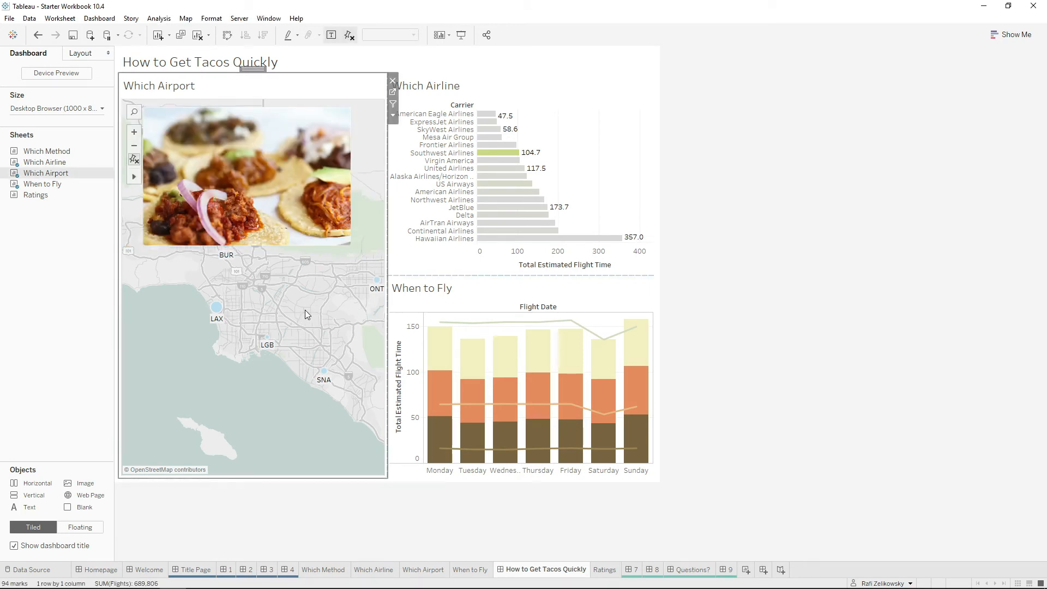
pyautogui.click(393, 103)
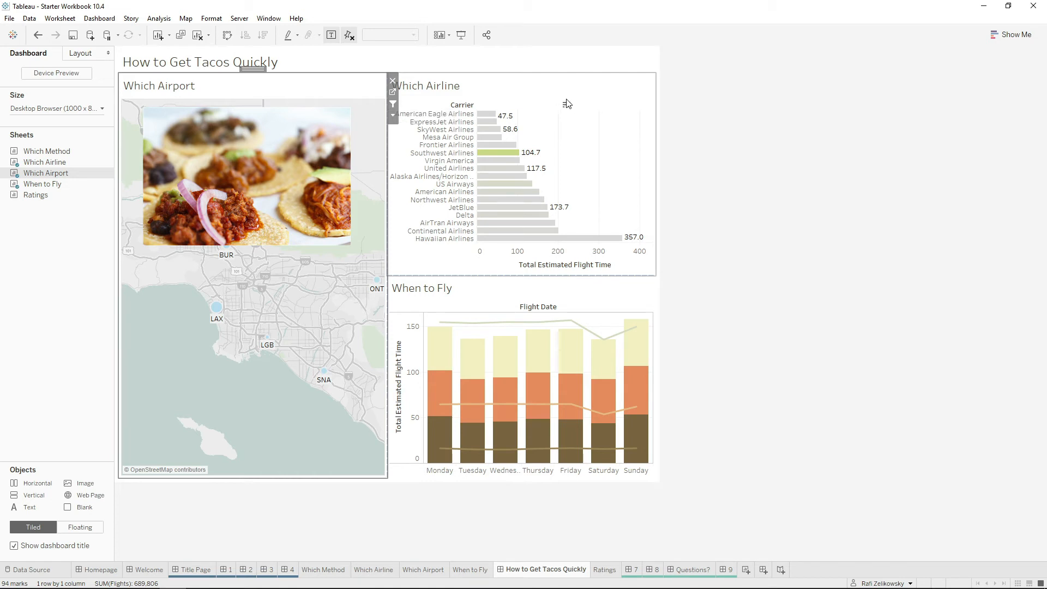
pyautogui.click(566, 103)
pyautogui.click(661, 104)
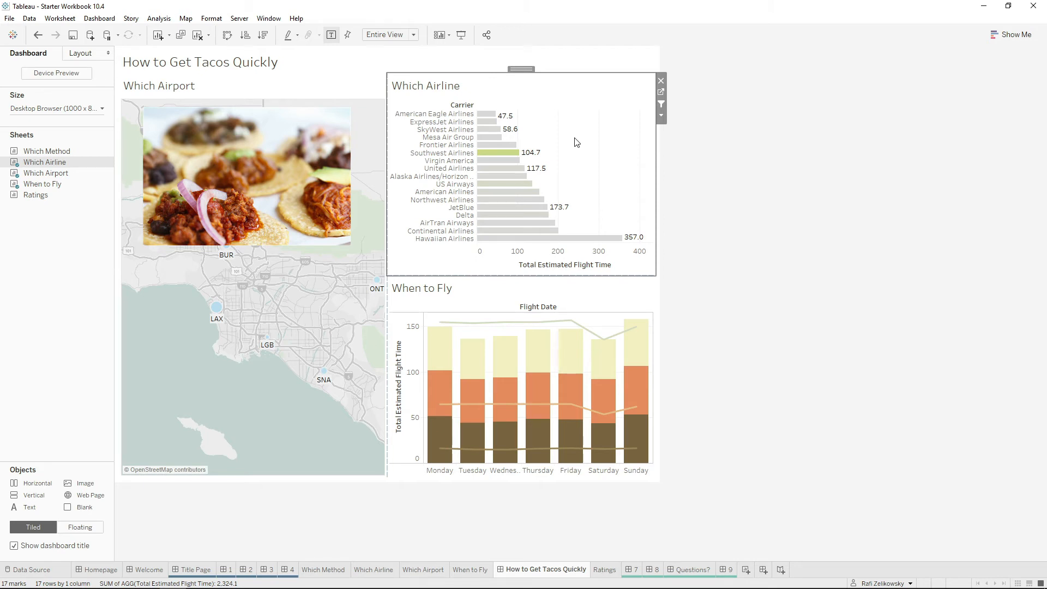
# Filter the dashboard by the Southwest Airlines bar and examine the When to Fly chart and the Which Airport map.
pyautogui.click(497, 154)
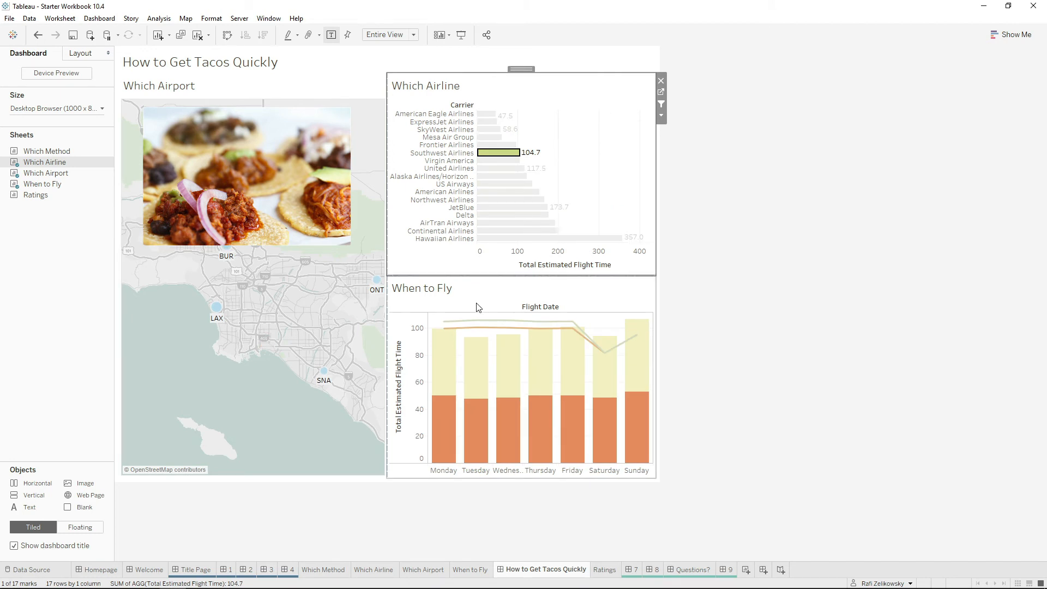
pyautogui.moveTo(453, 357)
pyautogui.moveTo(445, 420)
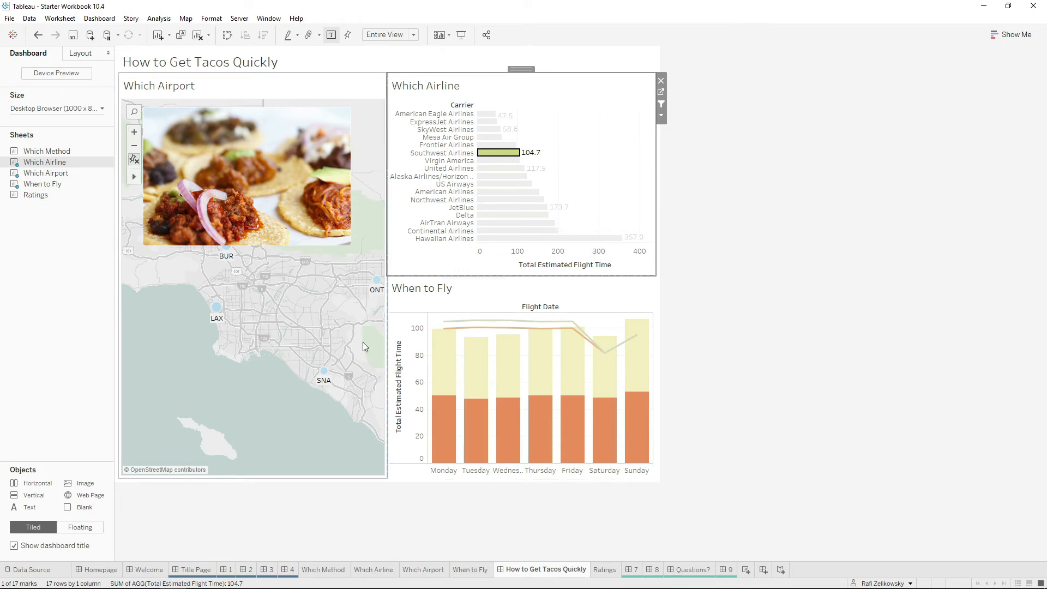
pyautogui.click(342, 319)
pyautogui.moveTo(231, 262)
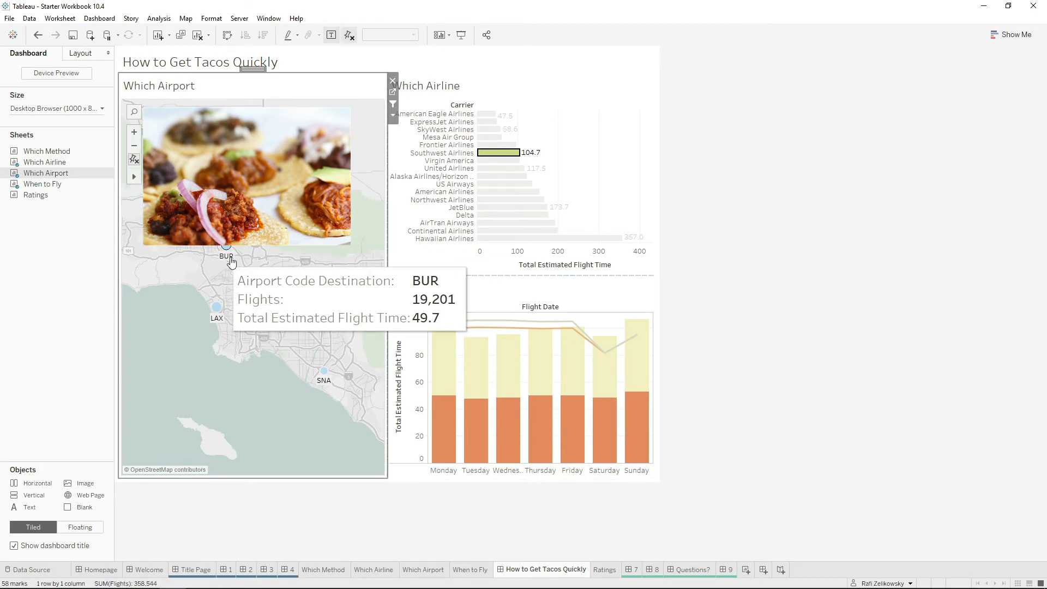
# Clear the Southwest Airlines filter, examine the dashboard filtered by the BUR airport and its JetBlue bar, and clear the filters.
pyautogui.click(506, 154)
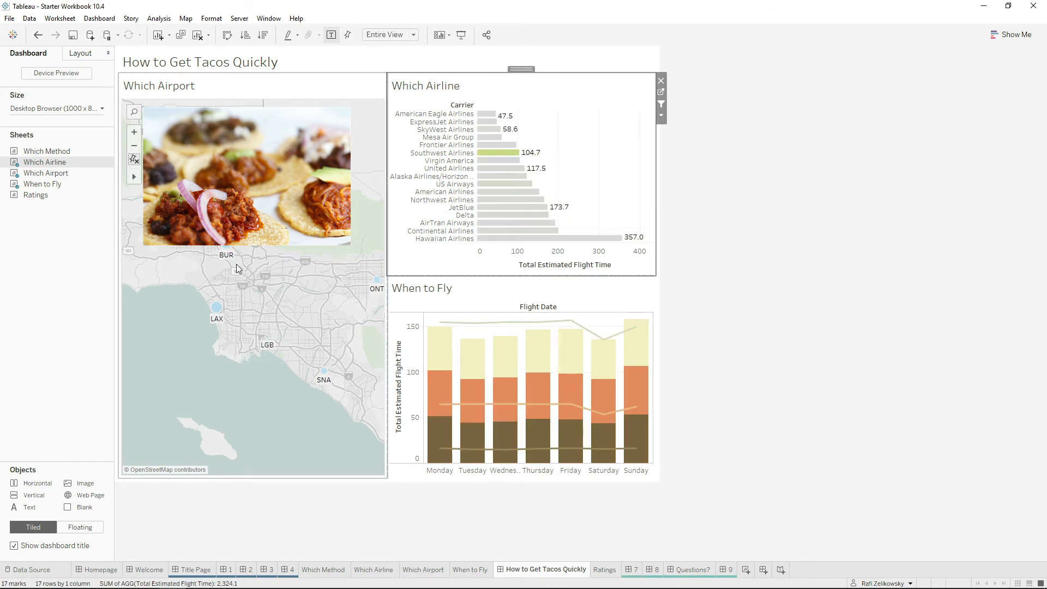
pyautogui.click(227, 249)
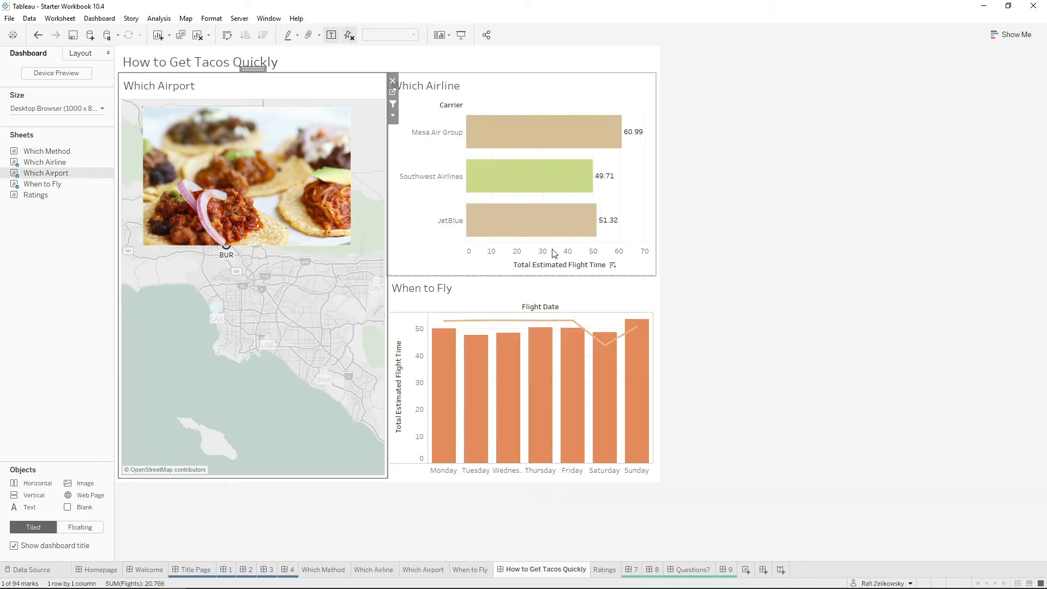
pyautogui.click(547, 236)
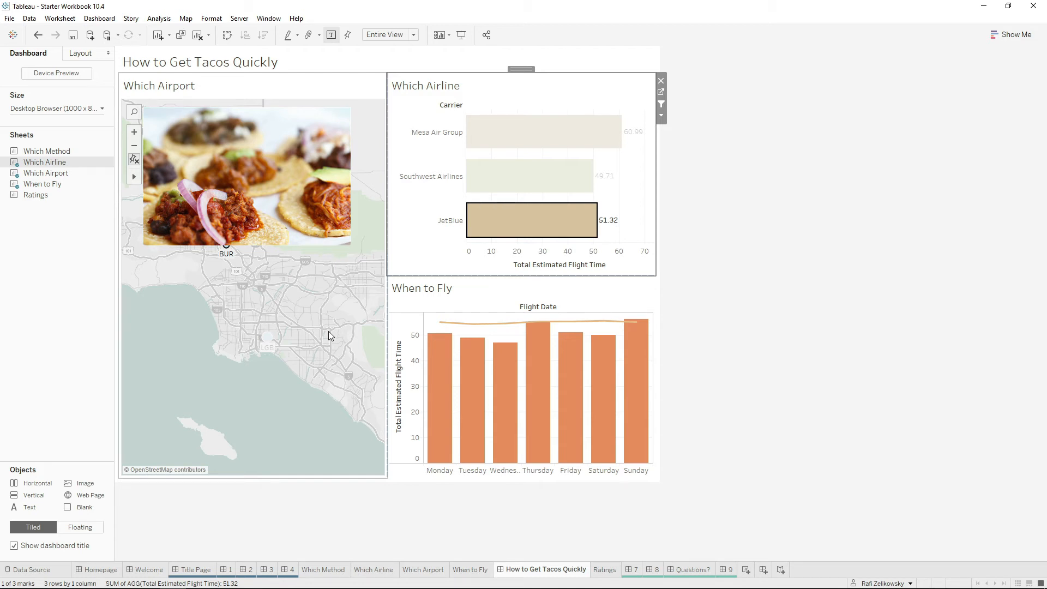
pyautogui.press('Escape')
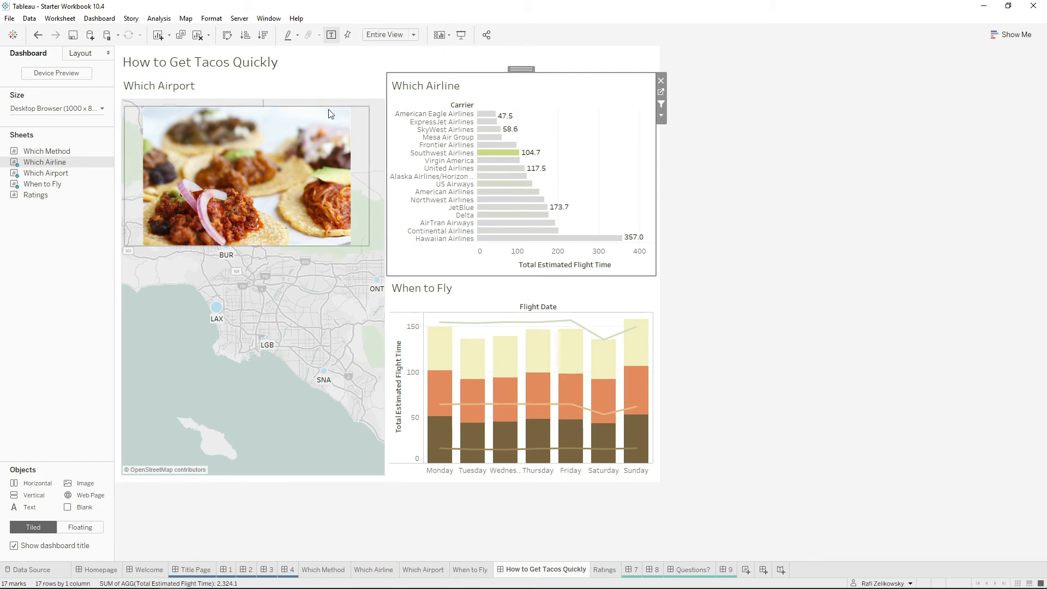
# Nudge the taco image slightly upward over the Which Airport map and deselect it.
pyautogui.click(284, 112)
pyautogui.moveTo(248, 105); pyautogui.dragTo(254, 107)
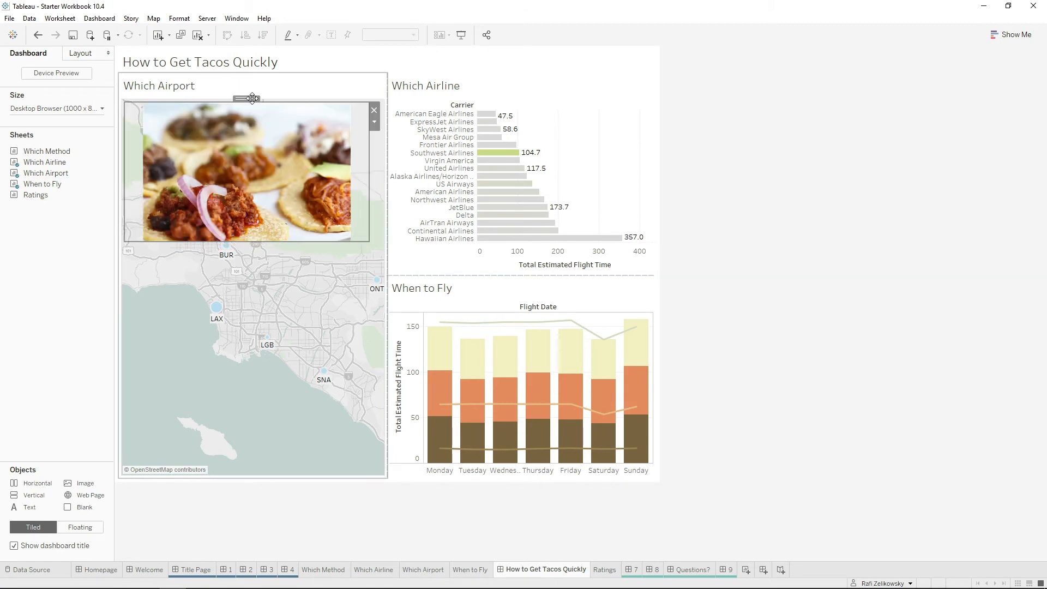
pyautogui.click(298, 297)
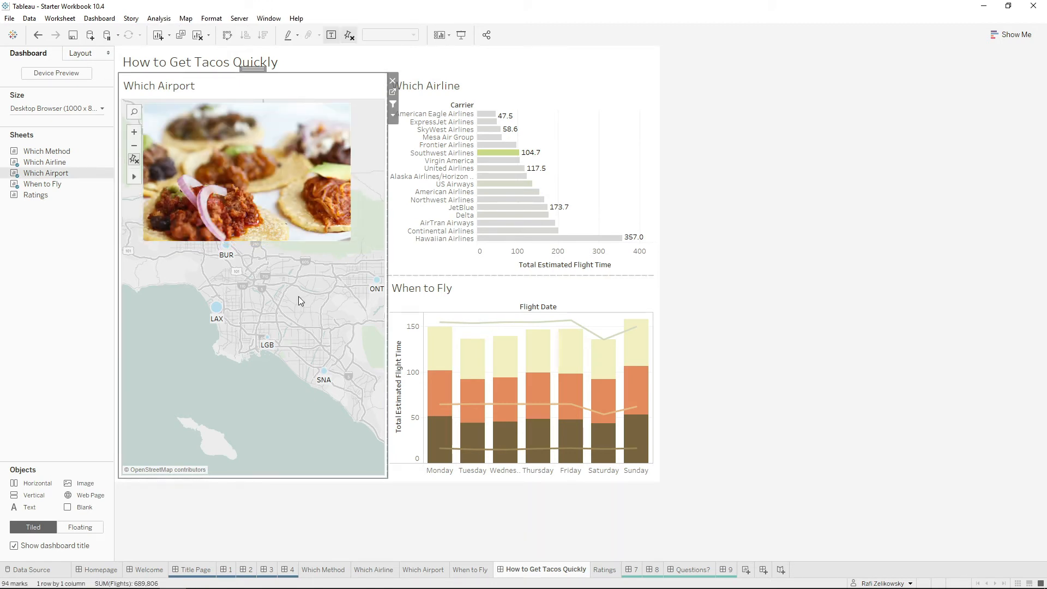
pyautogui.click(963, 290)
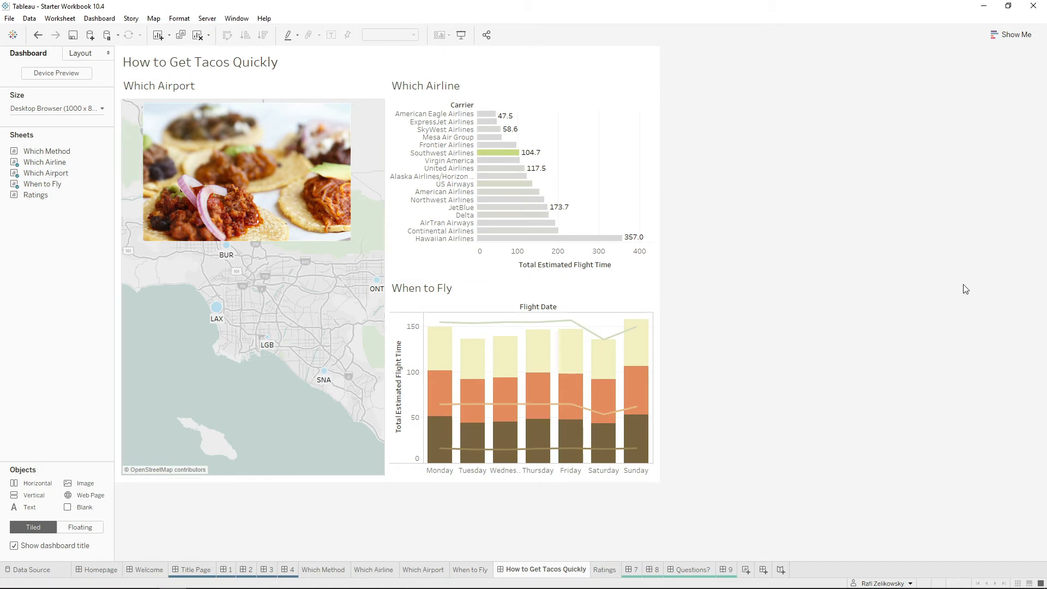
# Open the Ratings worksheet and plot Score on rows, aggregated as an average.
pyautogui.moveTo(608, 570)
pyautogui.click(605, 570)
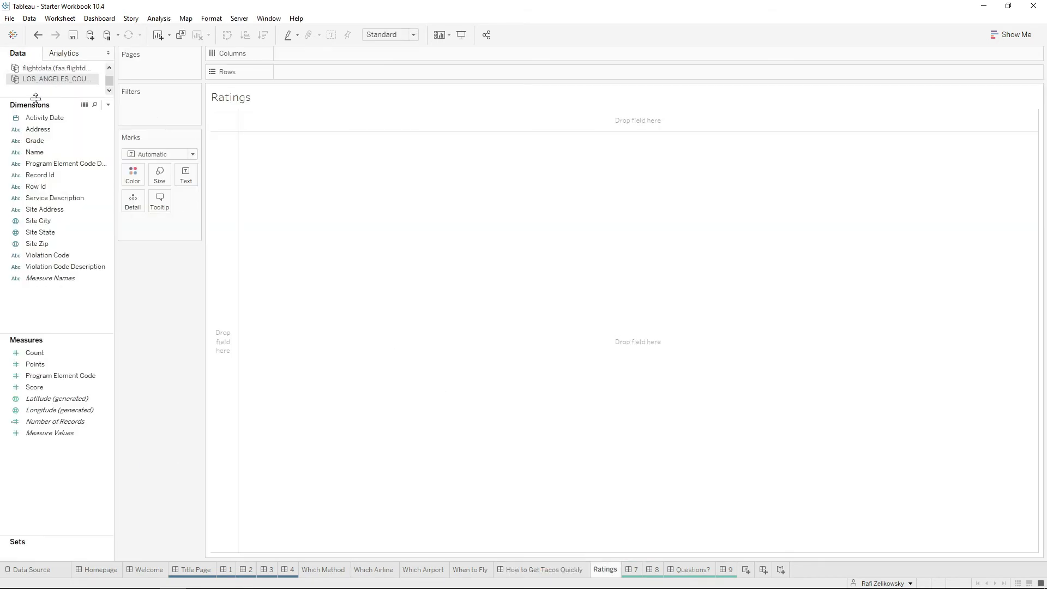
pyautogui.hotkey('ctrl', 'v')
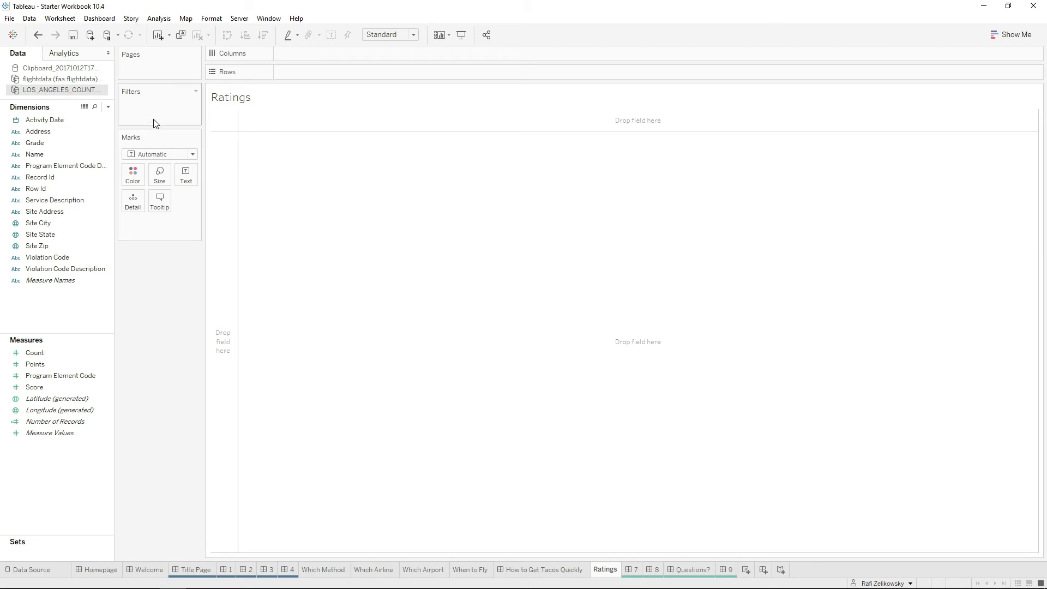
pyautogui.moveTo(49, 392); pyautogui.dragTo(224, 303)
pyautogui.click(502, 254)
pyautogui.click(542, 380)
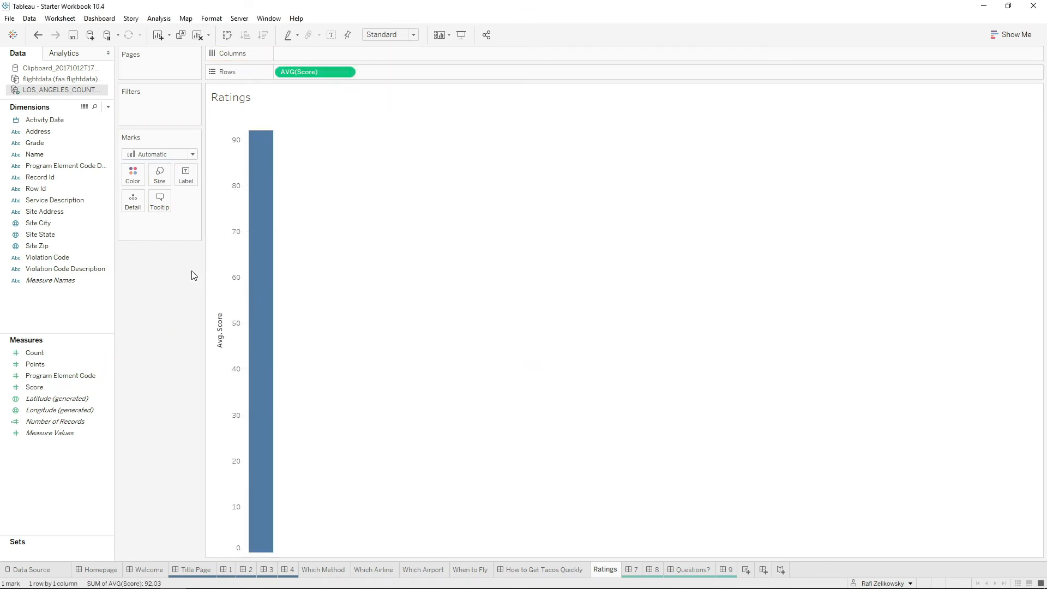
# Colour the average score chart by Grade and split it into columns by the year of Activity Date.
pyautogui.moveTo(55, 150); pyautogui.dragTo(133, 175)
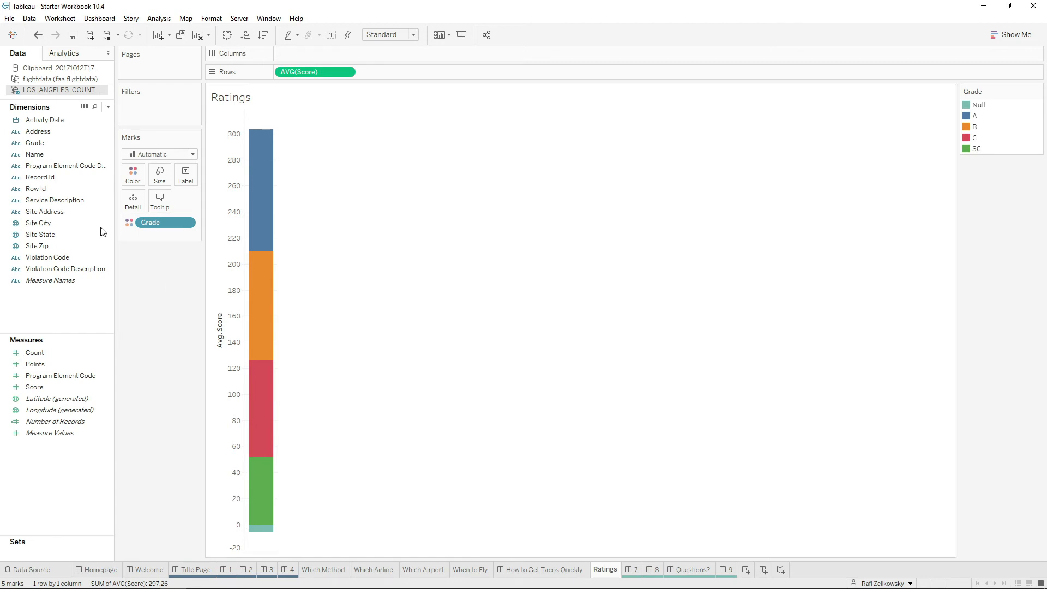
pyautogui.moveTo(44, 120); pyautogui.dragTo(315, 58)
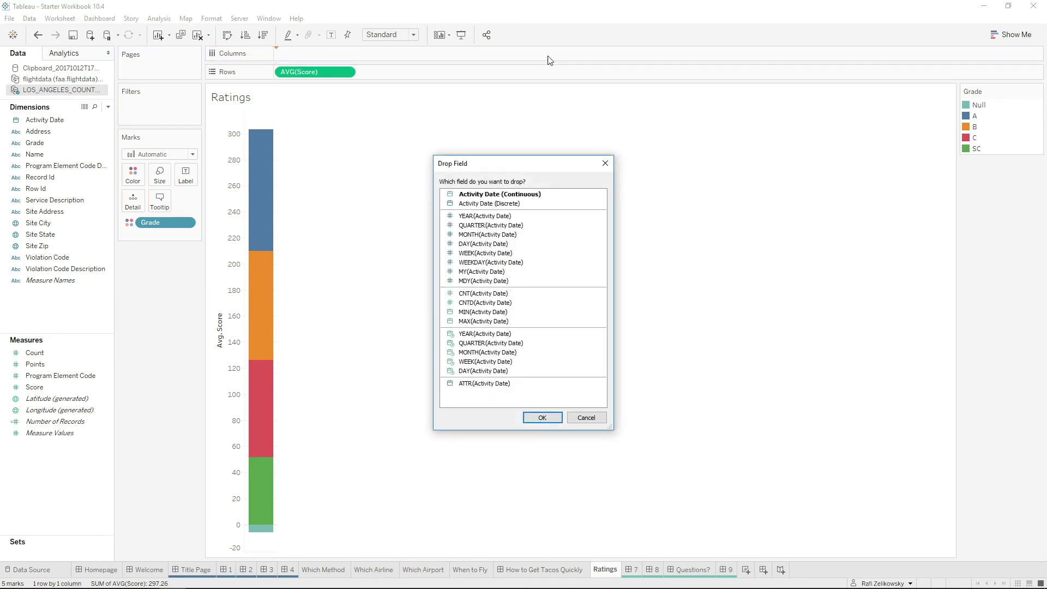
pyautogui.click(541, 215)
pyautogui.click(543, 418)
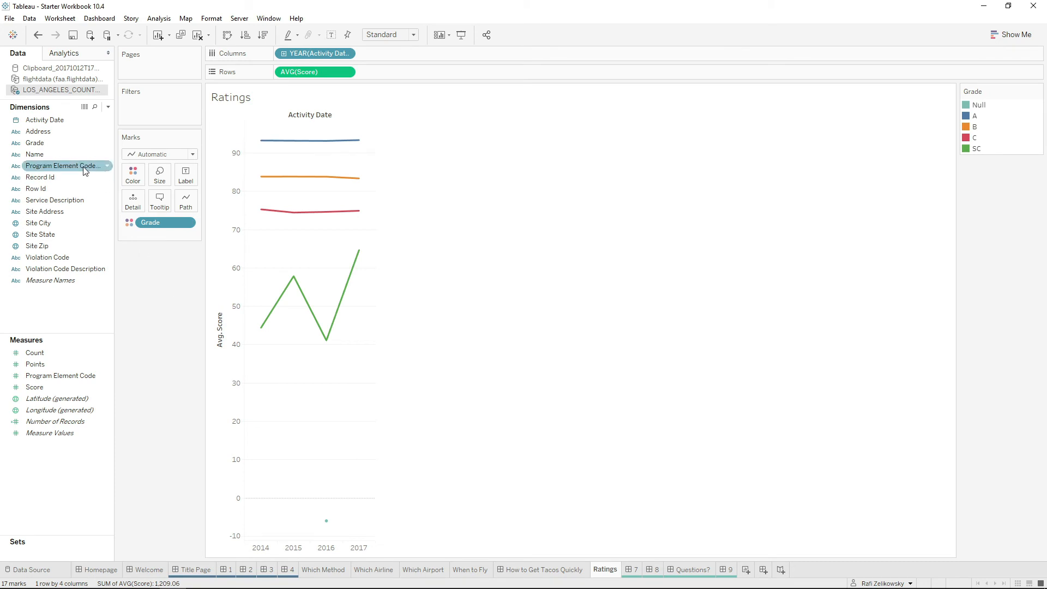
# Add Name as detail to the marks, filtered with a wildcard to names containing "taco".
pyautogui.moveTo(42, 156); pyautogui.dragTo(132, 200)
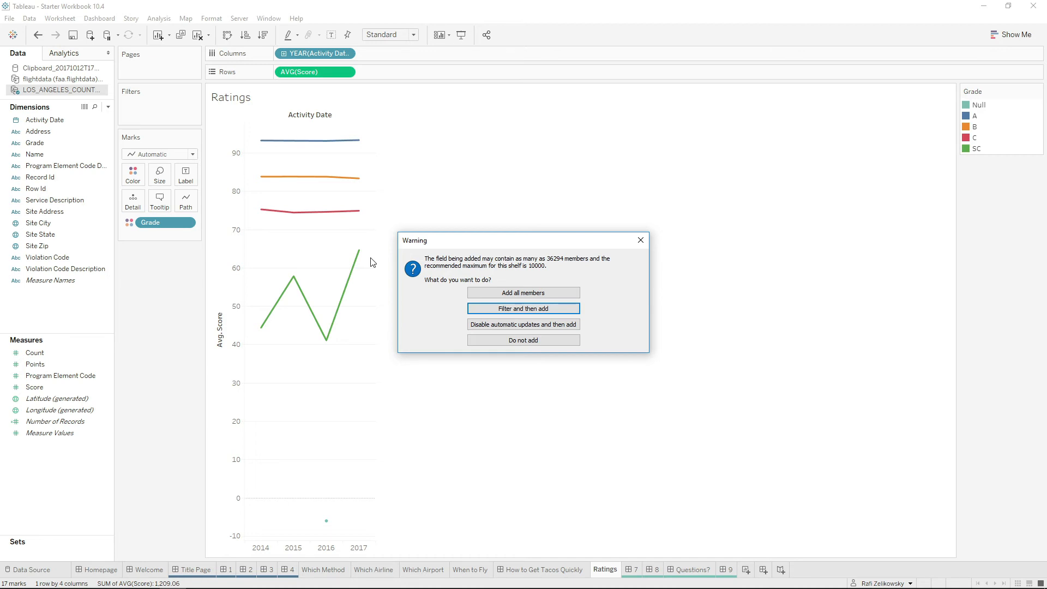
pyautogui.click(546, 310)
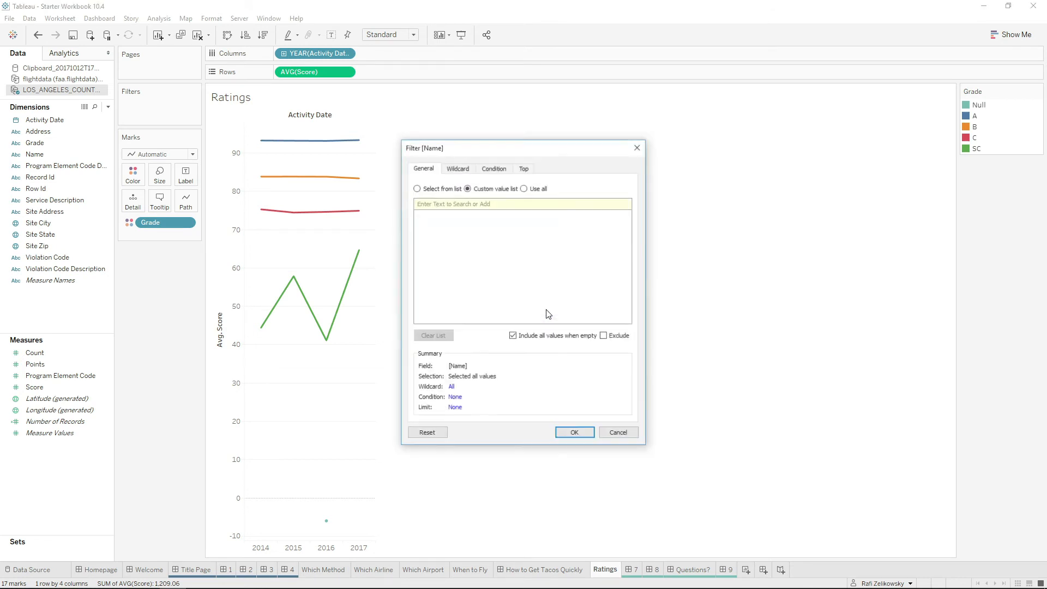
pyautogui.click(459, 169)
pyautogui.click(457, 198)
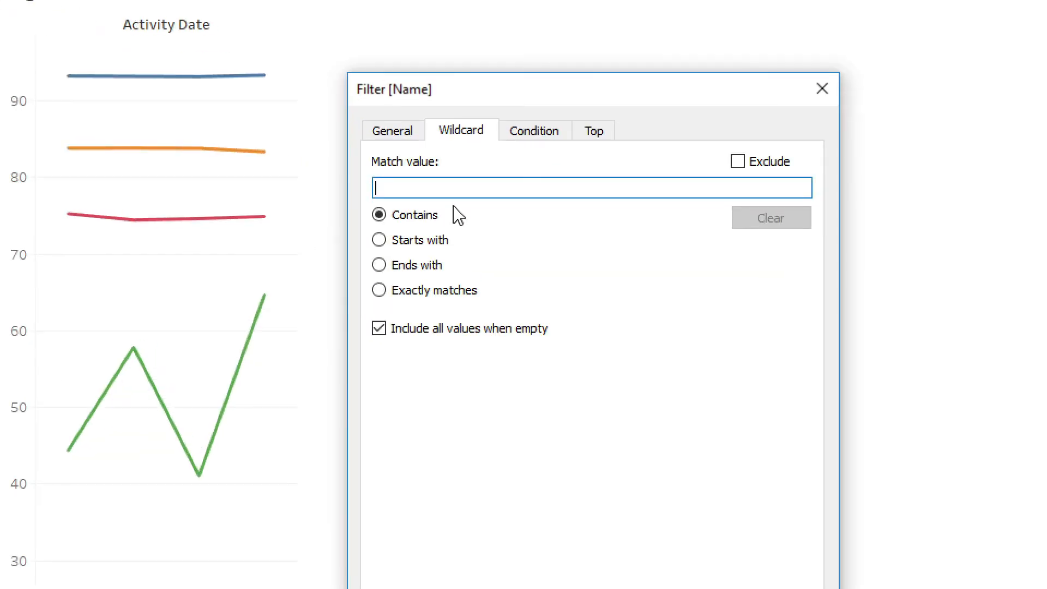
pyautogui.write('taco')
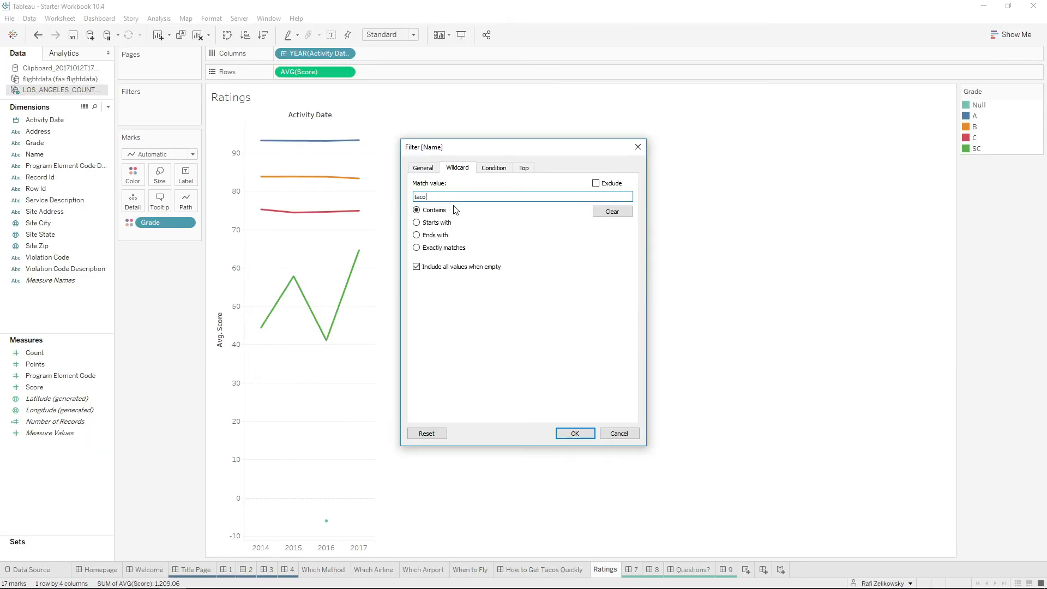
pyautogui.press('Return')
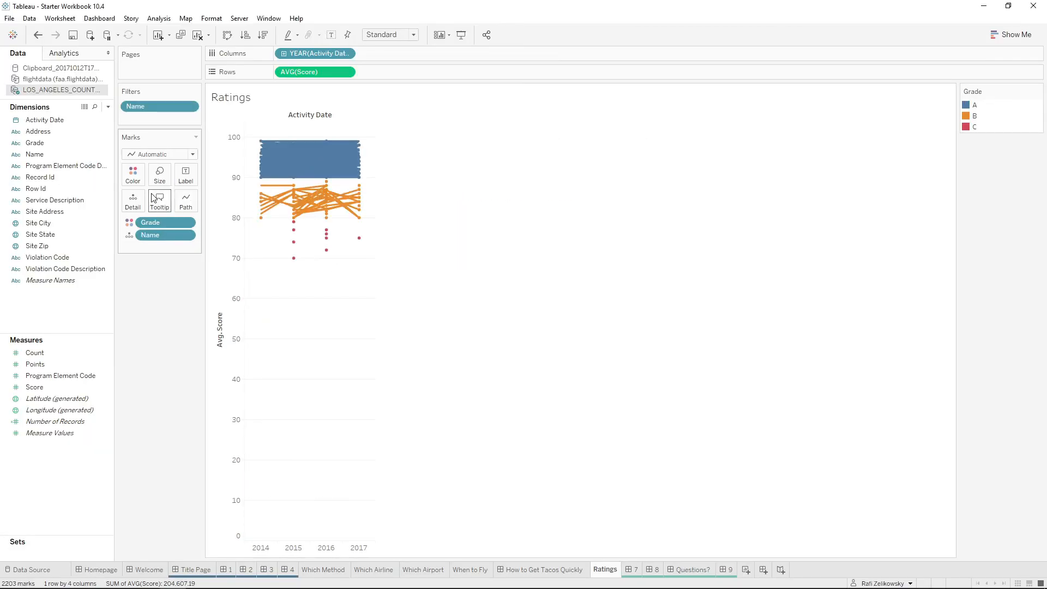
# Try the Square mark type for the ratings chart and settle on Circle.
pyautogui.click(149, 155)
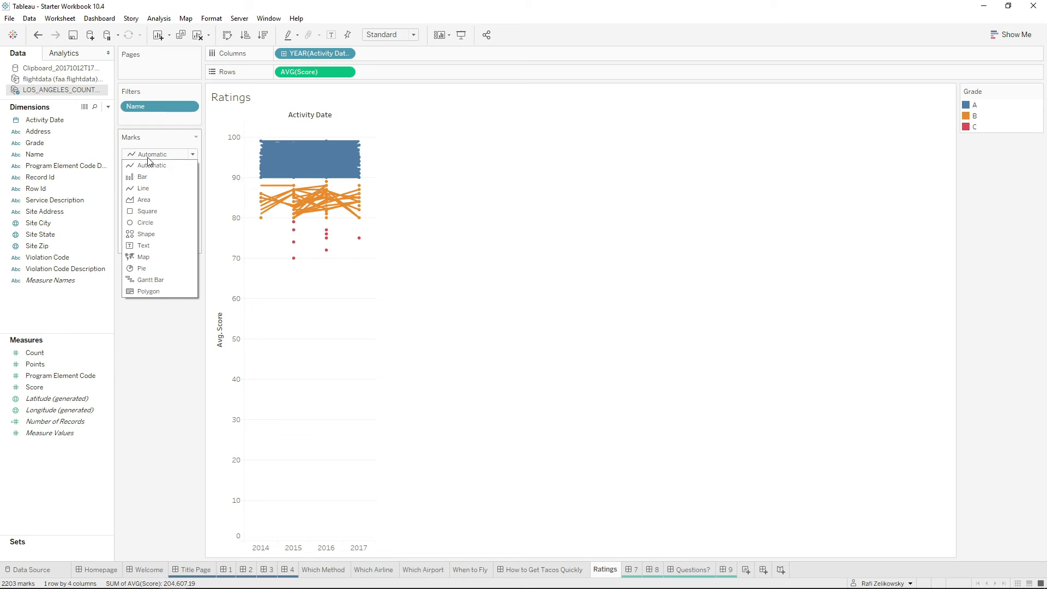
pyautogui.click(174, 213)
pyautogui.click(175, 154)
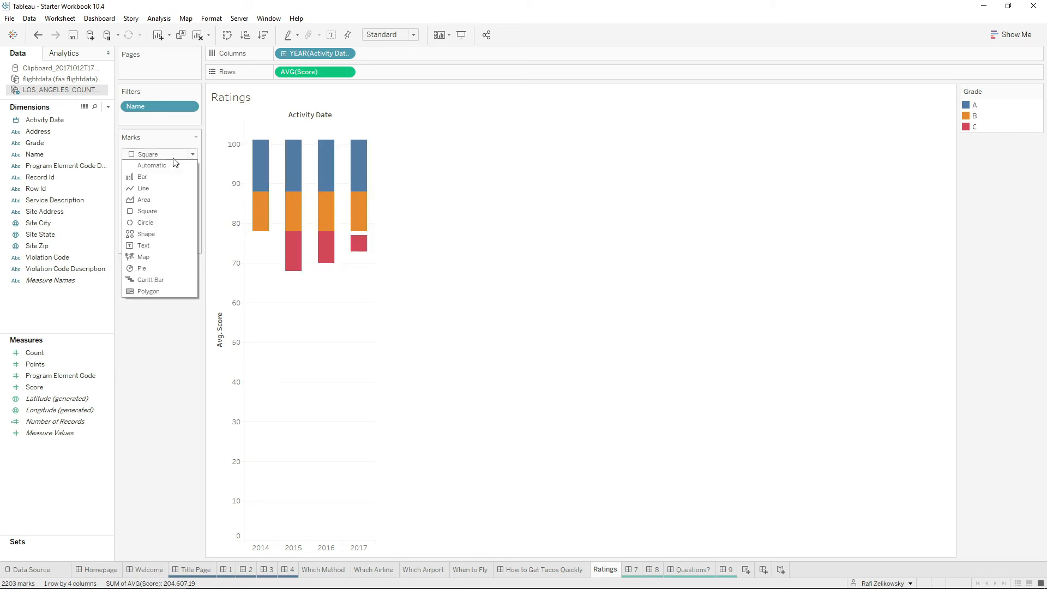
pyautogui.click(161, 224)
# Edit the Avg. Score axis so that its range does not include zero.
pyautogui.rightClick(239, 297)
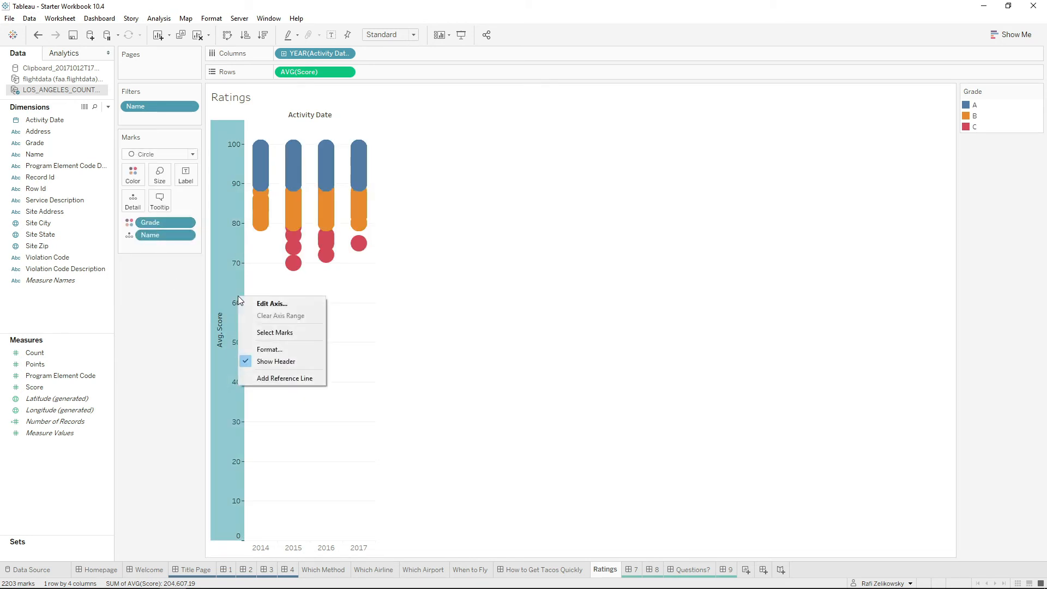
pyautogui.click(267, 304)
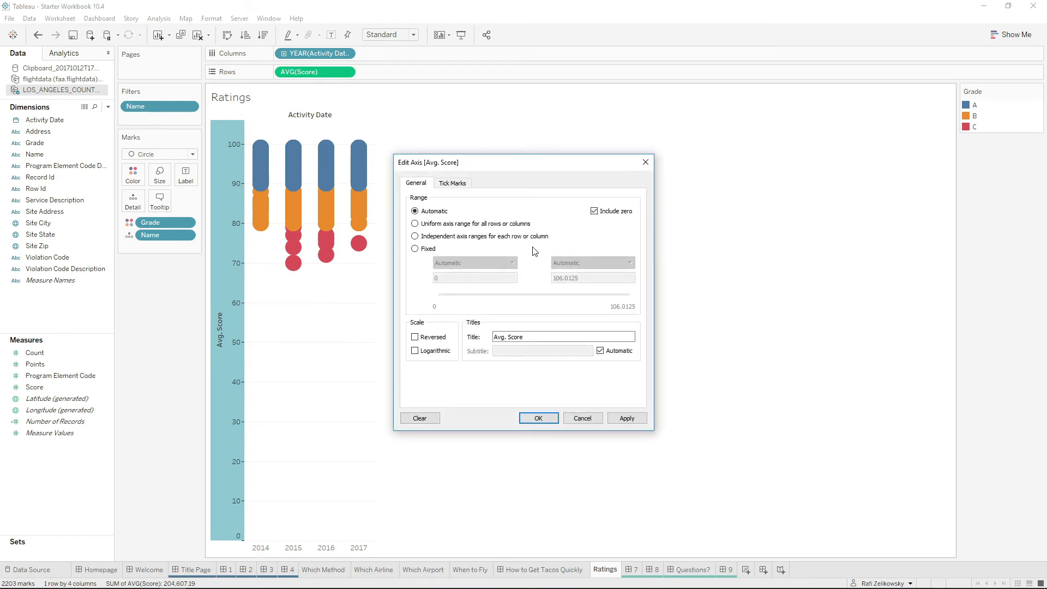
pyautogui.click(594, 211)
pyautogui.click(544, 418)
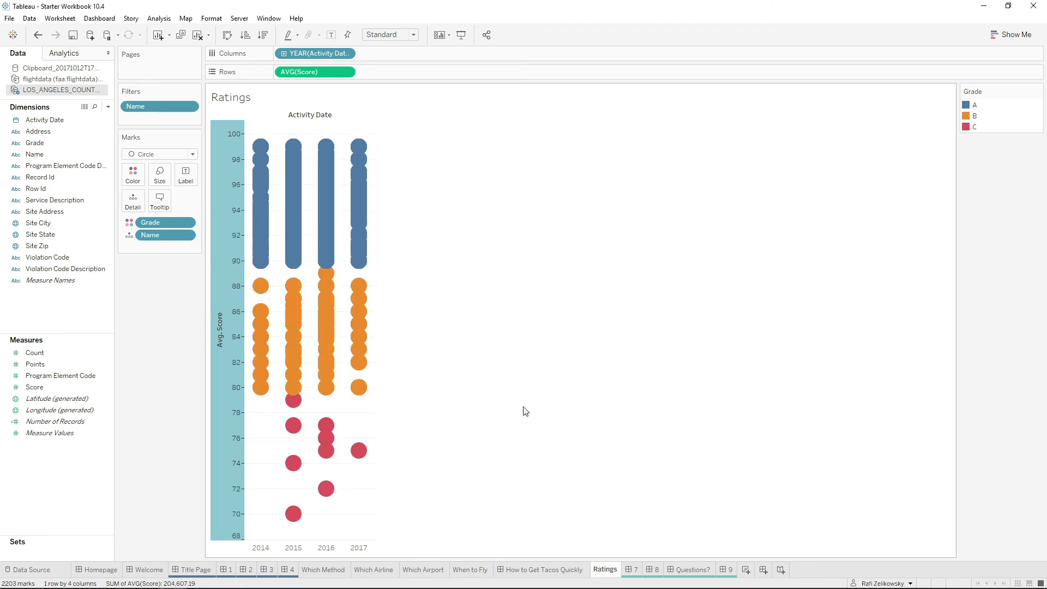
# Reduce the size of the circle marks in the ratings chart.
pyautogui.click(160, 173)
pyautogui.moveTo(181, 202); pyautogui.dragTo(173, 202)
pyautogui.click(145, 364)
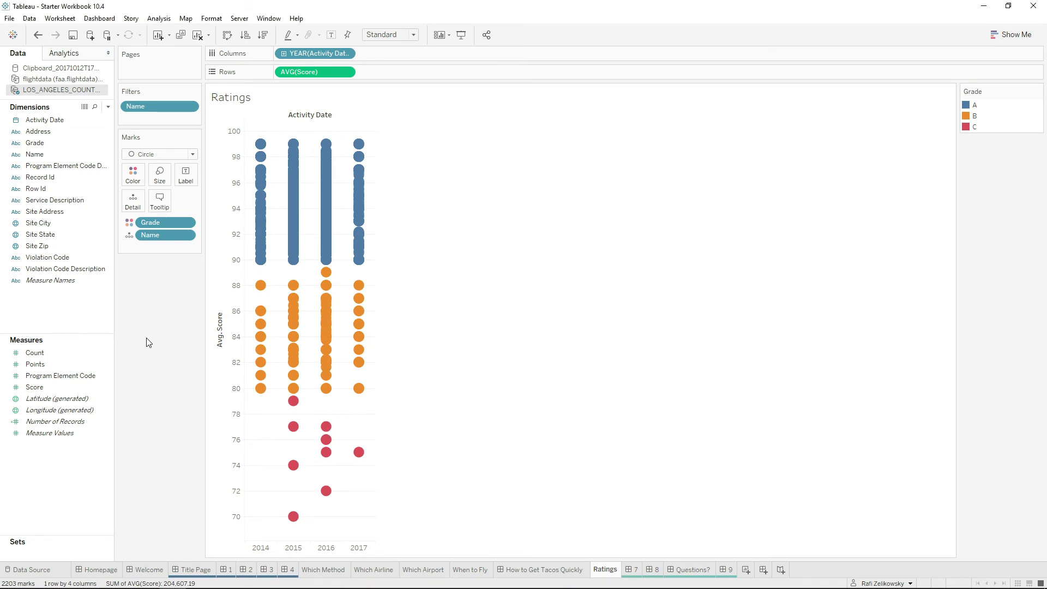
# Show a highlighter for Name, test it with the search text "guis" and clear the search.
pyautogui.click(187, 235)
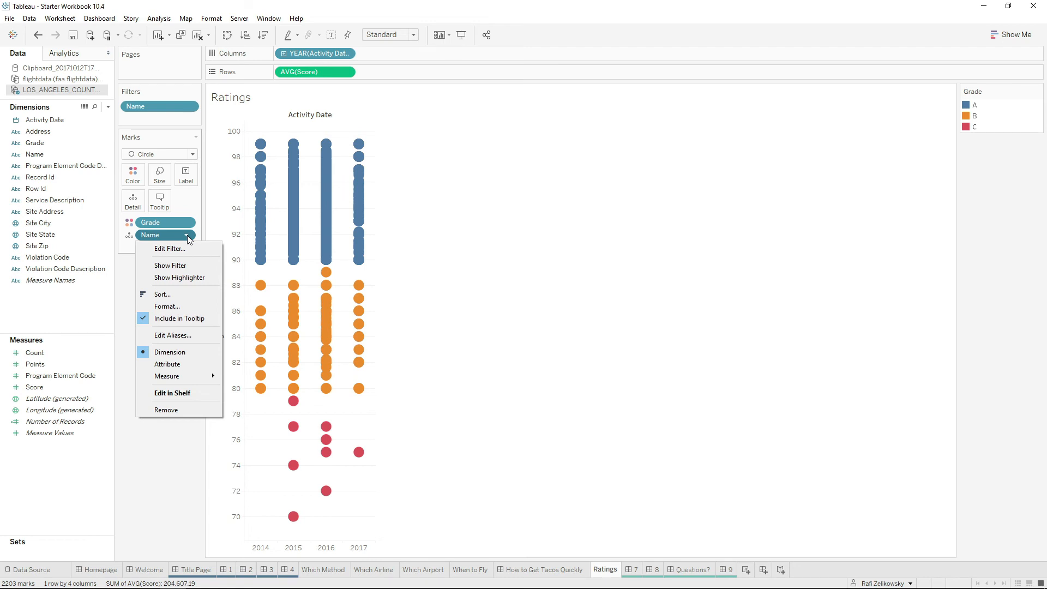
pyautogui.click(192, 279)
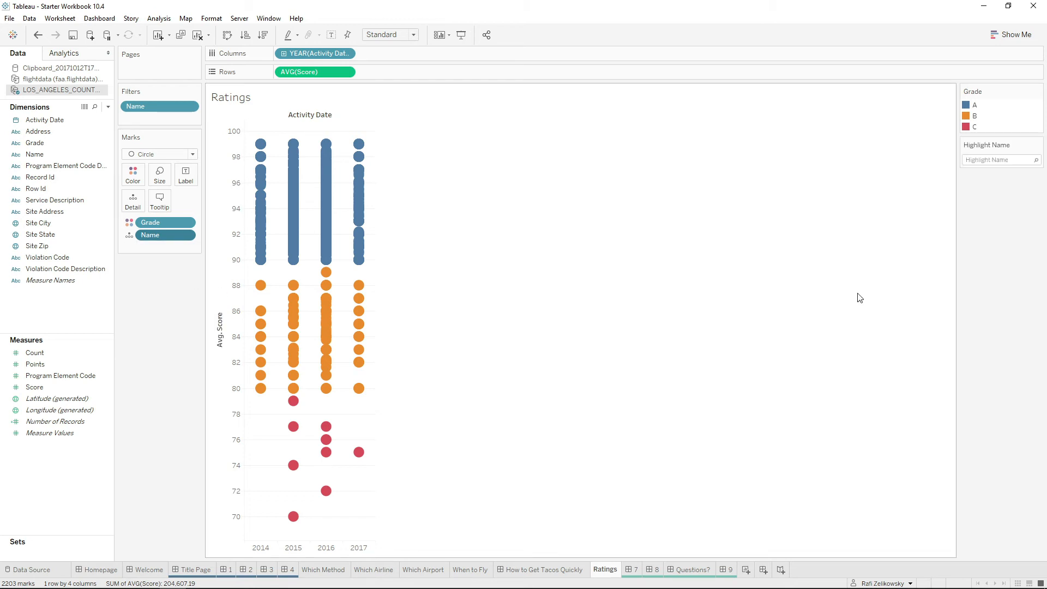
pyautogui.click(981, 161)
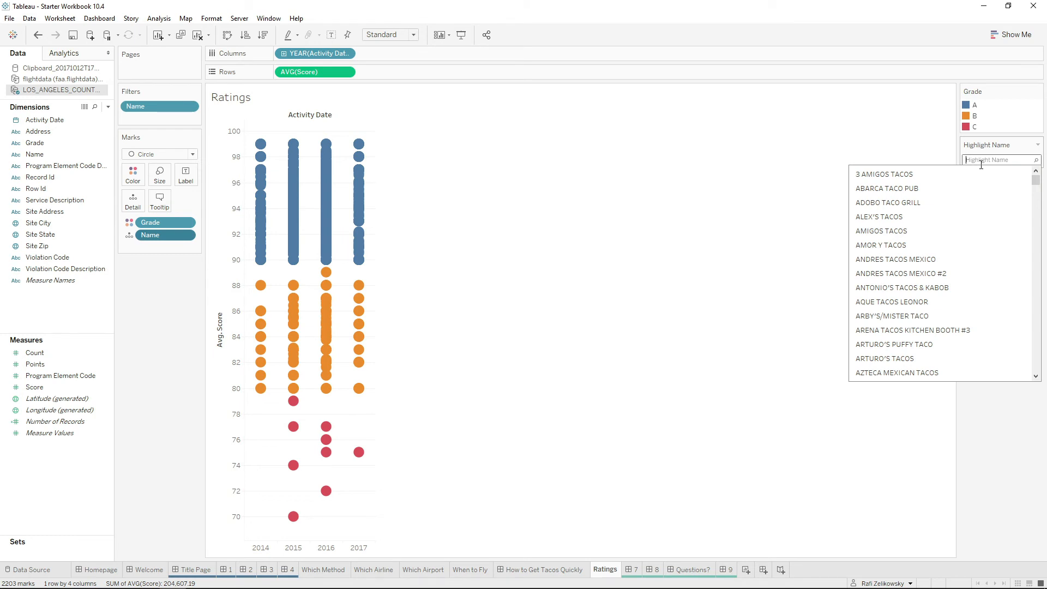
pyautogui.write('guis')
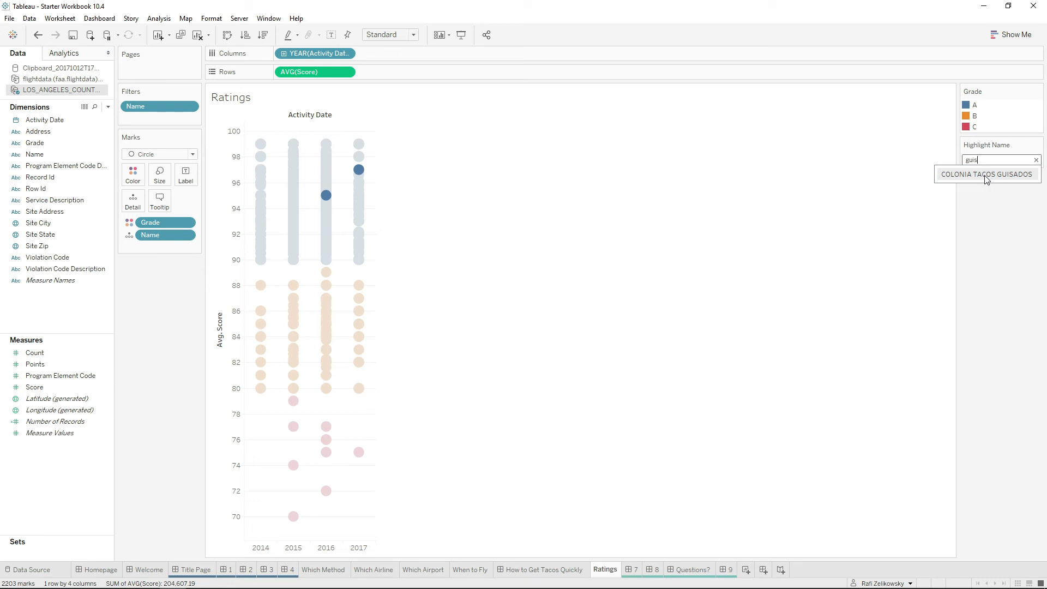
pyautogui.click(1036, 159)
pyautogui.click(691, 358)
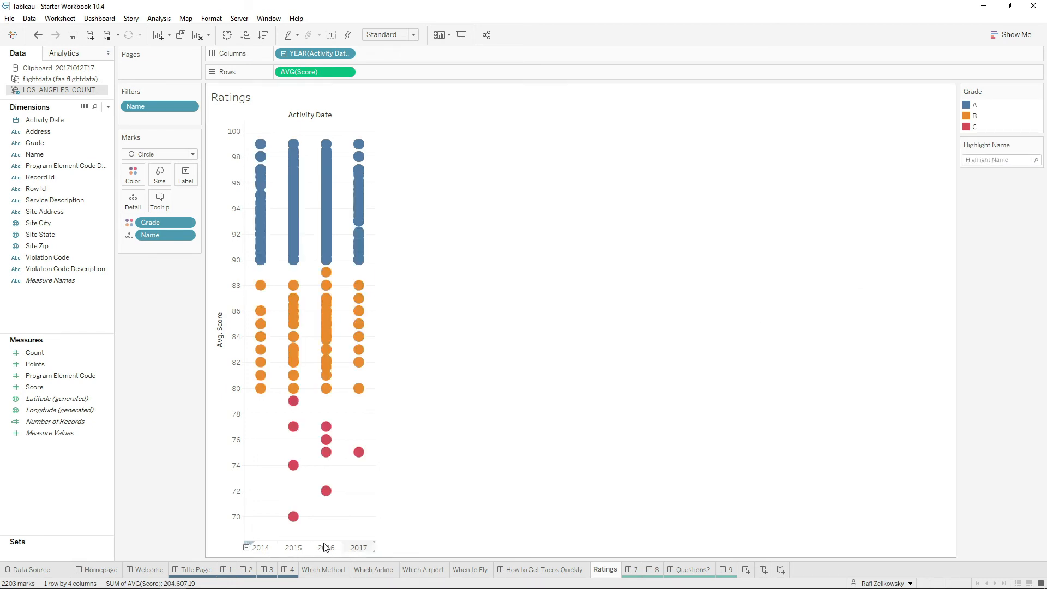
# Inspect the lowest-scoring 2015 circle, select all marks for TACOS LA ESTRELLA to compare its yearly scores, and clear the selection.
pyautogui.moveTo(295, 529)
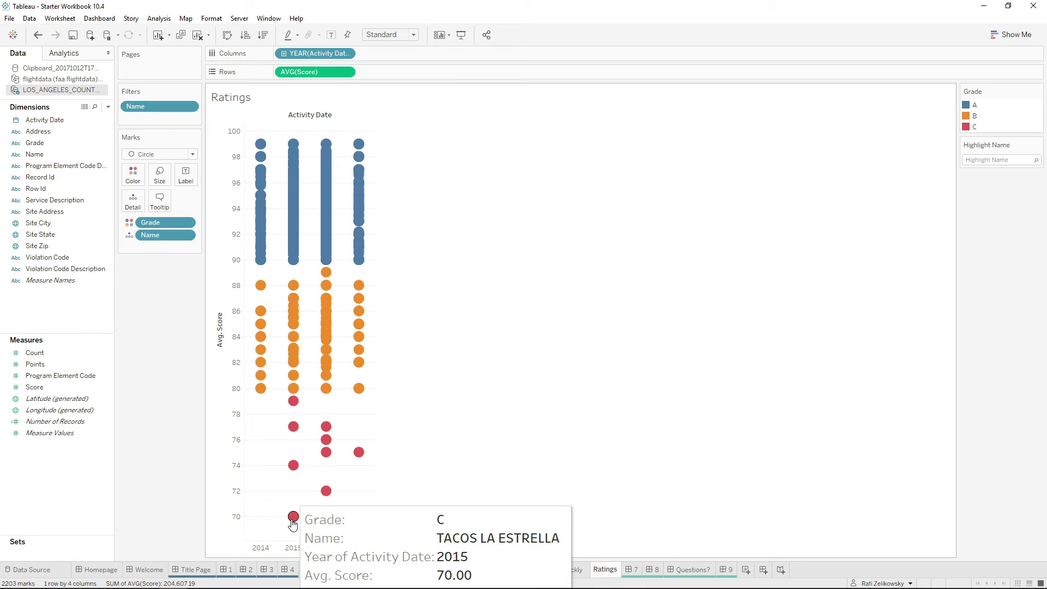
pyautogui.click(293, 517)
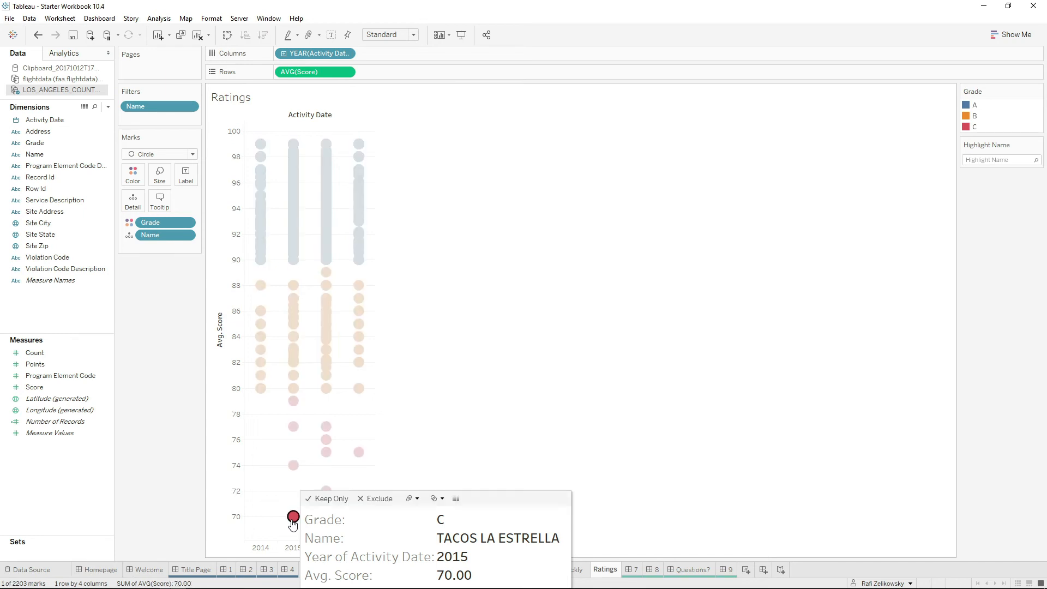
pyautogui.click(465, 540)
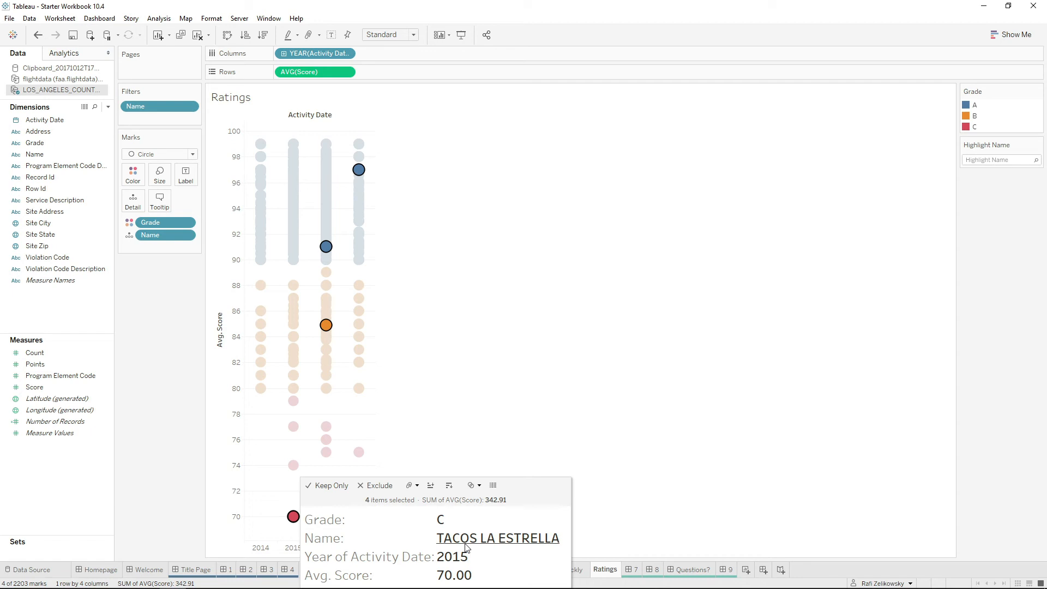
pyautogui.moveTo(294, 528)
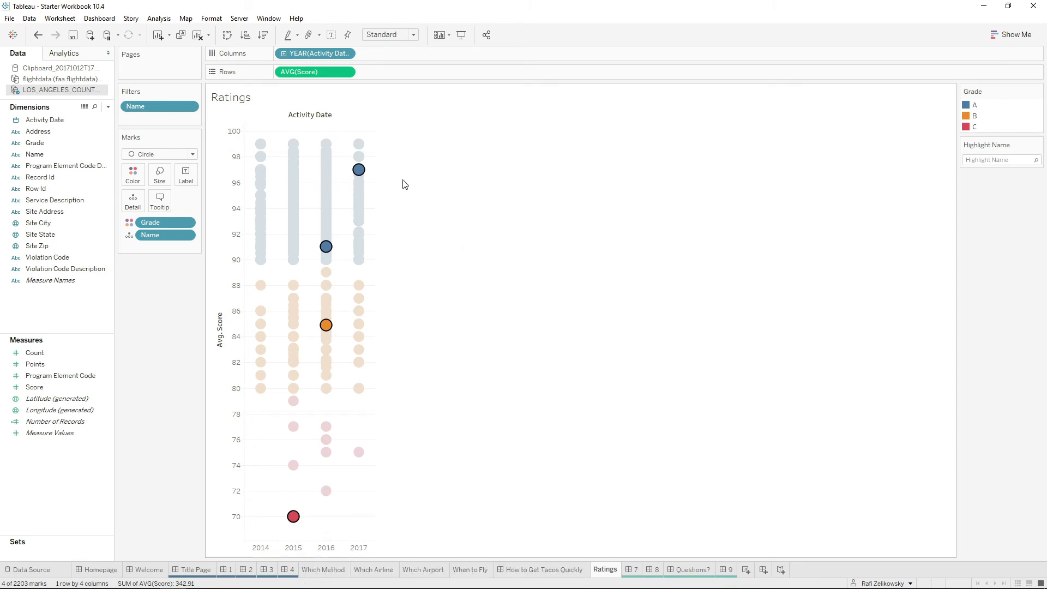
pyautogui.moveTo(358, 170)
pyautogui.click(564, 142)
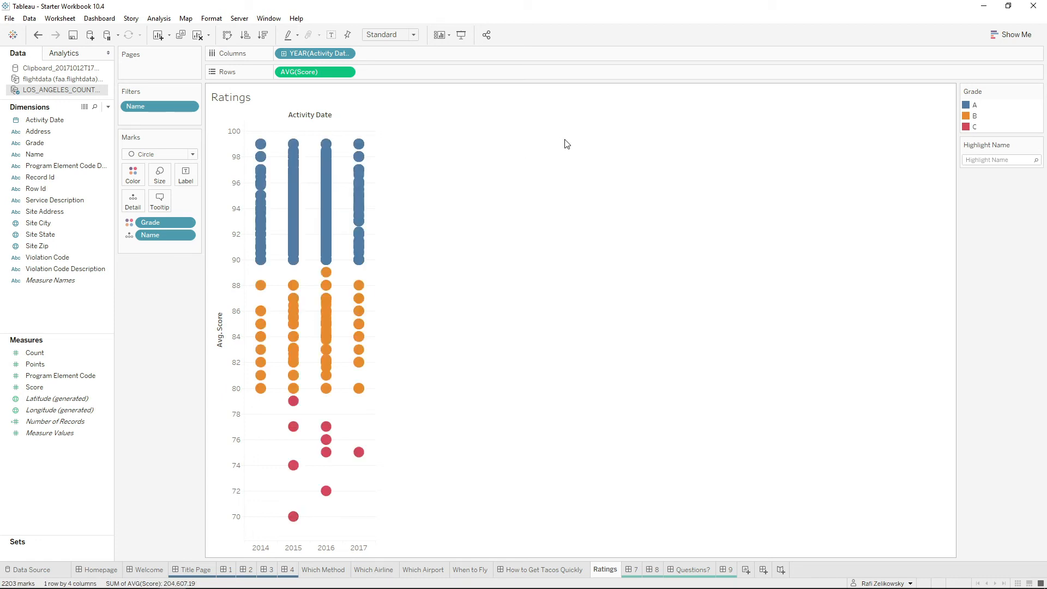
pyautogui.moveTo(594, 584)
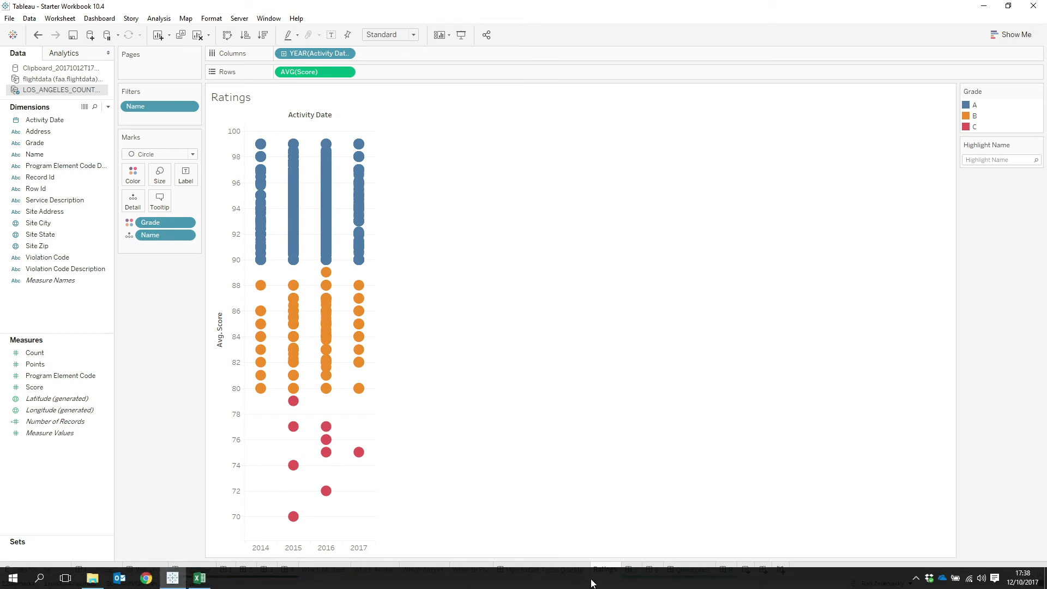
# Duplicate the How to Get Tacos Quickly dashboard and rename the copy "How to get to Family Quickly".
pyautogui.click(581, 567)
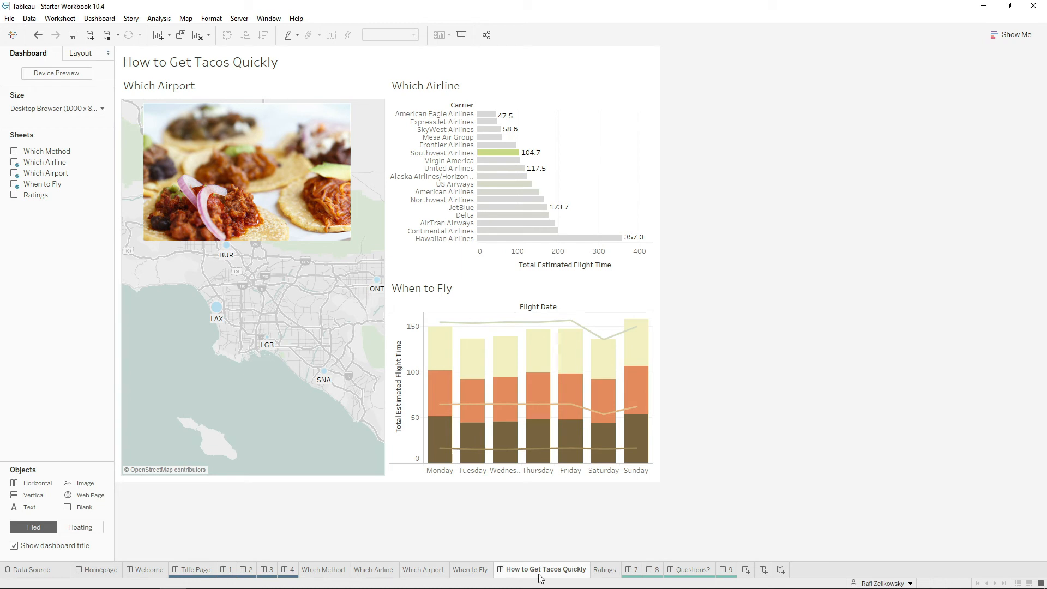
pyautogui.moveTo(516, 571); pyautogui.dragTo(589, 571)
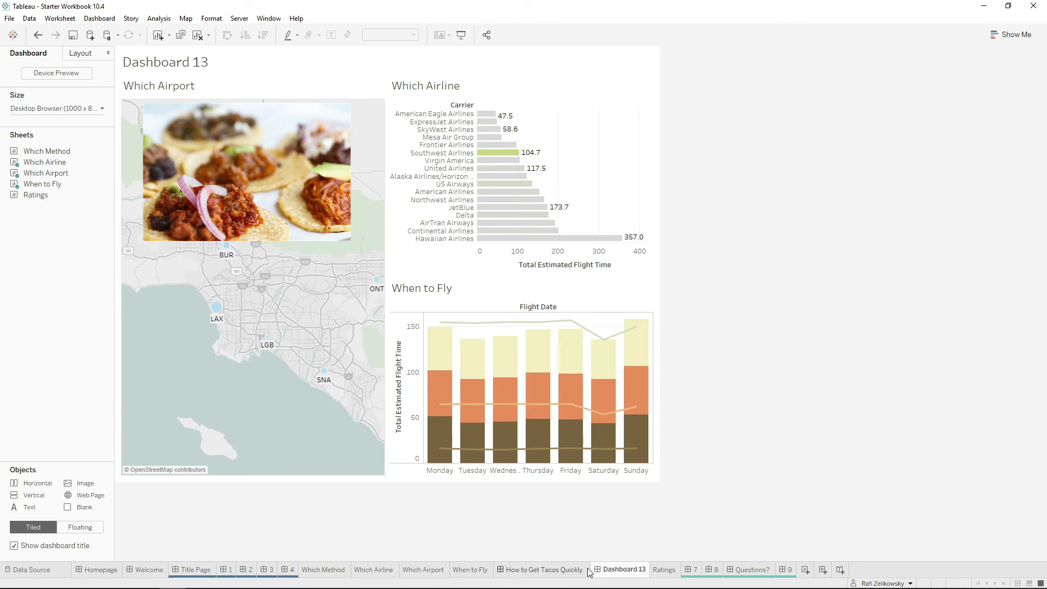
pyautogui.doubleClick(616, 569)
pyautogui.write('How')
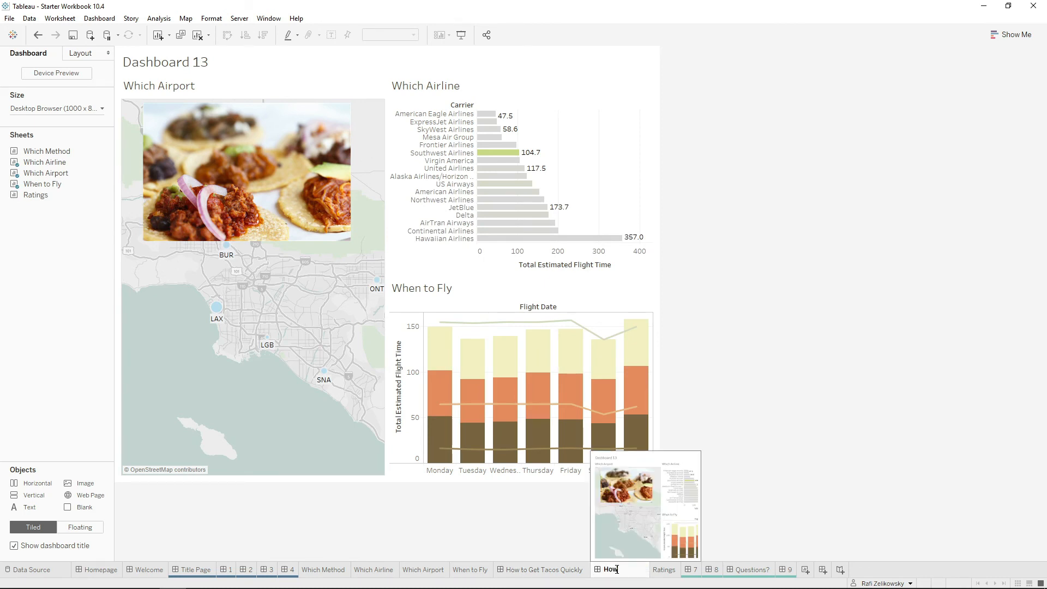
pyautogui.write(' to get to Family Quik')
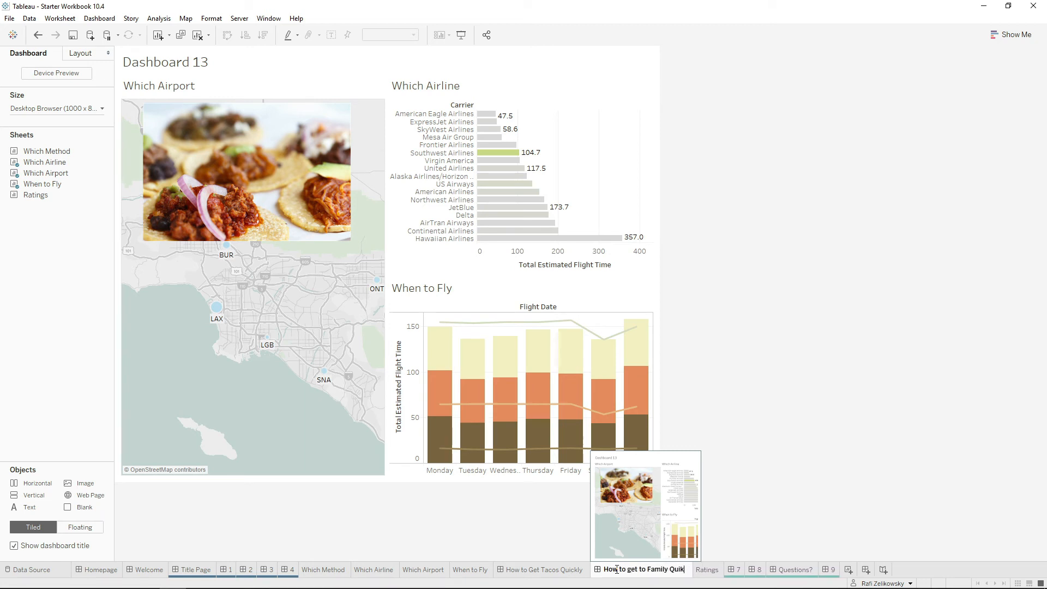
pyautogui.press('BackSpace')
pyautogui.write('ckly')
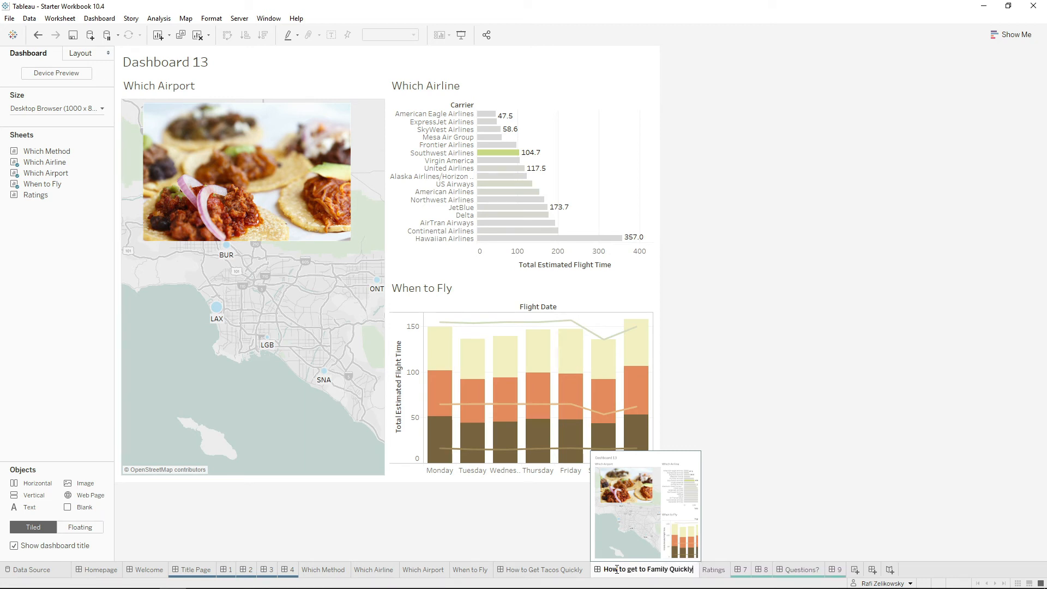
pyautogui.press('Return')
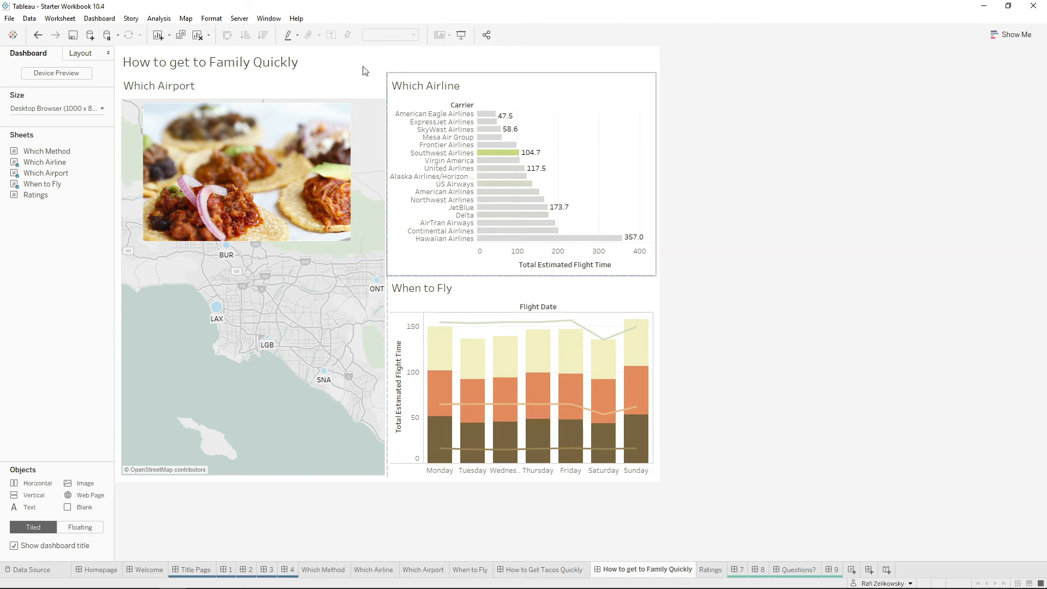
# Replace the taco image on the duplicated dashboard with the black-and-white group photo from the Hidden in Plain Sight folder.
pyautogui.doubleClick(299, 107)
pyautogui.click(277, 95)
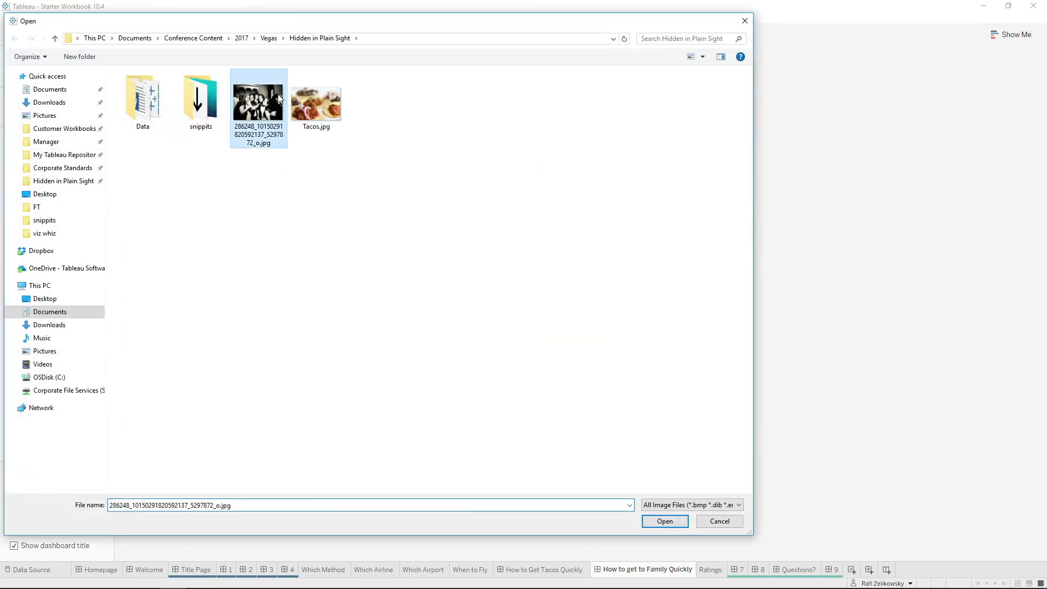
pyautogui.click(665, 521)
pyautogui.click(831, 286)
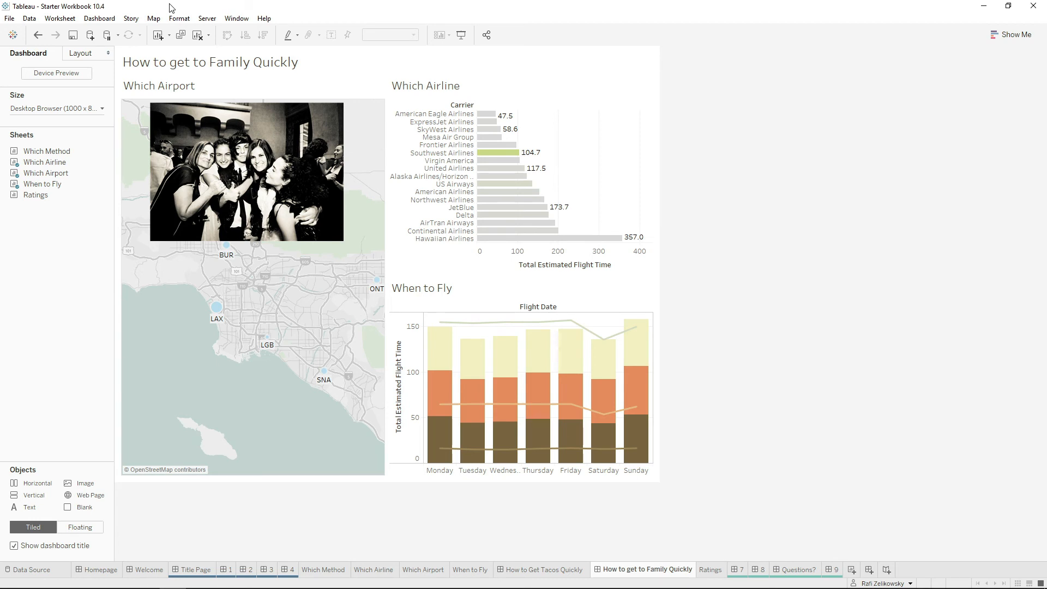
# Set the dashboard title font to Pacifico in the dashboard formatting.
pyautogui.click(178, 18)
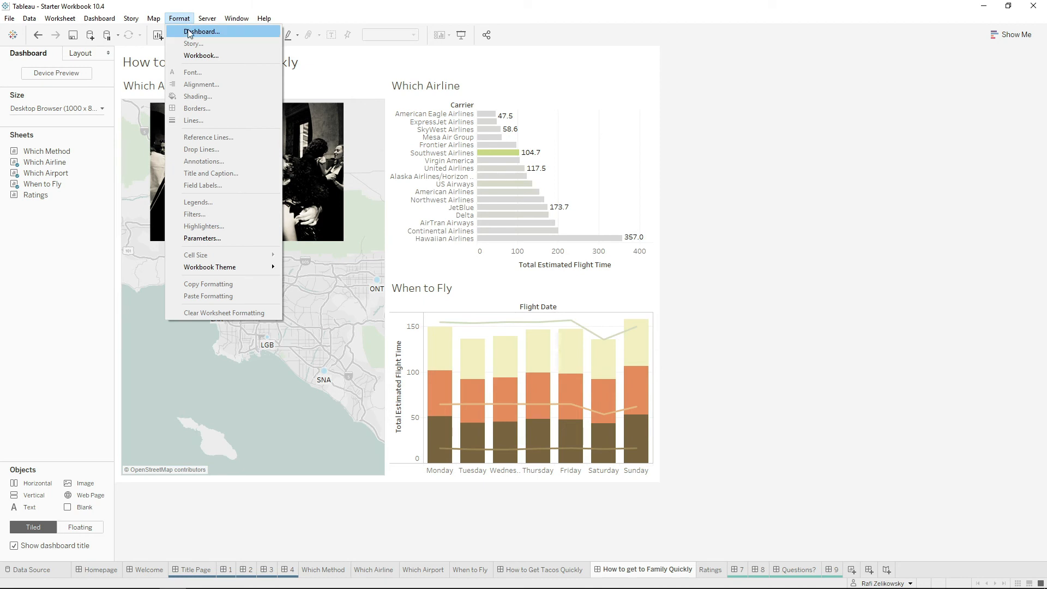
pyautogui.click(189, 32)
pyautogui.click(82, 122)
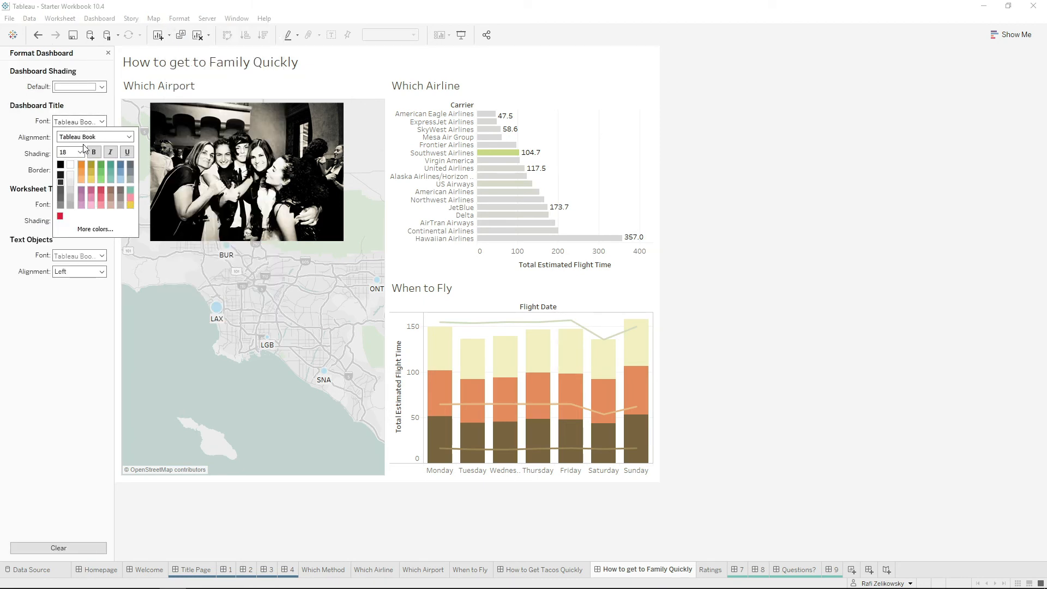
pyautogui.click(76, 137)
pyautogui.write('paci')
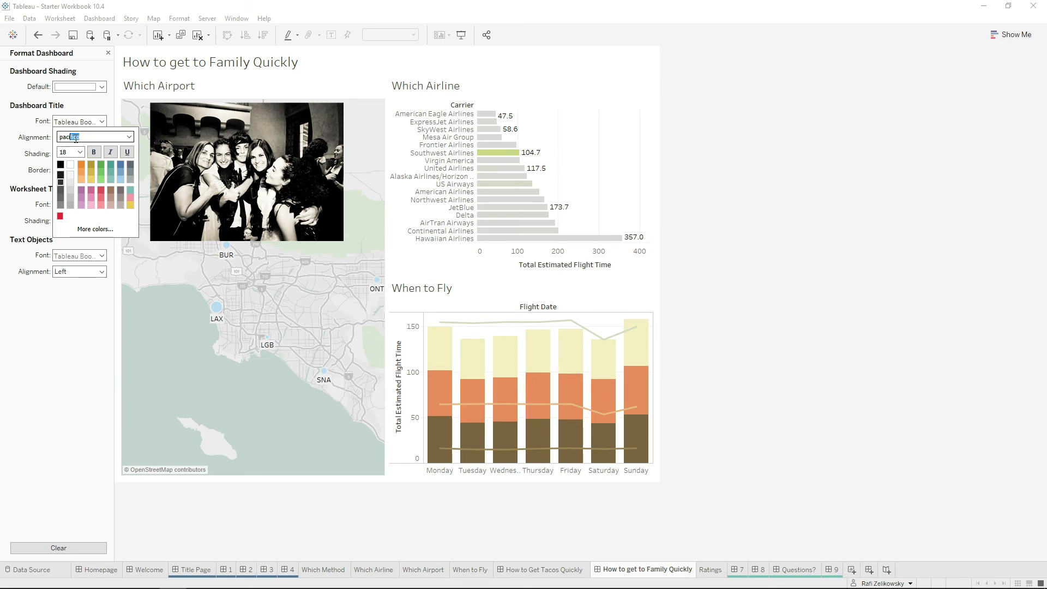
pyautogui.press('Return')
pyautogui.click(52, 292)
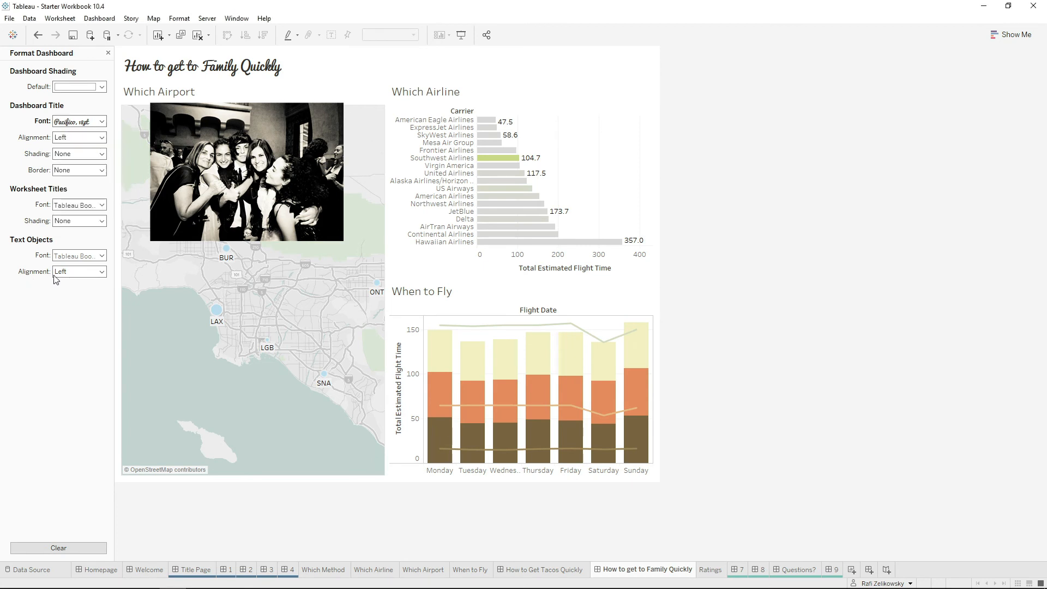
# Change the font of all worksheet titles on the dashboard to Pacifico.
pyautogui.click(65, 203)
pyautogui.click(76, 221)
pyautogui.write('pacifico')
pyautogui.press('Return')
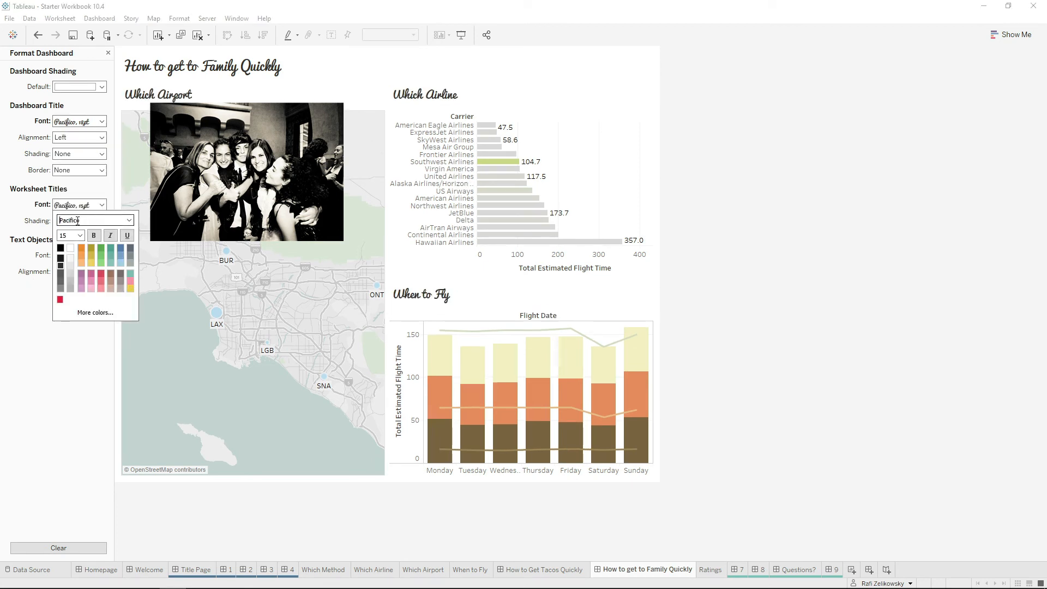
# Move the floating group photo slightly down over the airport map and shrink it.
pyautogui.click(265, 116)
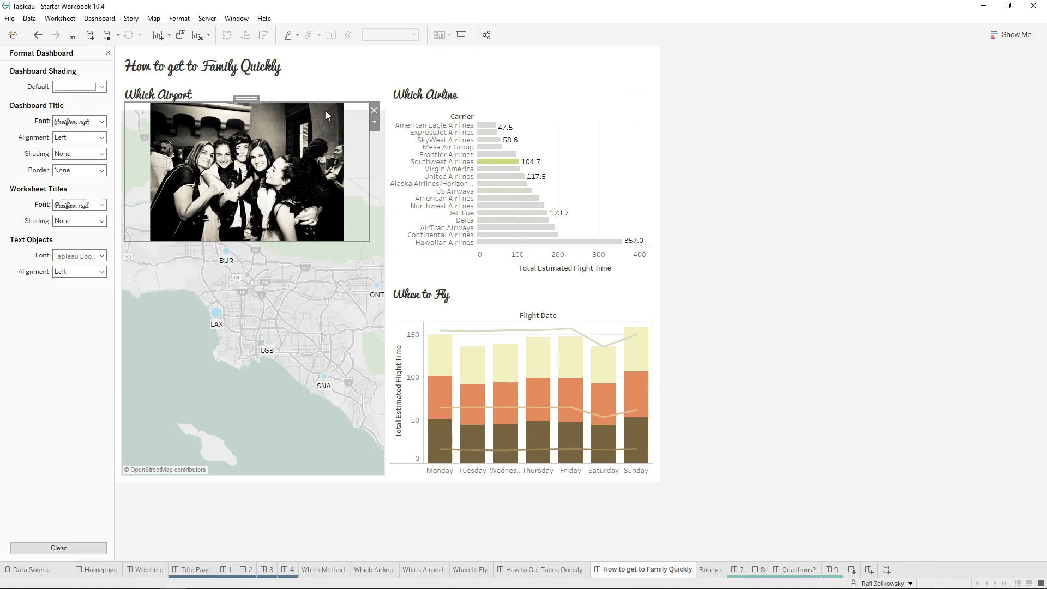
pyautogui.moveTo(248, 102); pyautogui.dragTo(251, 109)
pyautogui.click(367, 245)
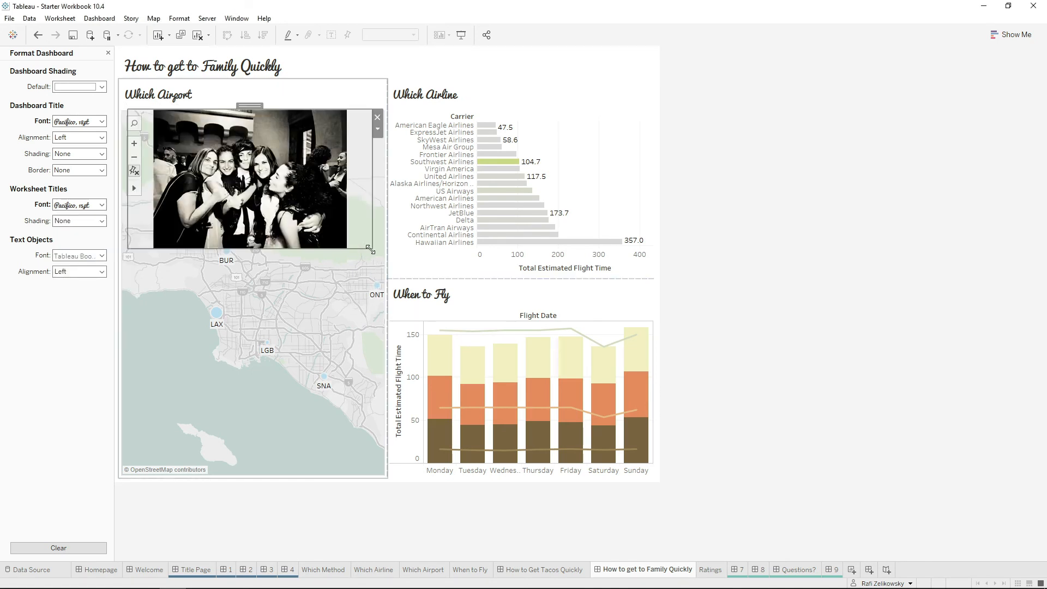
pyautogui.moveTo(369, 250); pyautogui.dragTo(327, 231)
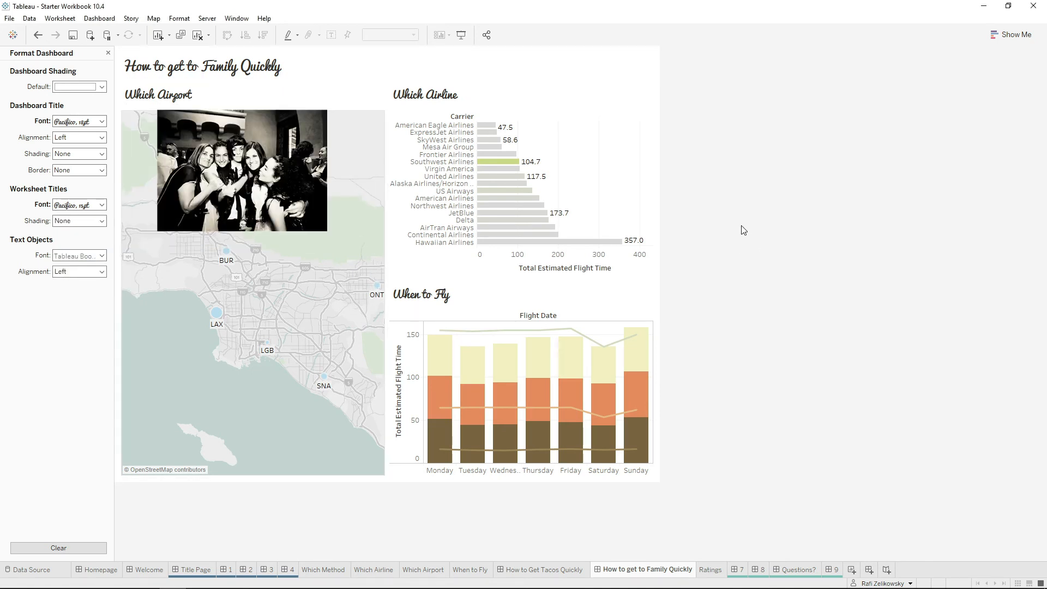
# Show the tips summary on dashboard 7 in presentation mode and advance to dashboard 8.
pyautogui.click(737, 569)
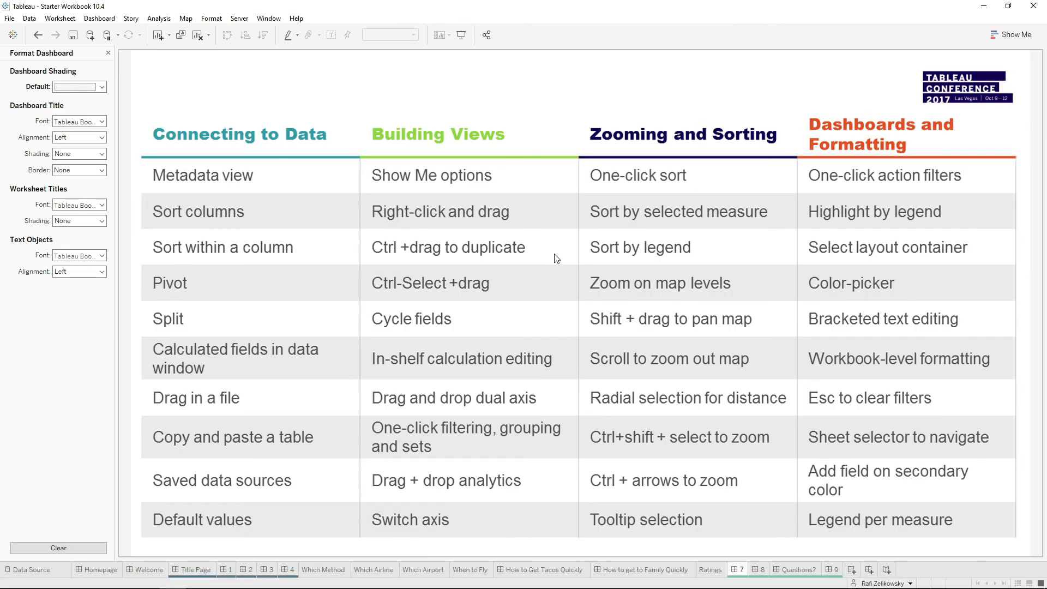
pyautogui.click(461, 35)
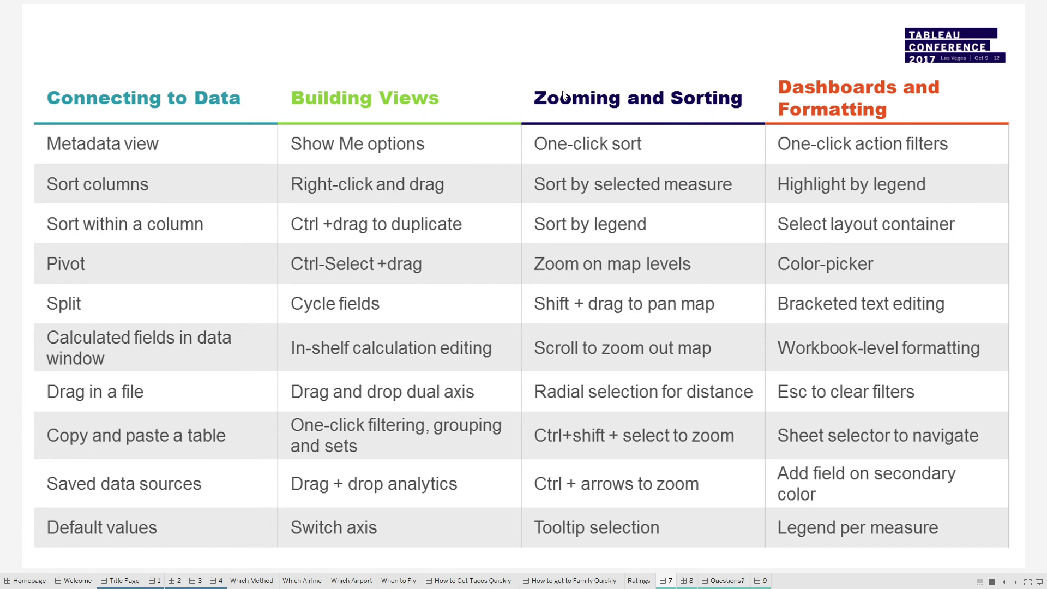
pyautogui.press('Right')
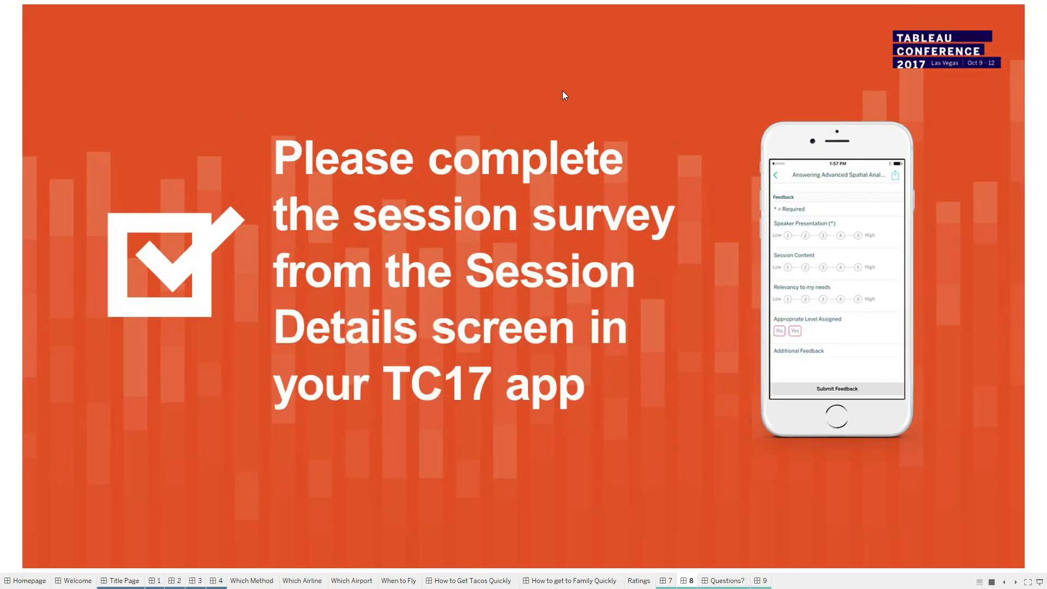
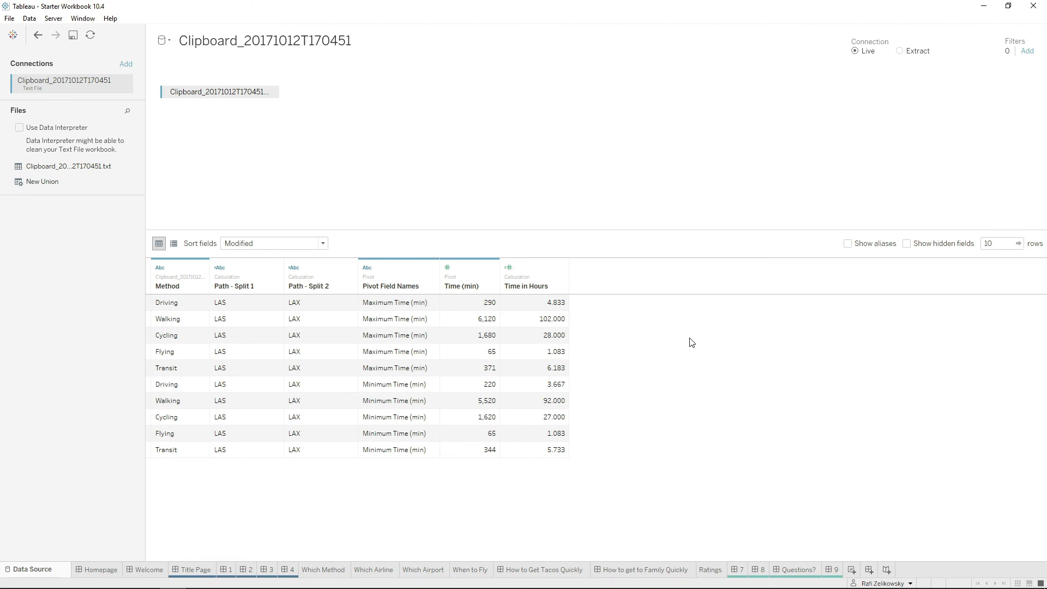
# On the Which Airport map, select the BUR and LAX marks and view the available set options for them.
pyautogui.click(435, 570)
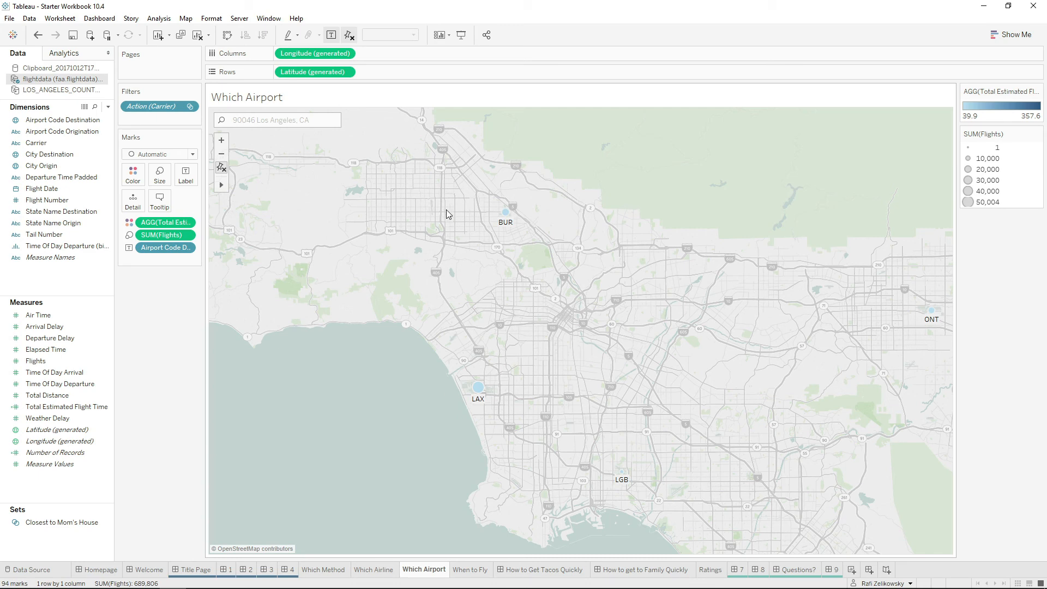
pyautogui.moveTo(457, 213); pyautogui.dragTo(692, 208)
pyautogui.moveTo(478, 388)
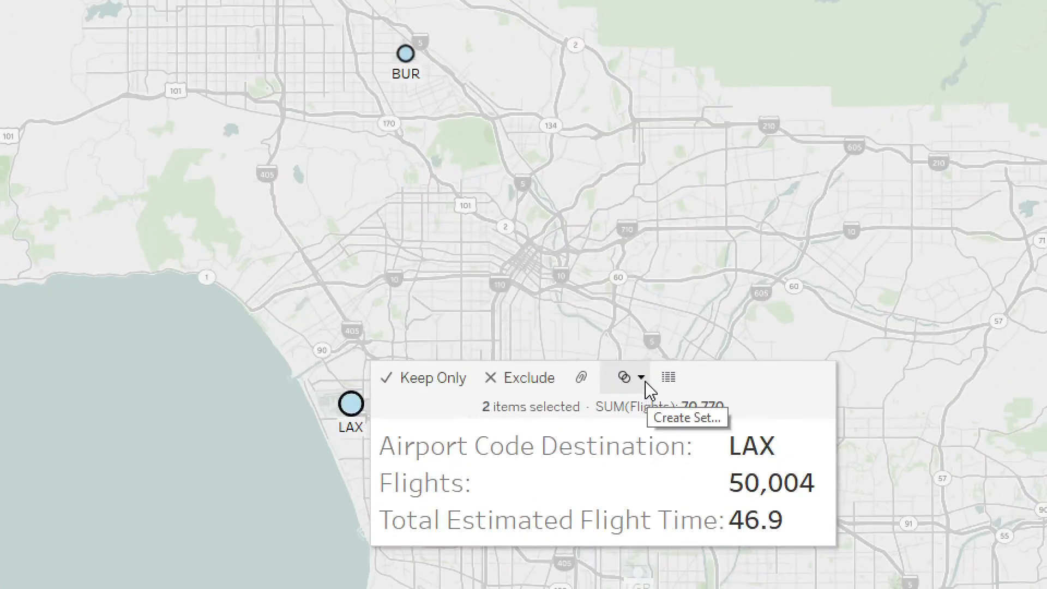
pyautogui.click(638, 377)
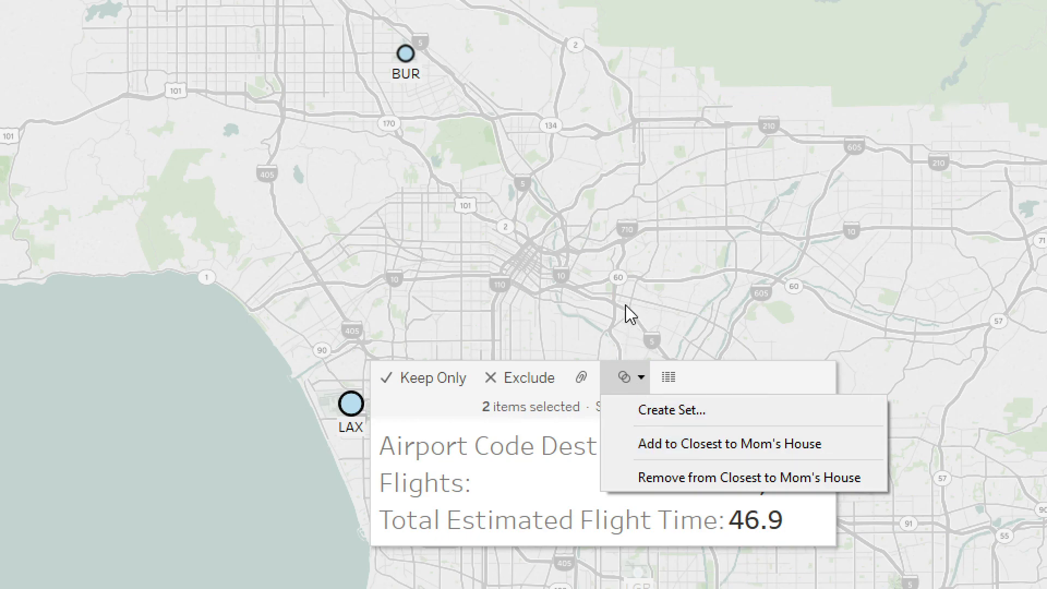
pyautogui.click(622, 276)
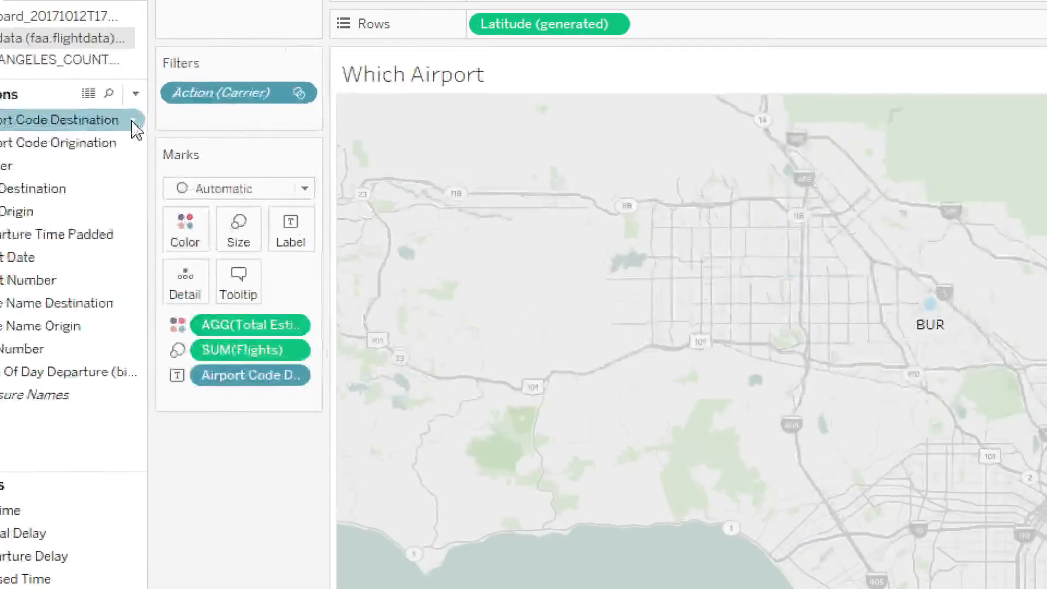
# View the General and Condition options for creating a set from Airport Code Destination, without creating one.
pyautogui.click(108, 120)
pyautogui.click(206, 122)
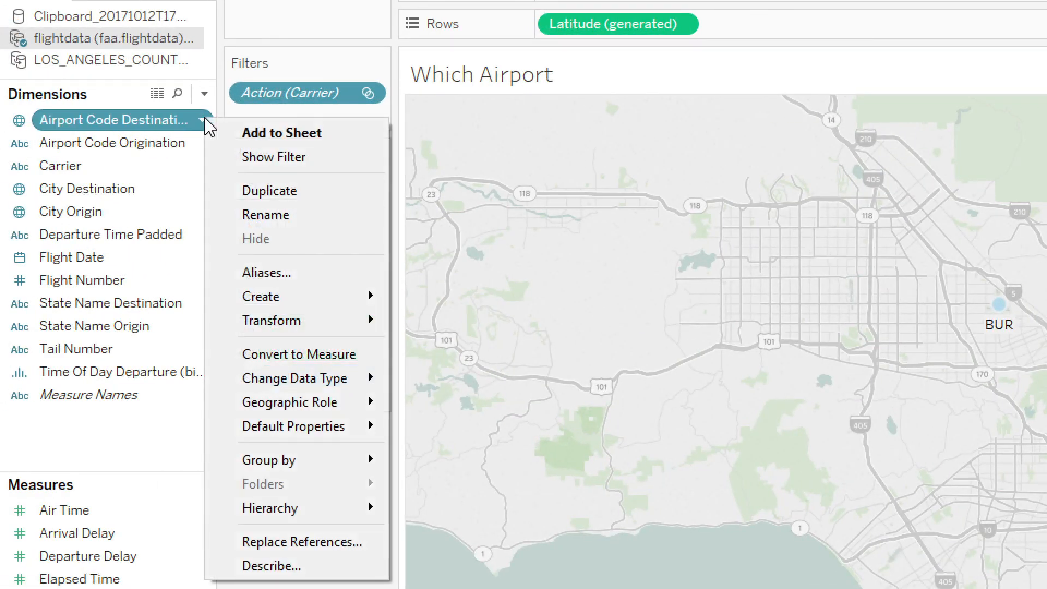
pyautogui.moveTo(305, 295)
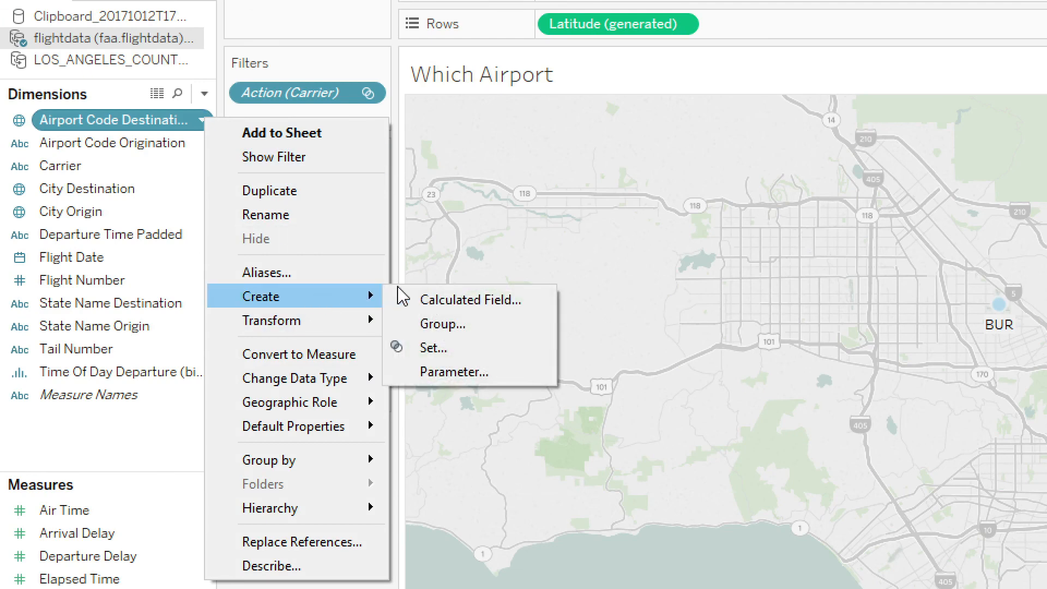
pyautogui.click(437, 346)
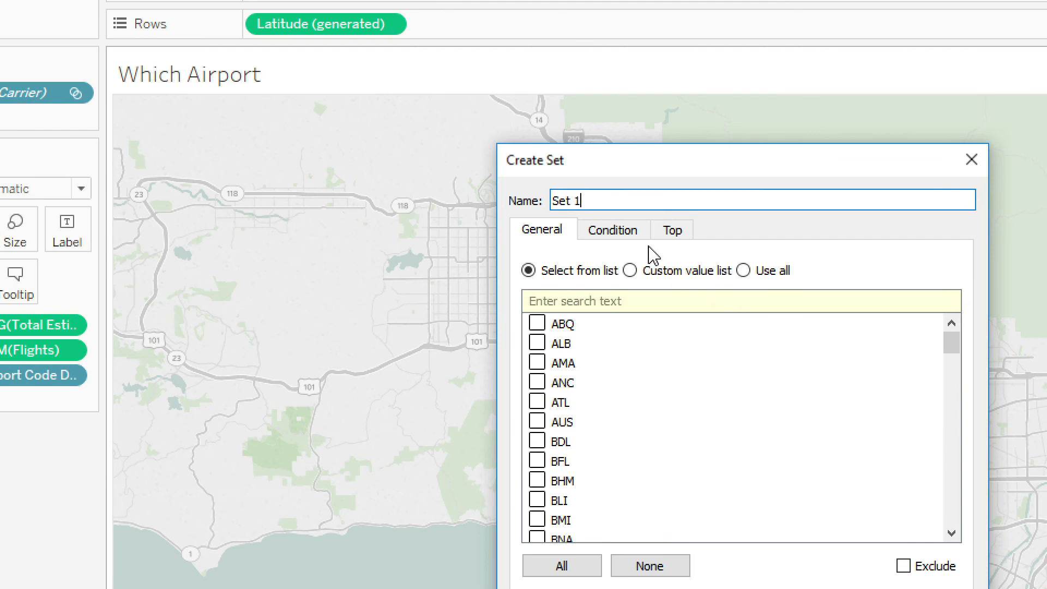
pyautogui.click(627, 232)
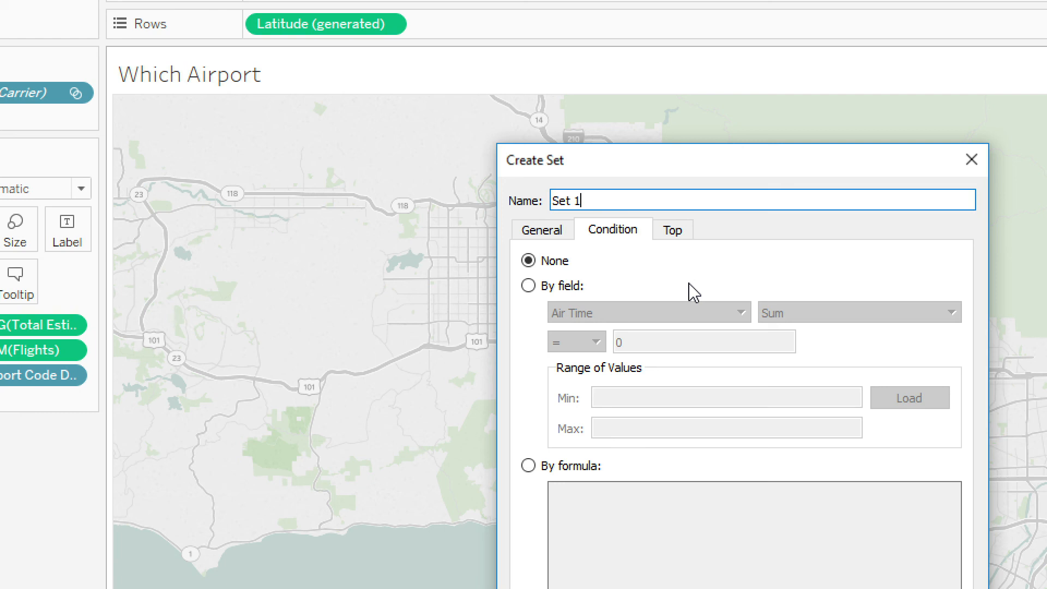
pyautogui.click(971, 159)
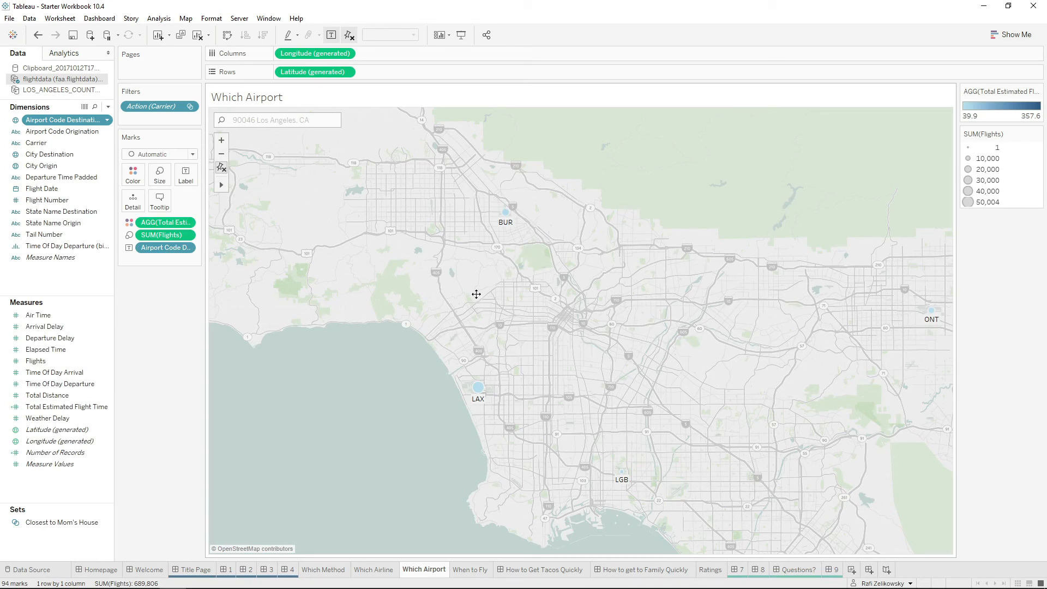
# Start a calculated field with SUM(), try enlarging and reducing the formula text, and discard the calculation.
pyautogui.moveTo(476, 294)
pyautogui.mouseDown()
pyautogui.moveTo(587, 271)
pyautogui.moveTo(472, 291)
pyautogui.mouseUp()
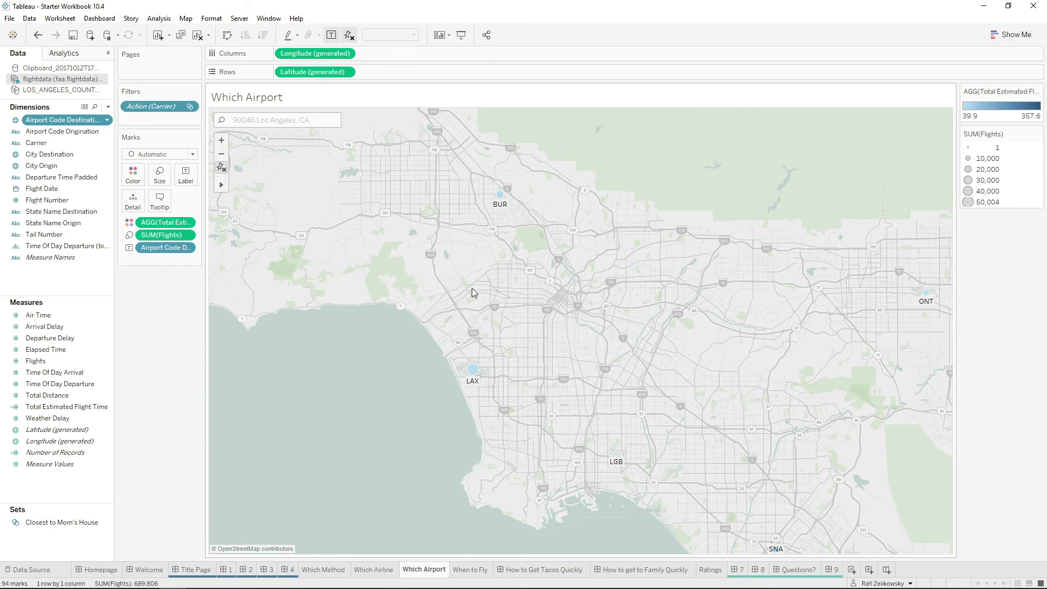
pyautogui.rightClick(54, 274)
pyautogui.click(90, 281)
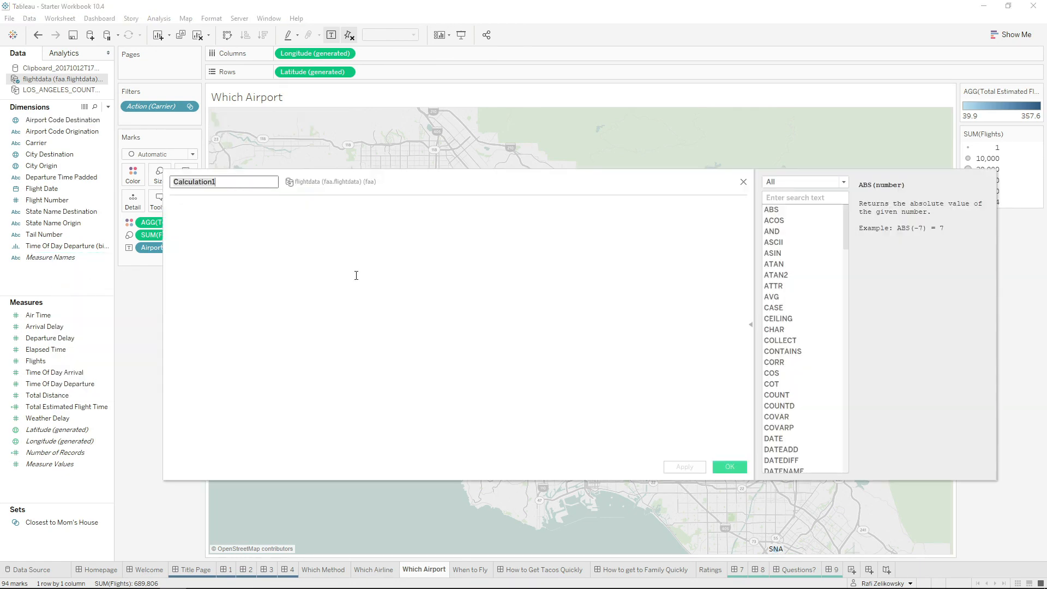
pyautogui.write('sum')
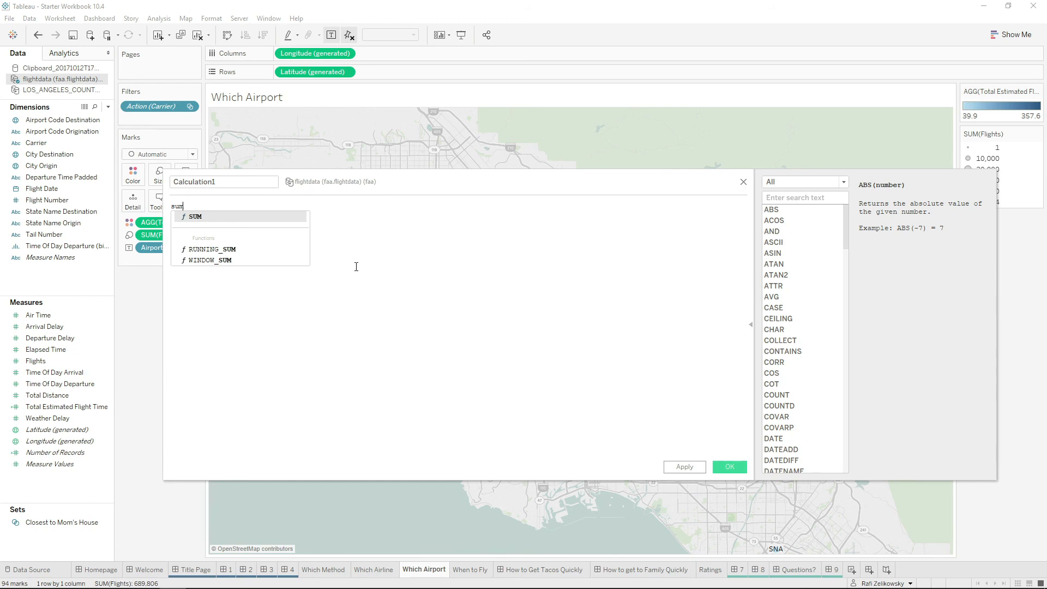
pyautogui.press('Return')
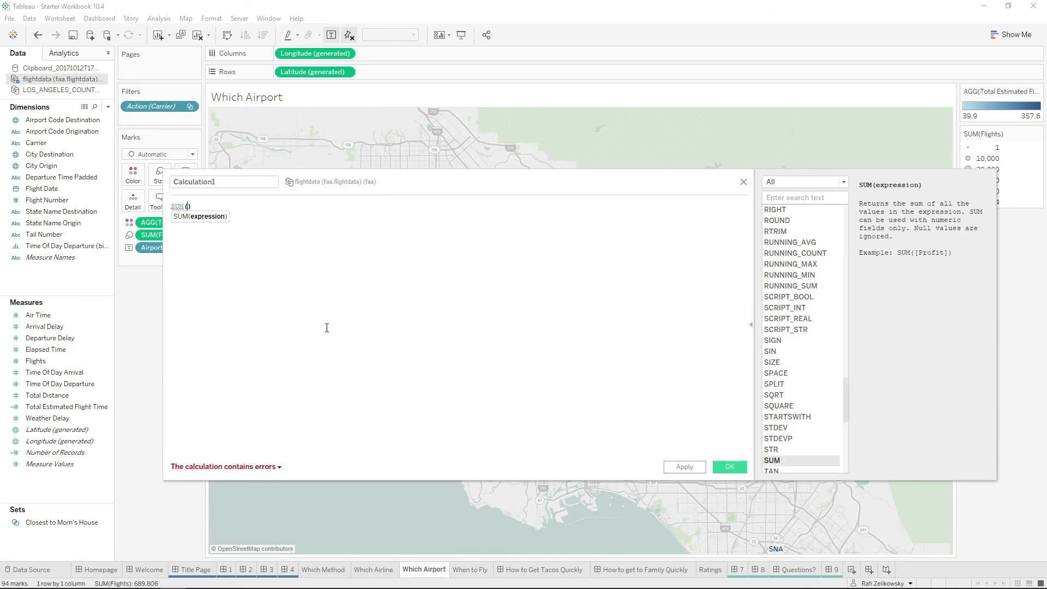
pyautogui.scroll(15, 324, 328)
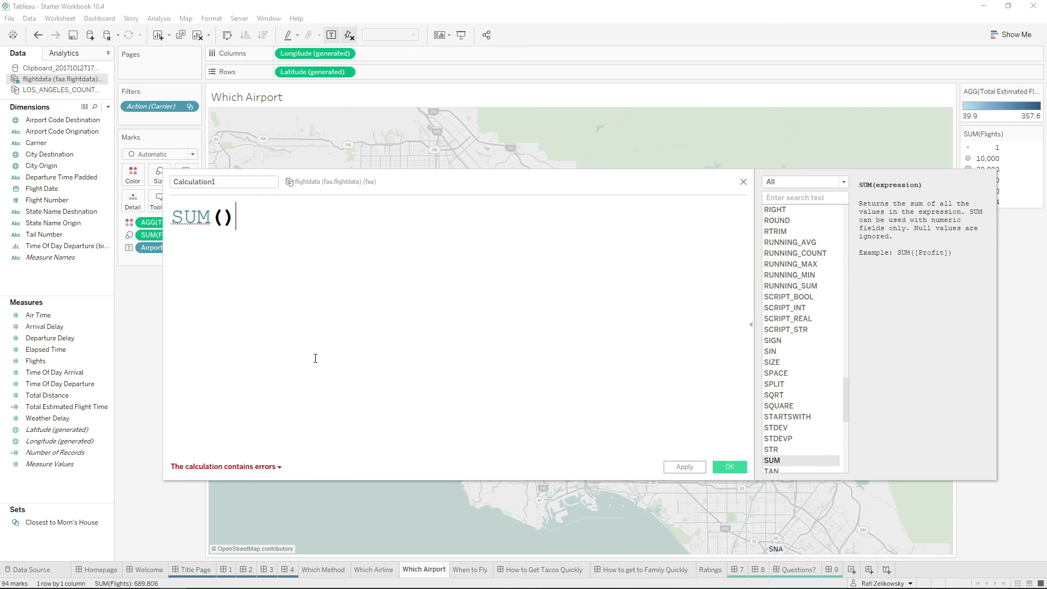
pyautogui.scroll(-2, 315, 358)
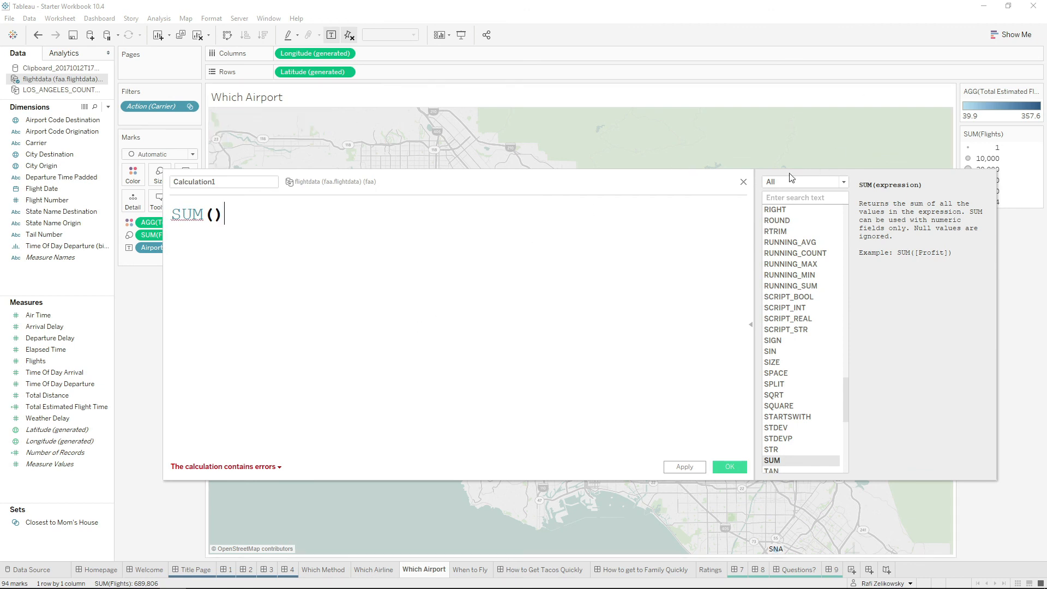
pyautogui.click(744, 181)
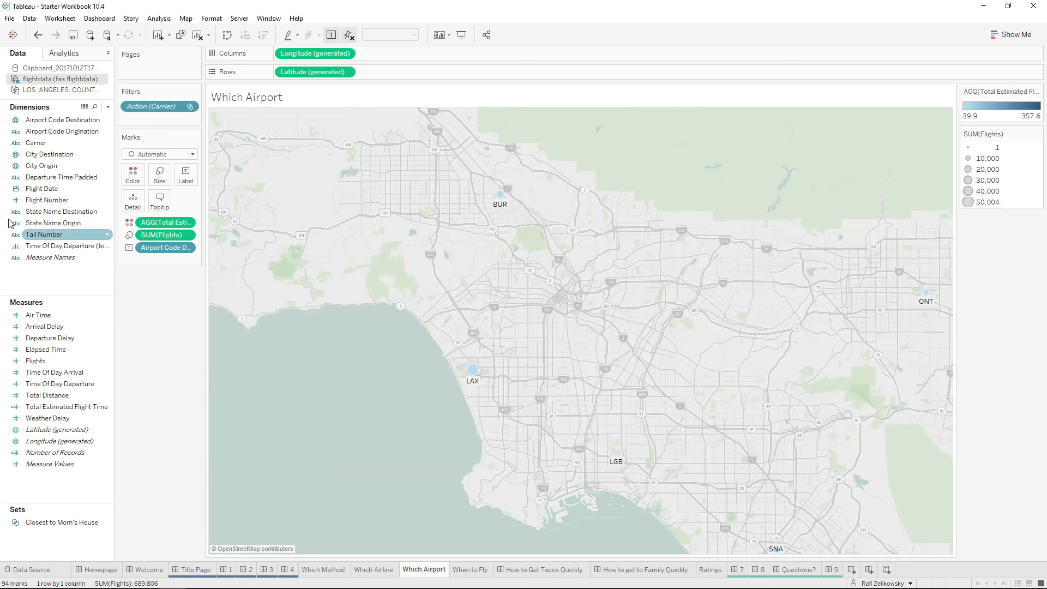
# Duplicate the Carrier dimension in the flight data source.
pyautogui.rightClick(39, 143)
pyautogui.click(70, 178)
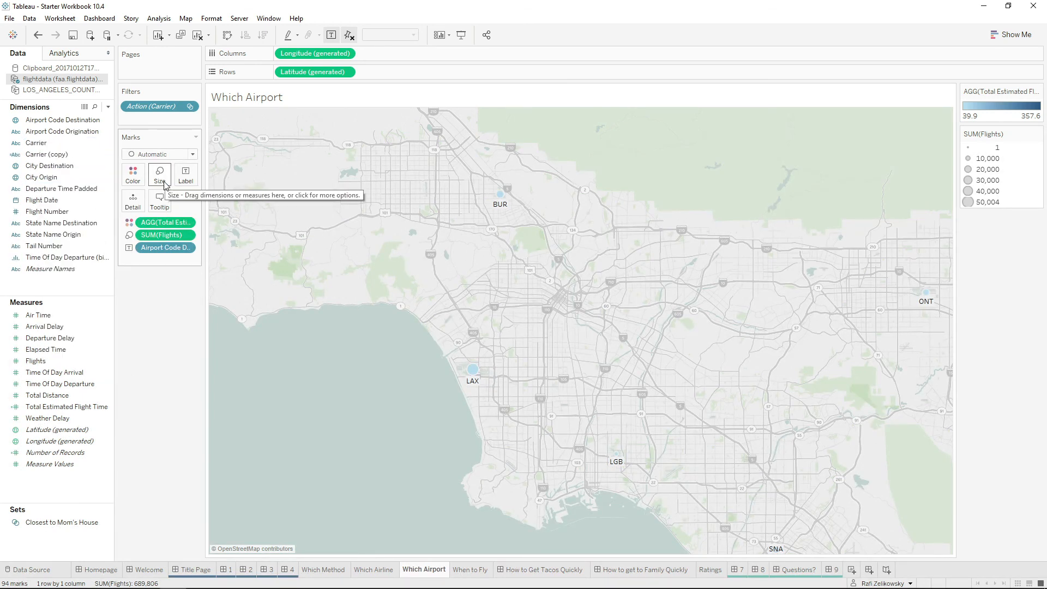
pyautogui.moveTo(36, 143)
pyautogui.mouseDown()
pyautogui.moveTo(128, 139)
pyautogui.moveTo(141, 119)
pyautogui.moveTo(54, 144)
pyautogui.mouseUp()
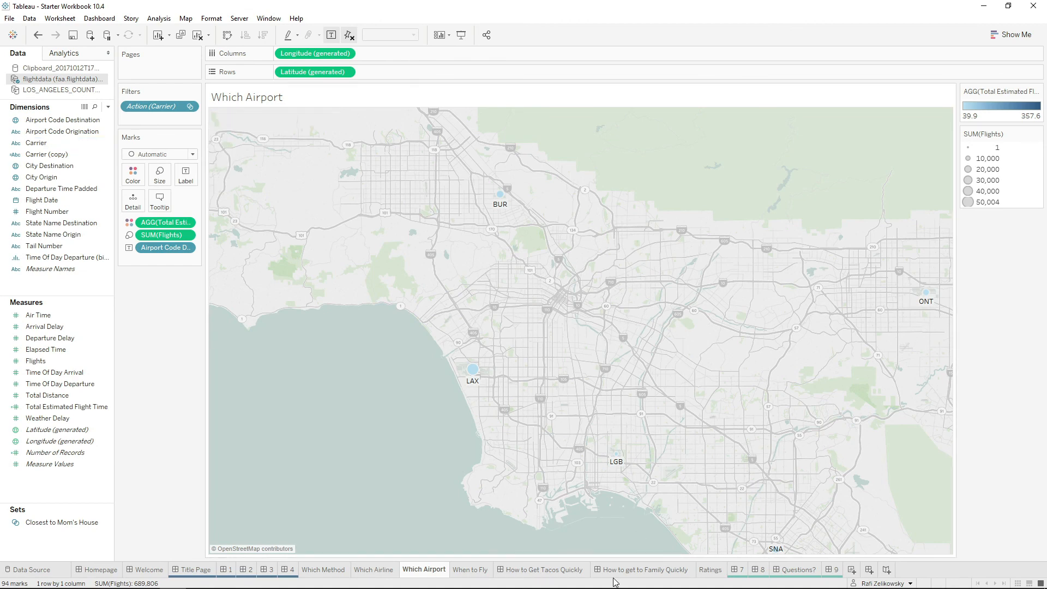
# On the How to Get Tacos Quickly dashboard, show a Carrier filter for the Which Airline chart.
pyautogui.click(543, 569)
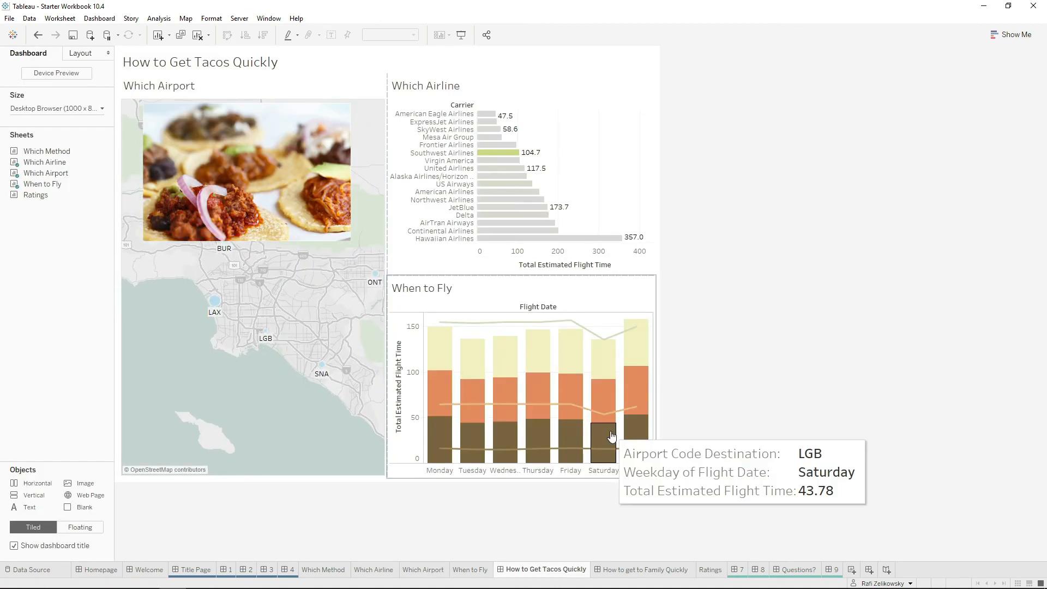
pyautogui.click(612, 109)
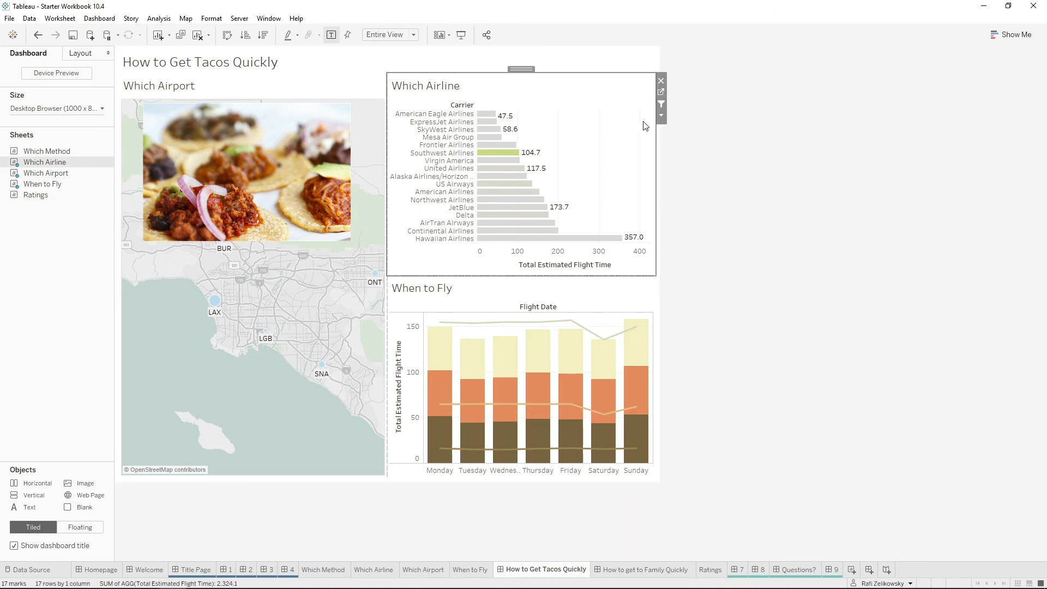
pyautogui.click(662, 115)
pyautogui.moveTo(613, 210)
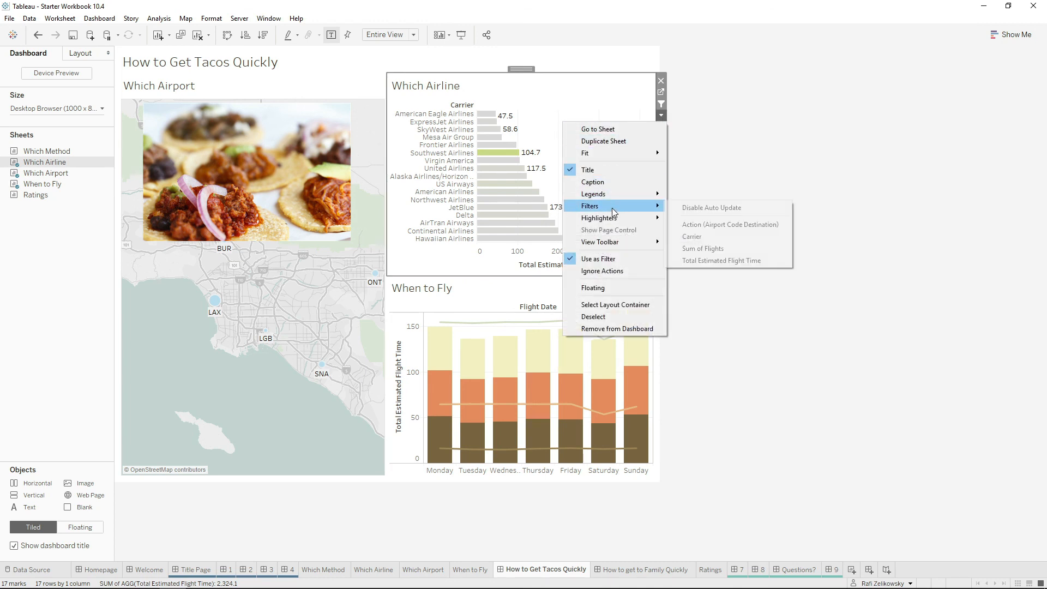
pyautogui.click(695, 236)
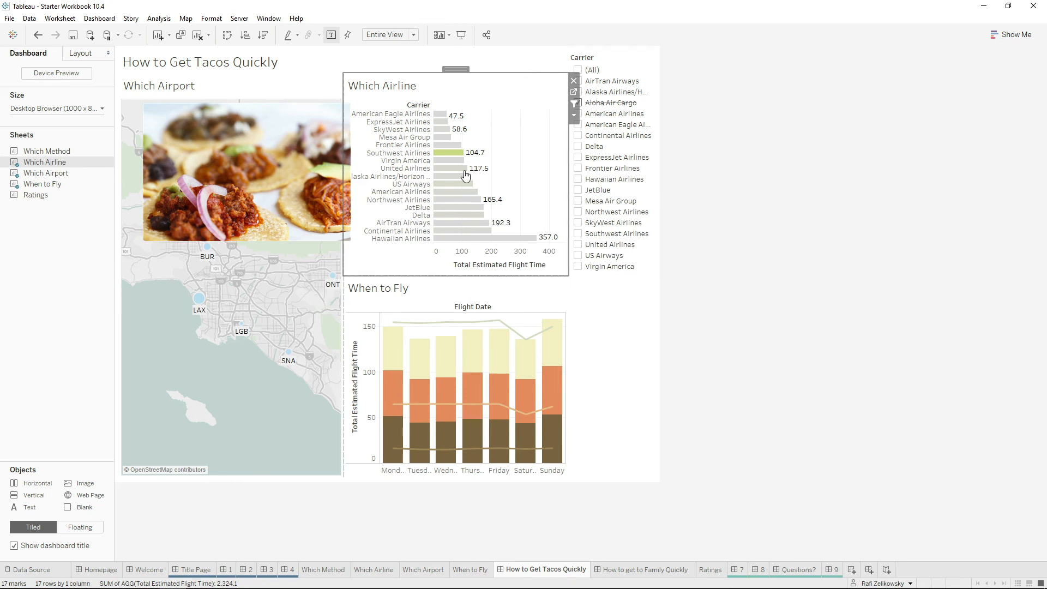
# Filter the dashboard views by selecting Southwest Airlines in the airline chart and LAX on the airport map.
pyautogui.click(449, 160)
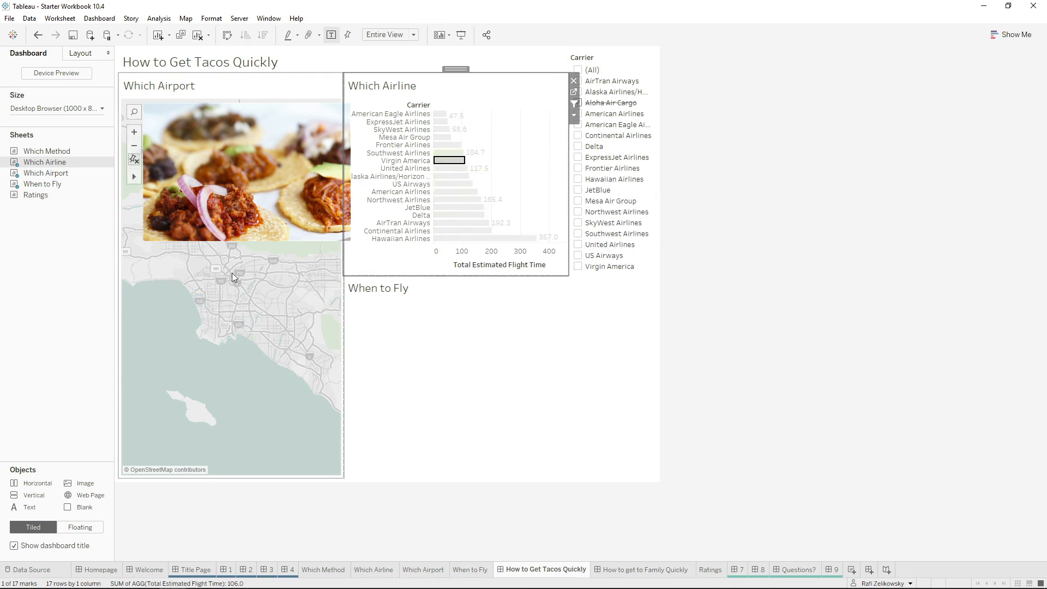
pyautogui.click(443, 153)
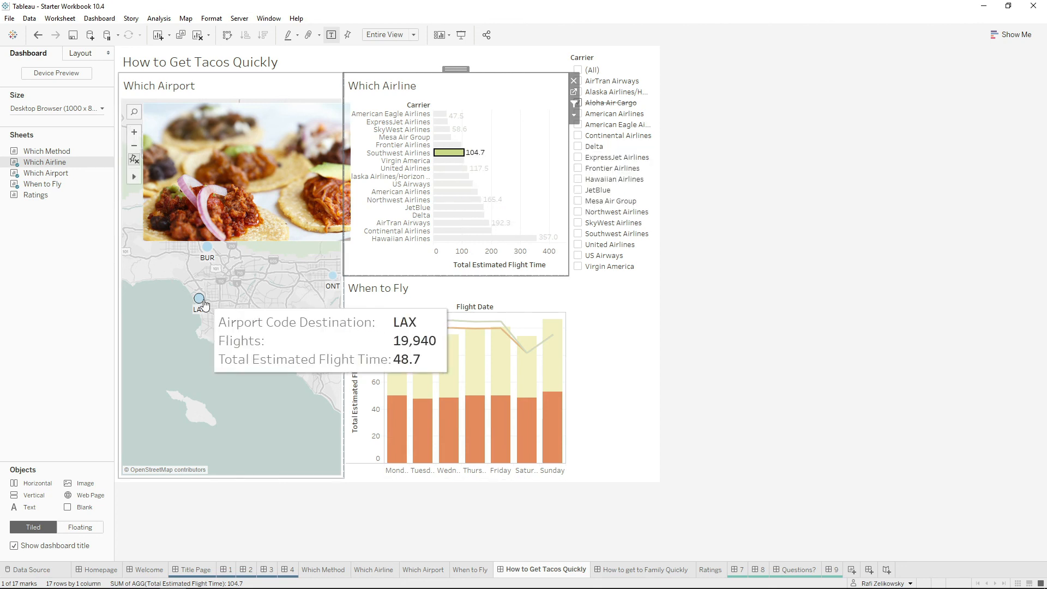
pyautogui.click(199, 300)
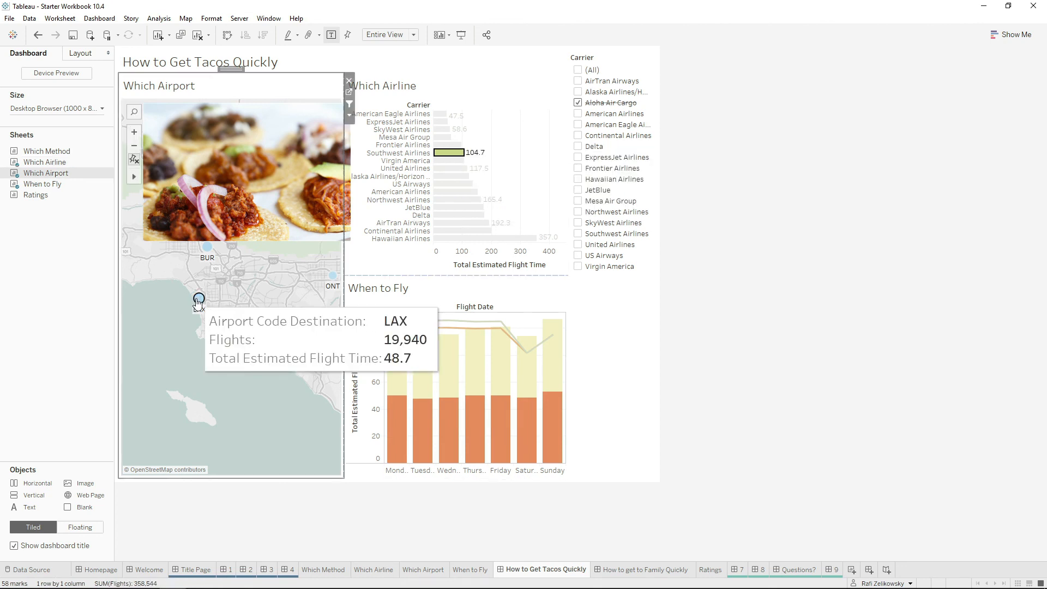
# Exclude Delta with the Carrier filter, clear the dashboard selections, and include Delta again.
pyautogui.click(578, 148)
pyautogui.press('Escape')
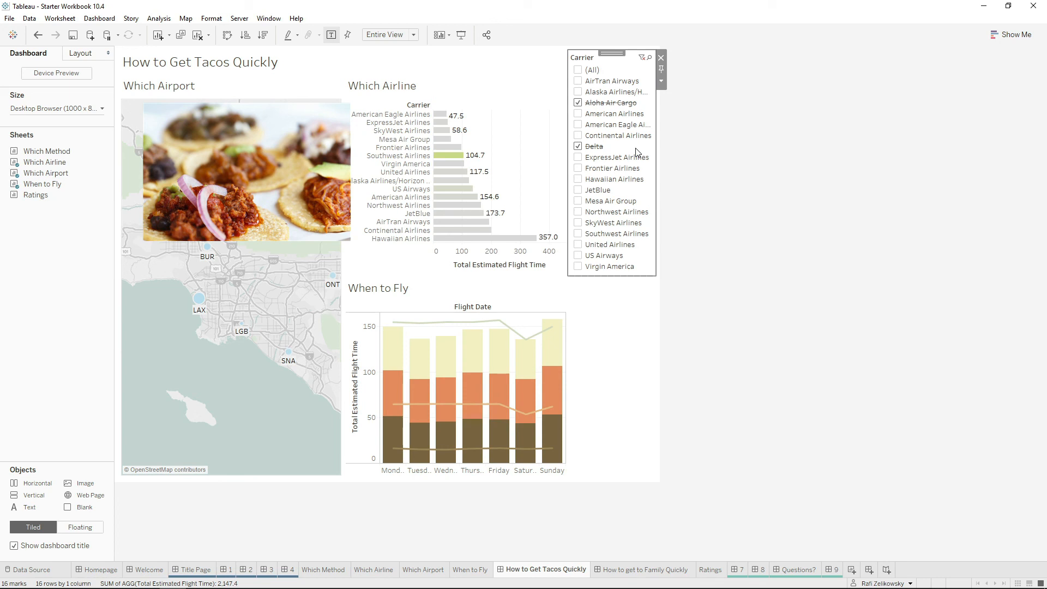
pyautogui.click(578, 147)
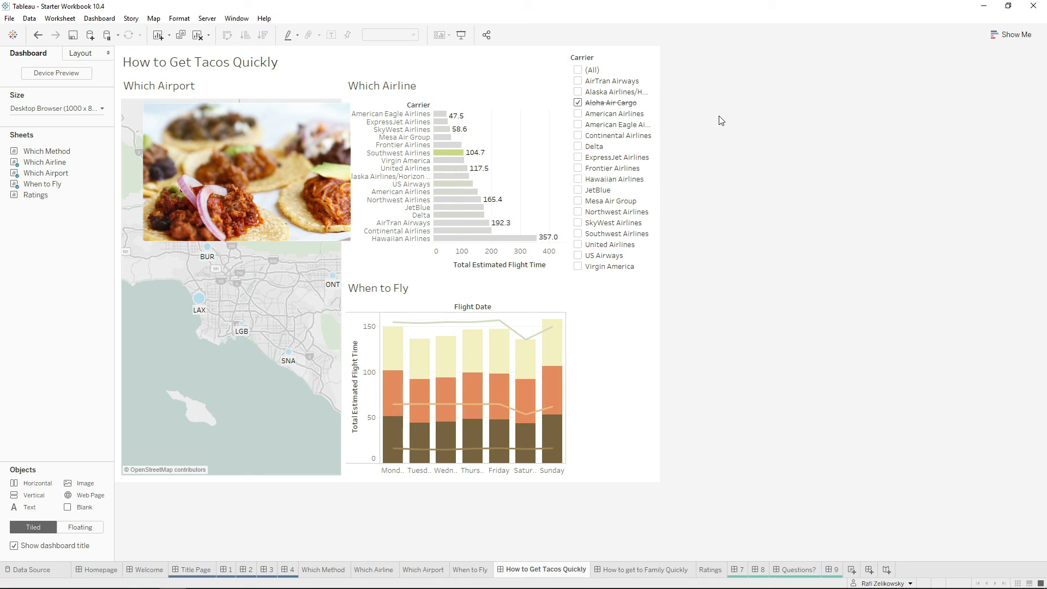
# Remove the Carrier filter from the dashboard and make the Which Airport map the active view.
pyautogui.click(641, 55)
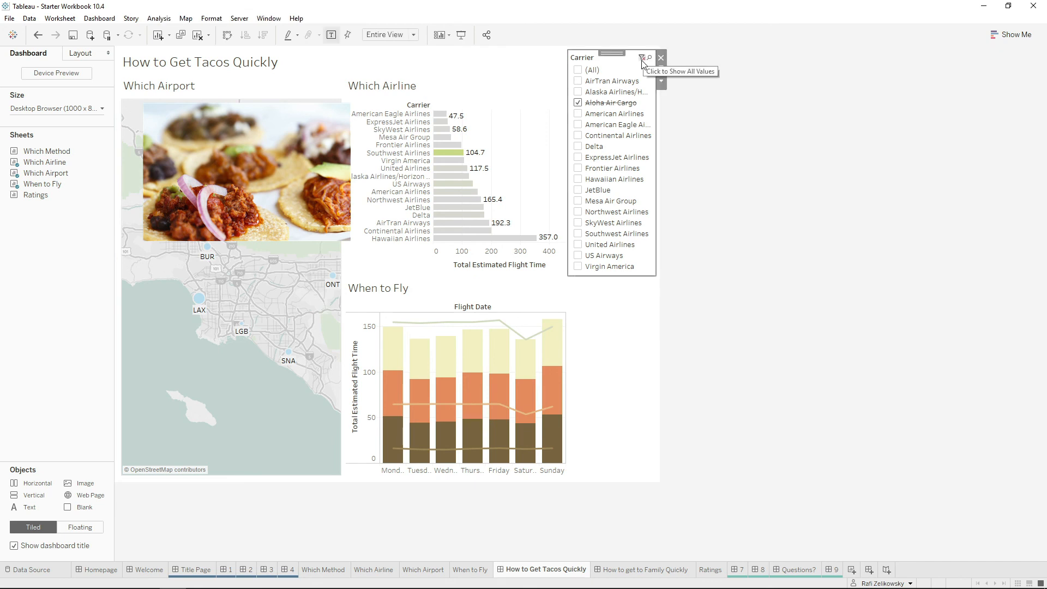
pyautogui.click(661, 58)
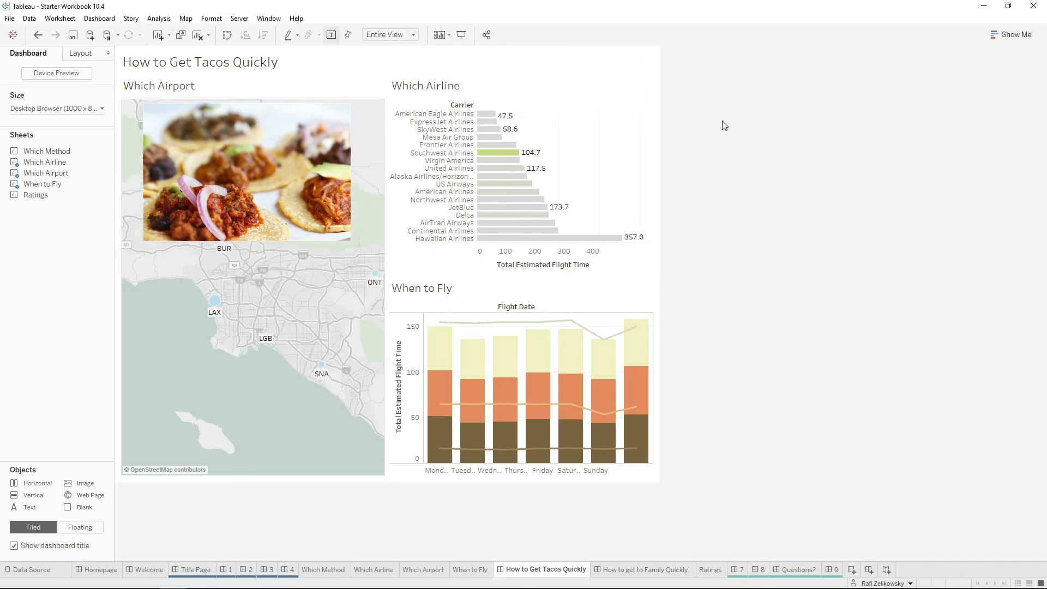
pyautogui.click(319, 318)
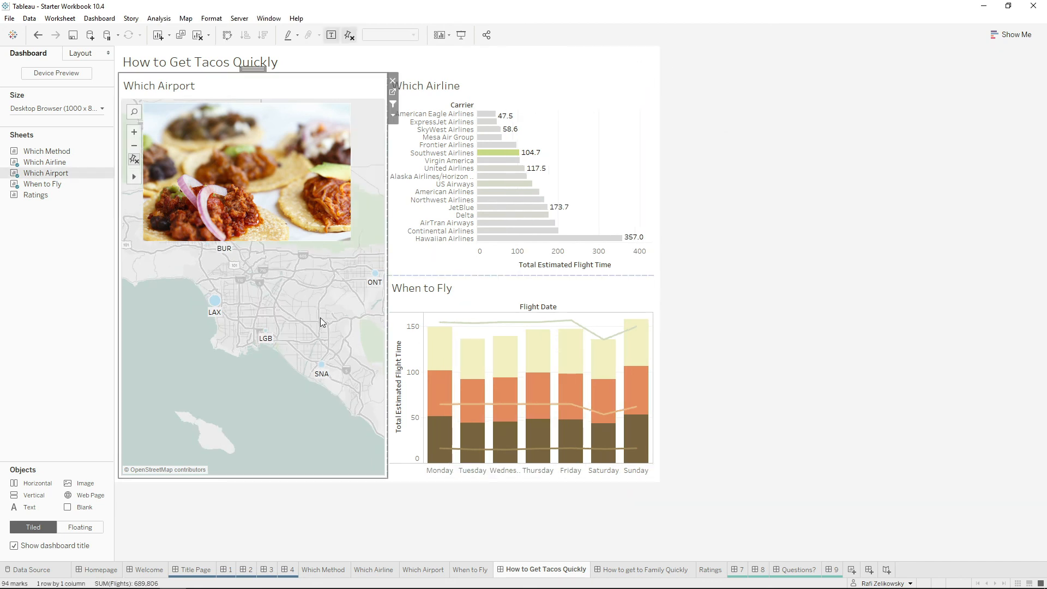